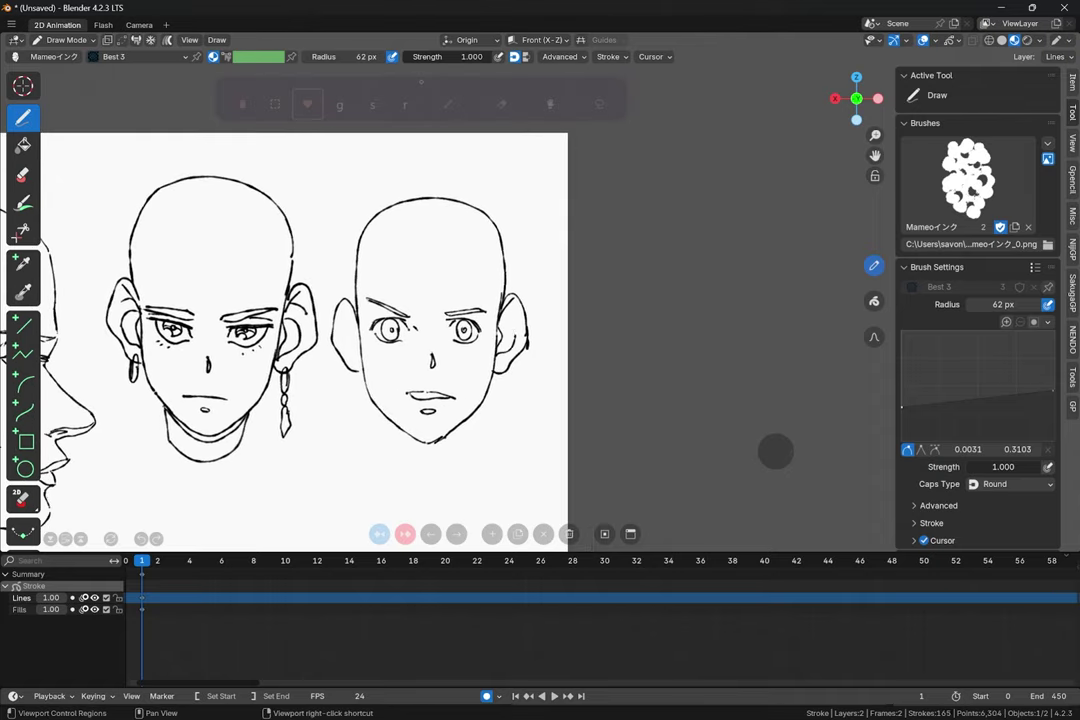
# Step: Draw the inner ear detail on the front-facing head without a neck, and view the drawing mirrored
pyautogui.moveTo(350, 310); pyautogui.dragTo(360, 346)
pyautogui.moveTo(346, 334); pyautogui.dragTo(364, 366)
pyautogui.press('KP_1')
pyautogui.moveTo(316, 349); pyautogui.dragTo(699, 332, button='middle')
# Step: Adjust the forehead and brow strokes of the front-facing head without a neck
pyautogui.press('Tab')
pyautogui.click(306, 295)
pyautogui.moveTo(306, 253); pyautogui.dragTo(306, 248)
pyautogui.moveTo(306, 219); pyautogui.dragTo(306, 216)
pyautogui.press('Tab')
pyautogui.press('Tab')
pyautogui.click(23, 231)
pyautogui.moveTo(288, 305)
pyautogui.mouseDown()
pyautogui.moveTo(290, 322)
pyautogui.moveTo(366, 302)
pyautogui.mouseUp()
pyautogui.press('Tab')
pyautogui.press('Tab')
pyautogui.press('Tab')
# Step: Nudge the cheek and jaw outline strokes of the leftmost head into shape with a radius of 125
pyautogui.click(550, 104)
pyautogui.moveTo(338, 343); pyautogui.dragTo(344, 344)
pyautogui.moveTo(389, 398); pyautogui.dragTo(391, 400, button='middle')
pyautogui.moveTo(391, 400); pyautogui.dragTo(396, 398)
pyautogui.moveTo(391, 400); pyautogui.dragTo(394, 410, button='middle')
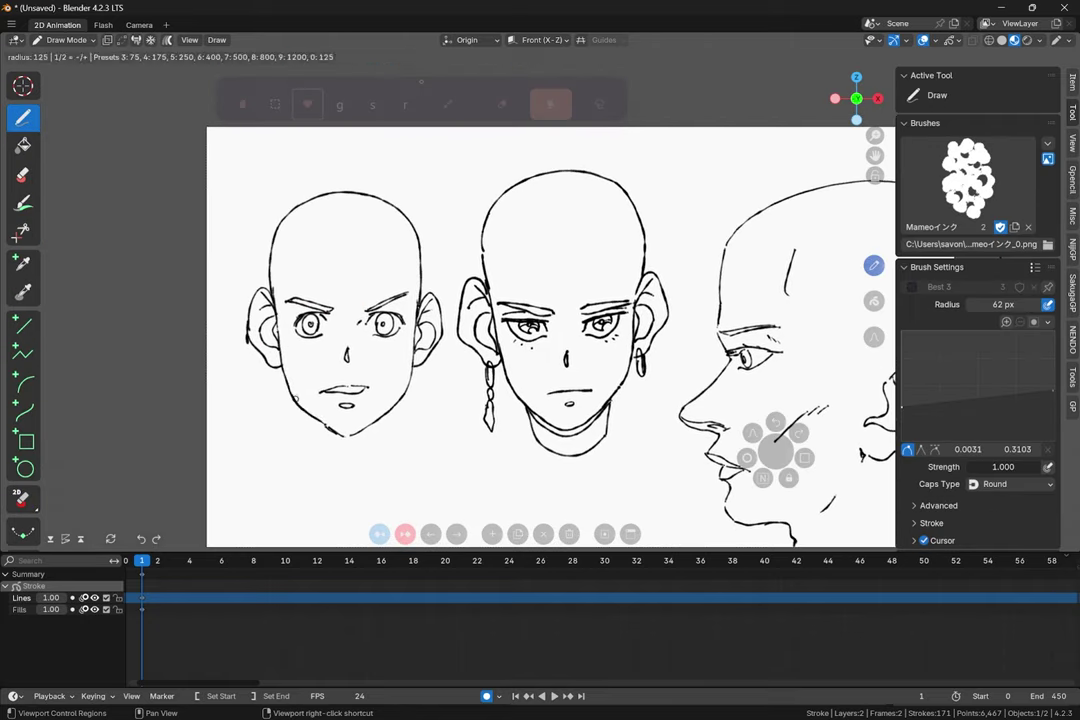
pyautogui.moveTo(293, 399); pyautogui.dragTo(297, 403)
pyautogui.click(340, 104)
pyautogui.moveTo(409, 385); pyautogui.dragTo(404, 390)
pyautogui.click(550, 104)
pyautogui.moveTo(516, 258); pyautogui.dragTo(520, 263, button='middle')
pyautogui.moveTo(408, 395); pyautogui.dragTo(412, 398)
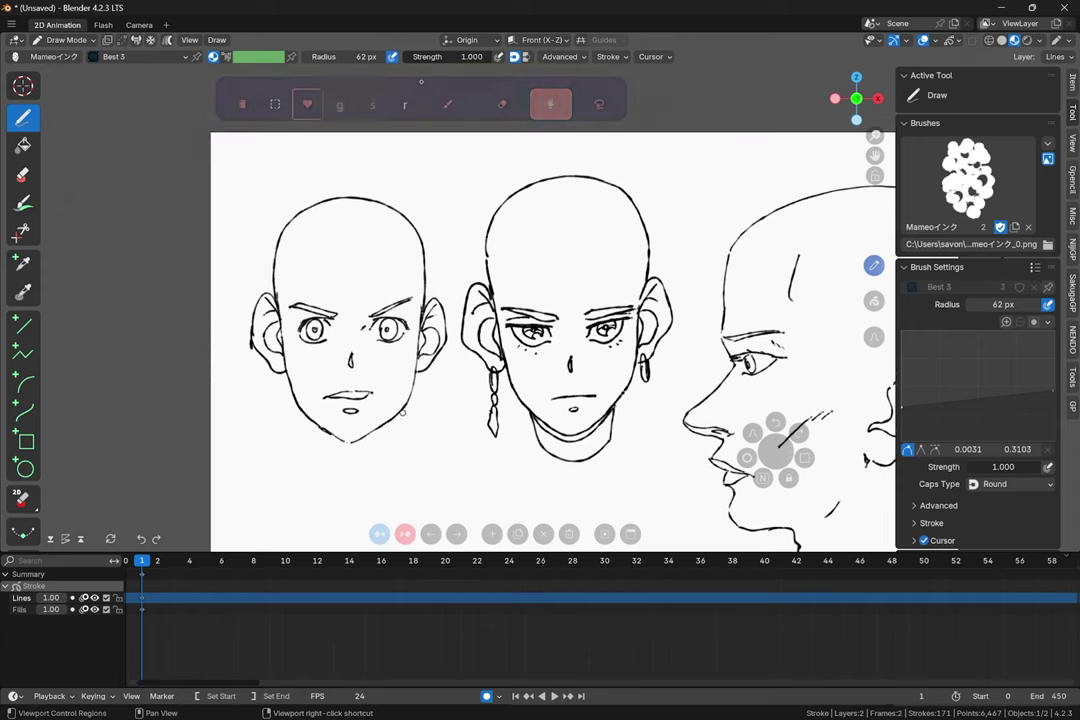
pyautogui.moveTo(302, 400); pyautogui.dragTo(291, 380)
# Step: Clean up the side of the leftmost face and draw its neck with a curved base line below the jaw
pyautogui.click(502, 104)
pyautogui.moveTo(276, 325); pyautogui.dragTo(283, 347)
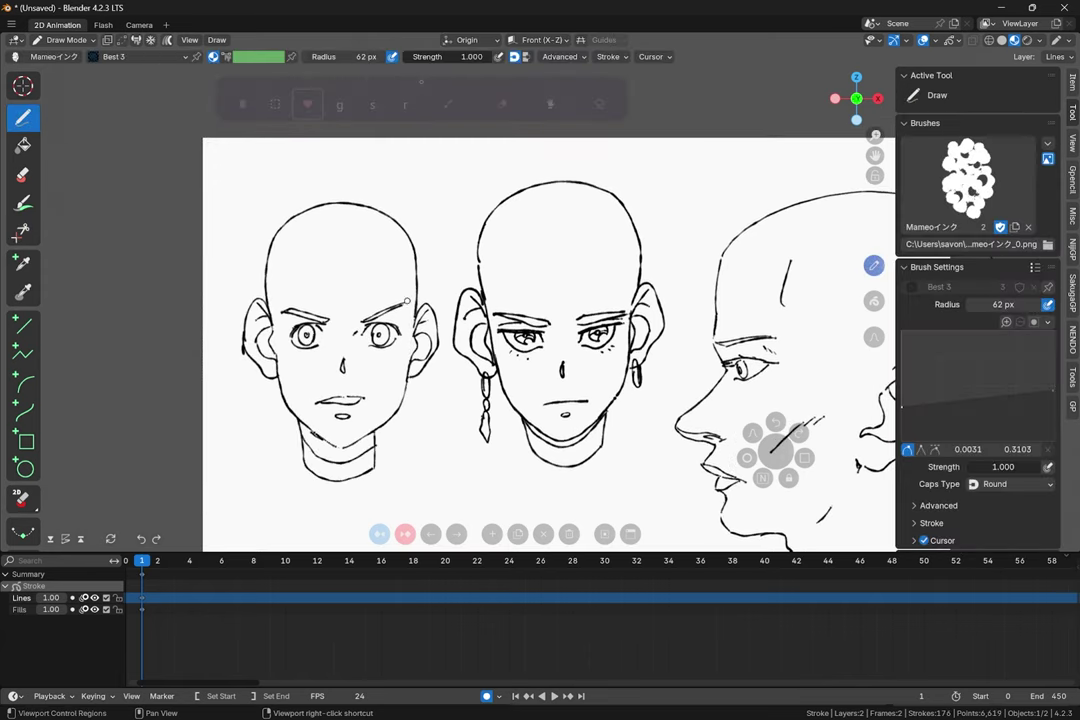
pyautogui.keyDown('shift'); pyautogui.moveTo(371, 348); pyautogui.dragTo(376, 357, button='middle'); pyautogui.keyUp('shift')
pyautogui.moveTo(304, 432); pyautogui.dragTo(346, 461)
pyautogui.moveTo(380, 438); pyautogui.dragTo(346, 461)
pyautogui.moveTo(316, 446); pyautogui.dragTo(378, 463)
pyautogui.moveTo(367, 346); pyautogui.dragTo(380, 354)
pyautogui.moveTo(321, 413)
pyautogui.mouseDown()
pyautogui.moveTo(361, 407)
pyautogui.moveTo(391, 431)
pyautogui.mouseUp()
# Step: Sketch the front contour of a head, undoing the last stroke
pyautogui.hotkey('ctrl', 'Tab')
pyautogui.keyDown('shift'); pyautogui.moveTo(373, 152); pyautogui.dragTo(392, 189, button='middle'); pyautogui.keyUp('shift')
pyautogui.moveTo(350, 250); pyautogui.dragTo(292, 310)
pyautogui.hotkey('ctrl', 'Tab')
pyautogui.hotkey('ctrl', 'Tab')
pyautogui.click(23, 142)
pyautogui.click(23, 114)
pyautogui.keyDown('shift'); pyautogui.moveTo(311, 289); pyautogui.dragTo(345, 303, button='middle'); pyautogui.keyUp('shift')
pyautogui.moveTo(372, 268); pyautogui.dragTo(338, 316)
pyautogui.hotkey('ctrl', 'z')
# Step: Change the brush setup and redraw the head's contour stroke
pyautogui.moveTo(125, 57)
pyautogui.mouseDown()
pyautogui.moveTo(235, 57)
pyautogui.moveTo(120, 57)
pyautogui.mouseUp()
pyautogui.moveTo(70, 57); pyautogui.dragTo(42, 57)
pyautogui.moveTo(329, 318)
pyautogui.mouseDown()
pyautogui.moveTo(335, 299)
pyautogui.moveTo(453, 477)
pyautogui.moveTo(308, 405)
pyautogui.mouseUp()
pyautogui.hotkey('ctrl', 'Tab')
pyautogui.keyDown('shift'); pyautogui.moveTo(563, 413); pyautogui.dragTo(521, 351, button='middle'); pyautogui.keyUp('shift')
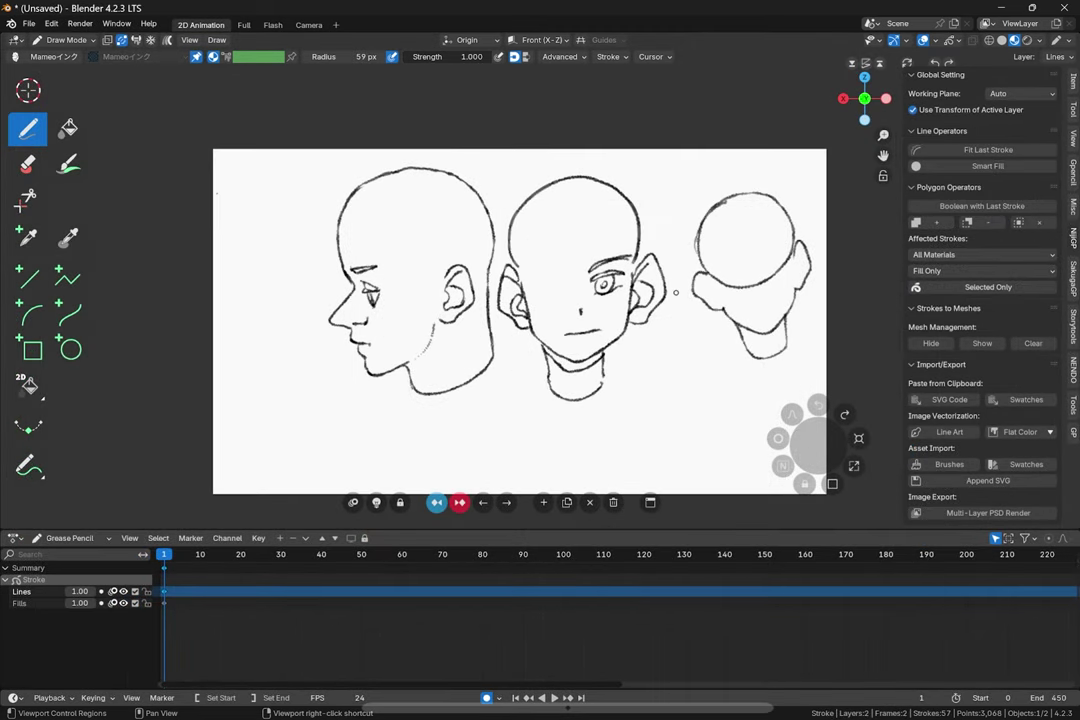
# Step: Pick the Boolean Eraser from the Smart Fill tool group, and draw a filled grey oval beside the profile head with the Draw tool
pyautogui.click(29, 385)
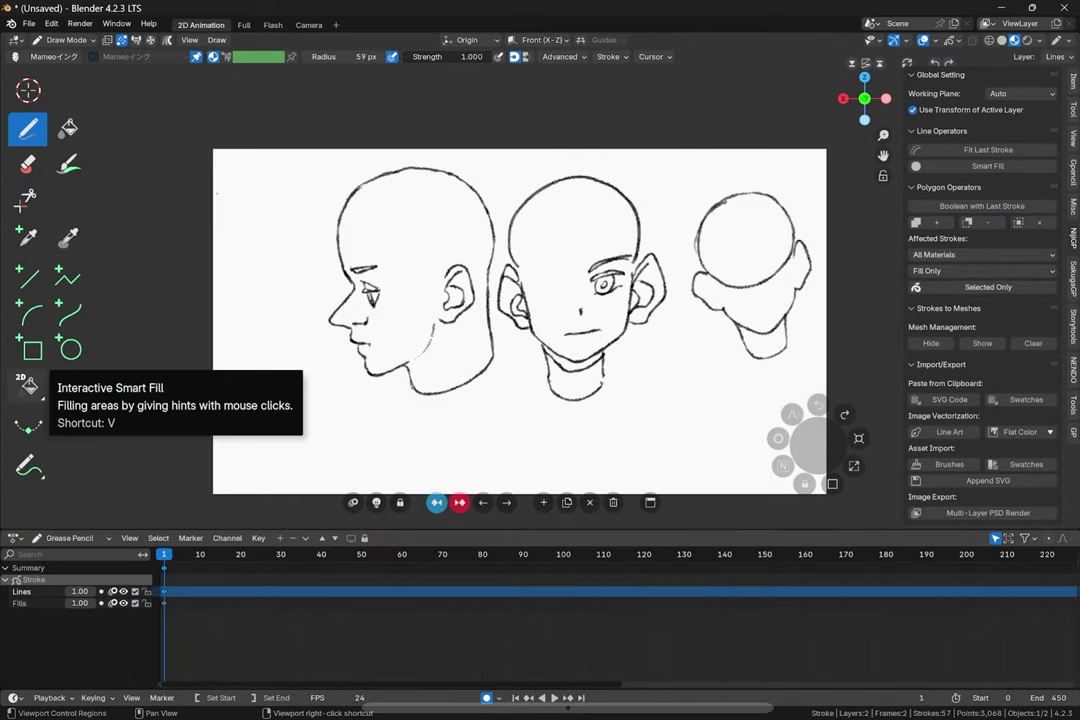
pyautogui.click(29, 386)
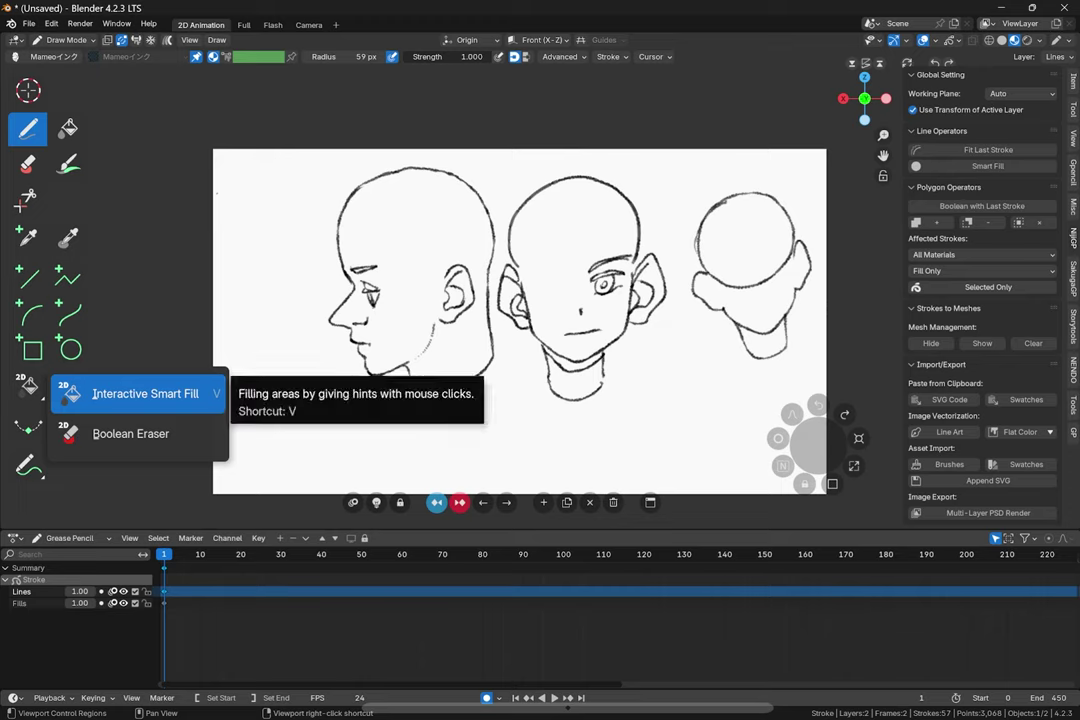
pyautogui.click(130, 433)
pyautogui.click(28, 128)
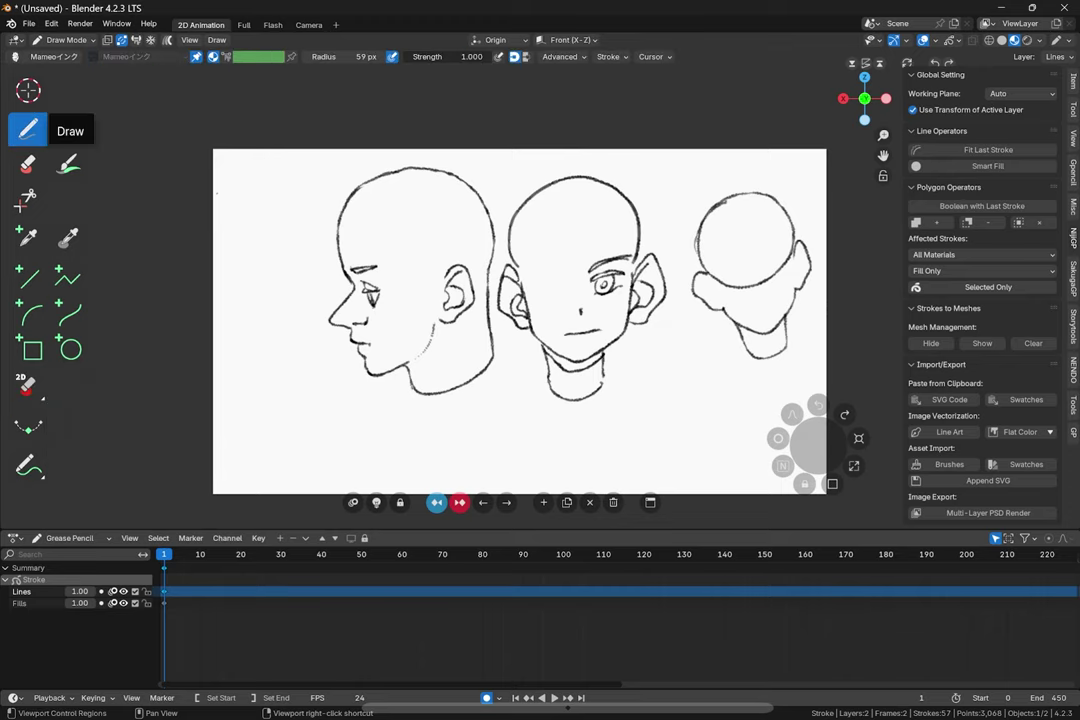
pyautogui.moveTo(265, 224)
pyautogui.mouseDown()
pyautogui.moveTo(300, 285)
pyautogui.moveTo(262, 237)
pyautogui.mouseUp()
# Step: Try erasing the grey oval with the Eraser Soft brush in Point mode, and undo the erasing
pyautogui.click(28, 164)
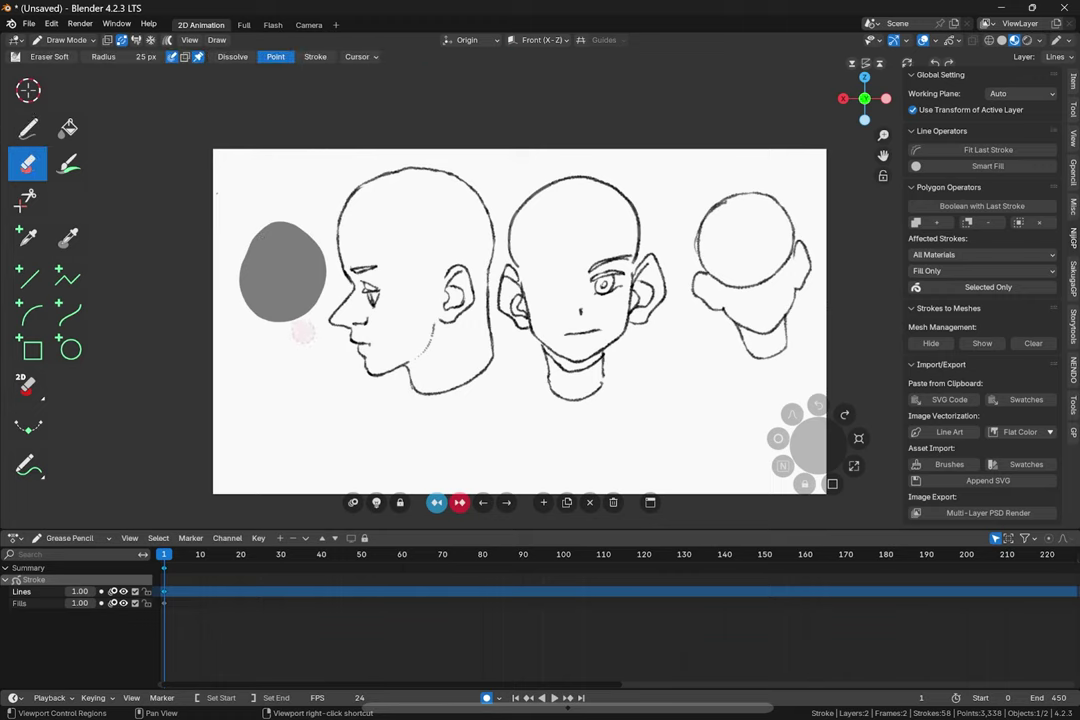
pyautogui.moveTo(299, 333)
pyautogui.mouseDown()
pyautogui.moveTo(318, 284)
pyautogui.moveTo(265, 320)
pyautogui.moveTo(294, 241)
pyautogui.moveTo(250, 240)
pyautogui.moveTo(236, 200)
pyautogui.moveTo(270, 222)
pyautogui.moveTo(254, 250)
pyautogui.mouseUp()
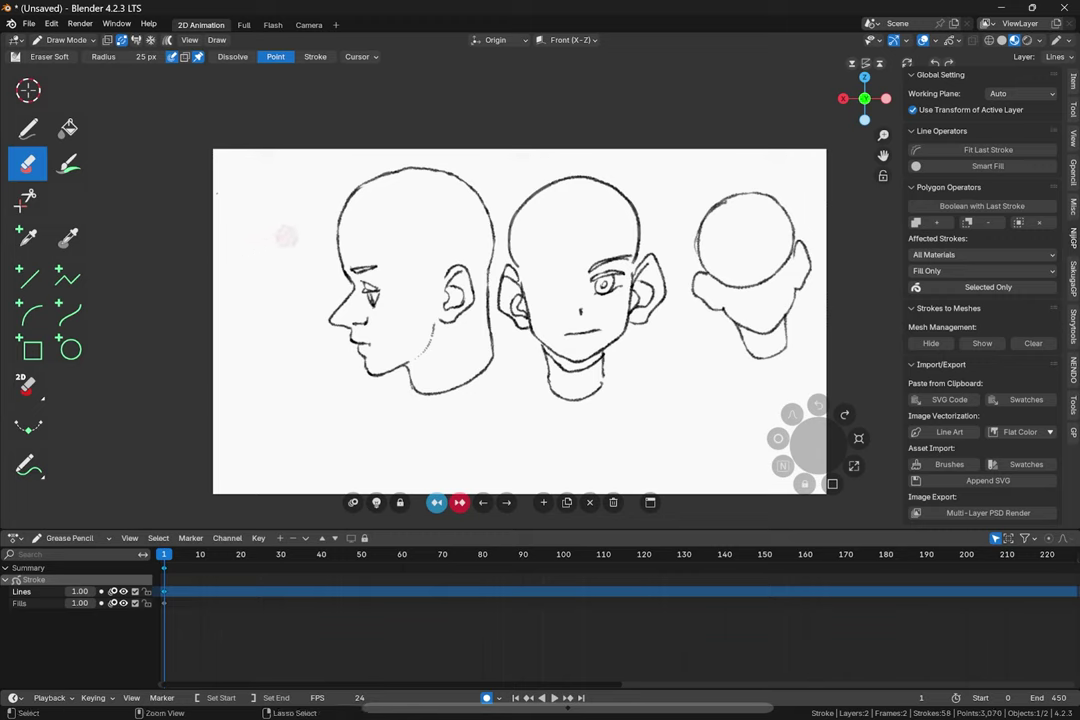
pyautogui.hotkey('ctrl', 'z')
pyautogui.hotkey('ctrl', 'z')
pyautogui.hotkey('ctrl', 'z')
pyautogui.hotkey('ctrl', 'z')
# Step: Activate the Boolean Eraser and limit its affected strokes to Fill Only
pyautogui.moveTo(27, 384); pyautogui.dragTo(133, 434)
pyautogui.click(628, 56)
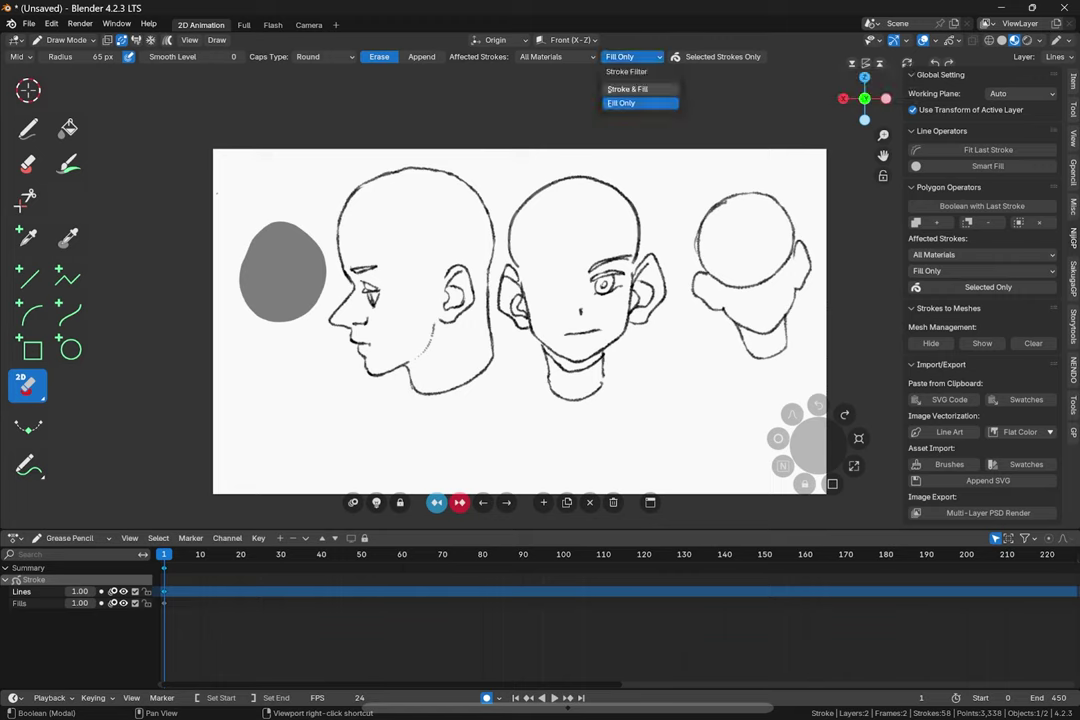
pyautogui.click(632, 103)
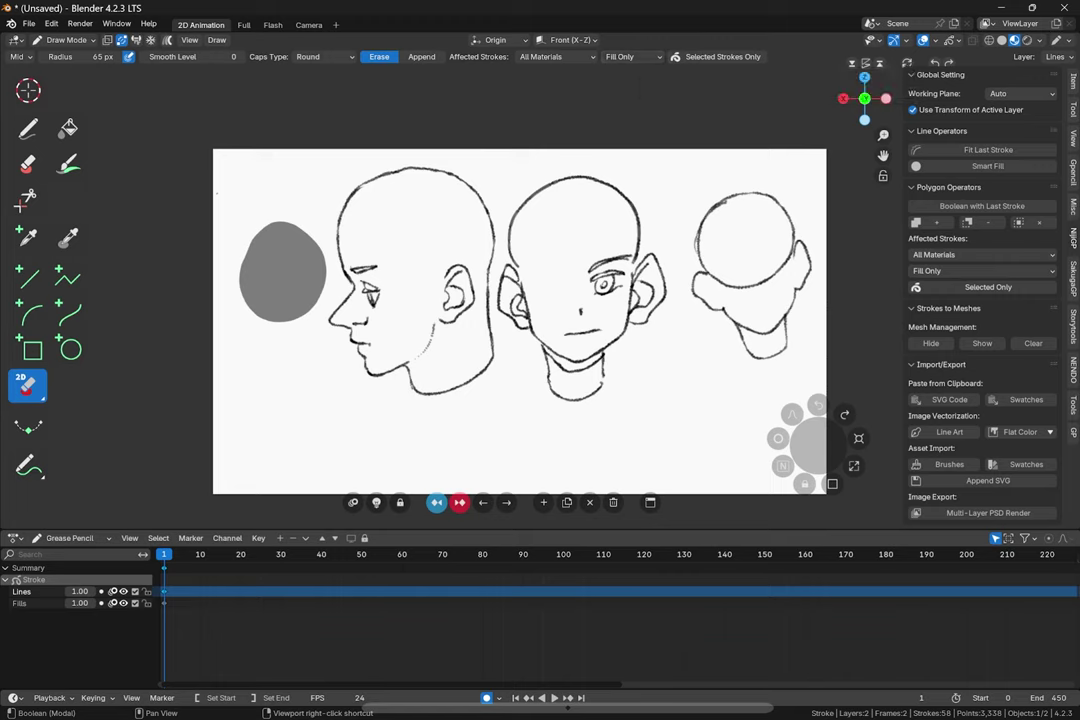
# Step: Test the Boolean Eraser on the grey oval, enlarging its radius and cutting through the fill
pyautogui.moveTo(303, 236)
pyautogui.mouseDown()
pyautogui.moveTo(294, 292)
pyautogui.moveTo(304, 240)
pyautogui.mouseUp()
pyautogui.hotkey('ctrl', 'z')
pyautogui.press('f')
pyautogui.click(336, 241)
pyautogui.moveTo(298, 245)
pyautogui.mouseDown()
pyautogui.moveTo(302, 281)
pyautogui.moveTo(288, 238)
pyautogui.moveTo(281, 250)
pyautogui.mouseUp()
pyautogui.moveTo(245, 195)
pyautogui.mouseDown()
pyautogui.moveTo(288, 236)
pyautogui.moveTo(284, 221)
pyautogui.moveTo(310, 218)
pyautogui.moveTo(298, 258)
pyautogui.moveTo(318, 292)
pyautogui.mouseUp()
pyautogui.hotkey('ctrl', 'z')
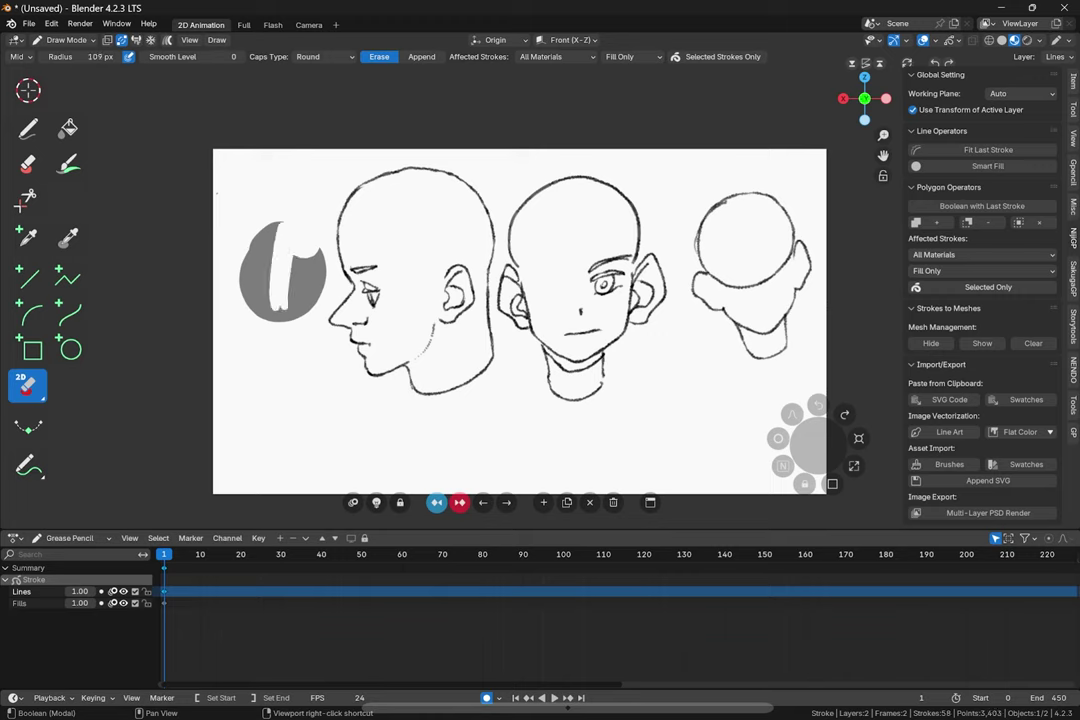
# Step: Erase more of the grey oval with the Boolean Eraser, and undo all cuts until the fill is whole
pyautogui.moveTo(297, 250)
pyautogui.mouseDown()
pyautogui.moveTo(296, 288)
pyautogui.moveTo(319, 252)
pyautogui.moveTo(292, 260)
pyautogui.moveTo(242, 210)
pyautogui.mouseUp()
pyautogui.hotkey('ctrl', 'z')
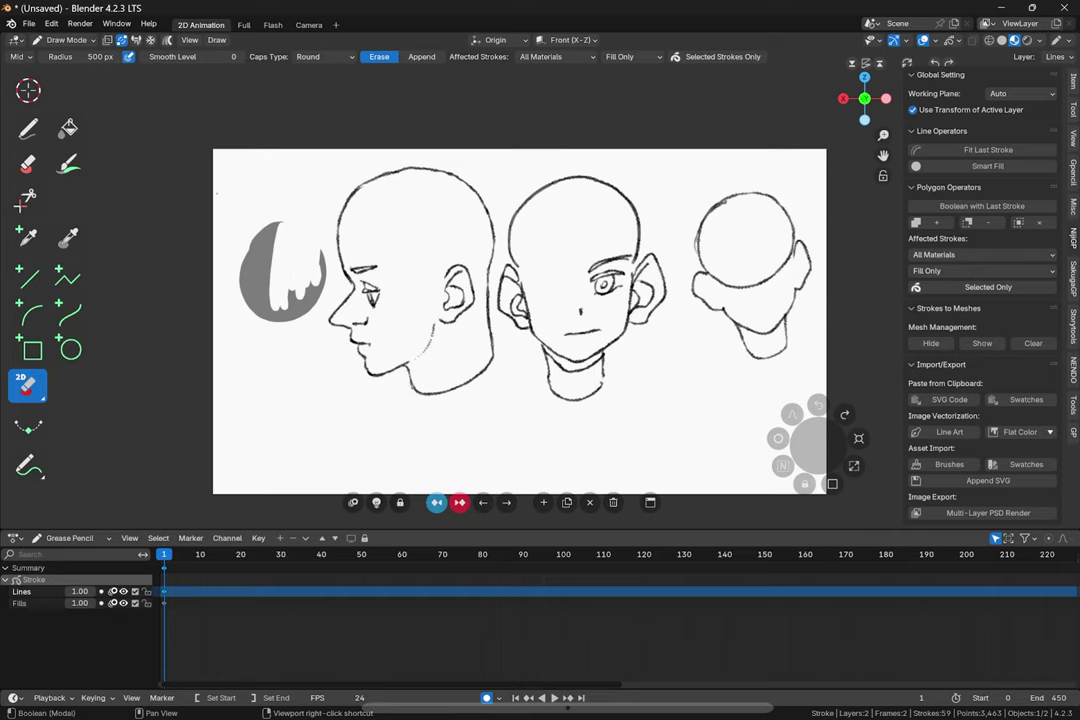
pyautogui.moveTo(302, 312)
pyautogui.mouseDown()
pyautogui.moveTo(298, 250)
pyautogui.moveTo(312, 237)
pyautogui.moveTo(280, 327)
pyautogui.moveTo(248, 322)
pyautogui.moveTo(240, 234)
pyautogui.moveTo(264, 298)
pyautogui.moveTo(252, 238)
pyautogui.moveTo(288, 214)
pyautogui.moveTo(255, 226)
pyautogui.mouseUp()
pyautogui.hotkey('ctrl', 'z')
pyautogui.hotkey('ctrl', 'z')
pyautogui.hotkey('ctrl', 'z')
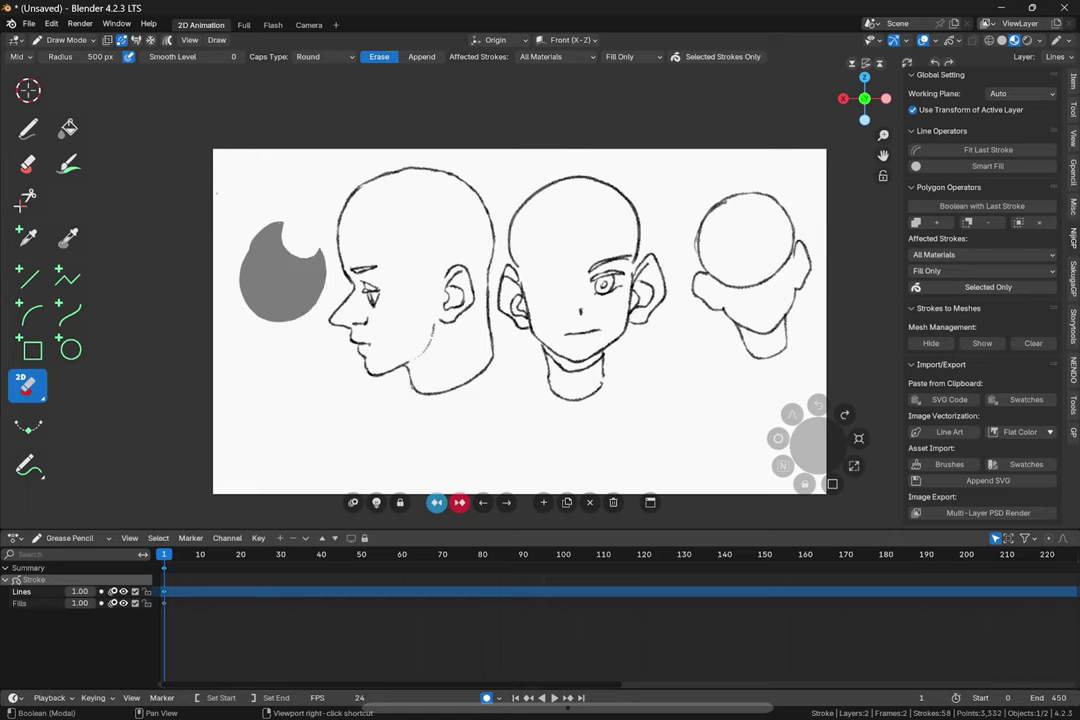
pyautogui.hotkey('ctrl', 'z')
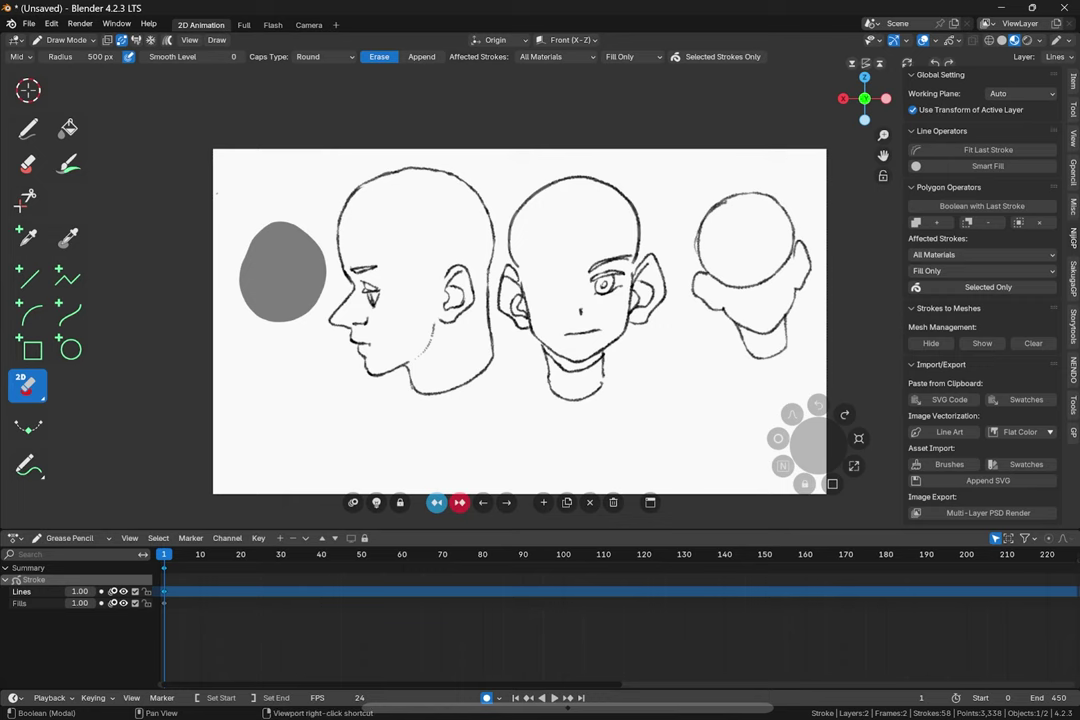
# Step: Open the recent file lighting test.blend
pyautogui.click(29, 23)
pyautogui.moveTo(60, 65)
pyautogui.click(200, 65)
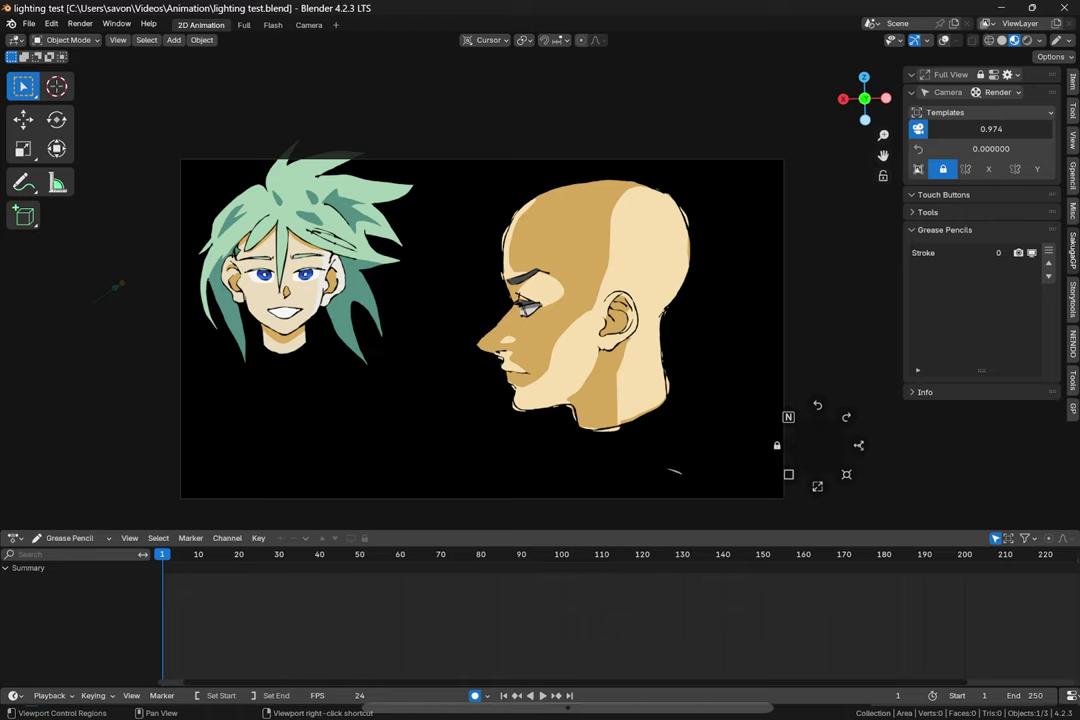
# Step: Select all objects, make the Stroke object's Lines layer active, and enter Draw Mode
pyautogui.press('a')
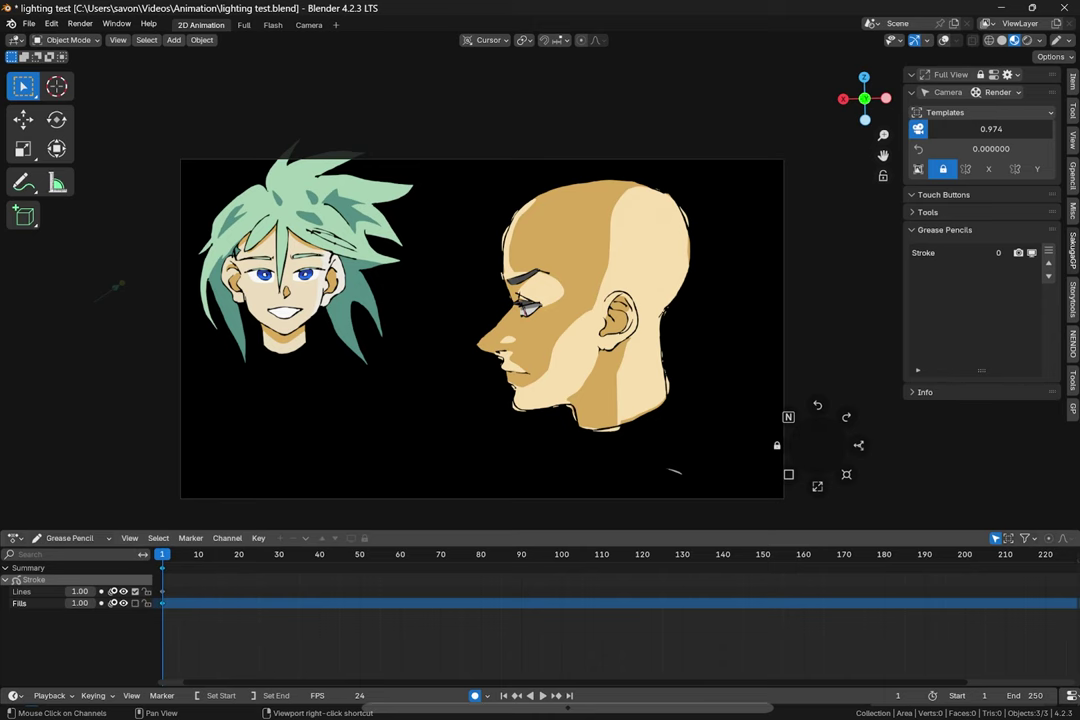
pyautogui.click(130, 591)
pyautogui.hotkey('ctrl', 'Tab')
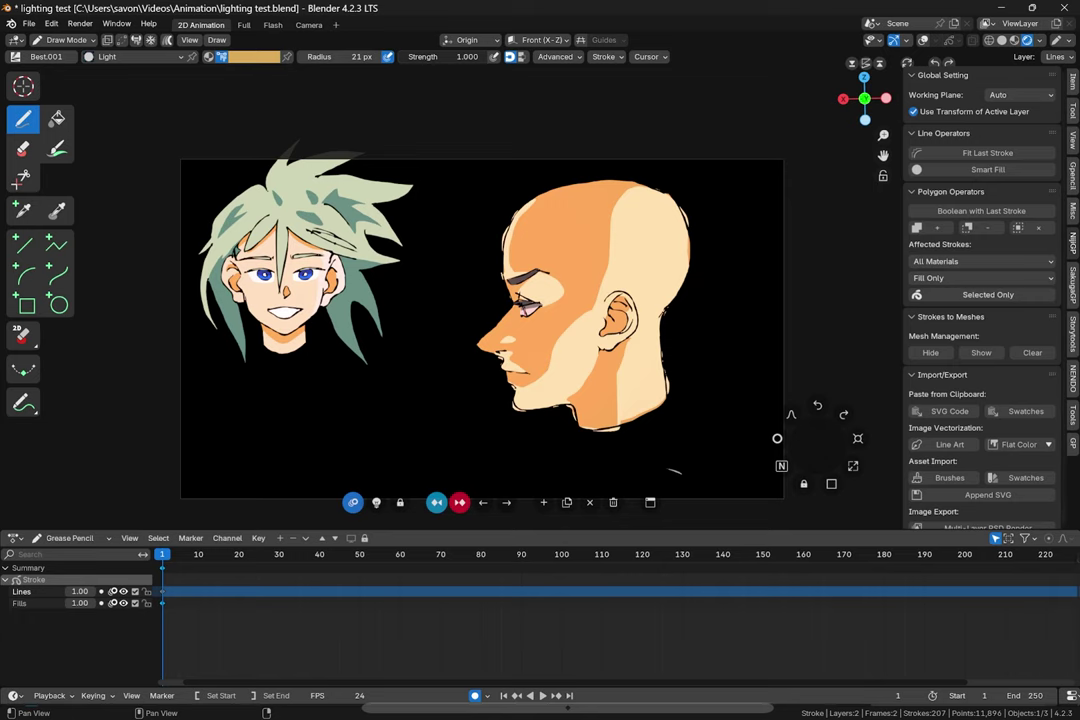
# Step: Examine the Multi-Layer PSD Render export options for lighting test.psd, and close the export dialog
pyautogui.scroll(-1, 980, 300)
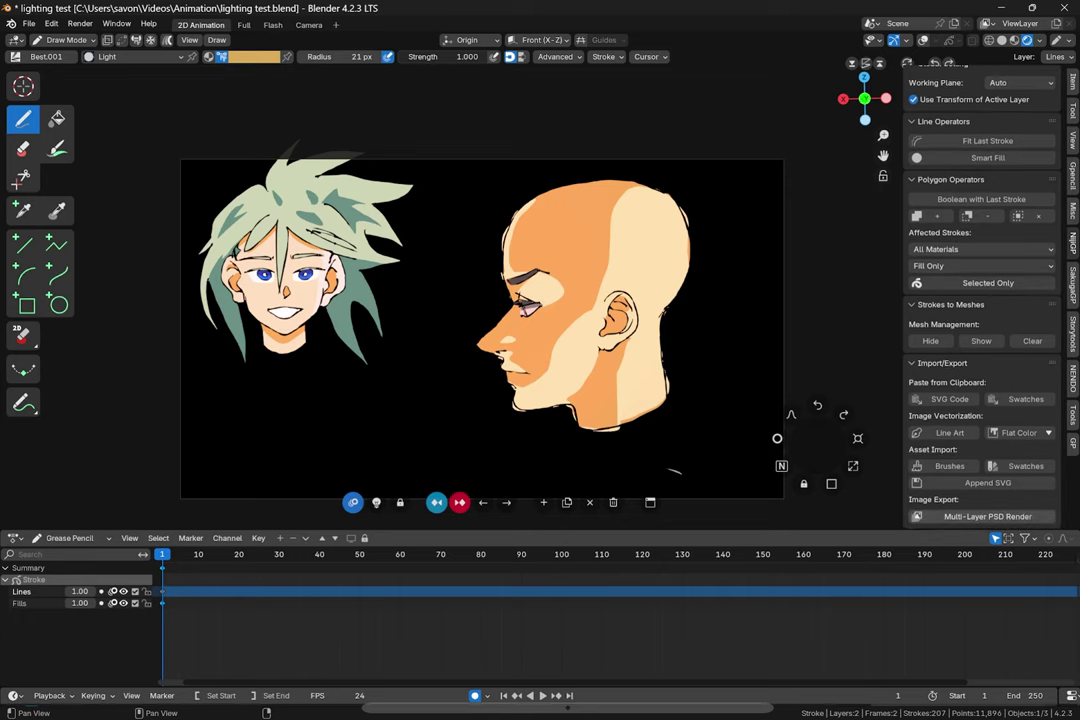
pyautogui.click(987, 516)
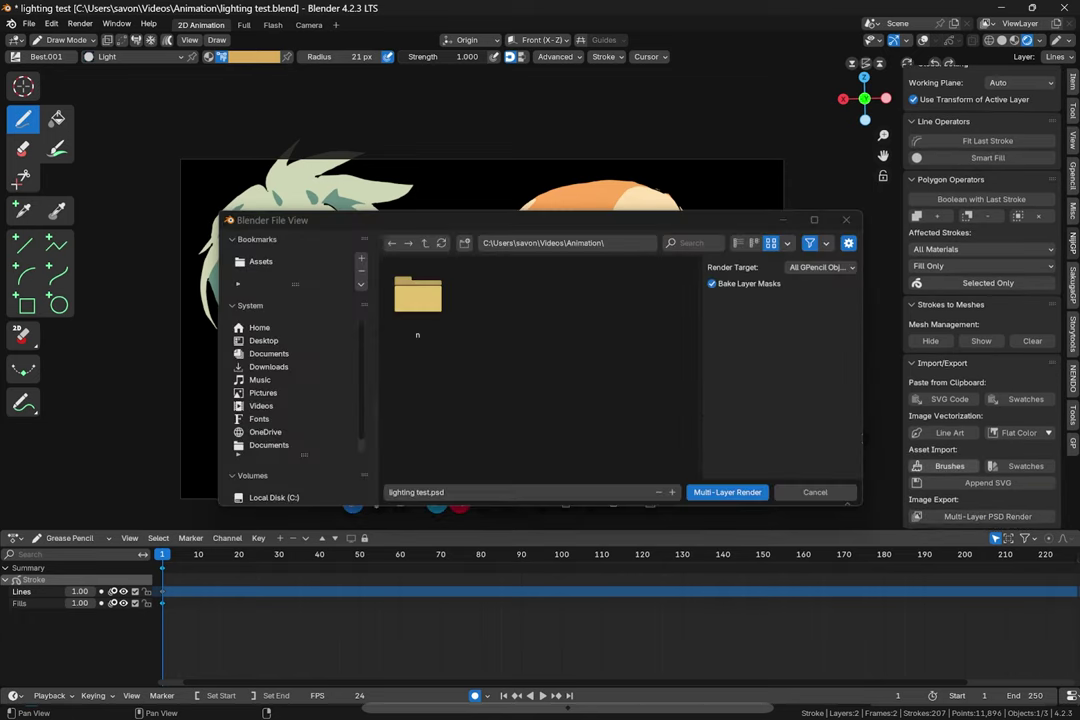
pyautogui.click(828, 491)
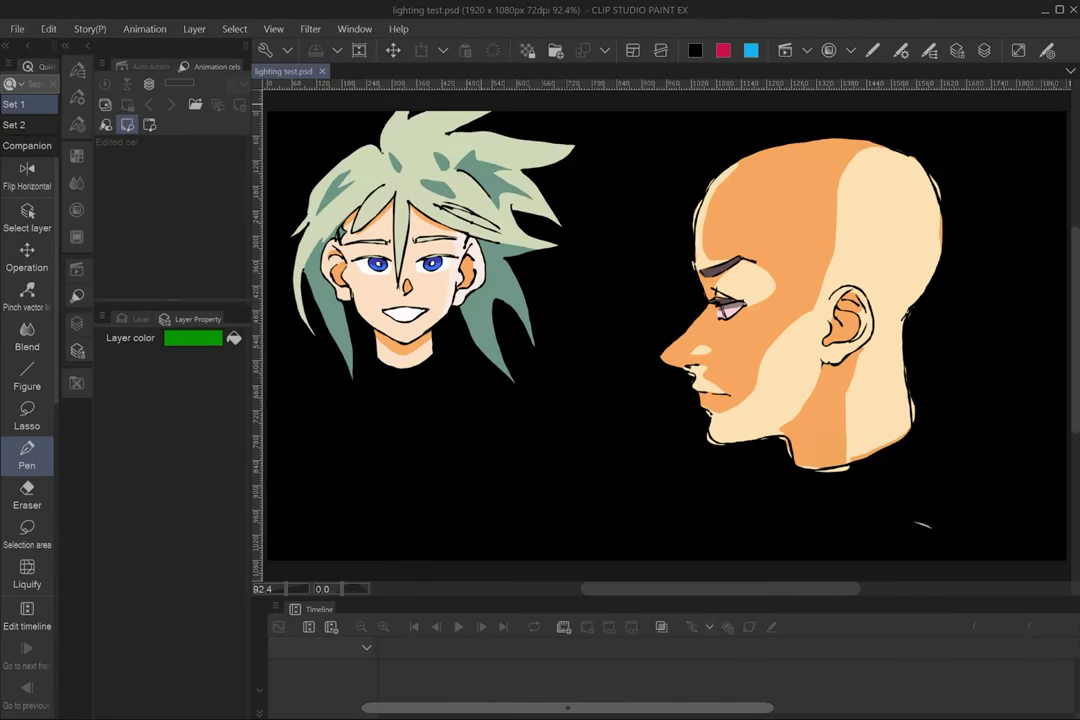
# Step: In Clip Studio Paint, show the layer list of lighting test.psd and check the Lines layer by hiding and reshowing it
pyautogui.scroll(-2, 772, 387)
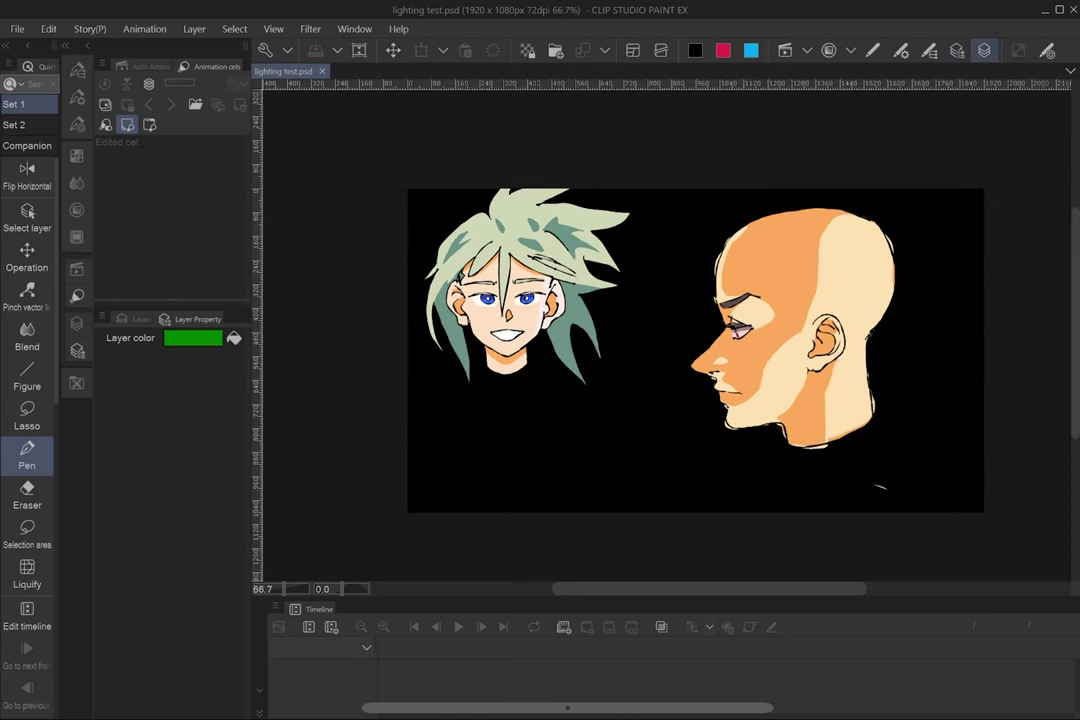
pyautogui.click(985, 50)
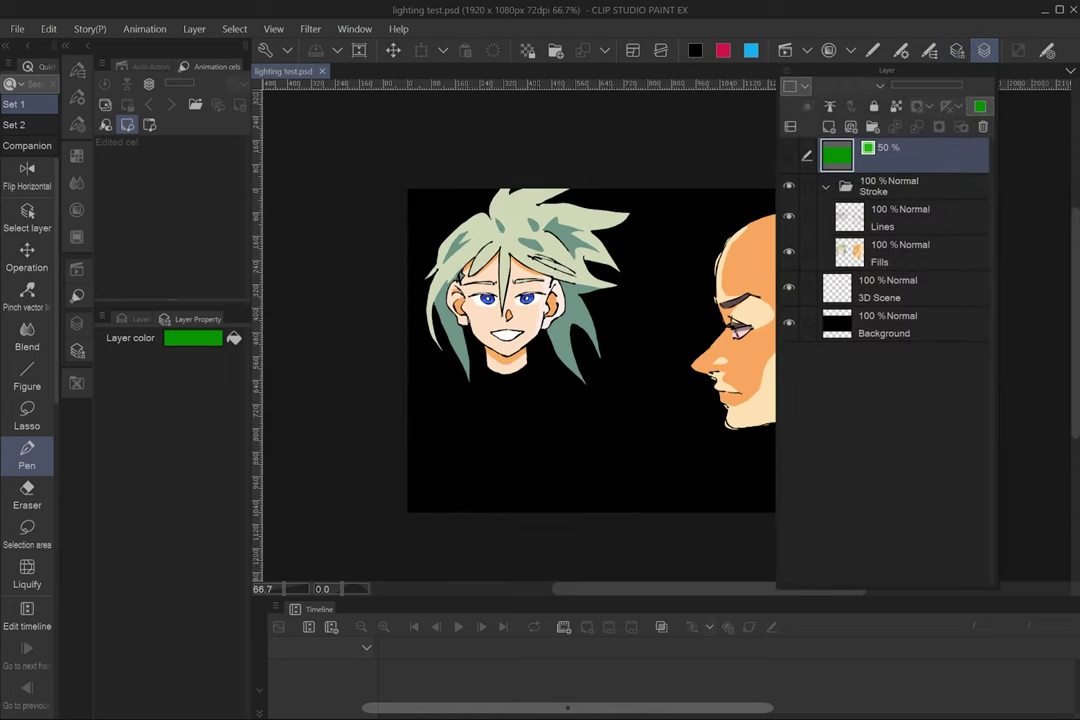
pyautogui.click(789, 216)
pyautogui.click(789, 216)
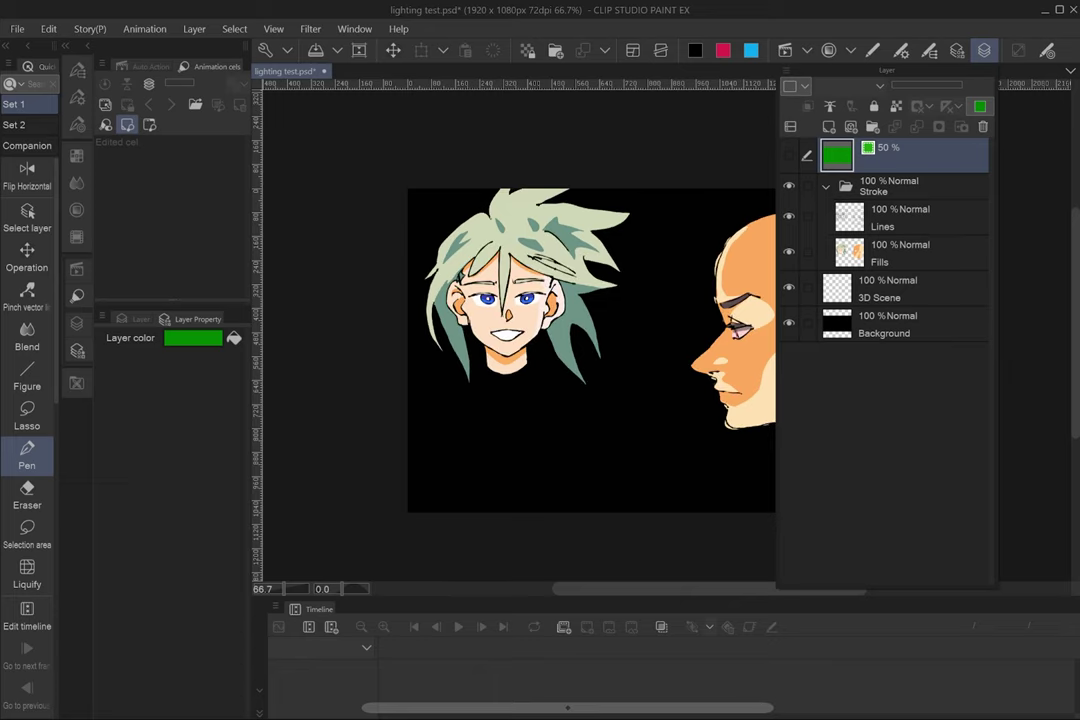
# Step: Hide the Fills and Background layers to inspect the line art, restore both, and collapse the Stroke folder
pyautogui.click(789, 252)
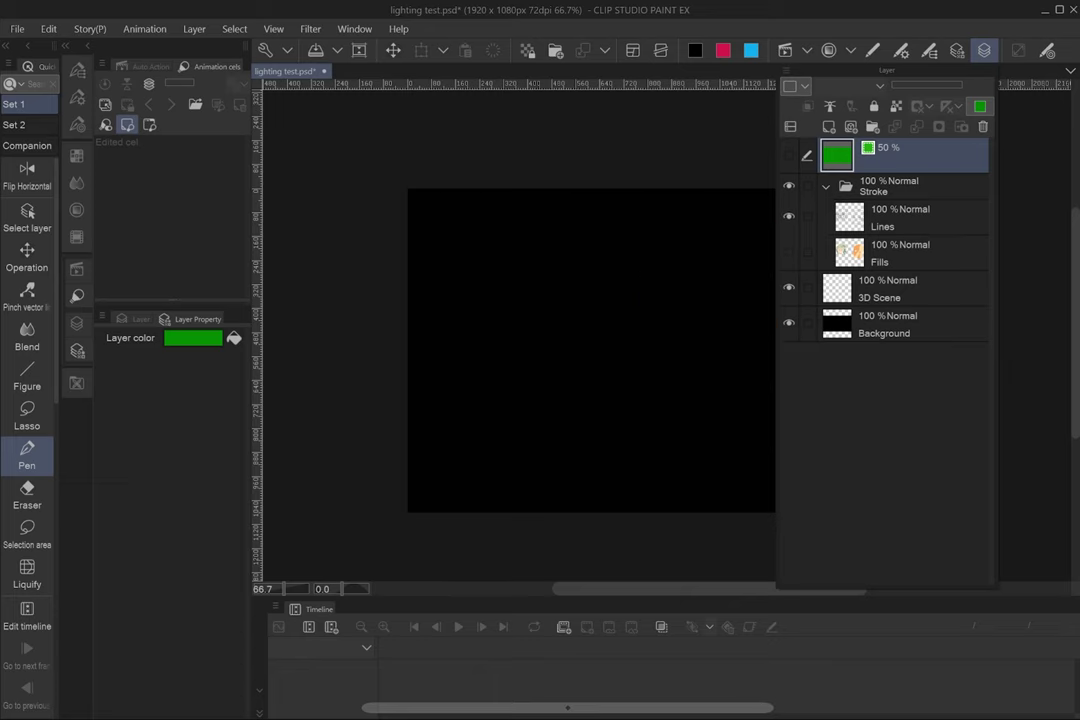
pyautogui.click(789, 322)
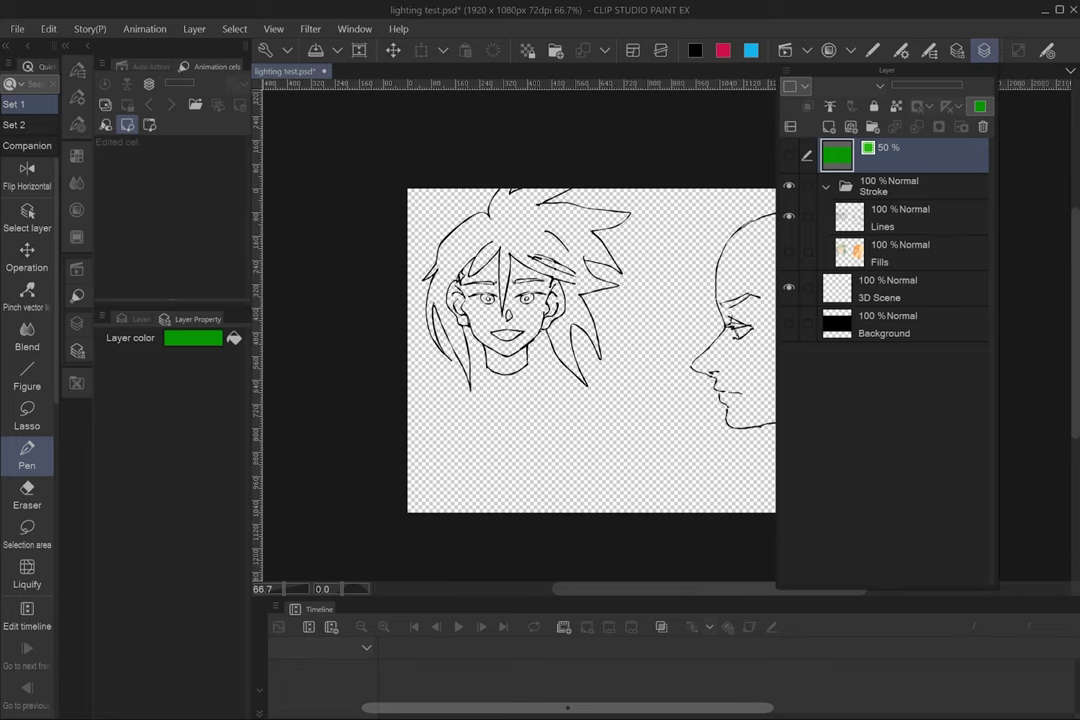
pyautogui.click(789, 323)
pyautogui.click(789, 252)
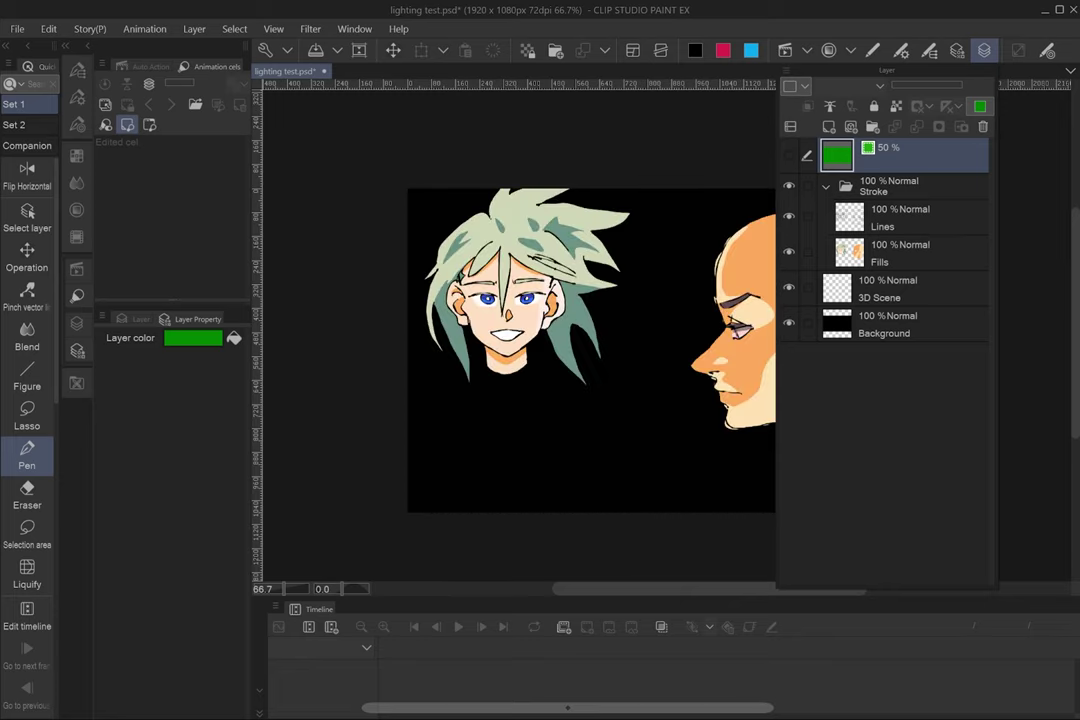
pyautogui.click(826, 187)
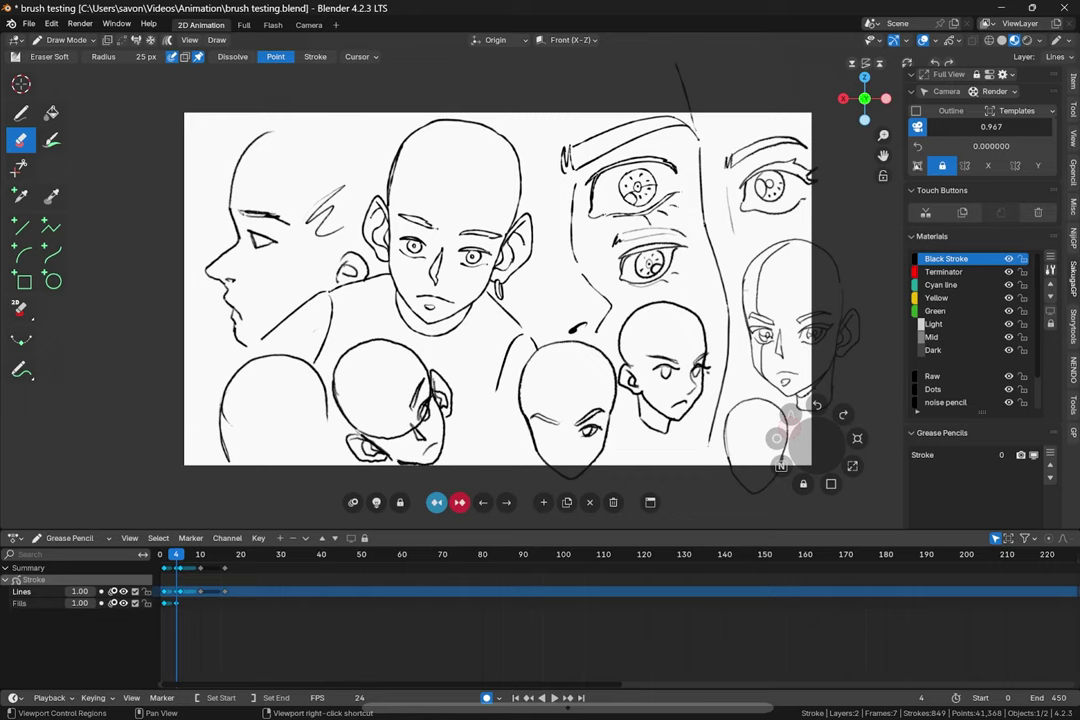
# Step: In Blender's brush testing file, look at the Flash workspace and return to the 2D Animation workspace
pyautogui.click(272, 24)
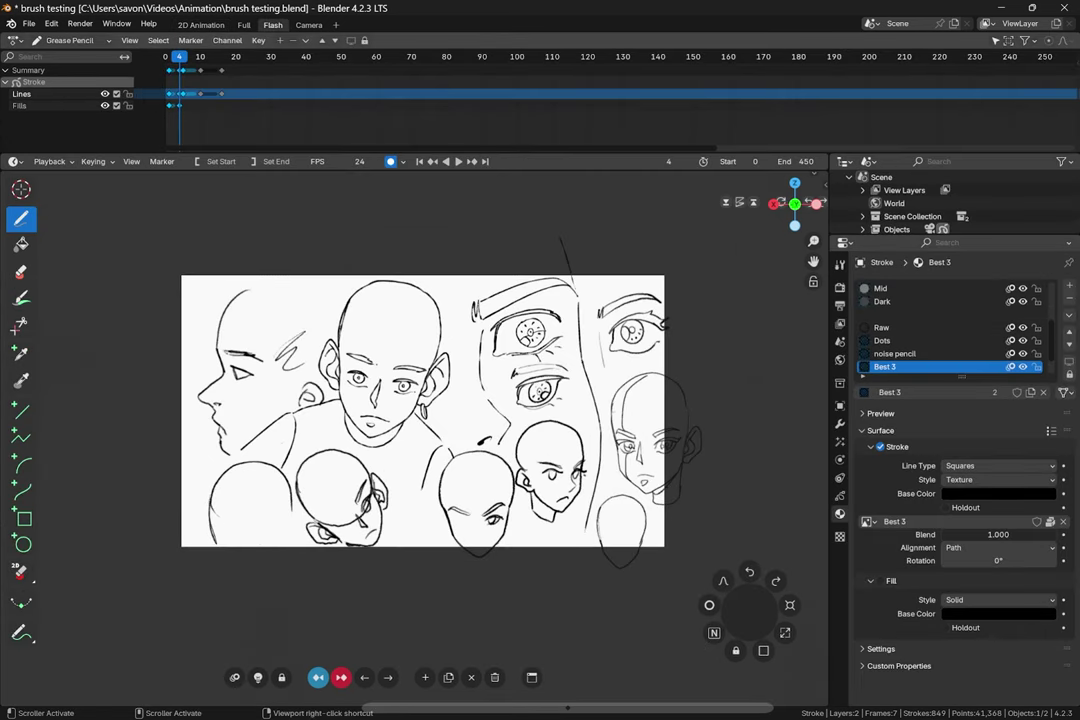
pyautogui.click(201, 25)
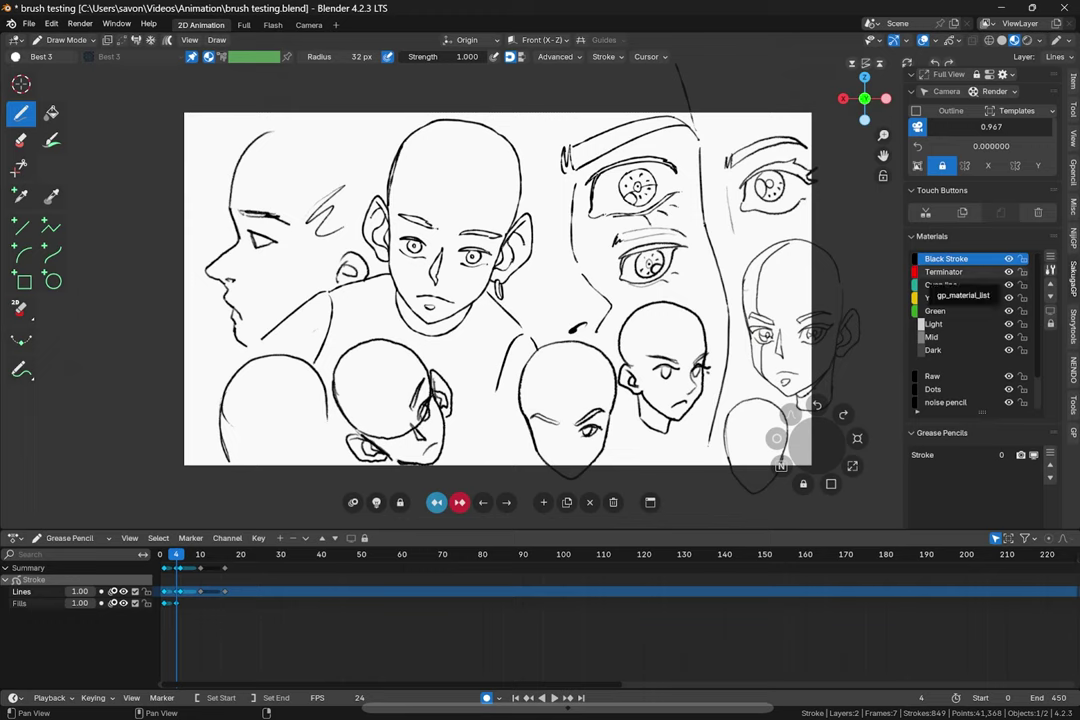
# Step: Make the Terminator material active, leaving its name unedited
pyautogui.click(943, 272)
pyautogui.doubleClick(943, 272)
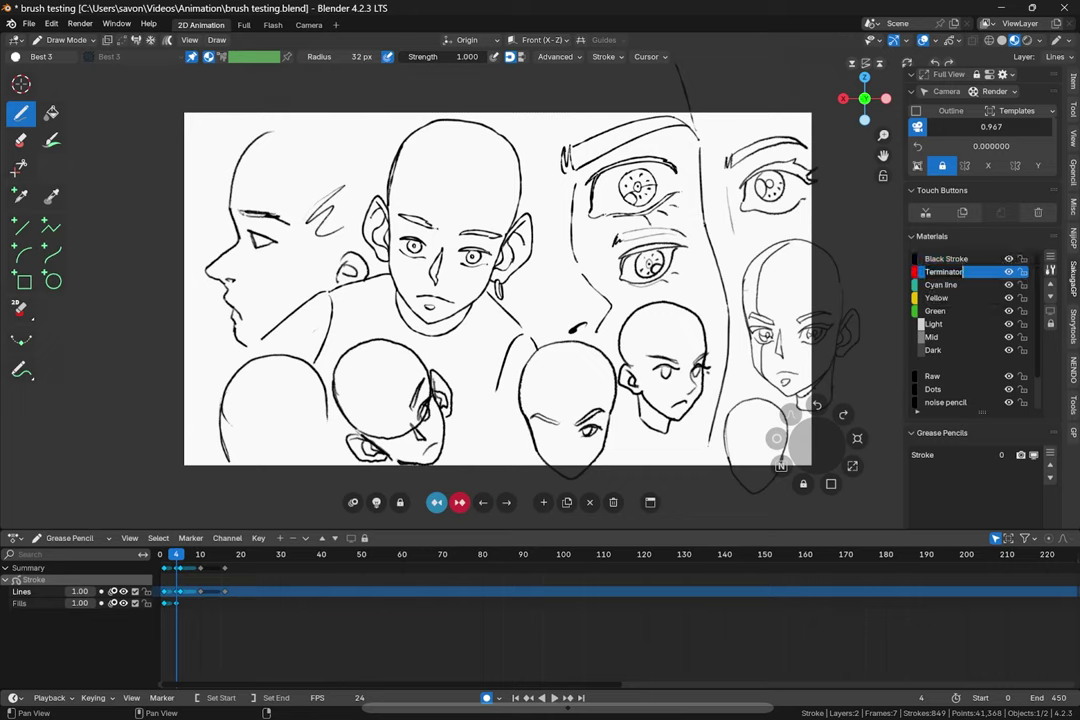
pyautogui.click(937, 272)
pyautogui.click(555, 208)
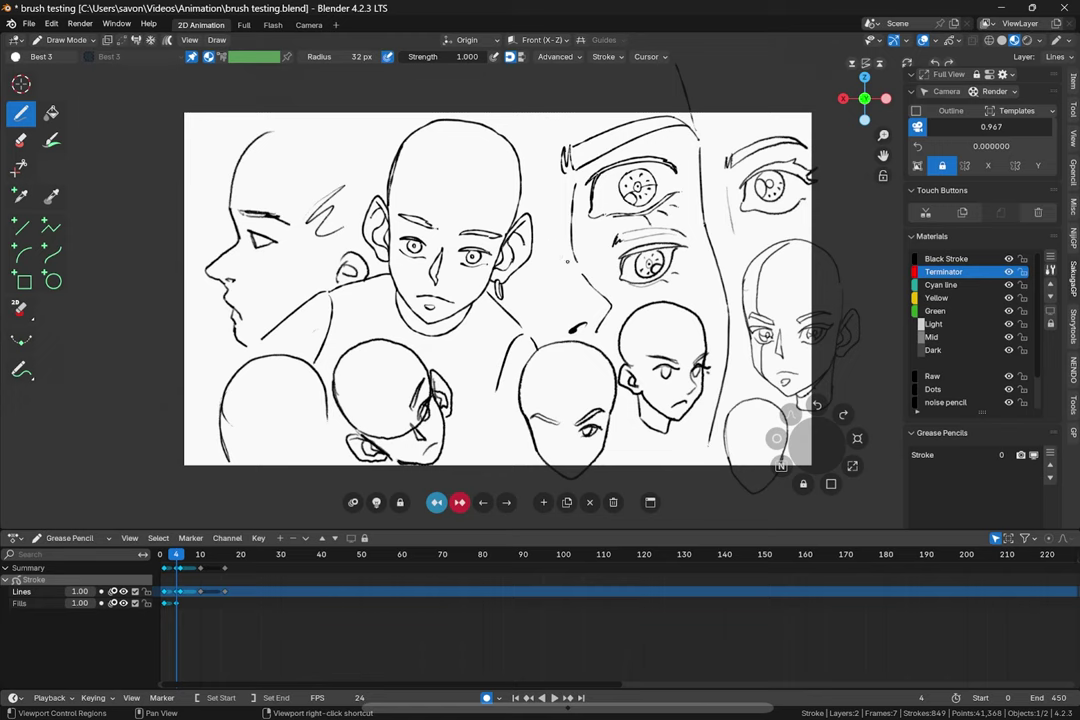
# Step: Choose the Best brush, draw a test stroke over the central head, and undo it
pyautogui.click(41, 56)
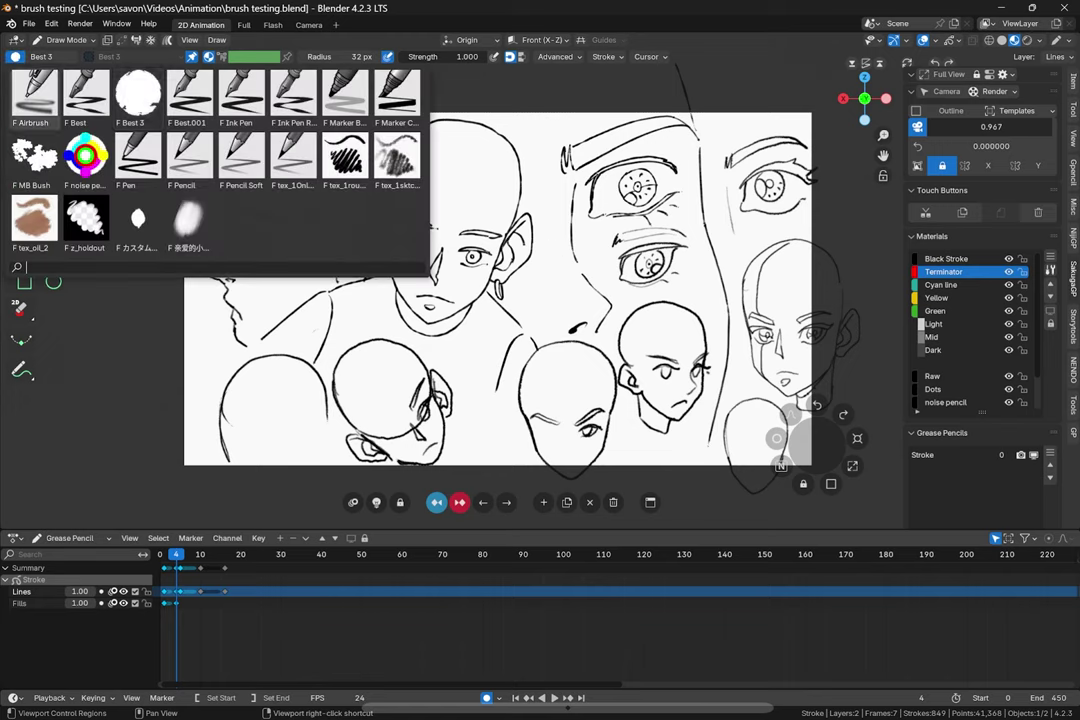
pyautogui.click(86, 95)
pyautogui.moveTo(470, 205); pyautogui.dragTo(427, 193)
pyautogui.hotkey('ctrl', 'z')
# Step: Make the Cyan line material active, draw a test stroke across the central head, and undo it
pyautogui.click(942, 285)
pyautogui.moveTo(450, 152)
pyautogui.mouseDown()
pyautogui.moveTo(441, 200)
pyautogui.moveTo(524, 228)
pyautogui.mouseUp()
pyautogui.hotkey('ctrl', 'z')
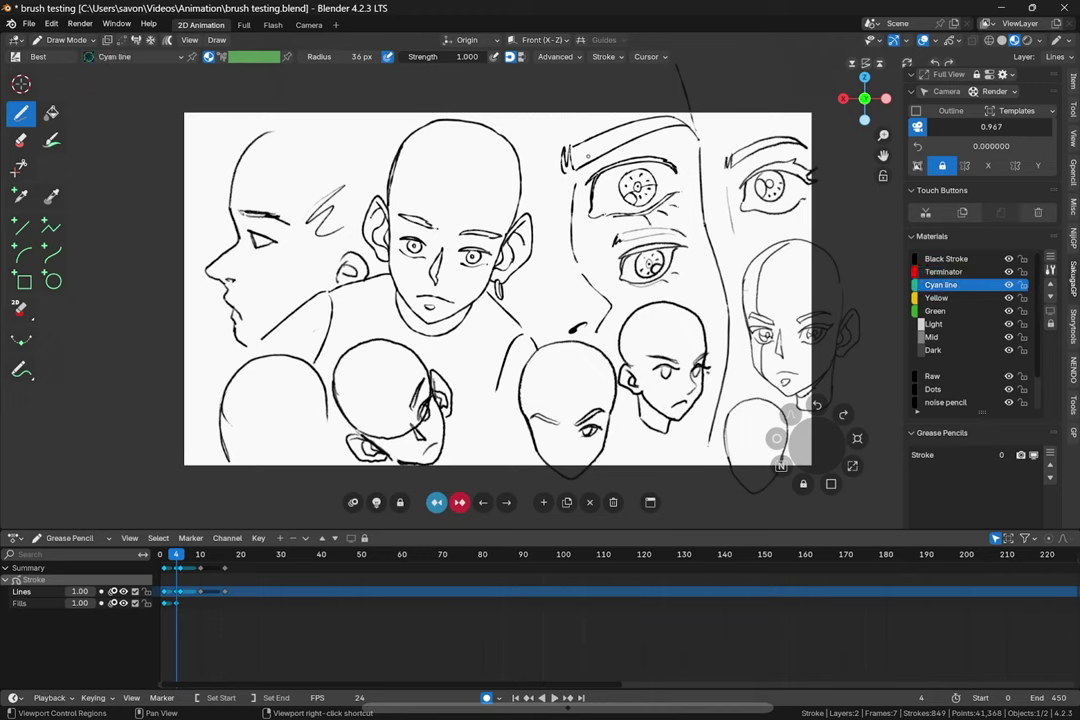
# Step: Select the Stroke object in the Grease Pencils list, collapse that list, and return to Draw Mode
pyautogui.click(1050, 257)
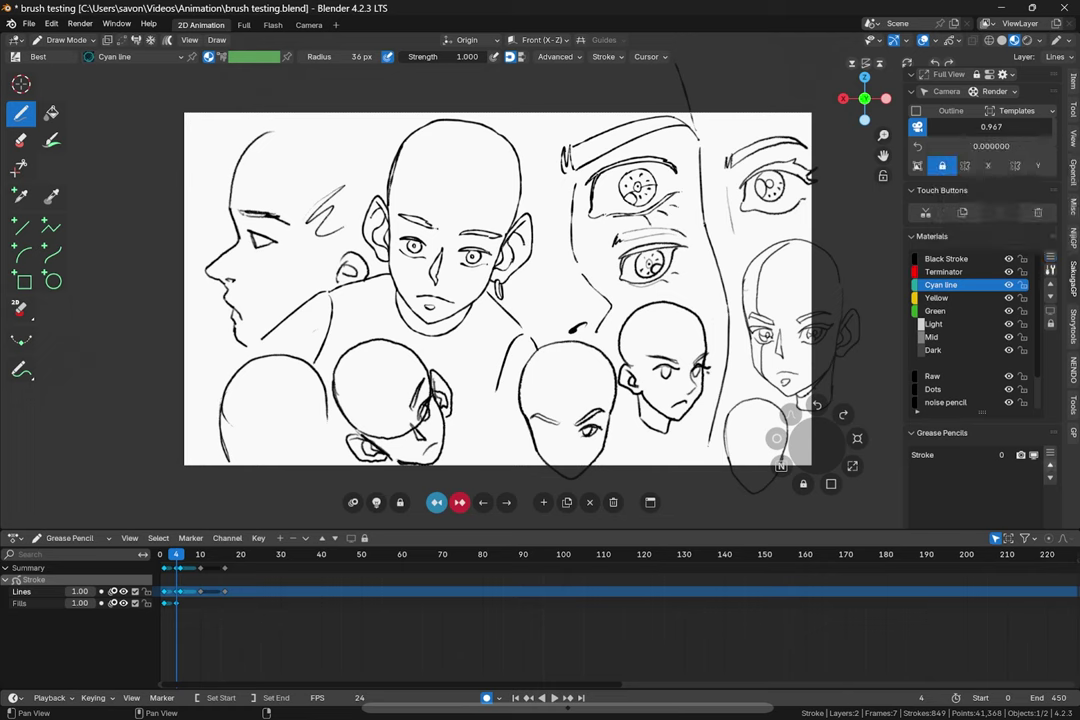
pyautogui.click(940, 455)
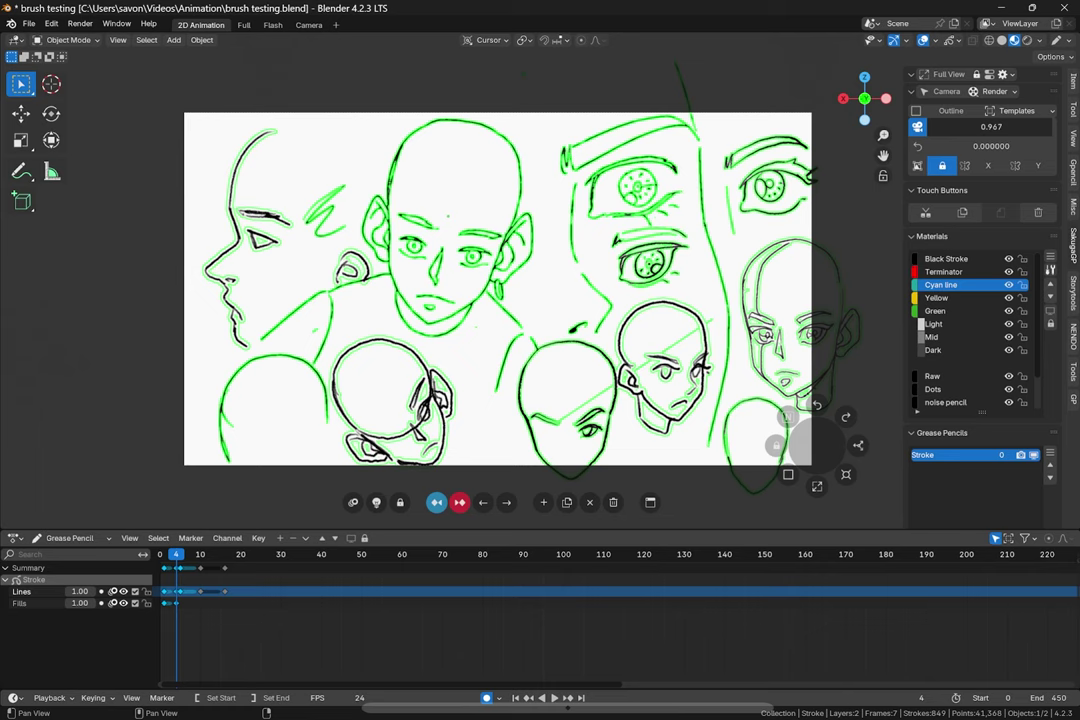
pyautogui.click(942, 433)
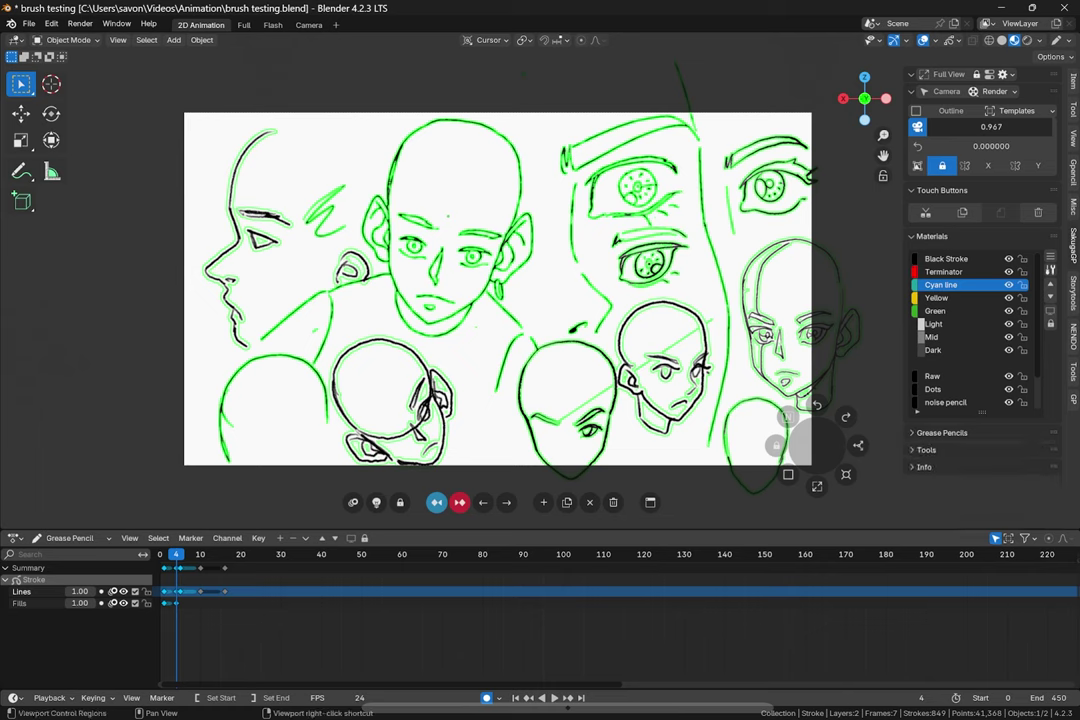
pyautogui.hotkey('ctrl', 'Tab')
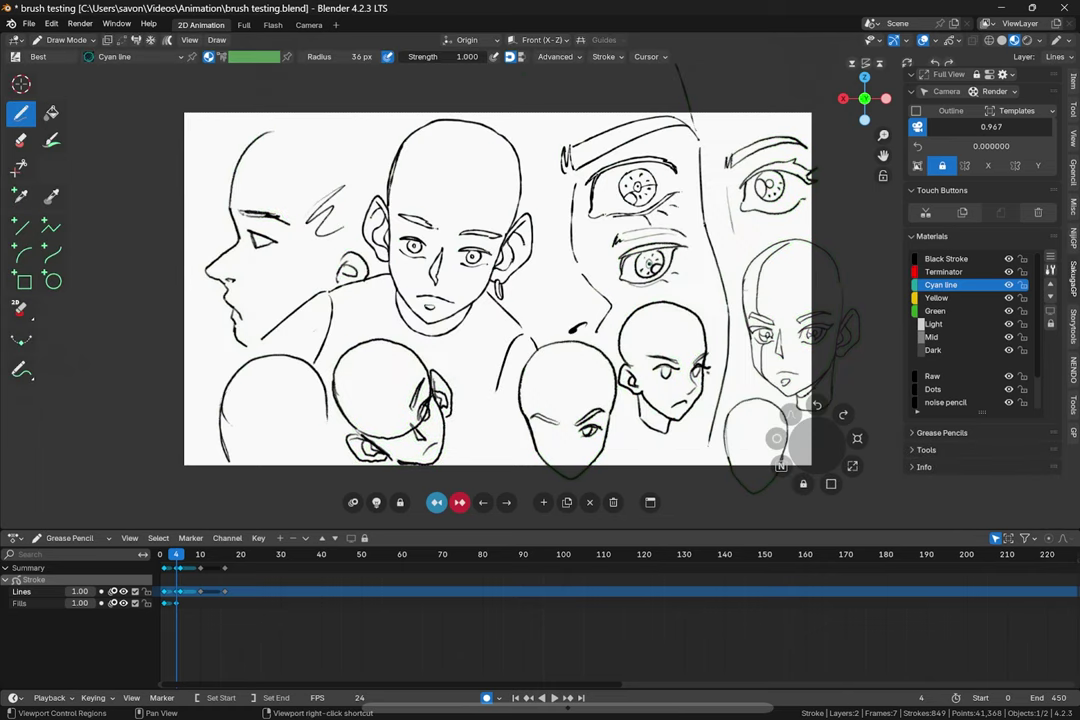
# Step: Move the expanded Tools section above Materials and try its Draw and Erase tools with a cyan curve above the rightmost head
pyautogui.click(927, 450)
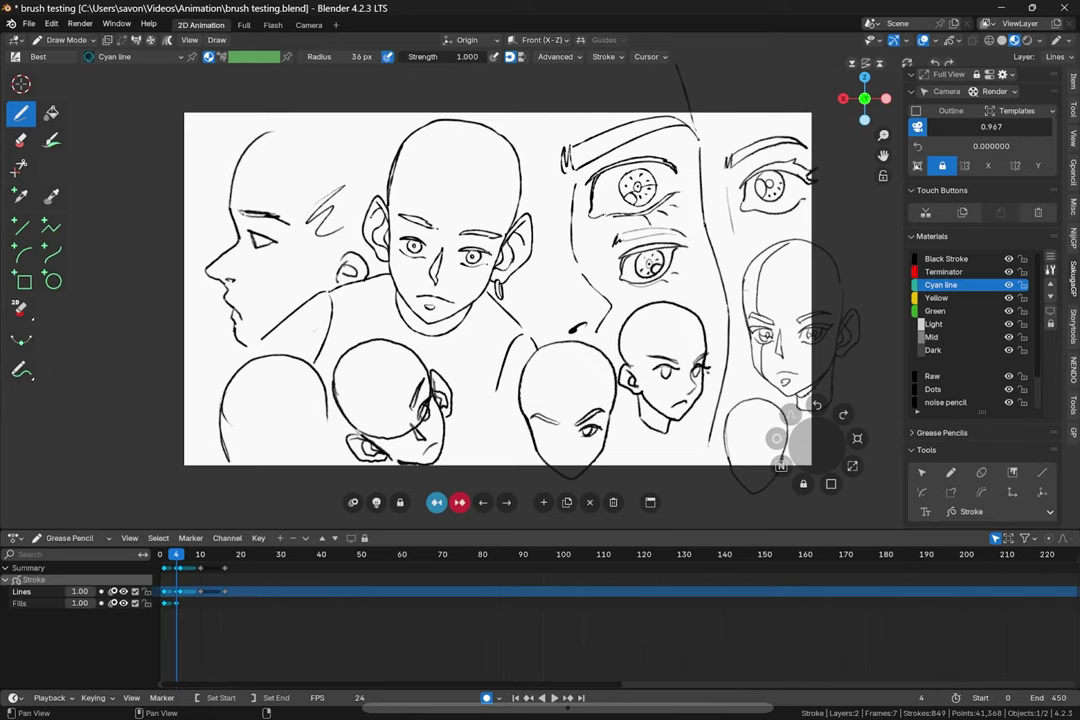
pyautogui.moveTo(1053, 450); pyautogui.dragTo(1053, 236)
pyautogui.click(951, 259)
pyautogui.moveTo(745, 215)
pyautogui.mouseDown()
pyautogui.moveTo(735, 268)
pyautogui.moveTo(775, 212)
pyautogui.mouseUp()
pyautogui.hotkey('ctrl', 'z')
pyautogui.moveTo(746, 261)
pyautogui.mouseDown()
pyautogui.moveTo(757, 231)
pyautogui.moveTo(820, 217)
pyautogui.moveTo(796, 226)
pyautogui.mouseUp()
pyautogui.click(981, 259)
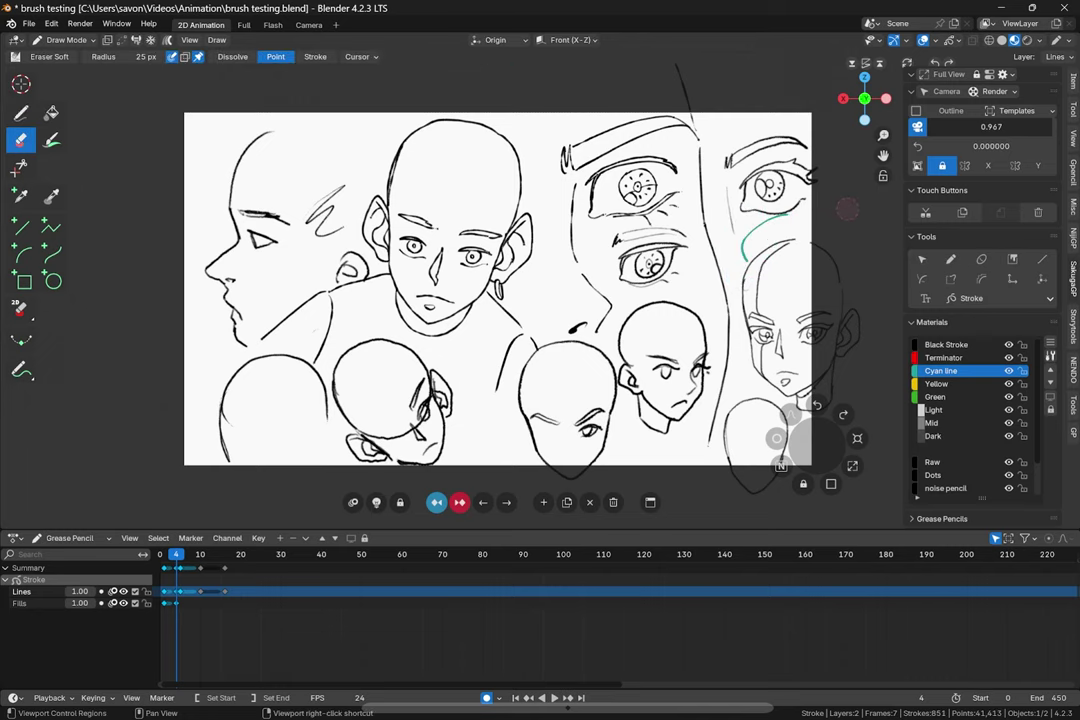
pyautogui.hotkey('ctrl', 'z')
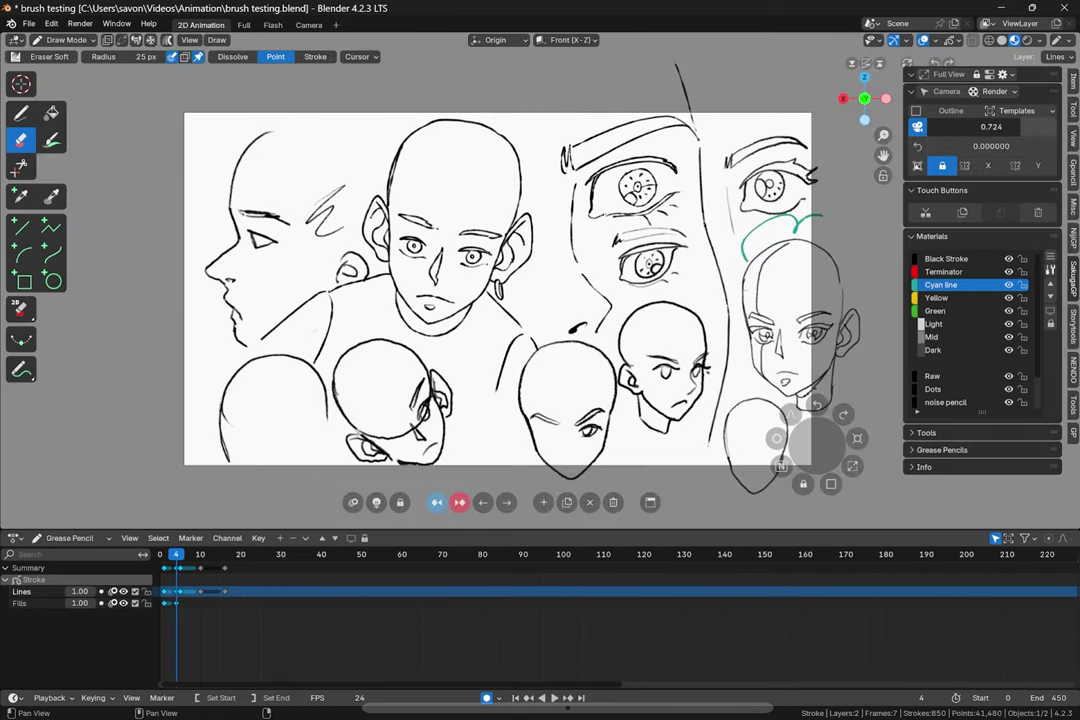
# Step: Vary the darkness of the area outside the camera frame and set it to 0.963
pyautogui.moveTo(1016, 128); pyautogui.dragTo(1047, 128)
pyautogui.moveTo(866, 100); pyautogui.dragTo(864, 98)
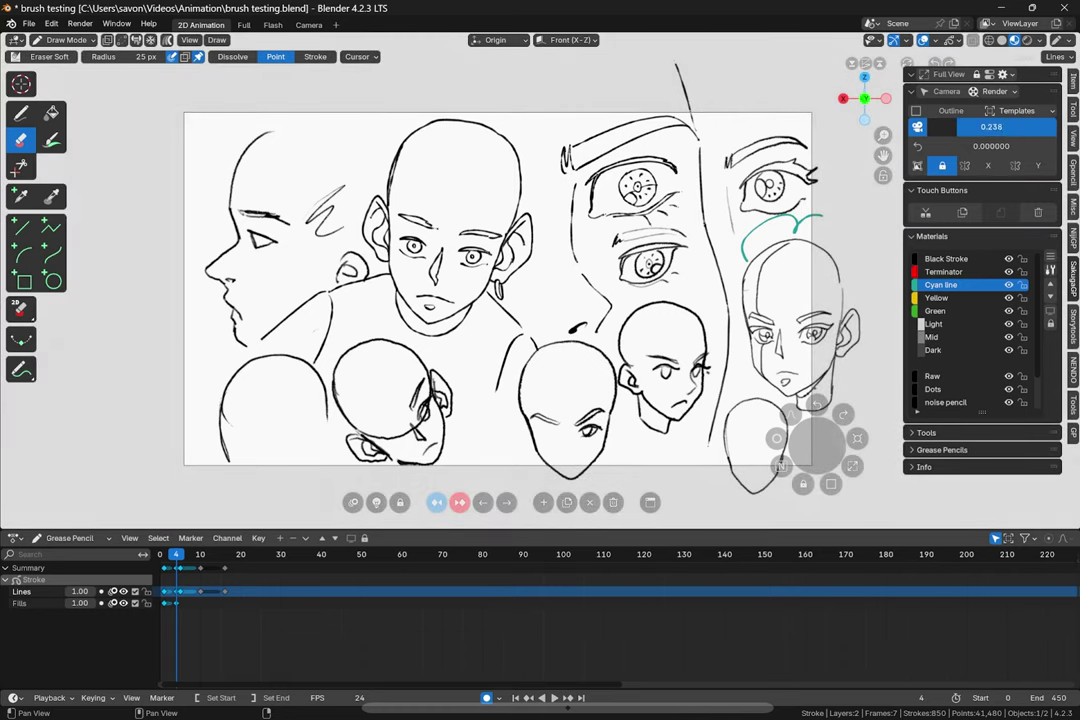
pyautogui.moveTo(981, 127); pyautogui.dragTo(1053, 127)
# Step: Rotate the camera view to 1.32 and reset it, and flip it on X and Y and back
pyautogui.moveTo(991, 146); pyautogui.dragTo(1037, 146)
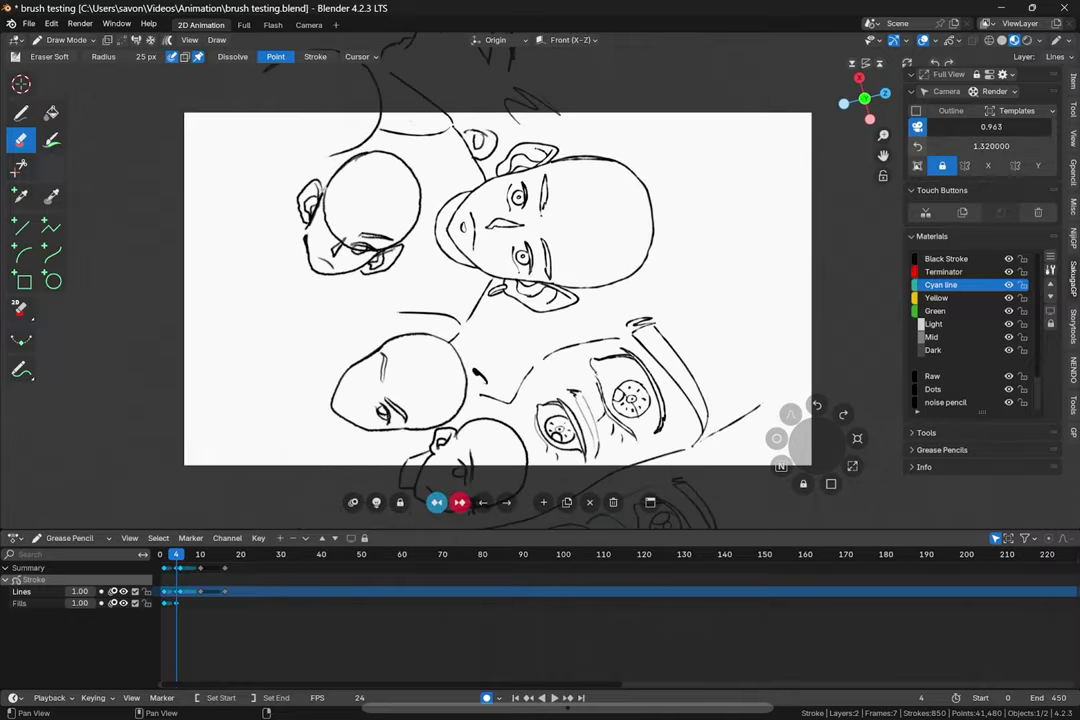
pyautogui.click(918, 146)
pyautogui.click(988, 165)
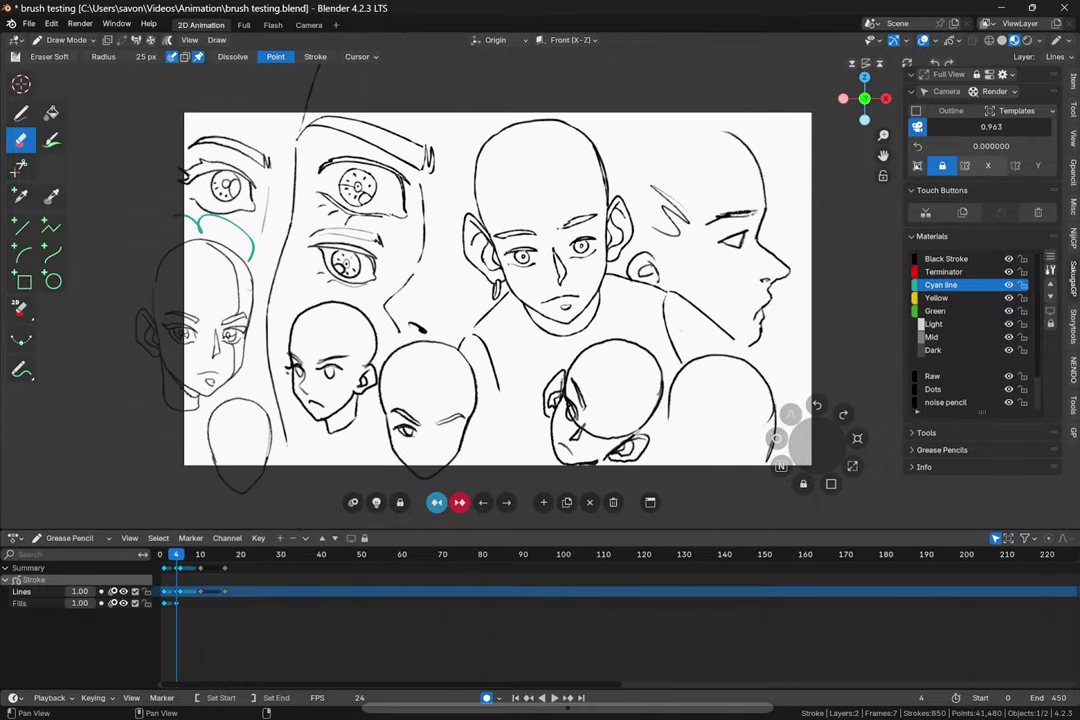
pyautogui.click(988, 165)
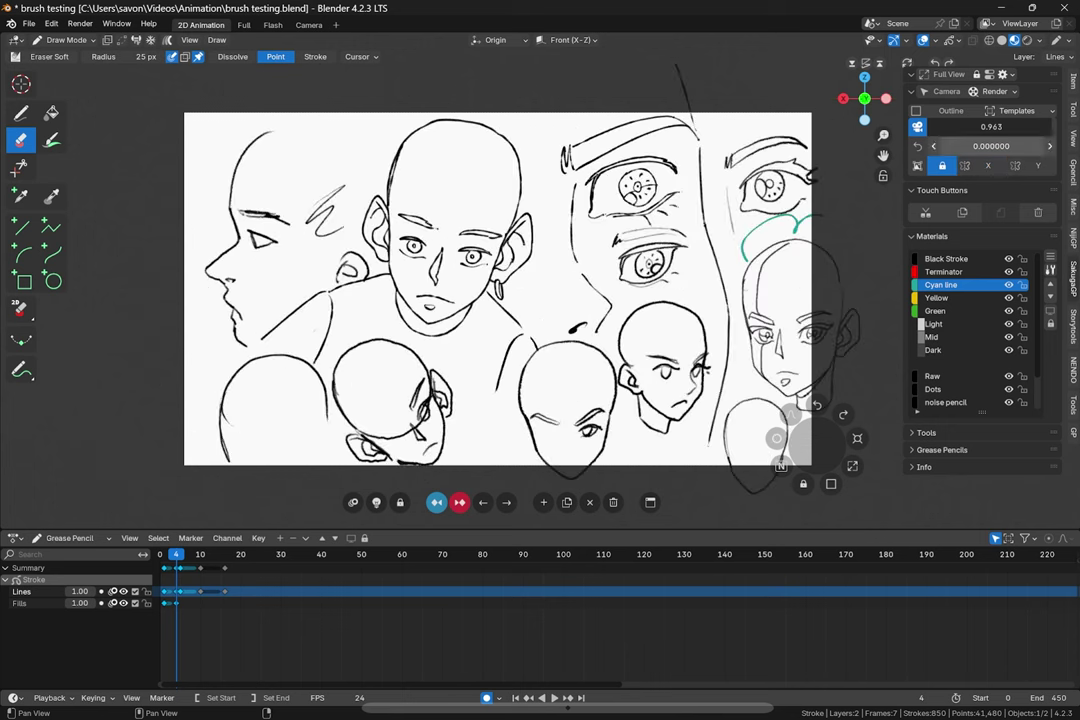
pyautogui.click(1038, 165)
pyautogui.click(1038, 165)
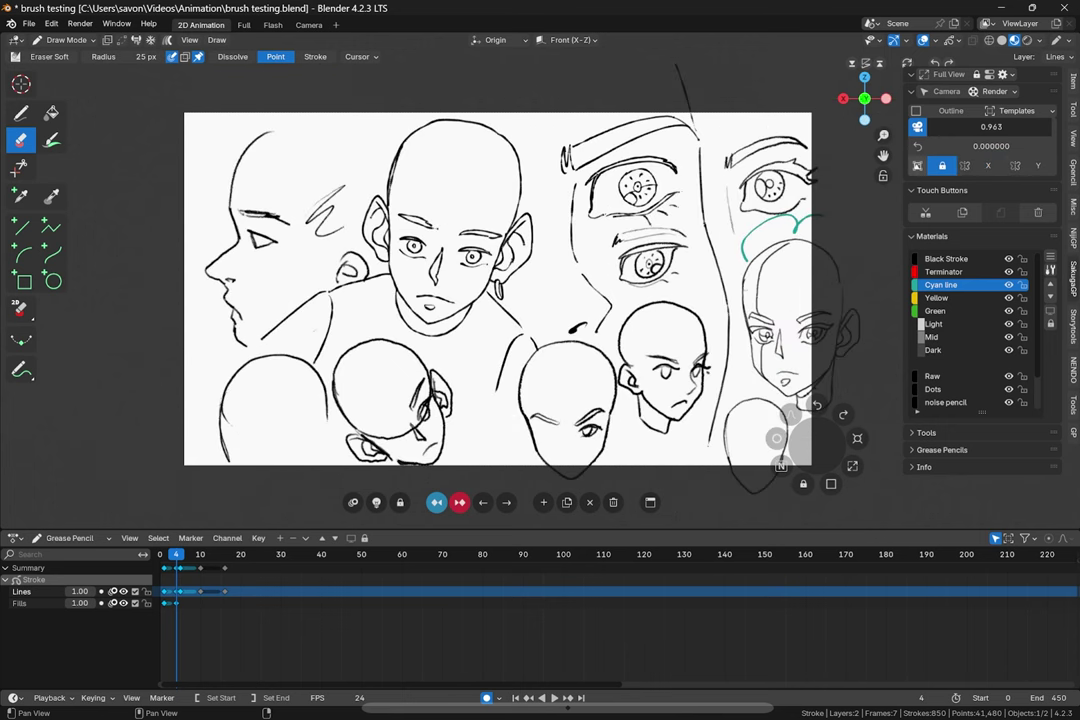
# Step: Enable the Undo/Redo and Timeline Navigations touch buttons, and use the timeline navigation to go to frame 5
pyautogui.click(995, 91)
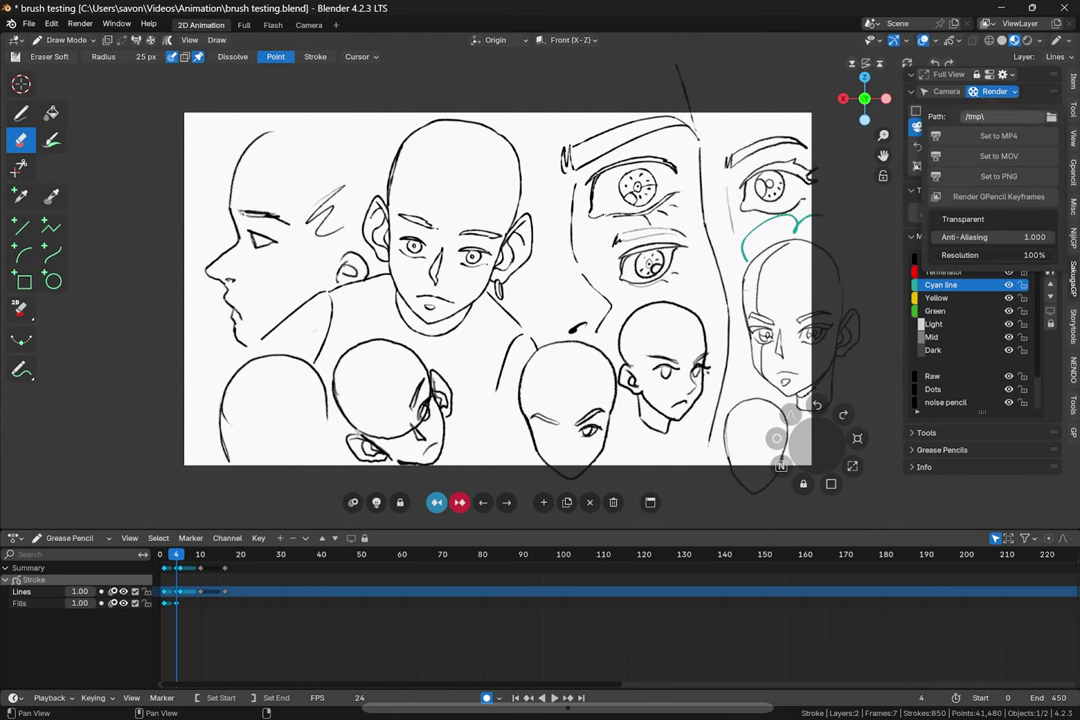
pyautogui.click(1003, 74)
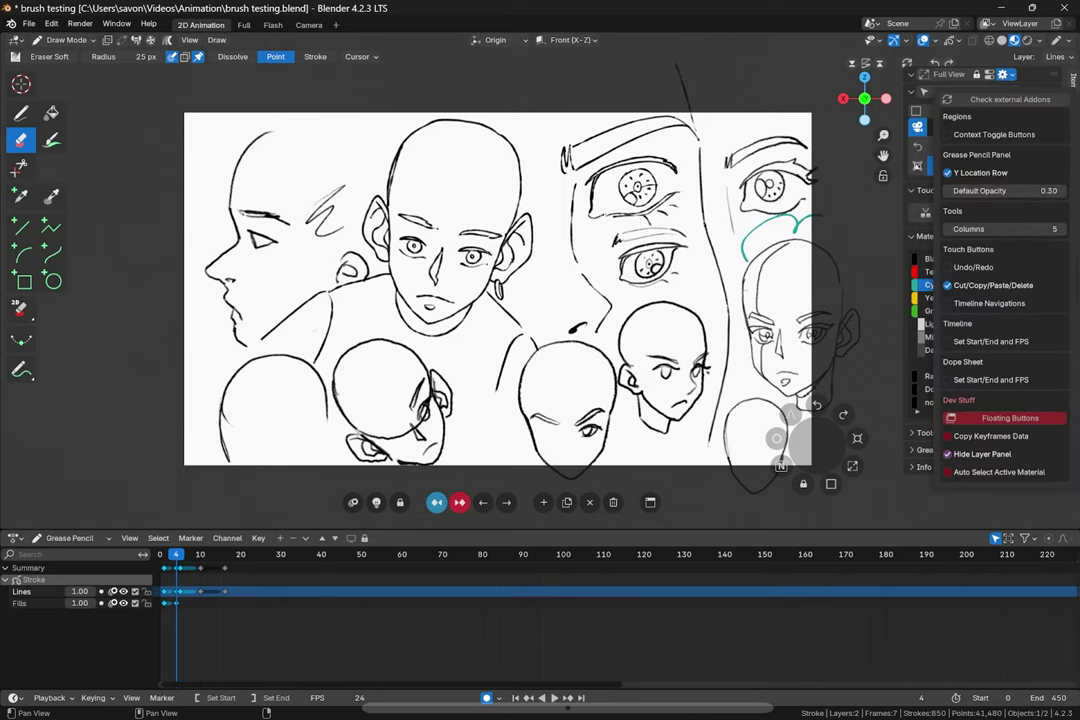
pyautogui.click(970, 267)
pyautogui.click(970, 303)
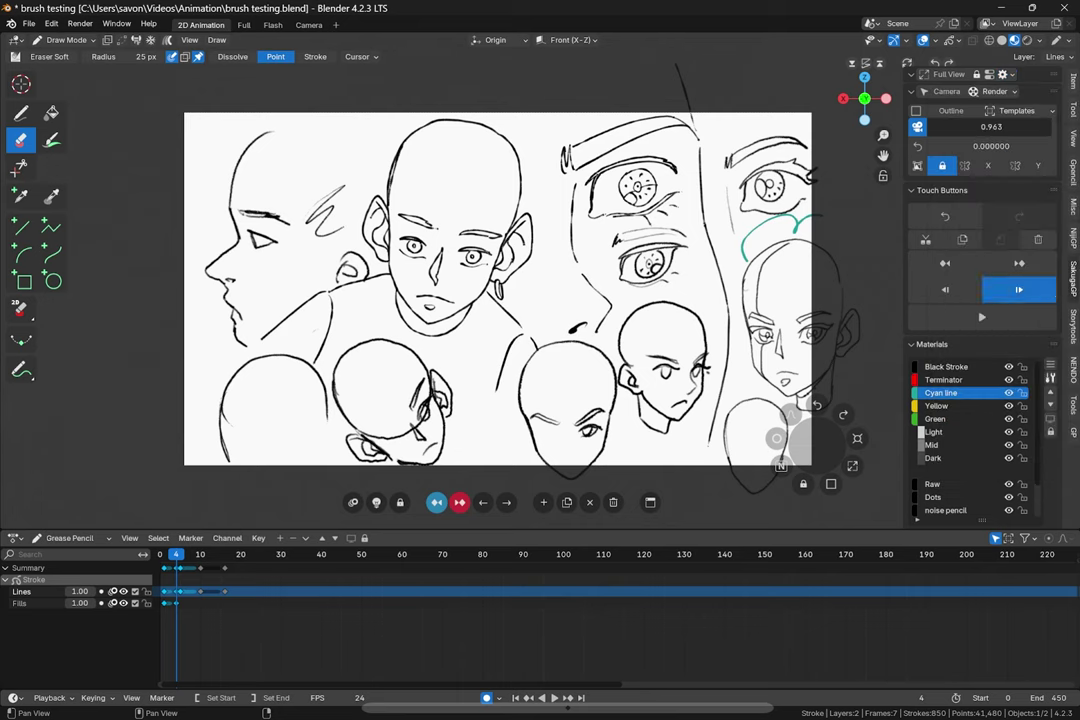
pyautogui.click(945, 263)
pyautogui.click(945, 263)
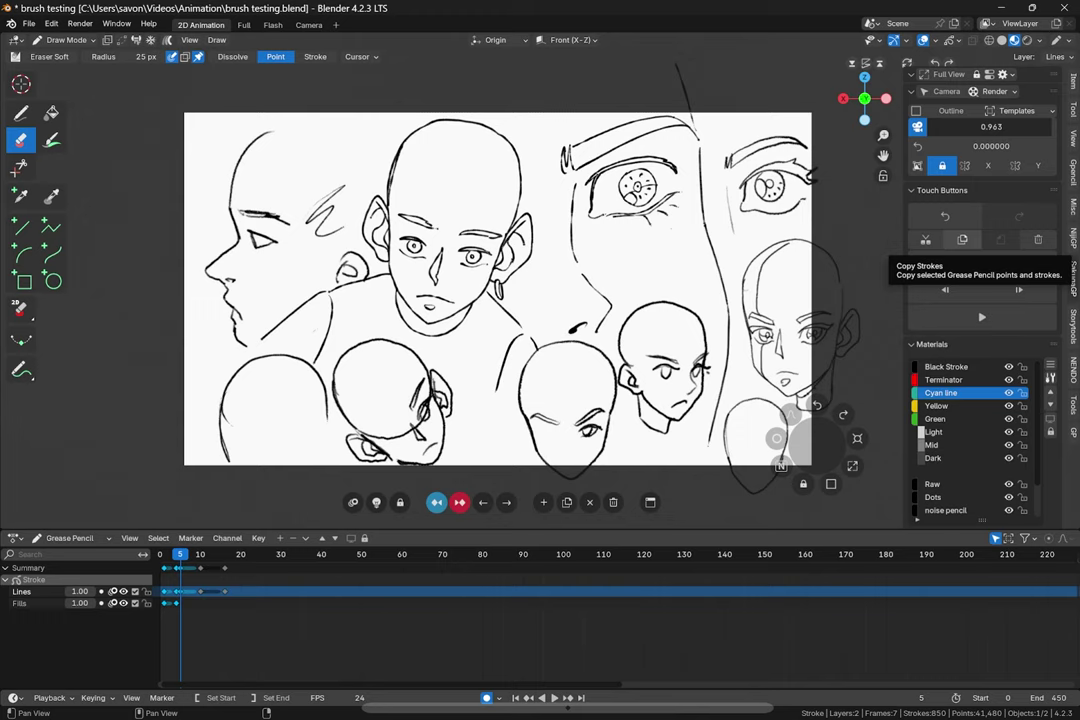
# Step: Show the Grease Pencil Tools options, draw a test stroke across the large nose with the Best brush, and undo it
pyautogui.click(1002, 74)
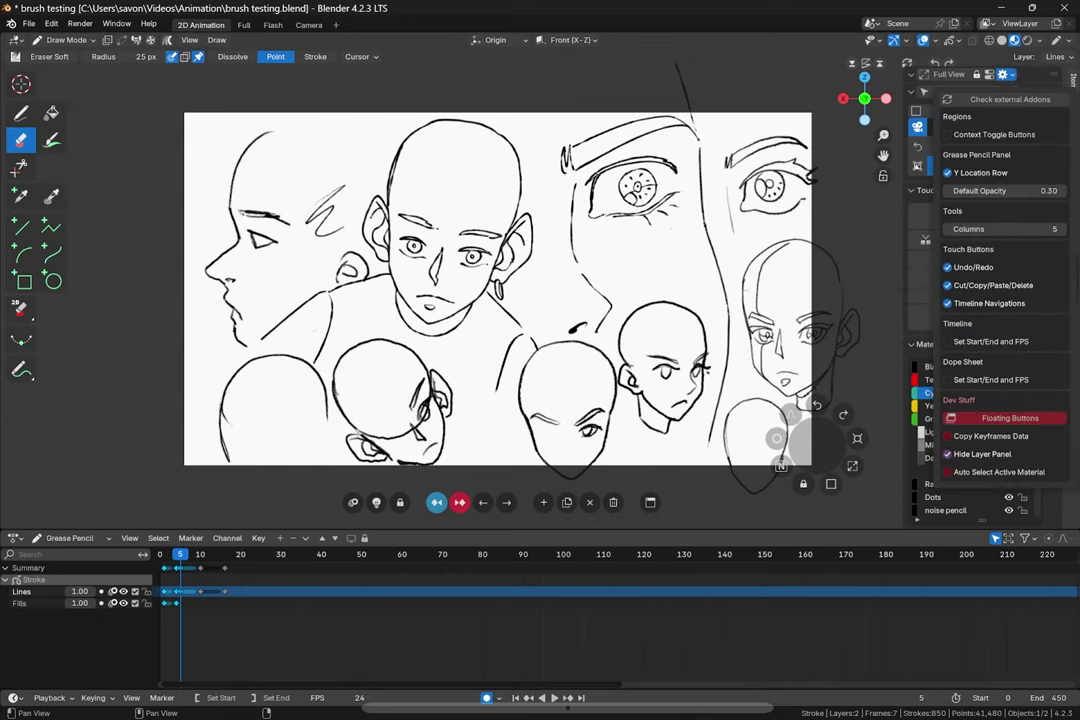
pyautogui.click(1074, 405)
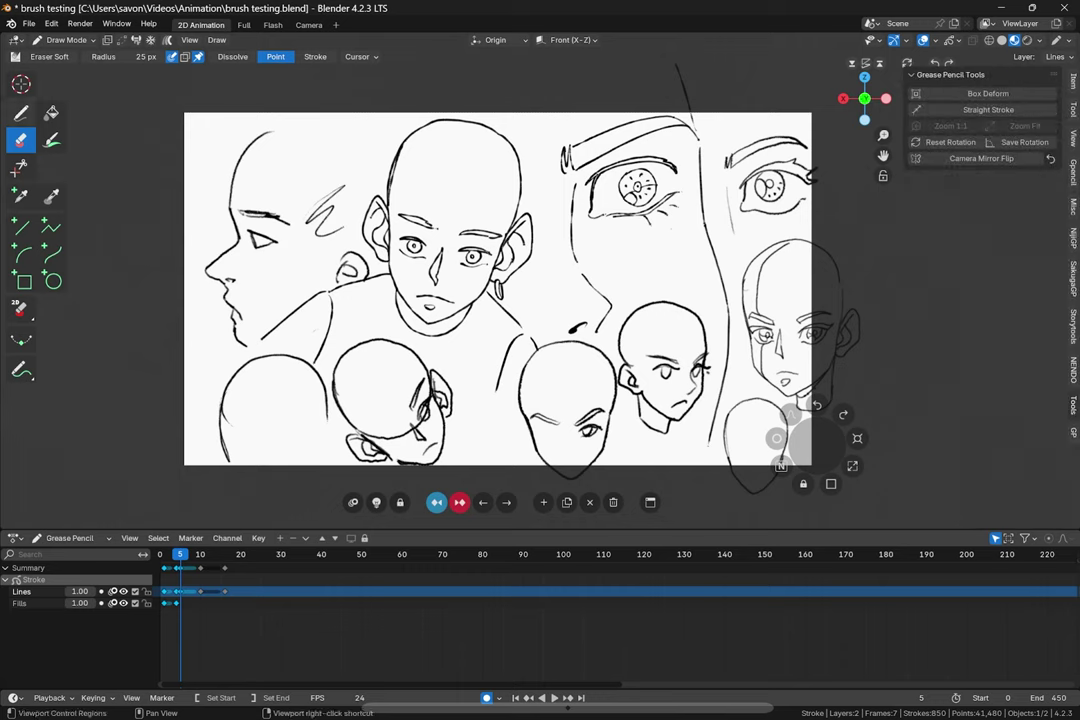
pyautogui.click(21, 114)
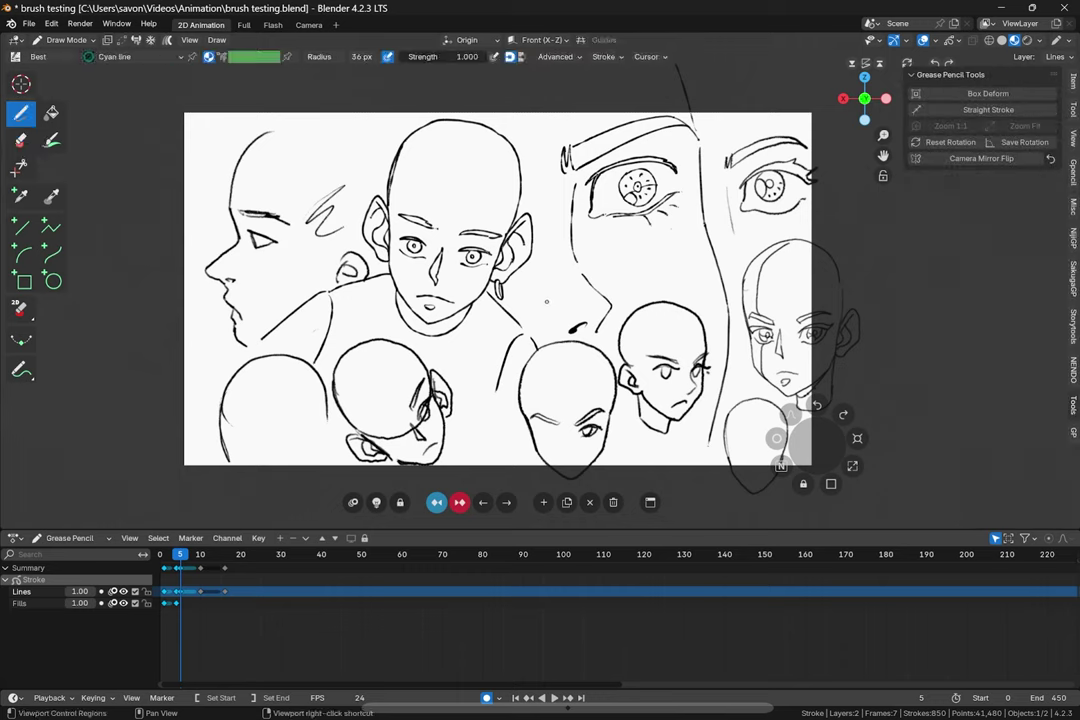
pyautogui.moveTo(545, 301); pyautogui.dragTo(720, 203)
pyautogui.hotkey('ctrl', 'z')
# Step: Review the Input, Navigation, Keymap and System preferences and the Grease Pencil Tools extension details, and close Preferences
pyautogui.click(51, 23)
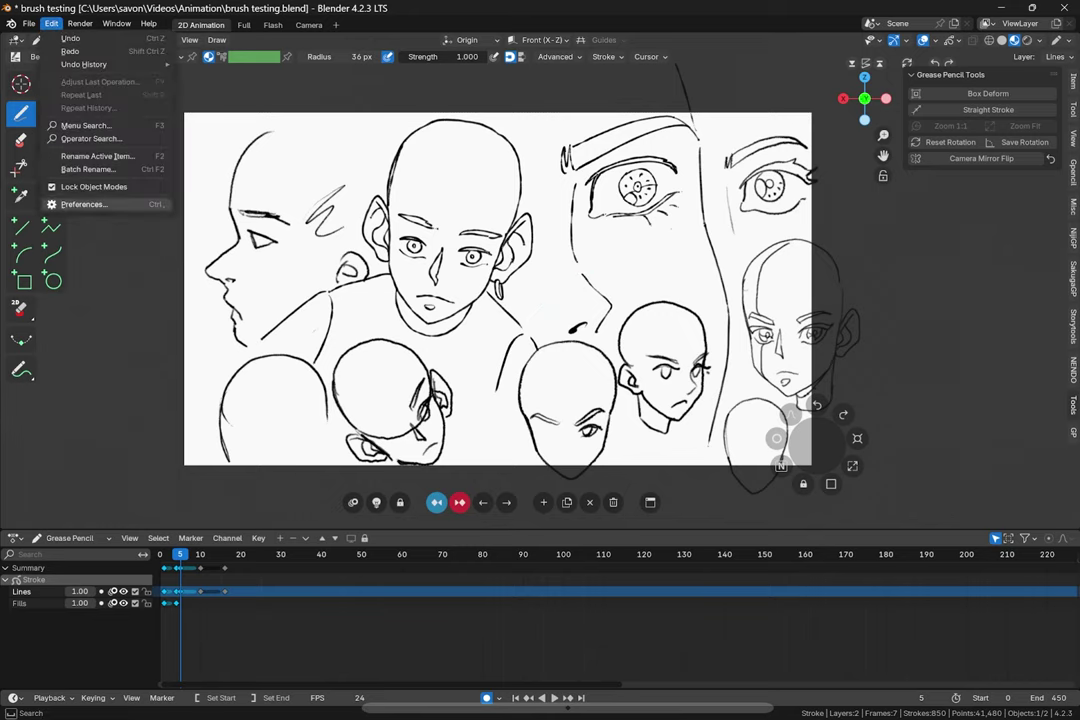
pyautogui.click(84, 204)
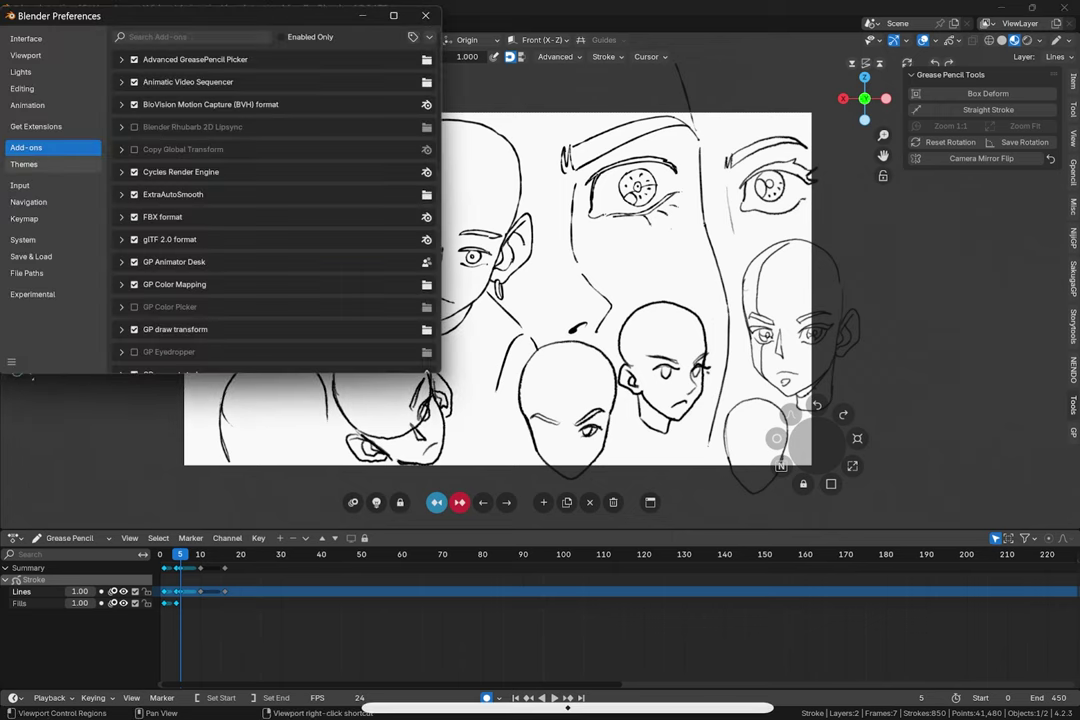
pyautogui.click(40, 185)
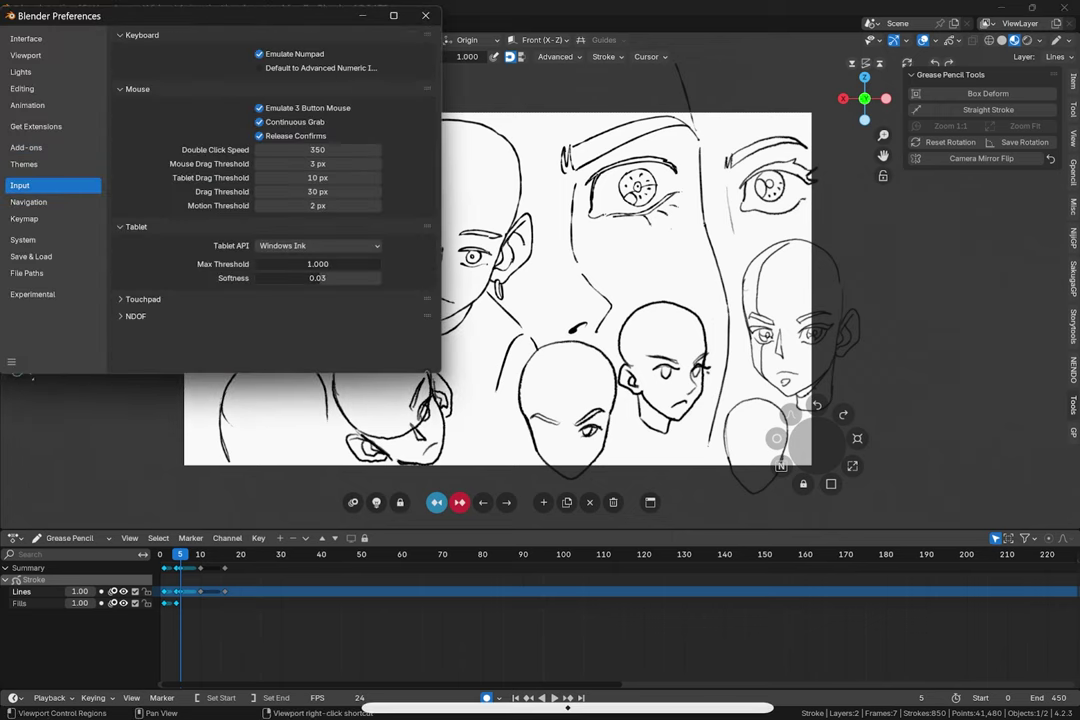
pyautogui.click(40, 202)
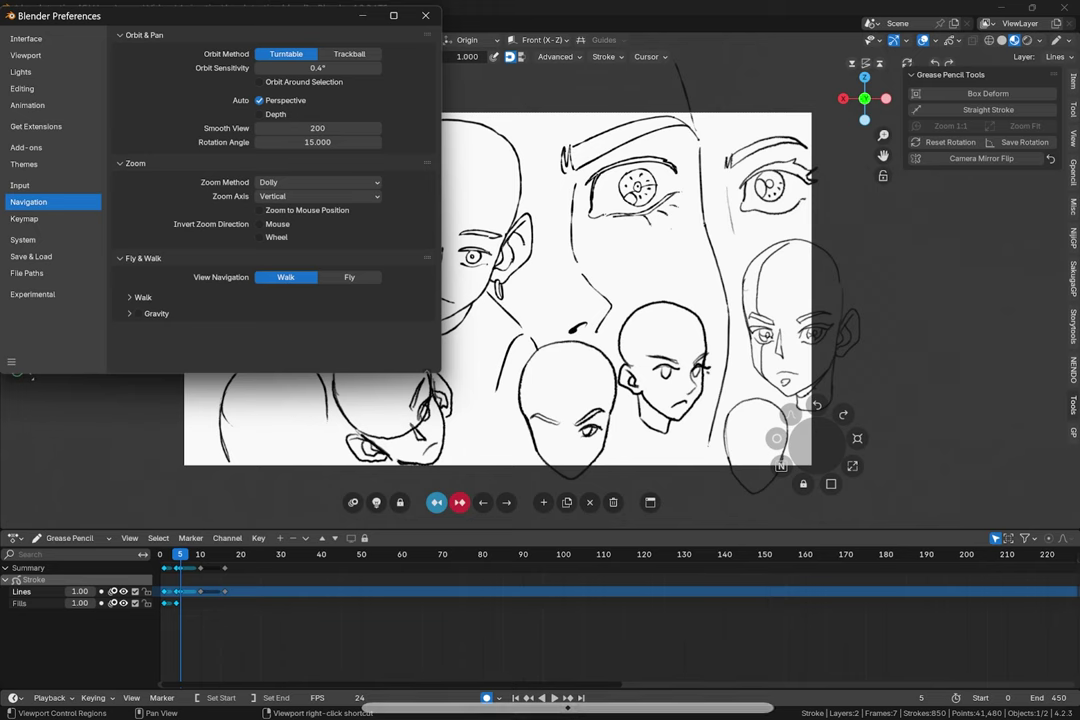
pyautogui.click(40, 219)
pyautogui.click(40, 240)
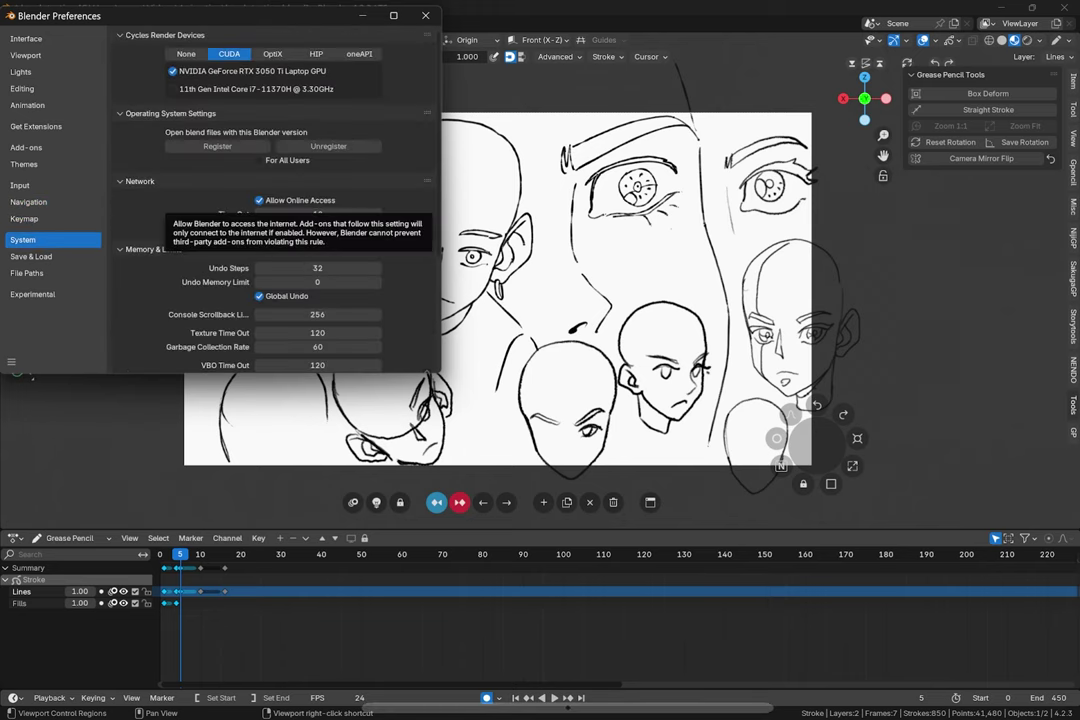
pyautogui.click(35, 126)
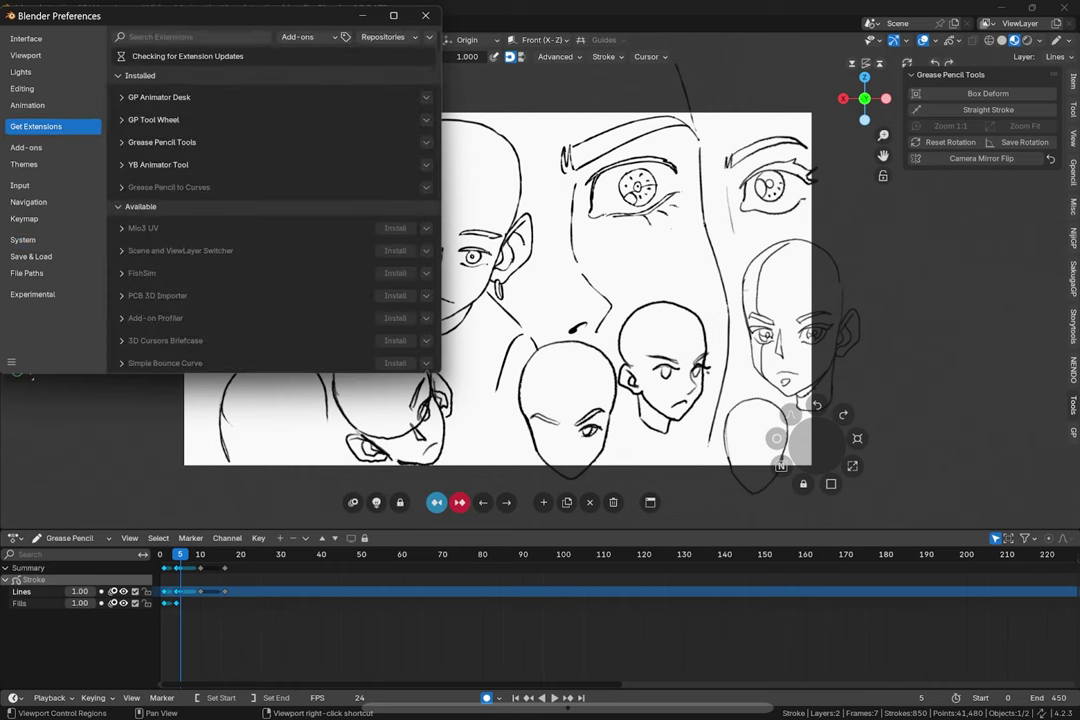
pyautogui.click(122, 123)
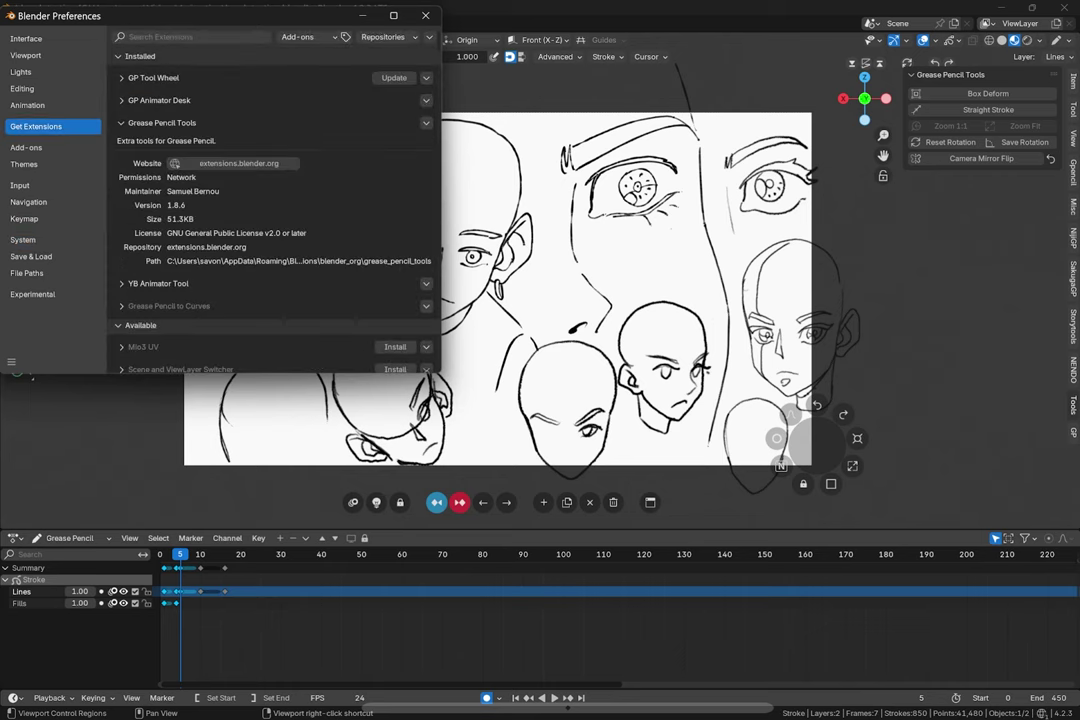
pyautogui.click(190, 37)
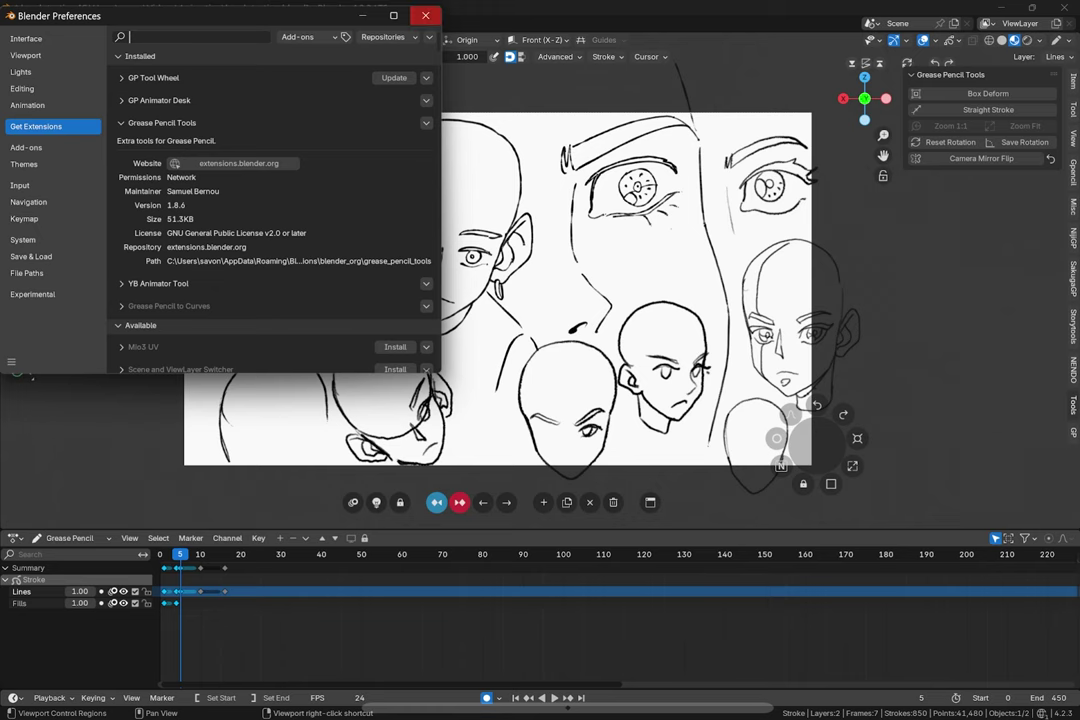
pyautogui.click(425, 15)
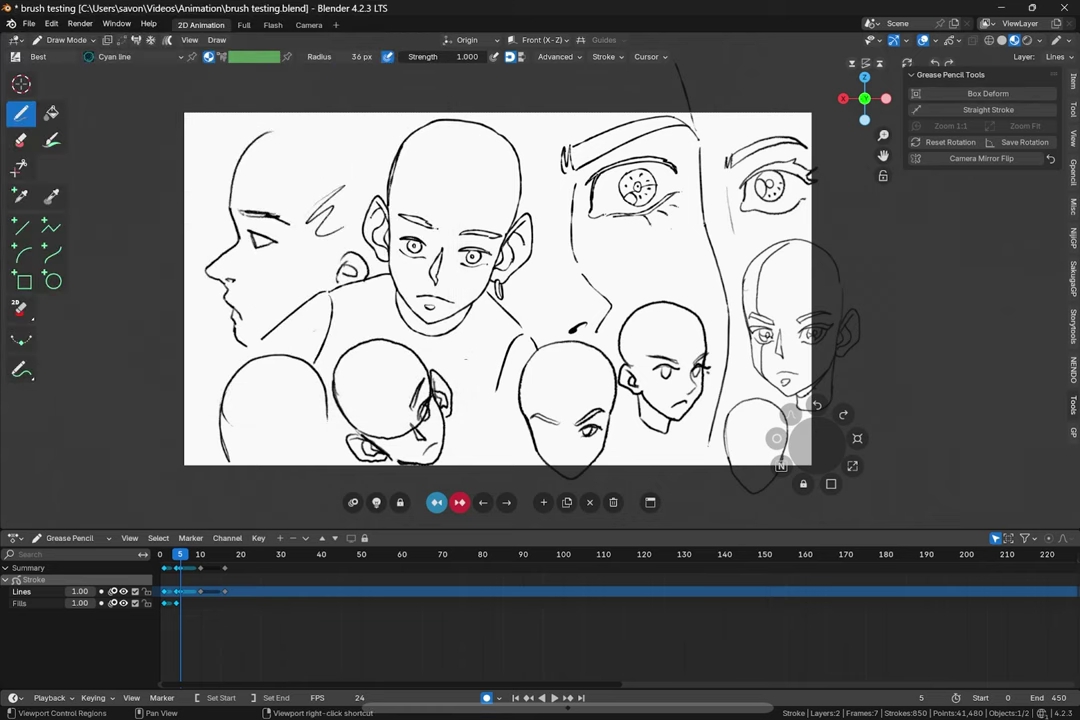
# Step: Try Straight Stroke on a cyan test arc drawn above the lower heads, and undo the straightening and the arc
pyautogui.moveTo(465, 357); pyautogui.dragTo(700, 218)
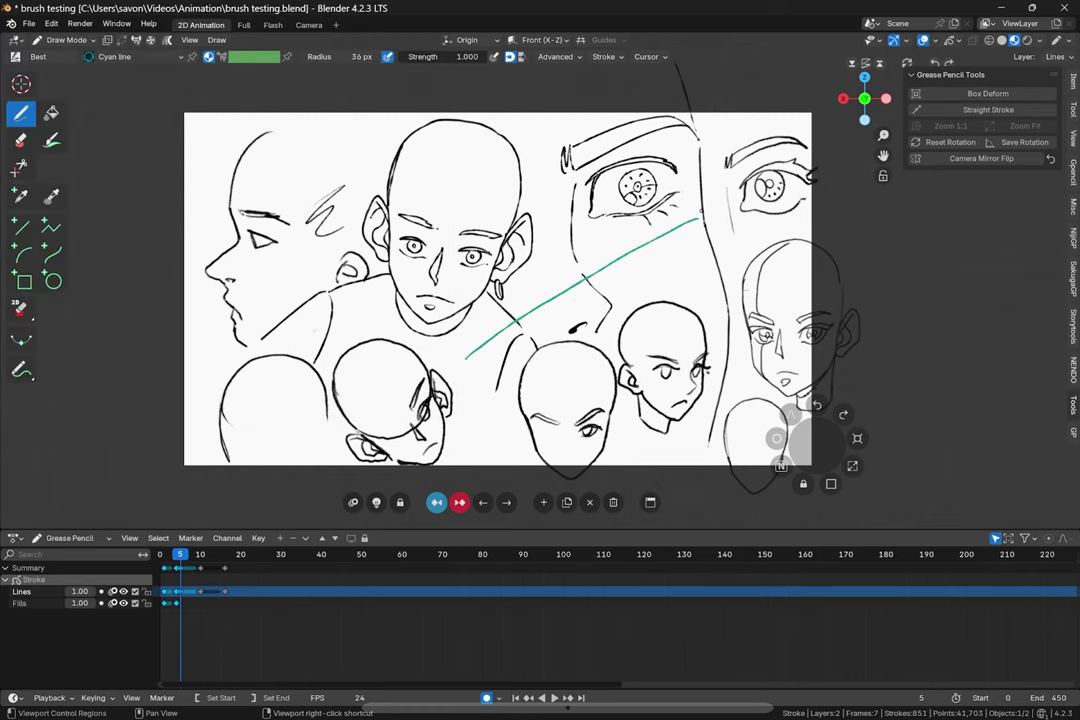
pyautogui.hotkey('ctrl', 'z')
pyautogui.moveTo(470, 354)
pyautogui.mouseDown()
pyautogui.moveTo(652, 247)
pyautogui.moveTo(714, 320)
pyautogui.mouseUp()
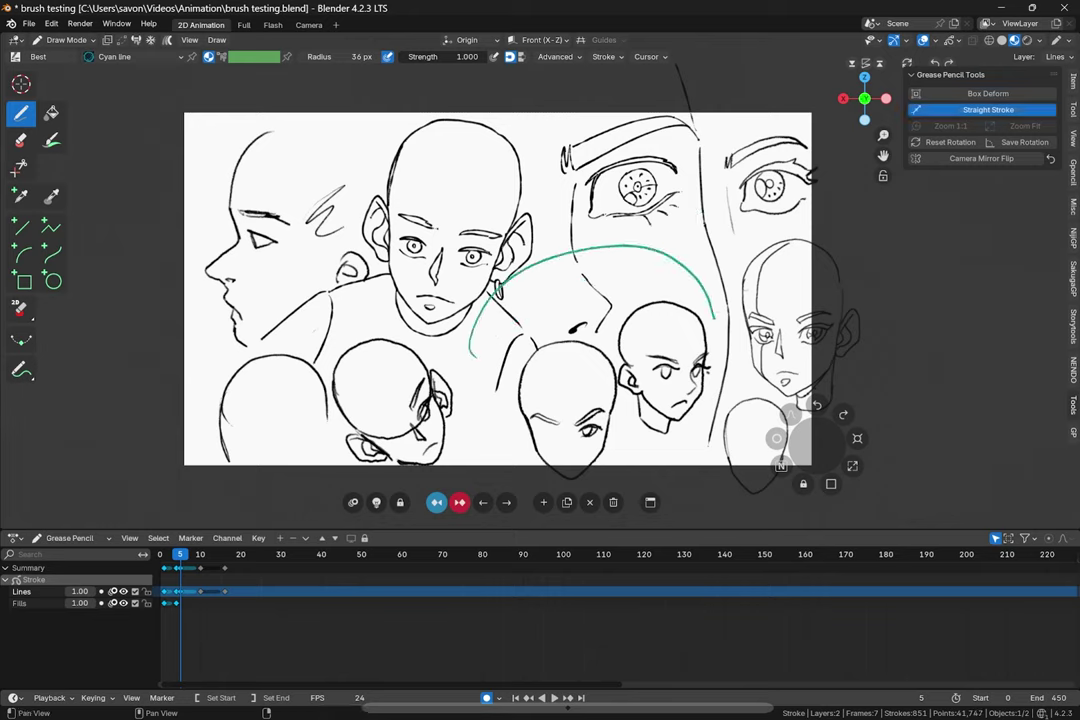
pyautogui.click(988, 109)
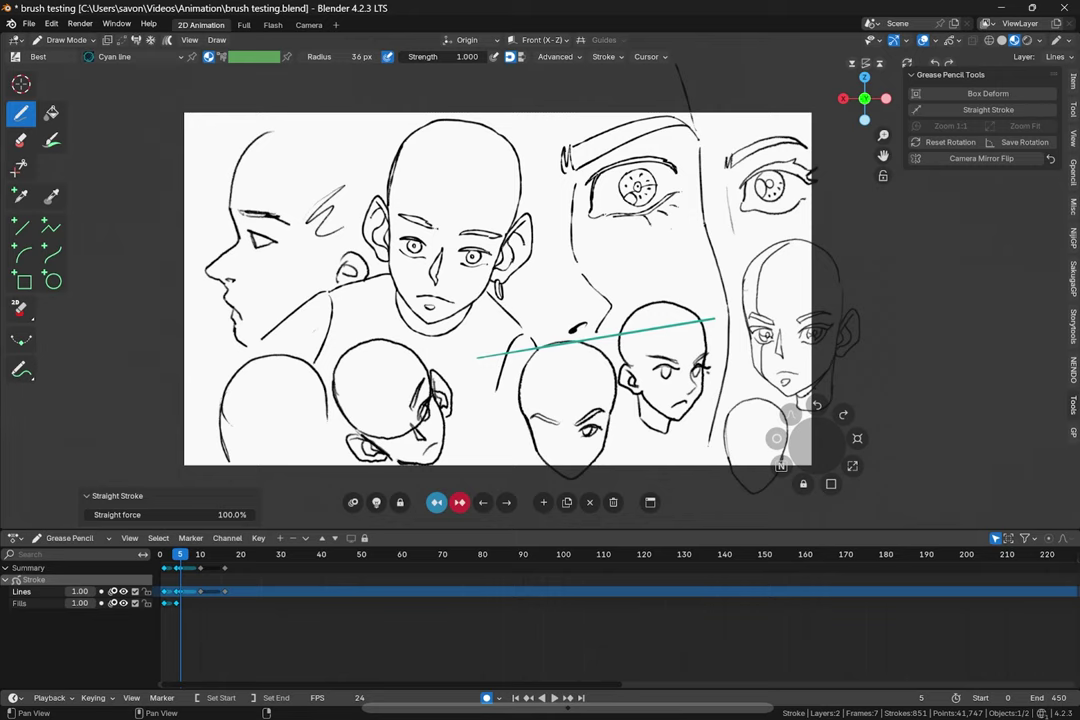
pyautogui.moveTo(232, 514)
pyautogui.mouseDown()
pyautogui.moveTo(167, 514)
pyautogui.moveTo(256, 514)
pyautogui.mouseUp()
pyautogui.hotkey('ctrl', 'z')
pyautogui.hotkey('ctrl', 'z')
# Step: Draw two curved cyan strokes around the large nose and start Box Deform on the lower one
pyautogui.moveTo(550, 311)
pyautogui.mouseDown()
pyautogui.moveTo(667, 227)
pyautogui.moveTo(653, 310)
pyautogui.mouseUp()
pyautogui.moveTo(543, 302)
pyautogui.mouseDown()
pyautogui.moveTo(543, 402)
pyautogui.moveTo(662, 321)
pyautogui.mouseUp()
pyautogui.hotkey('ctrl', 't')
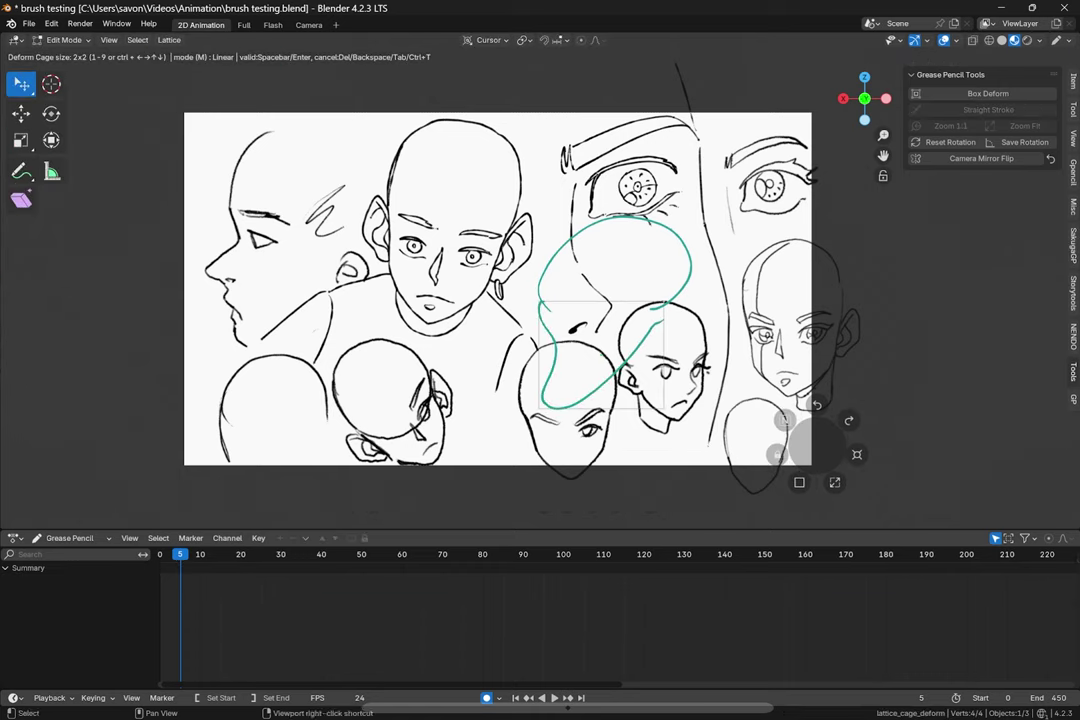
# Step: Move the 2x2 deform cage slightly upward and stretch its upper-right corner outward to the rightmost head
pyautogui.moveTo(664, 302); pyautogui.dragTo(683, 275)
pyautogui.click(677, 281)
pyautogui.press('Return')
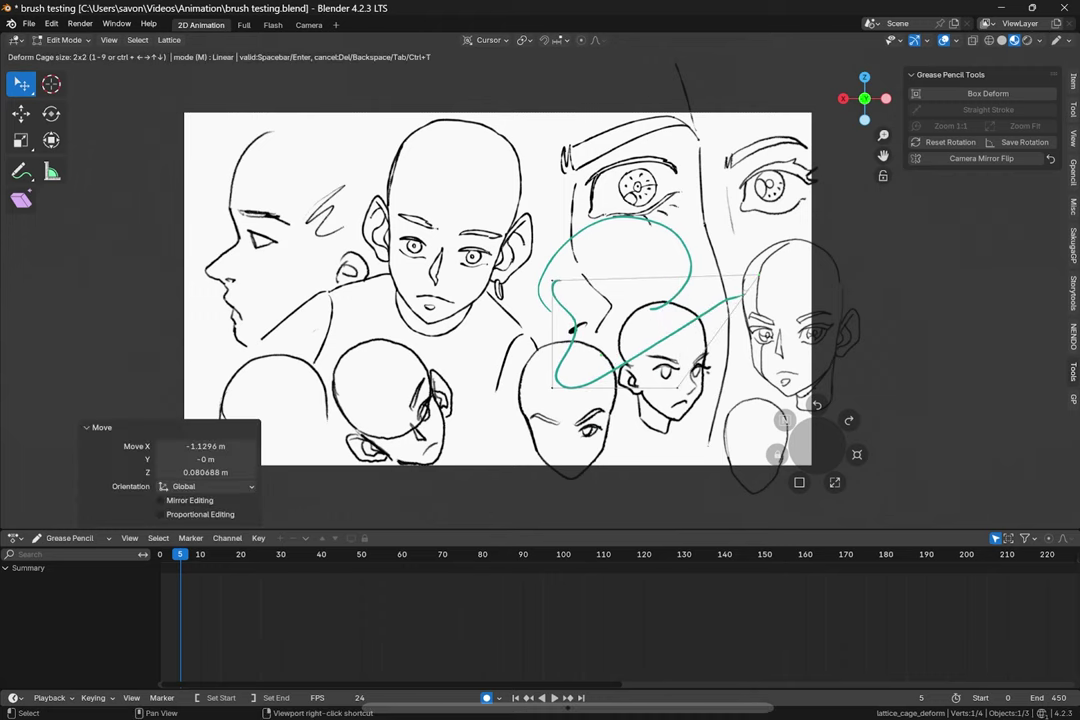
# Step: Increase the Box Deform cage to 7x2 in Spline mode and move its points to bend the lower cyan stroke
pyautogui.press('g')
pyautogui.press('Return')
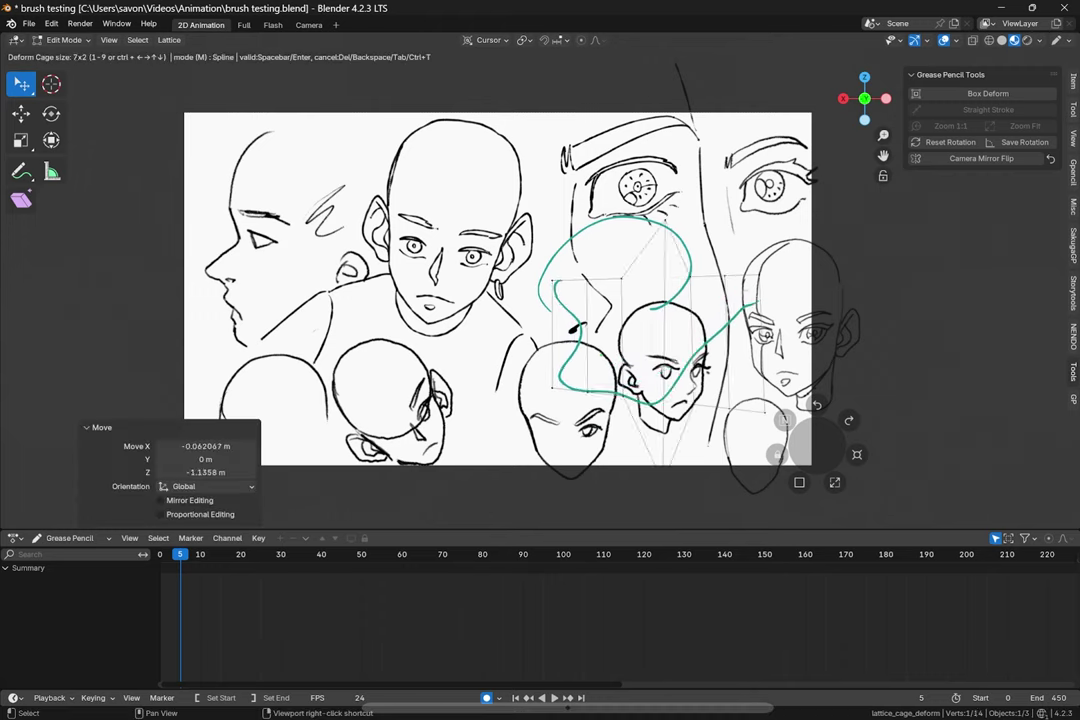
pyautogui.press('shift')
pyautogui.press('g')
pyautogui.press('Return')
pyautogui.press('g')
pyautogui.press('Return')
pyautogui.press('g')
pyautogui.press('Return')
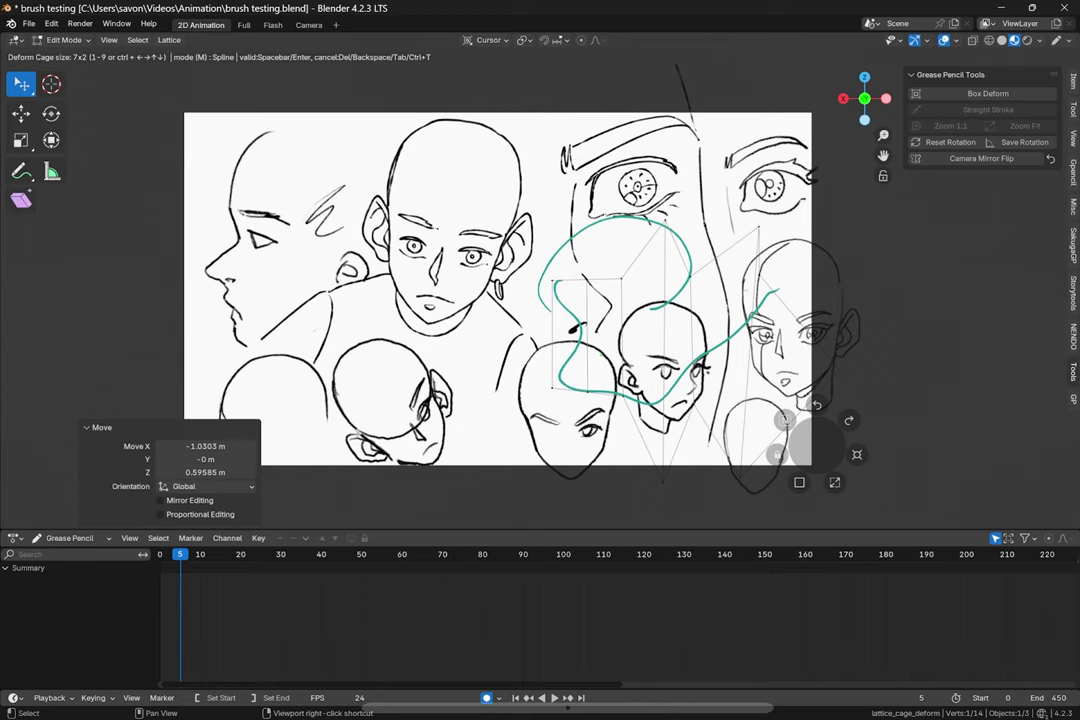
# Step: Increase the deform cage to 7x6, pull the stroke's starting end up toward the large eye, and apply the deformation
pyautogui.hotkey('ctrl', 'Up')
pyautogui.hotkey('ctrl', 'Up')
pyautogui.hotkey('ctrl', 'Up')
pyautogui.hotkey('ctrl', 'Up')
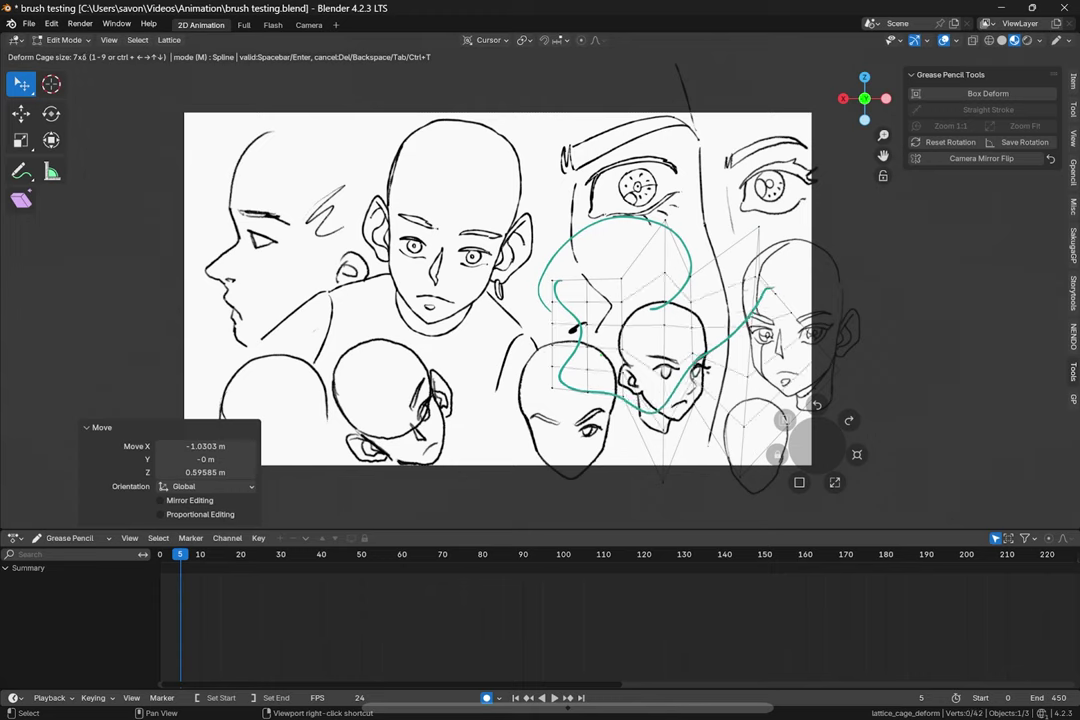
pyautogui.press('g')
pyautogui.press('Return')
pyautogui.press('g')
pyautogui.press('Return')
pyautogui.press('g')
pyautogui.press('Return')
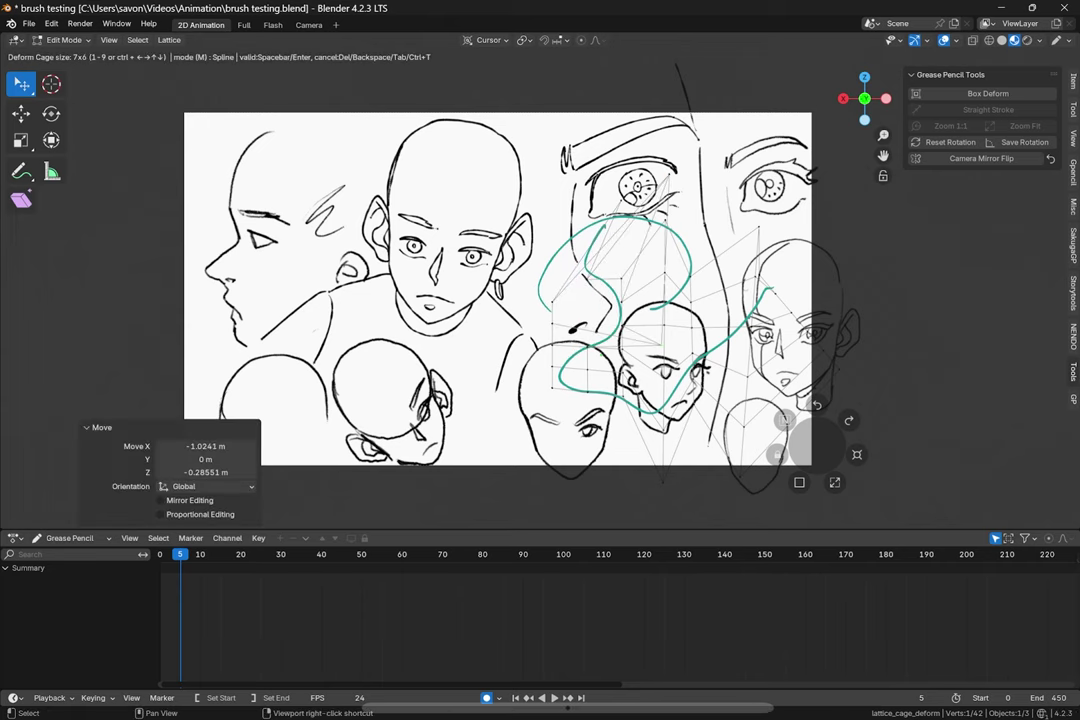
pyautogui.press('Return')
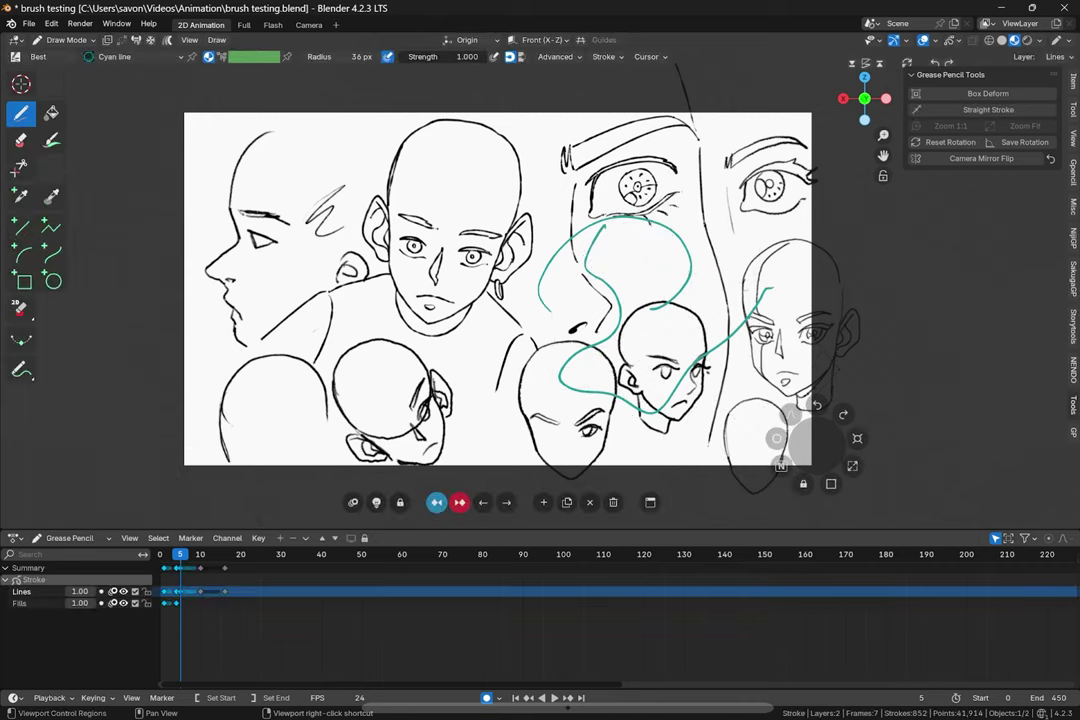
# Step: Undo the box deformation and both cyan strokes, and move to frame 7
pyautogui.hotkey('ctrl', 'z')
pyautogui.hotkey('ctrl', 'z')
pyautogui.hotkey('ctrl', 'z')
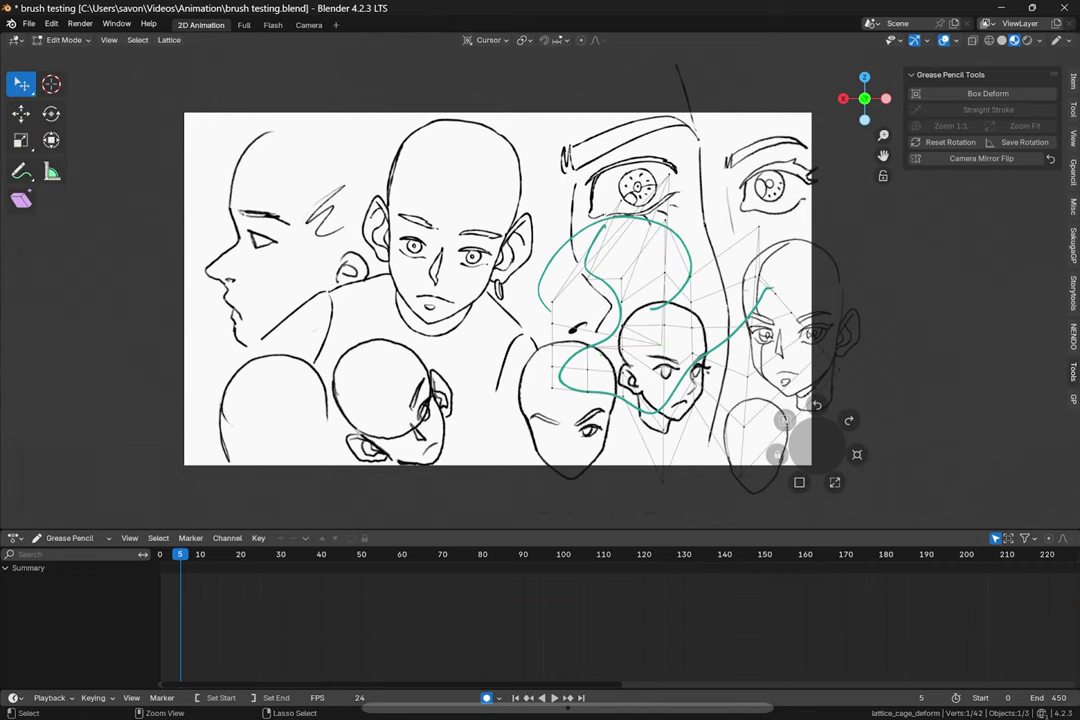
pyautogui.press('Return')
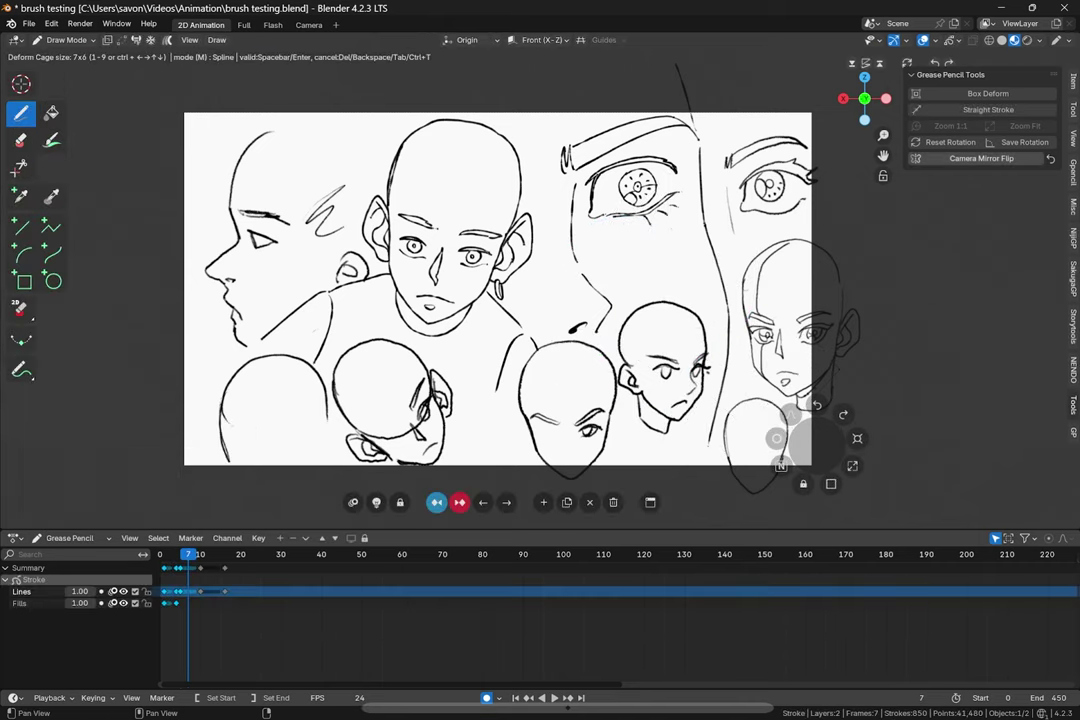
pyautogui.press('Right')
pyautogui.press('Right')
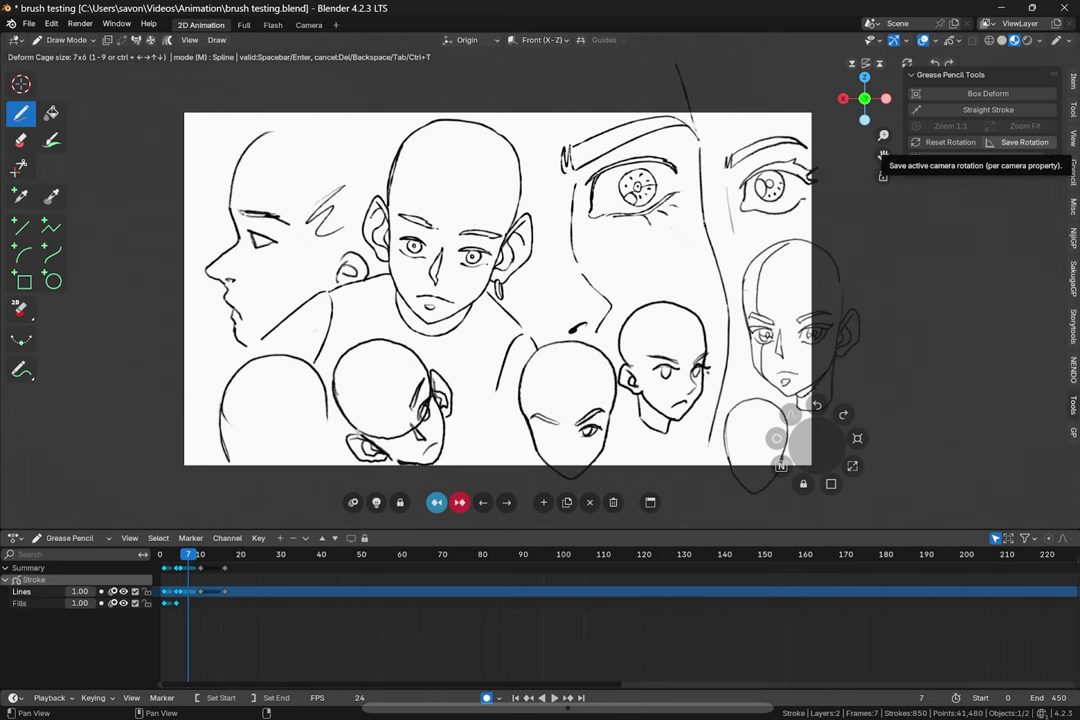
# Step: Open the add-on preferences filtered to enabled add-ons only and show the Grease Pencil Tools settings
pyautogui.click(51, 24)
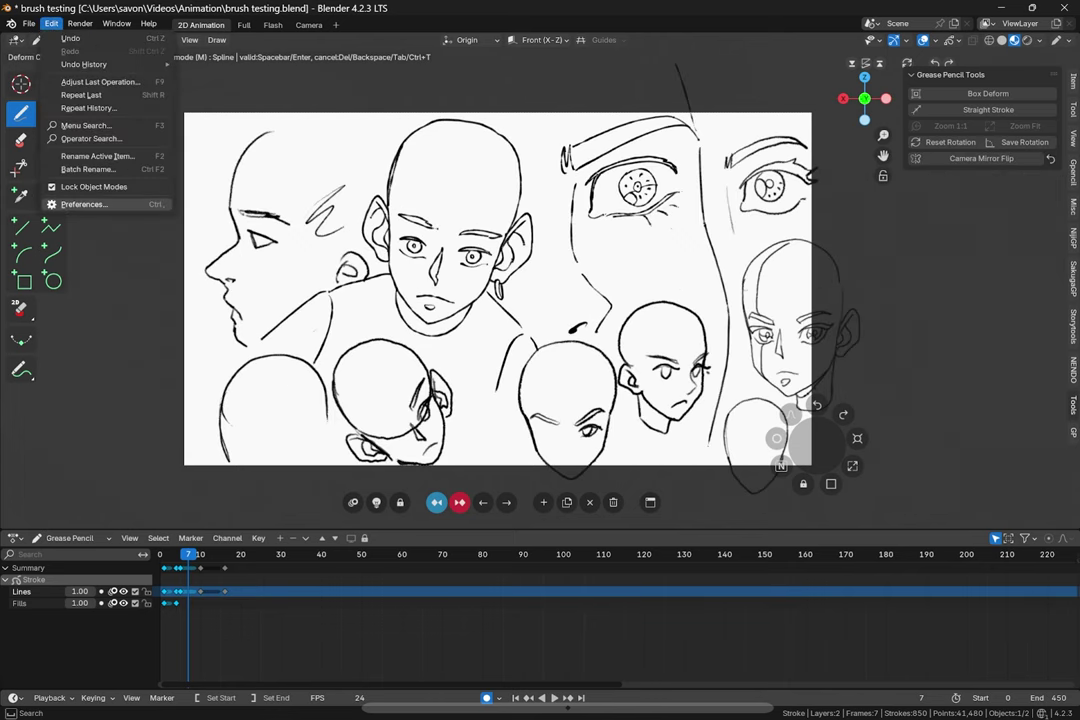
pyautogui.click(84, 204)
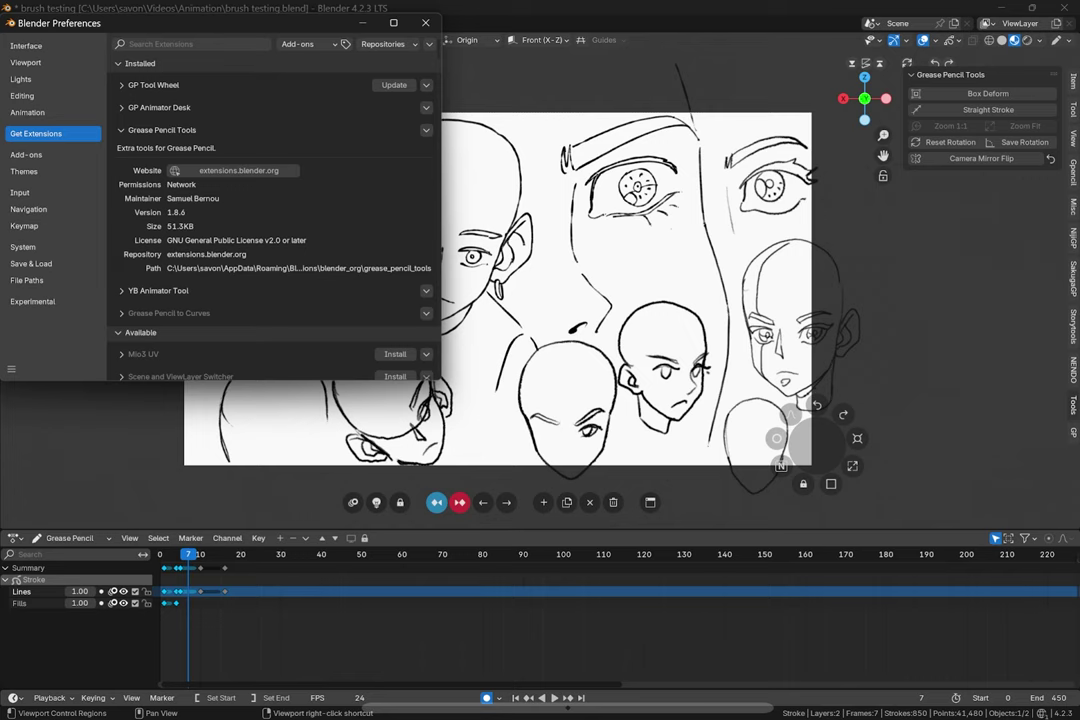
pyautogui.click(30, 155)
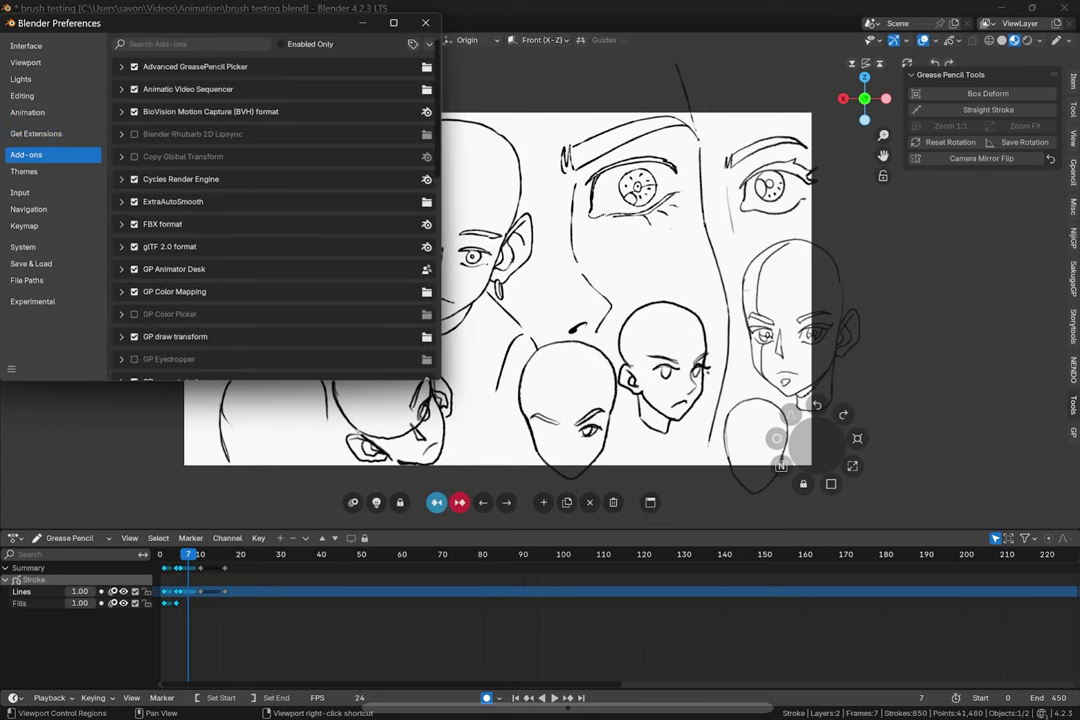
pyautogui.click(281, 44)
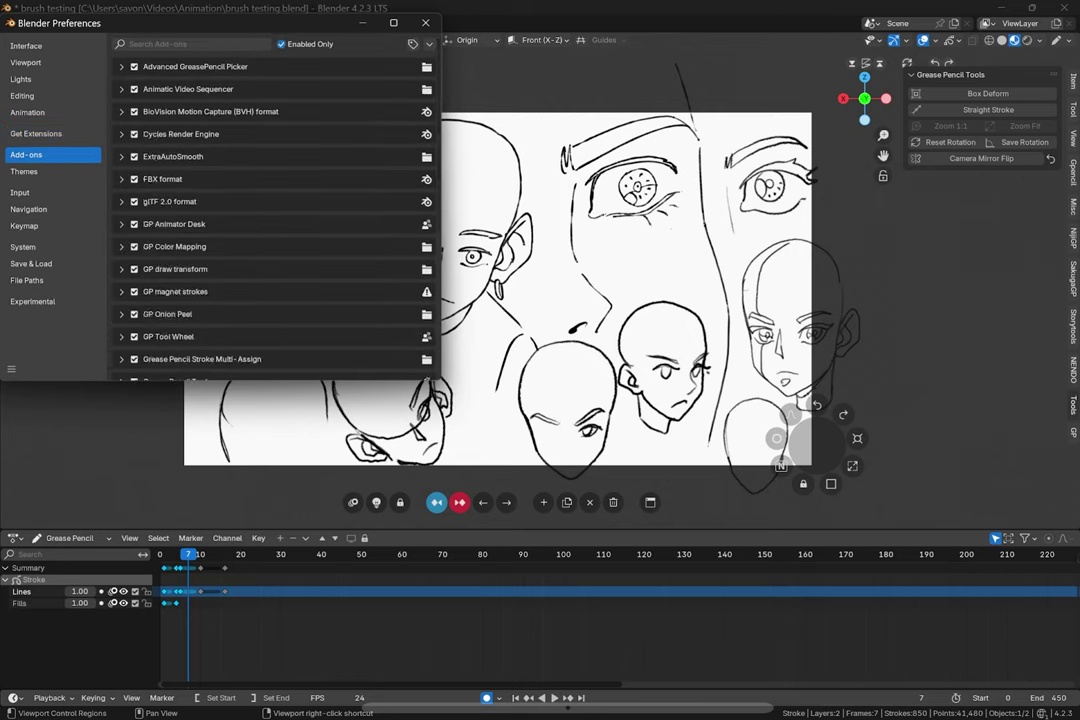
pyautogui.click(194, 44)
pyautogui.scroll(-8, 290, 210)
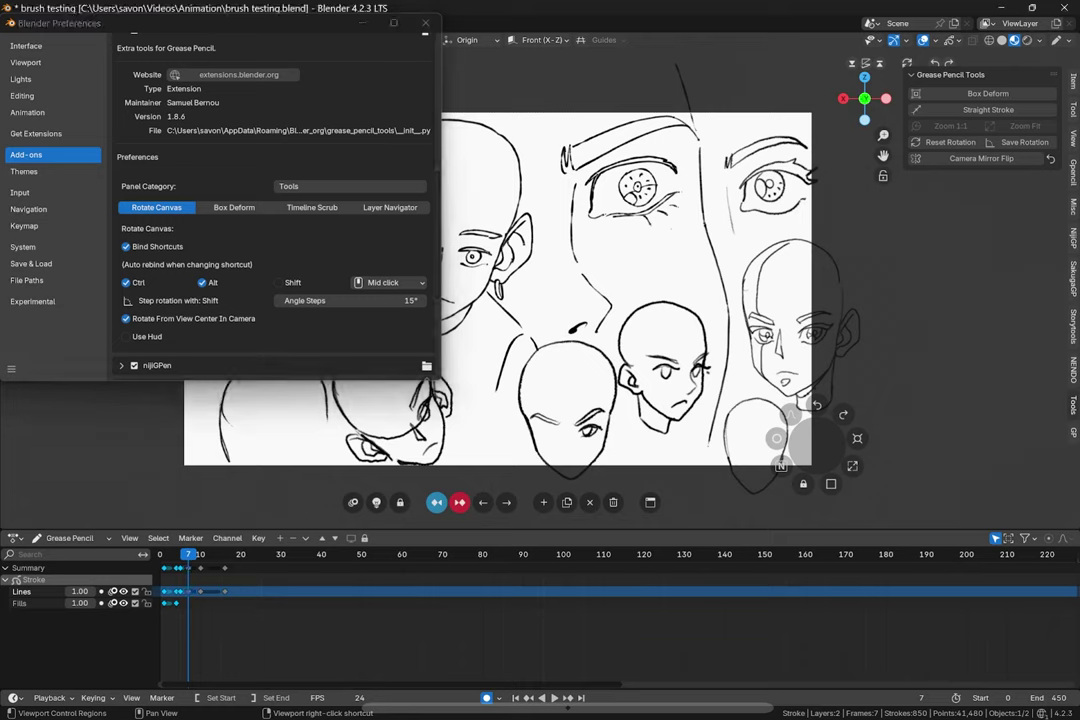
# Step: Draw a short diagonal cyan stroke at the canvas's lower-right edge on frame 7 and go to frame 6
pyautogui.moveTo(768, 408); pyautogui.dragTo(830, 362)
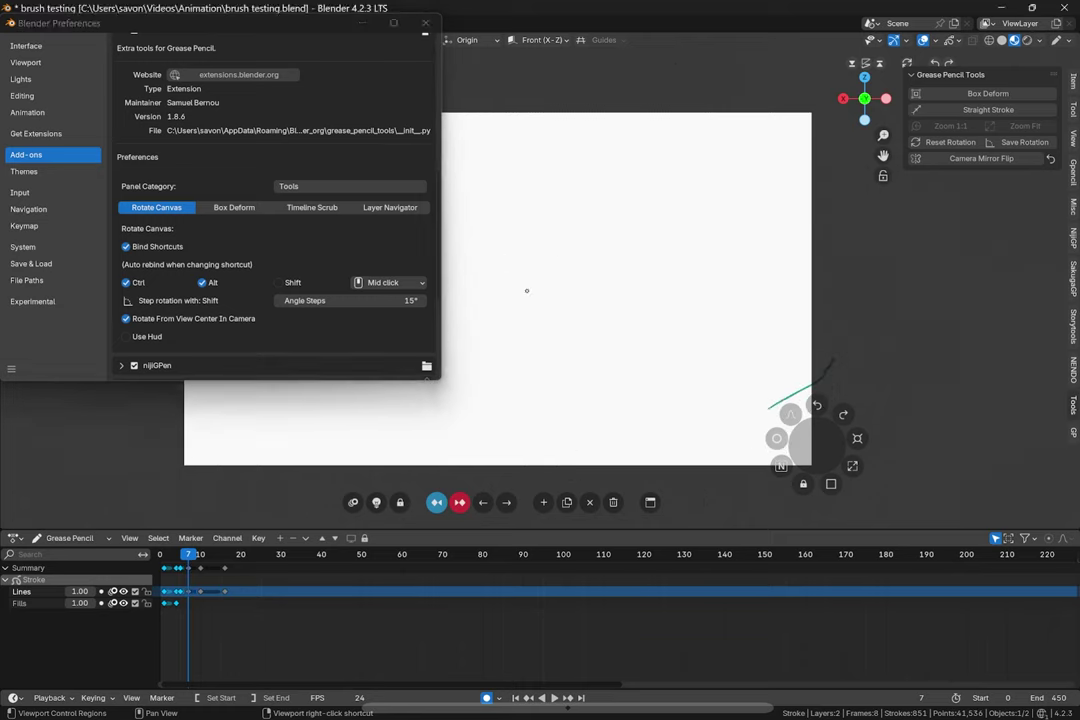
pyautogui.click(185, 554)
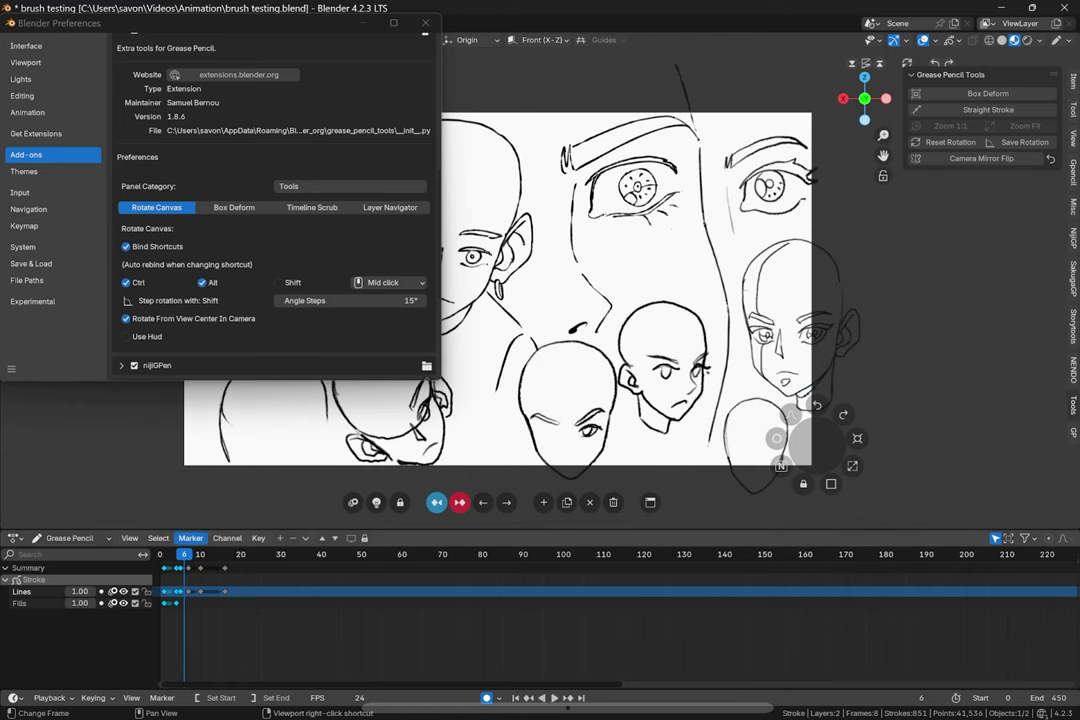
# Step: Keep Mid click as the Rotate Canvas mouse button and rotate the canvas slightly
pyautogui.click(390, 282)
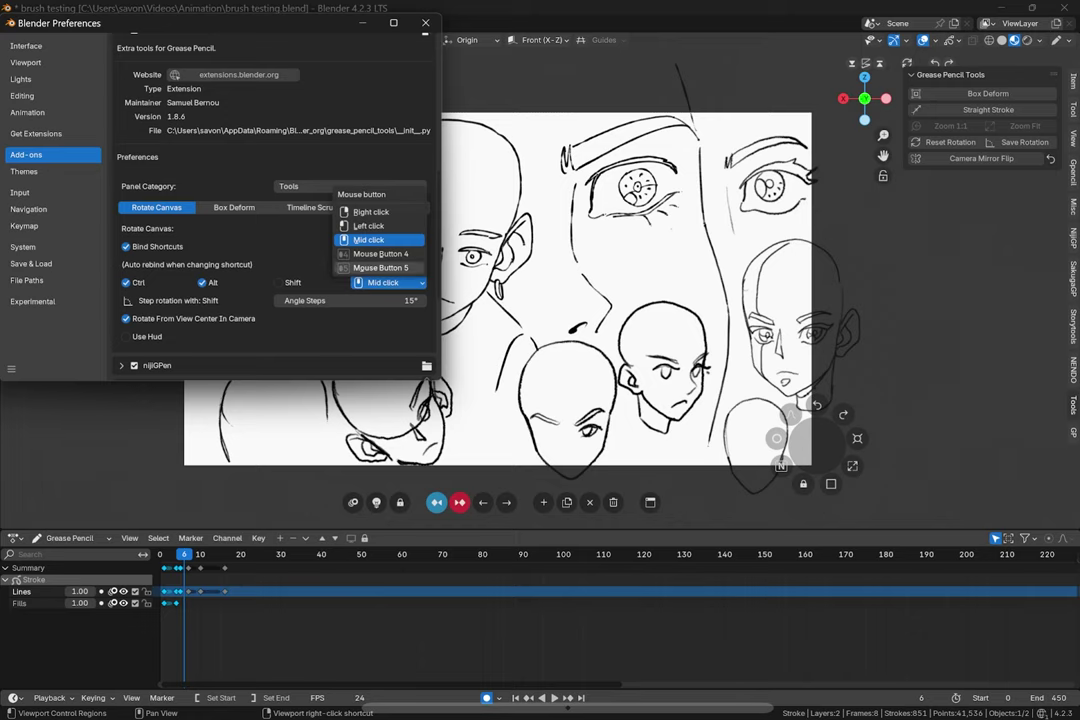
pyautogui.click(372, 239)
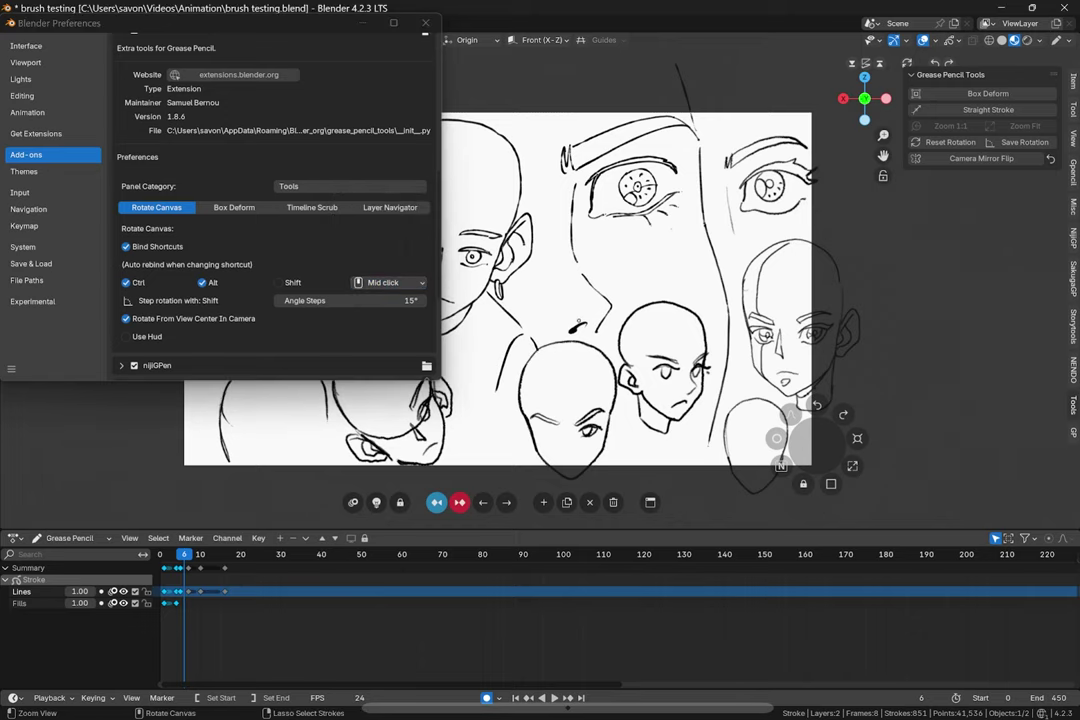
pyautogui.moveTo(577, 322)
pyautogui.keyDown('ctrl'); pyautogui.keyDown('alt'); pyautogui.mouseDown(button='middle')
pyautogui.moveTo(515, 358)
pyautogui.moveTo(610, 328)
pyautogui.moveTo(586, 336)
pyautogui.mouseUp(button='middle'); pyautogui.keyUp('alt'); pyautogui.keyUp('ctrl')
# Step: Review the Box Deform and Timeline Scrub preferences and scrub the timeline in the viewport to frame 5
pyautogui.click(234, 207)
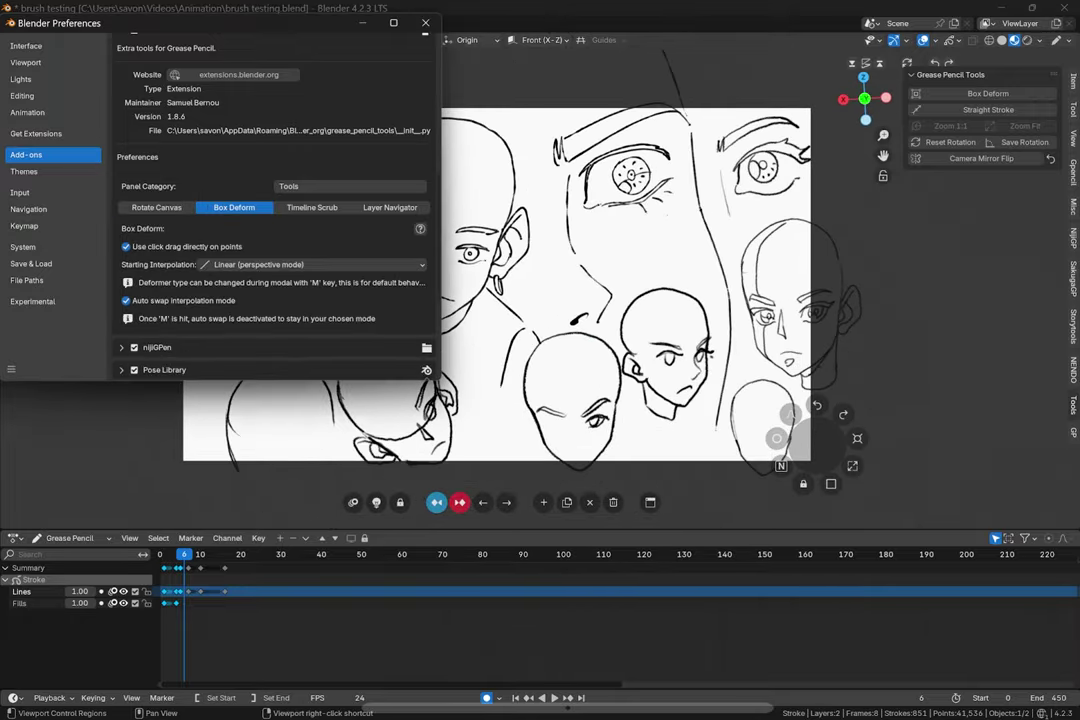
pyautogui.click(312, 207)
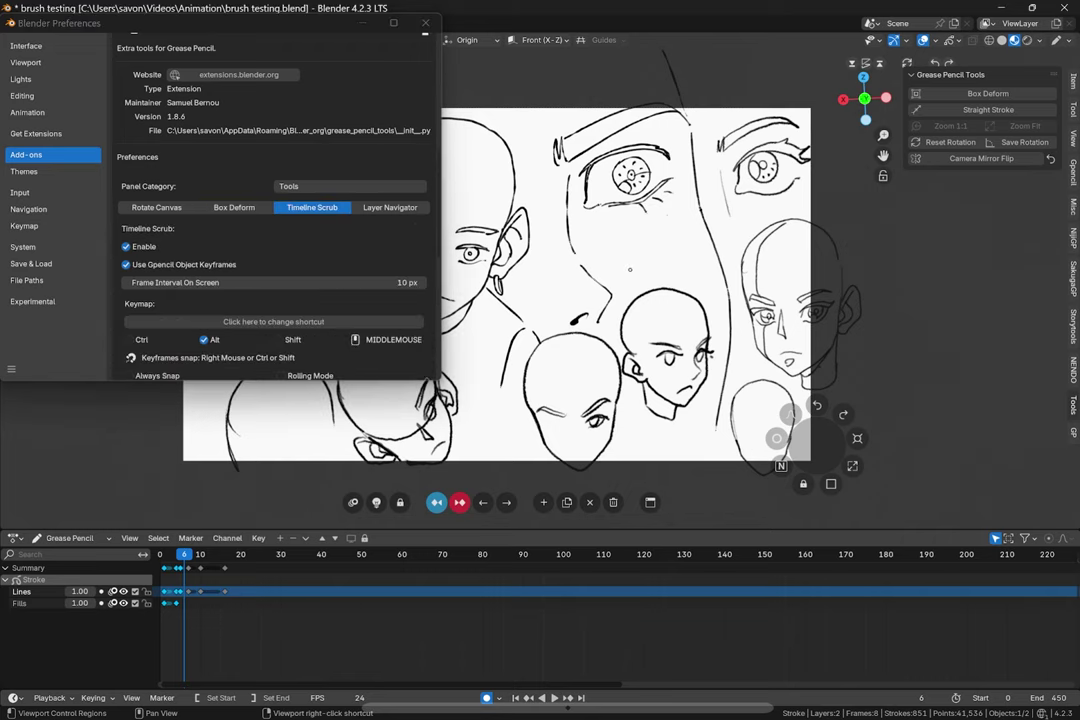
pyautogui.scroll(-1, 438, 250)
pyautogui.scroll(-4, 445, 250)
pyautogui.scroll(-2, 440, 189)
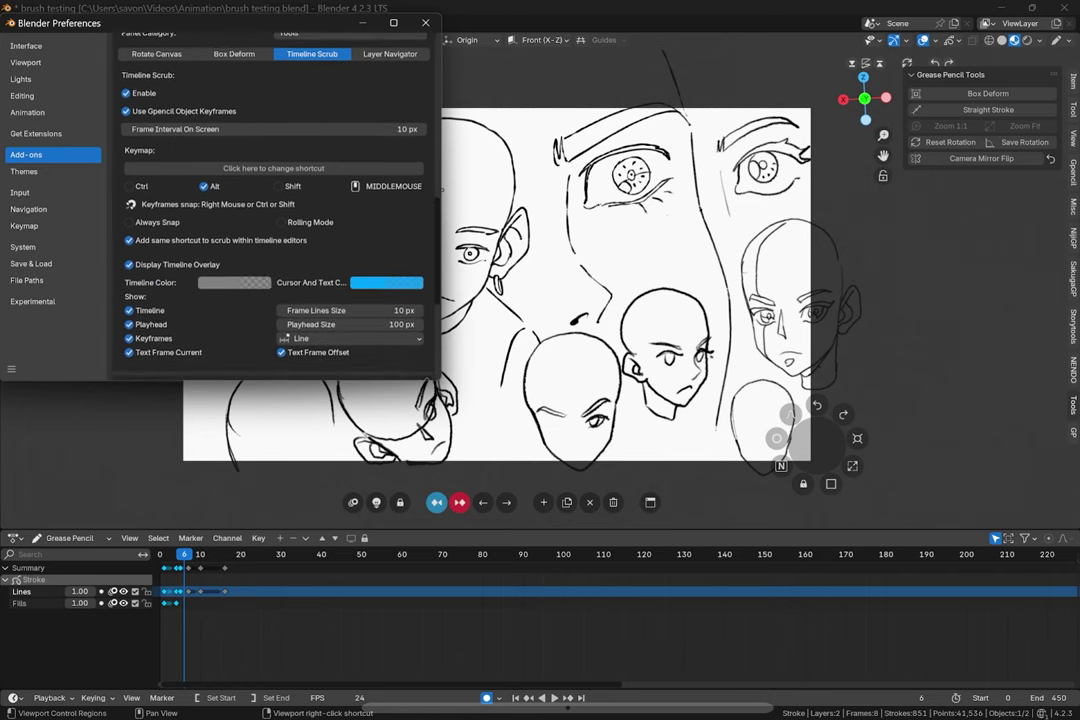
pyautogui.moveTo(637, 340)
pyautogui.keyDown('alt'); pyautogui.mouseDown(button='middle')
pyautogui.moveTo(745, 335)
pyautogui.moveTo(597, 352)
pyautogui.moveTo(651, 342)
pyautogui.moveTo(607, 337)
pyautogui.moveTo(640, 334)
pyautogui.moveTo(600, 350)
pyautogui.mouseUp(button='middle'); pyautogui.keyUp('alt')
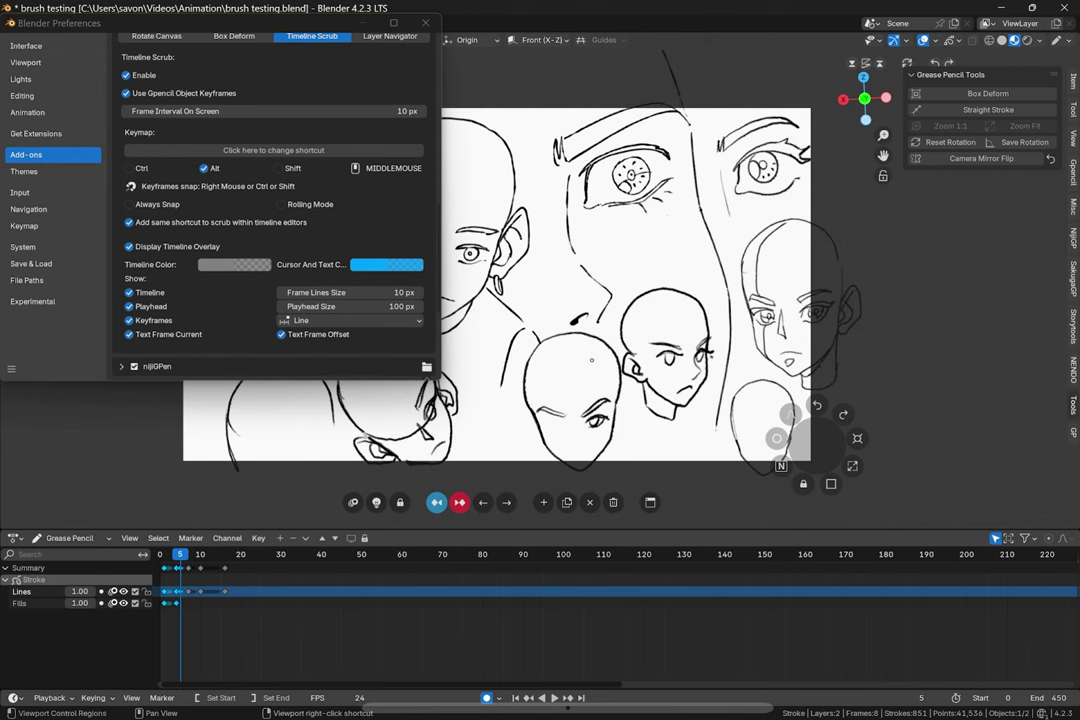
# Step: Show the Layer Navigator preferences and use the viewport layer pop-up to add a layer above Lines
pyautogui.click(390, 36)
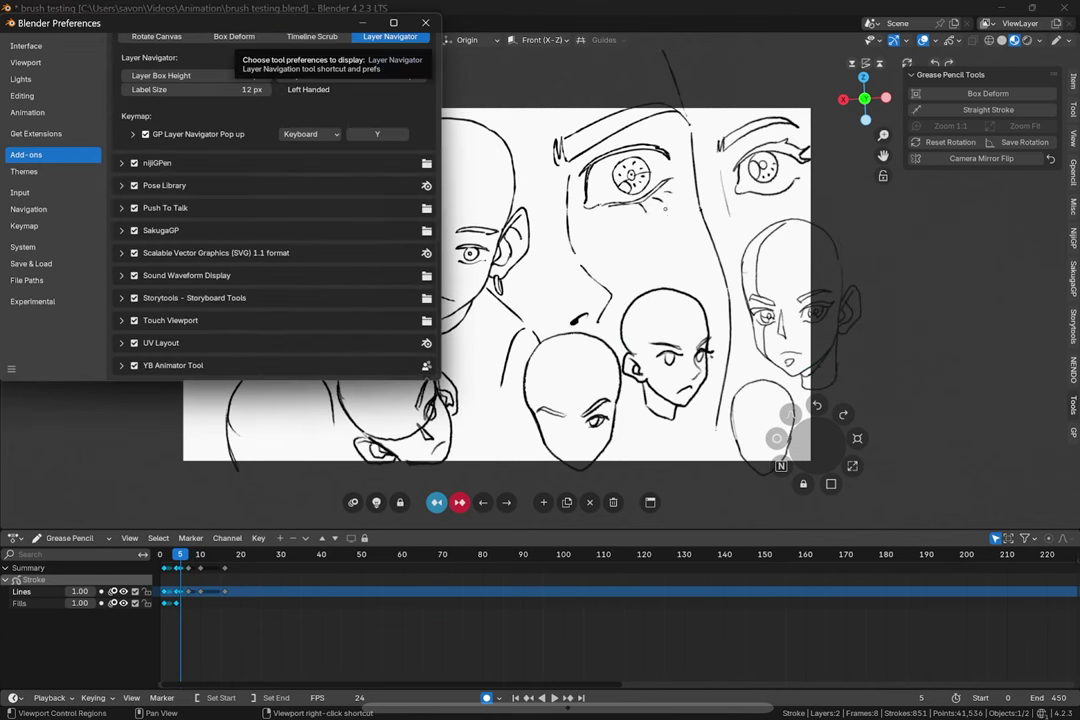
pyautogui.click(682, 224)
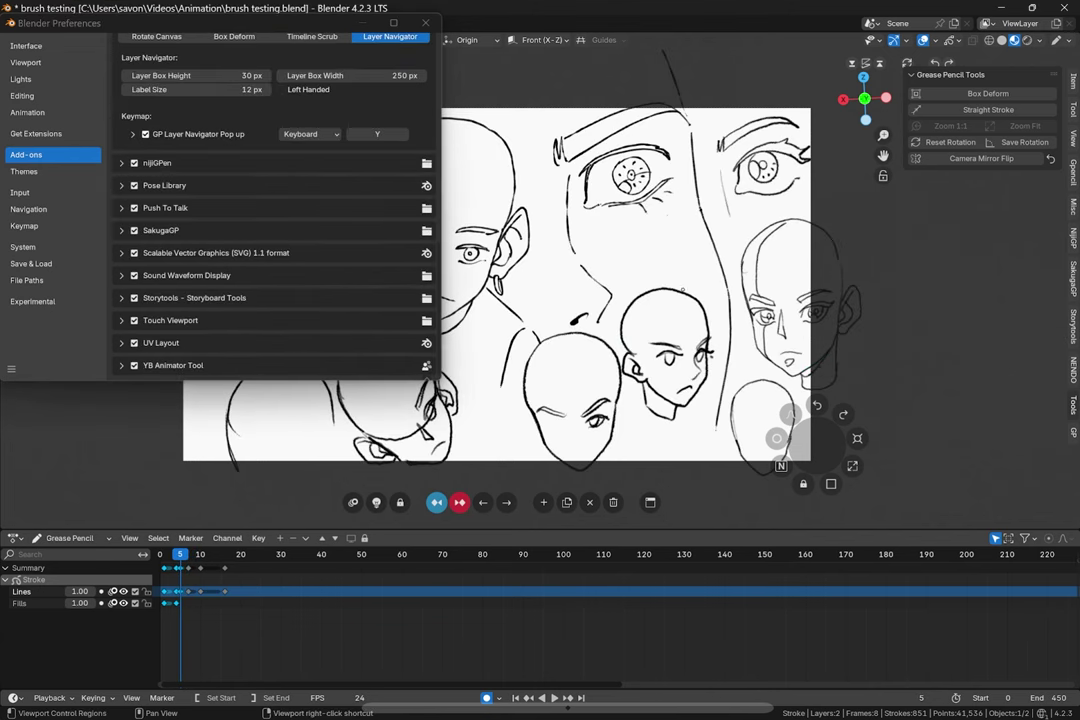
pyautogui.press('y')
pyautogui.moveTo(680, 281)
pyautogui.mouseDown()
pyautogui.moveTo(690, 279)
pyautogui.moveTo(692, 298)
pyautogui.moveTo(688, 281)
pyautogui.mouseUp()
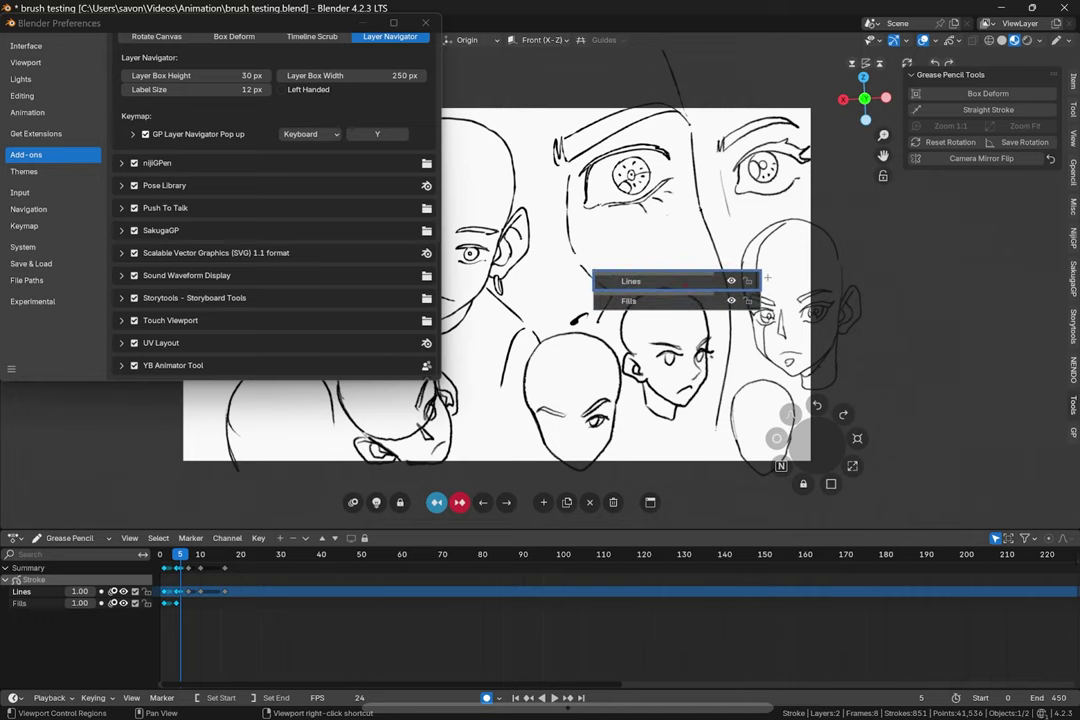
pyautogui.click(767, 278)
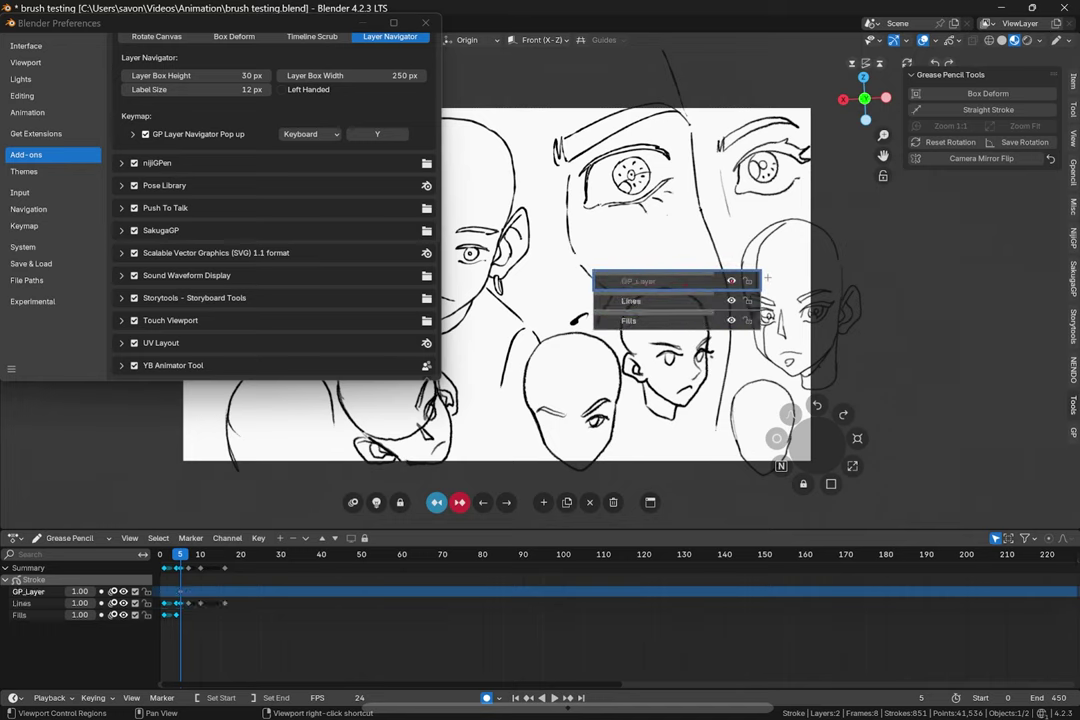
# Step: Toggle the visibility of the new layer and Lines, toggle the Lines lock, and switch the active layer between them
pyautogui.click(731, 281)
pyautogui.click(731, 281)
pyautogui.click(731, 301)
pyautogui.click(731, 301)
pyautogui.click(748, 300)
pyautogui.click(747, 300)
pyautogui.click(706, 280)
pyautogui.click(704, 298)
pyautogui.moveTo(713, 296)
pyautogui.mouseDown()
pyautogui.moveTo(642, 300)
pyautogui.moveTo(710, 299)
pyautogui.mouseUp()
pyautogui.click(693, 280)
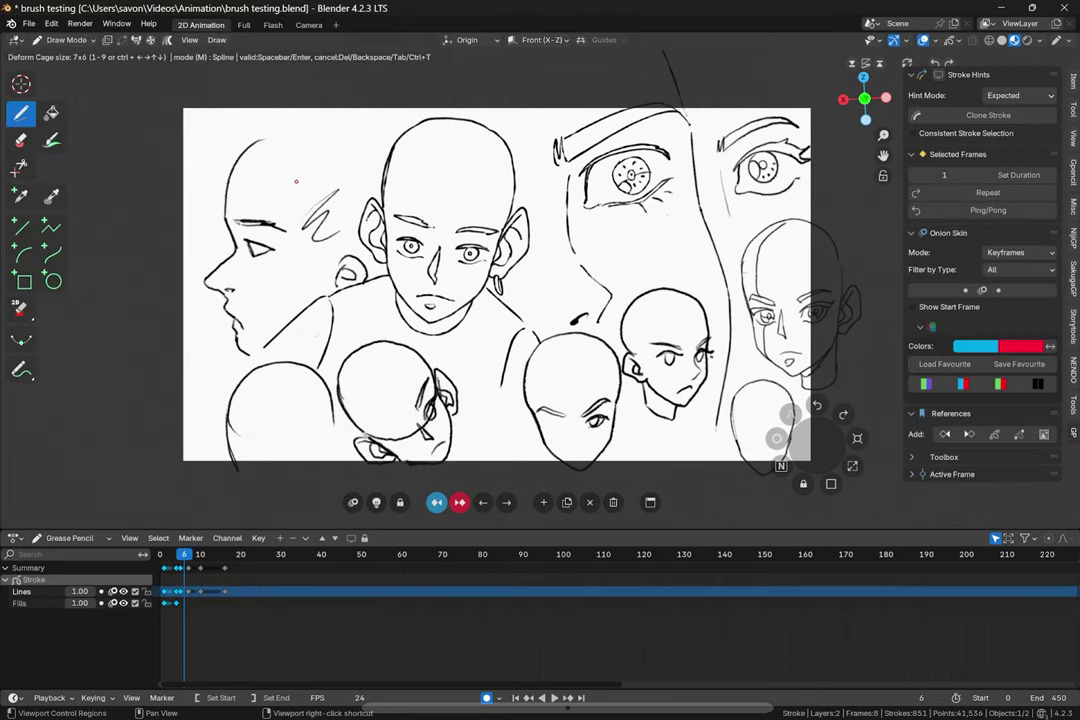
# Step: Go to frame 21 and expand the GP Toolbox section
pyautogui.click(245, 555)
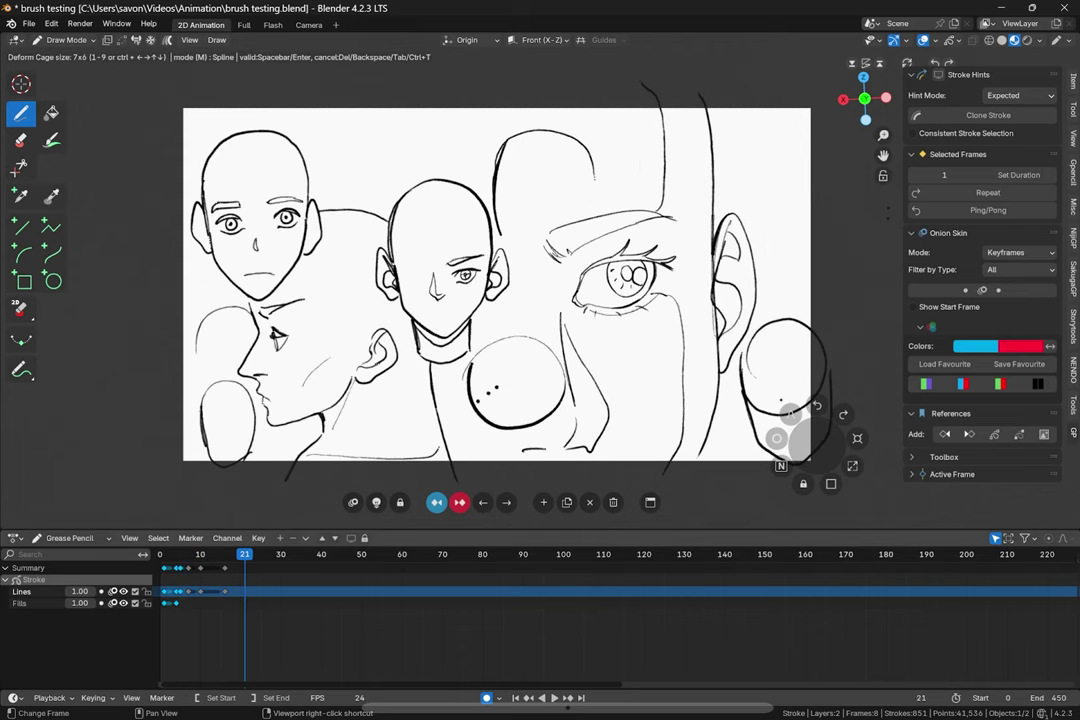
pyautogui.click(943, 457)
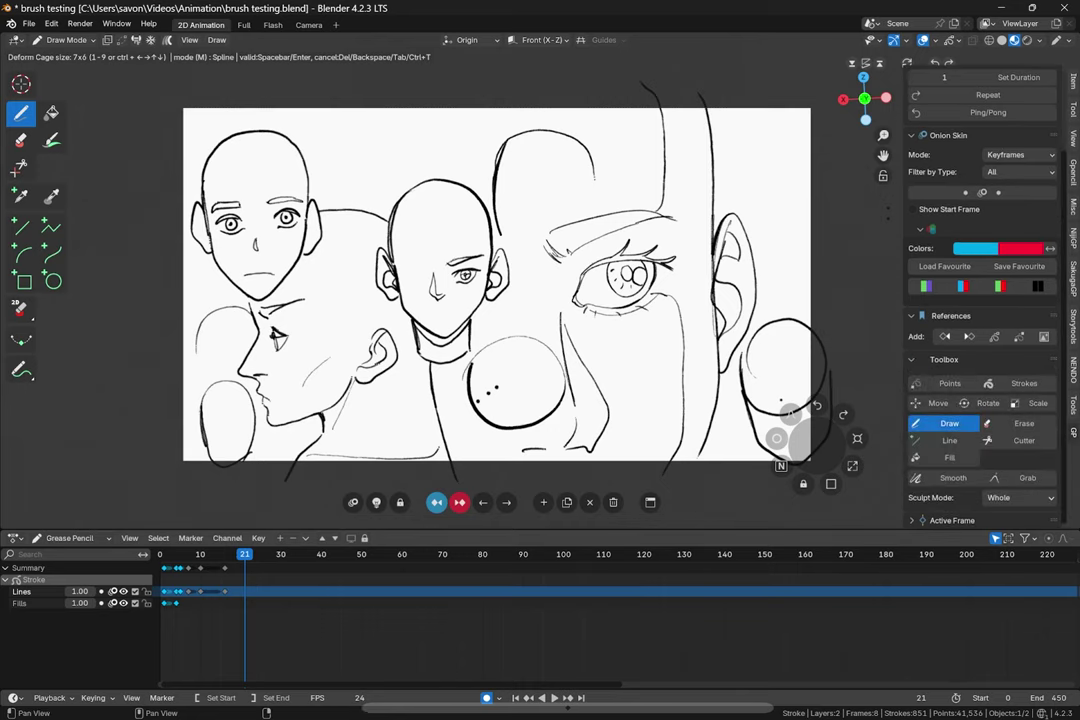
pyautogui.scroll(1, 982, 300)
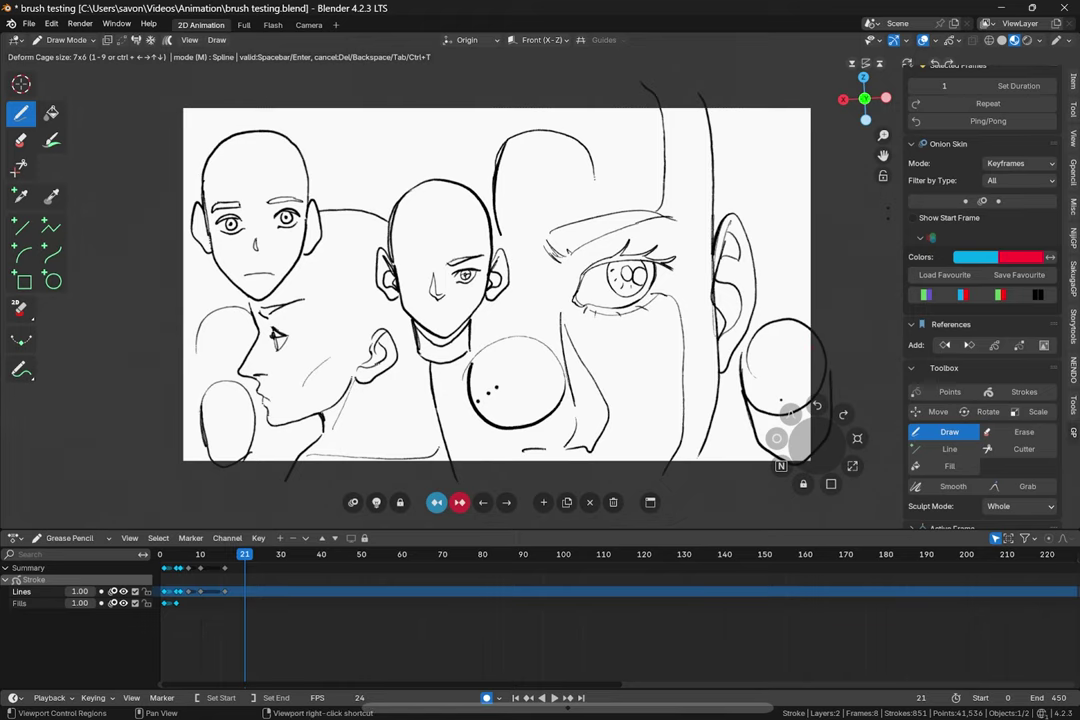
# Step: Draw a simple red head on frame 21 with a rounded skull and an angular, pointed jaw
pyautogui.moveTo(448, 224)
pyautogui.mouseDown()
pyautogui.moveTo(447, 182)
pyautogui.moveTo(470, 265)
pyautogui.moveTo(453, 232)
pyautogui.moveTo(471, 327)
pyautogui.moveTo(527, 287)
pyautogui.mouseUp()
pyautogui.hotkey('ctrl', 'z')
pyautogui.moveTo(447, 226)
pyautogui.mouseDown()
pyautogui.moveTo(480, 303)
pyautogui.moveTo(530, 270)
pyautogui.moveTo(536, 232)
pyautogui.mouseUp()
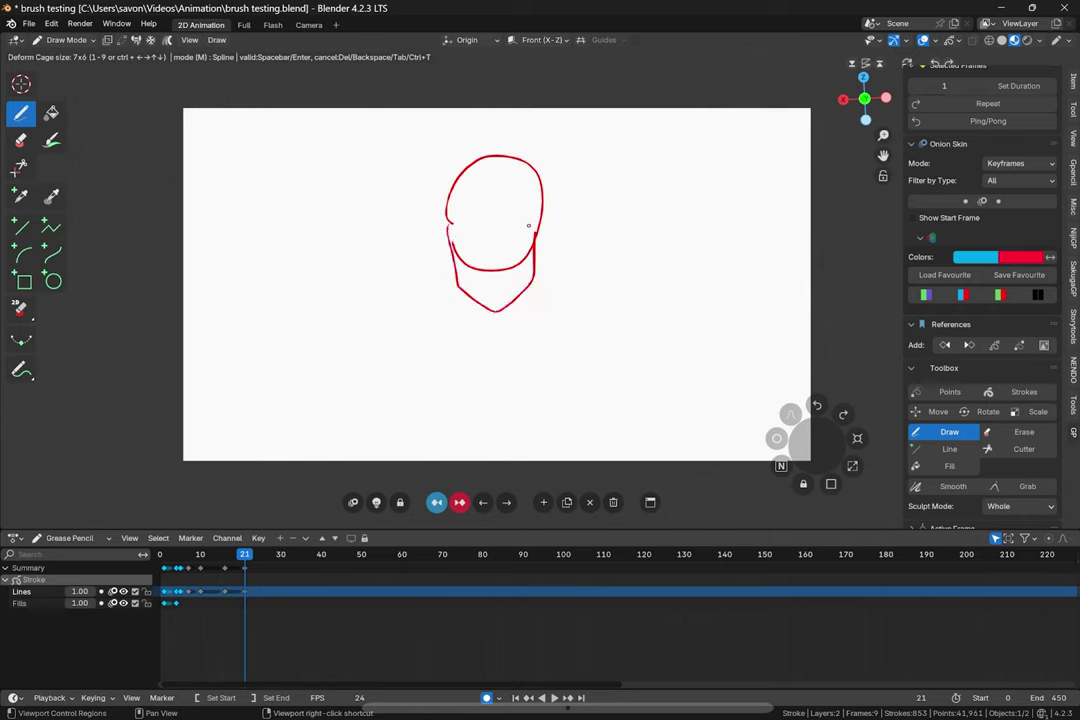
# Step: Switch to the Erase tool and on to the sculpting Grab tool, and add Grab to Quick Favorites
pyautogui.press('e')
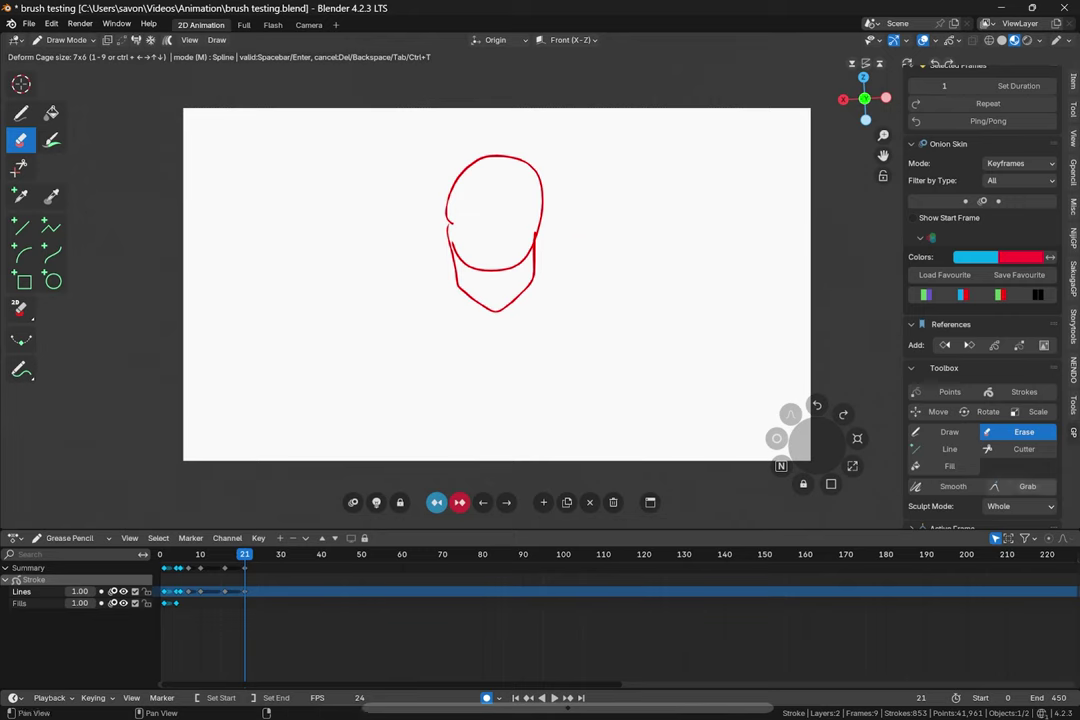
pyautogui.click(1025, 486)
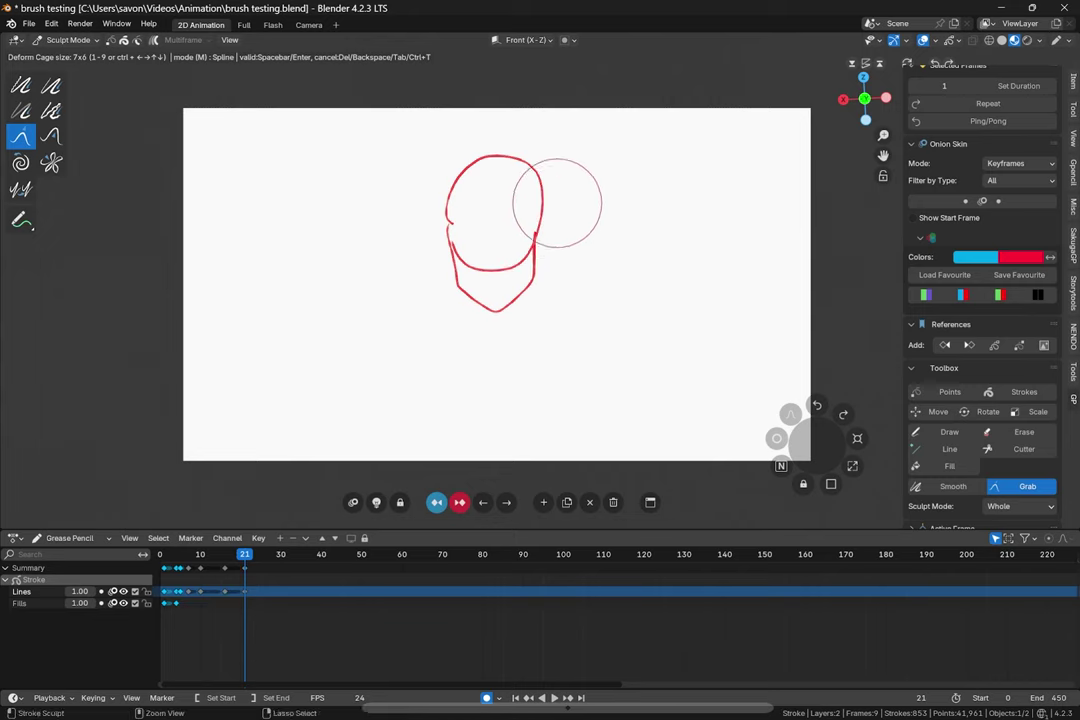
pyautogui.rightClick(1000, 486)
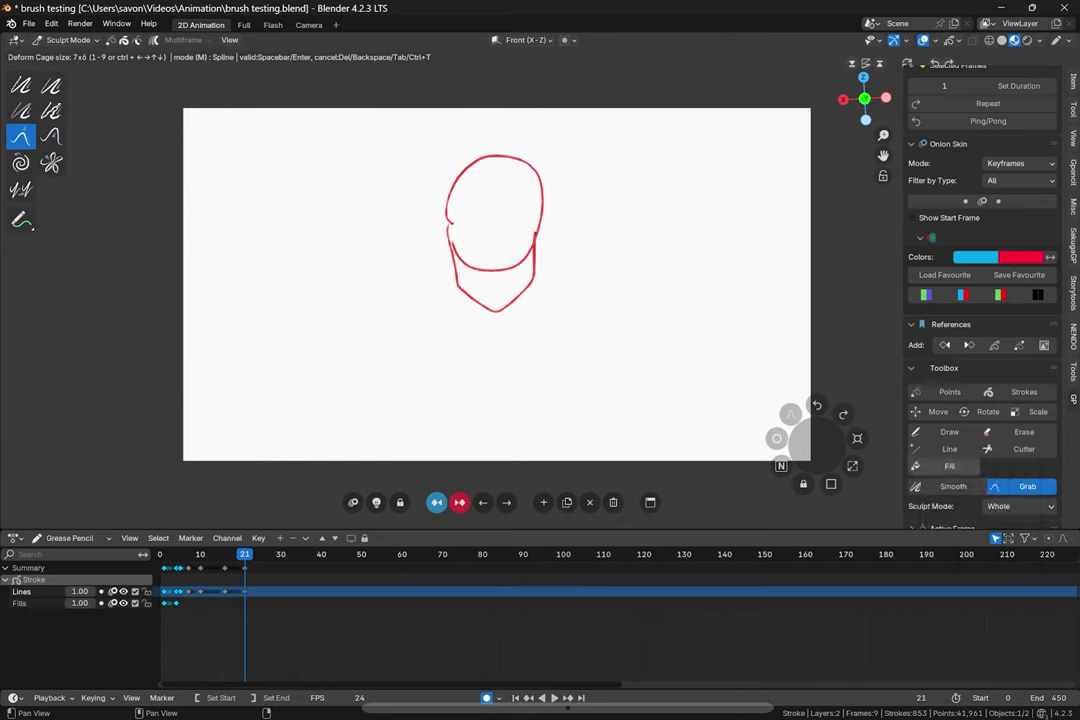
pyautogui.rightClick(1006, 484)
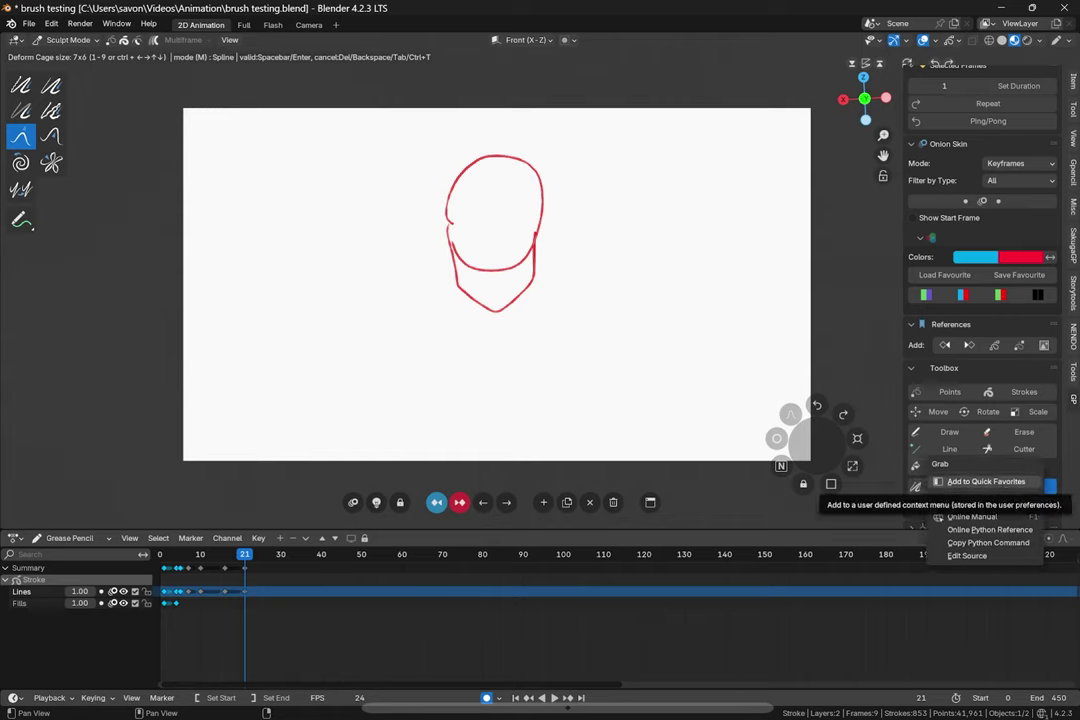
pyautogui.click(986, 482)
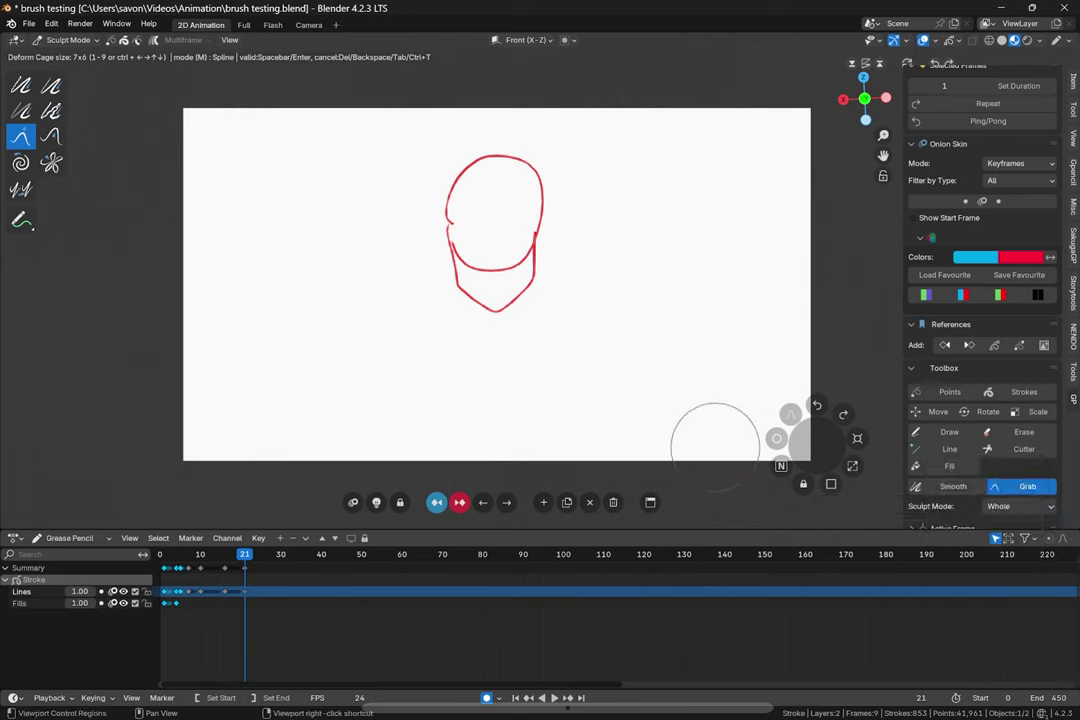
# Step: Add the Draw tool to Quick Favorites and switch to it from there
pyautogui.press('q')
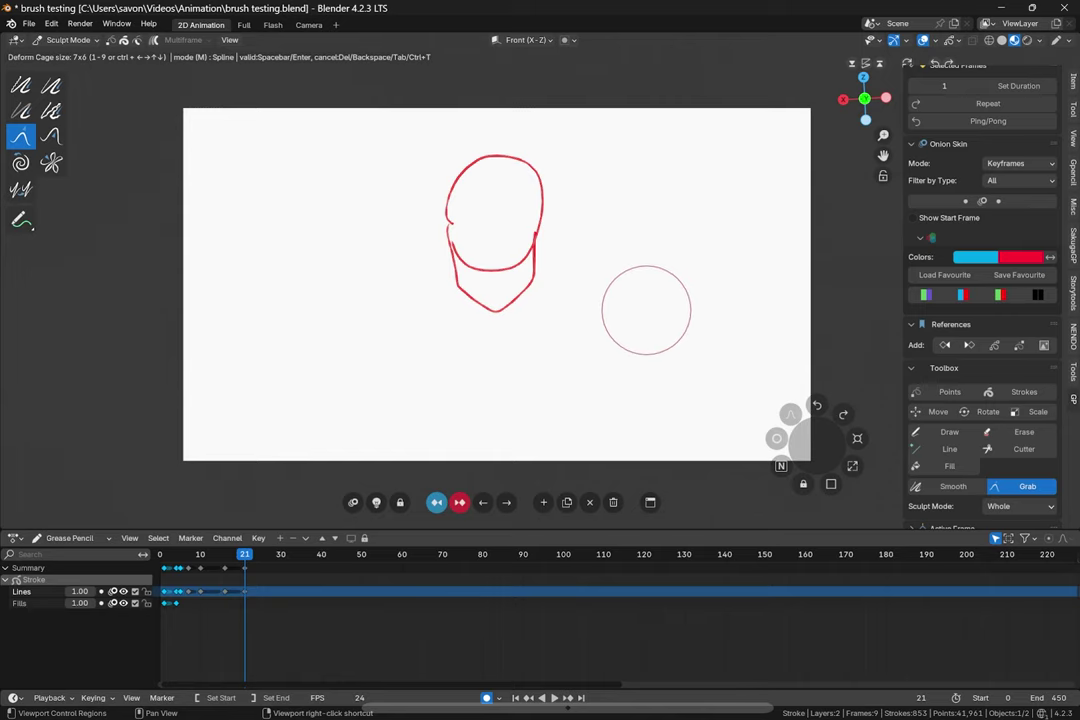
pyautogui.press('q')
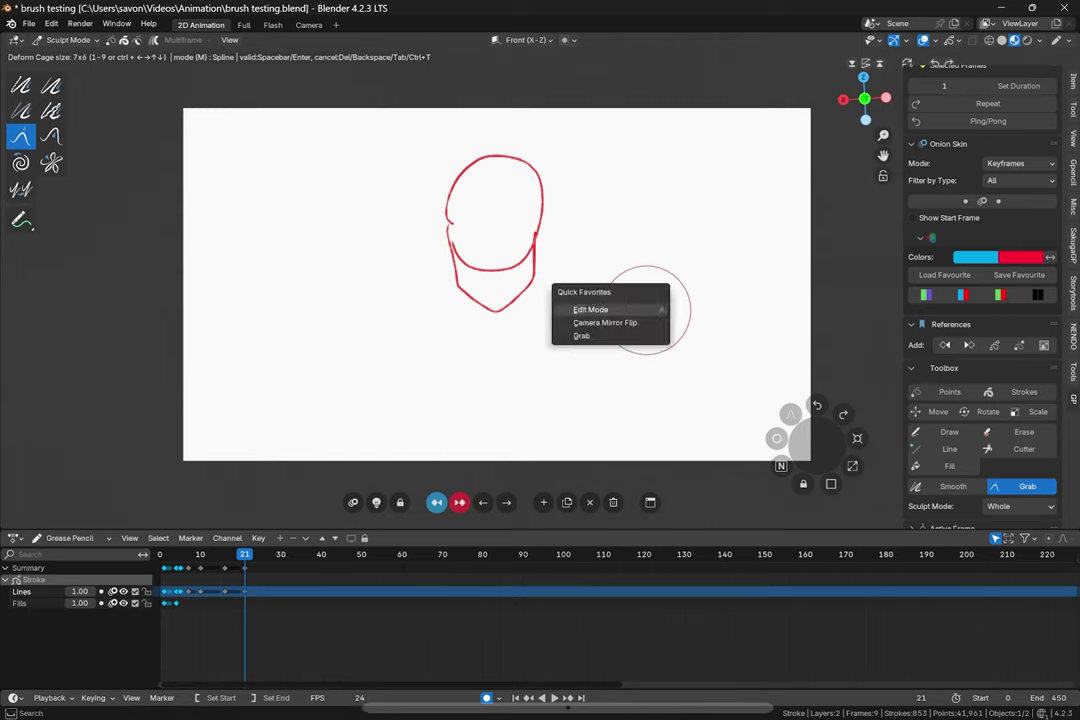
pyautogui.rightClick(935, 431)
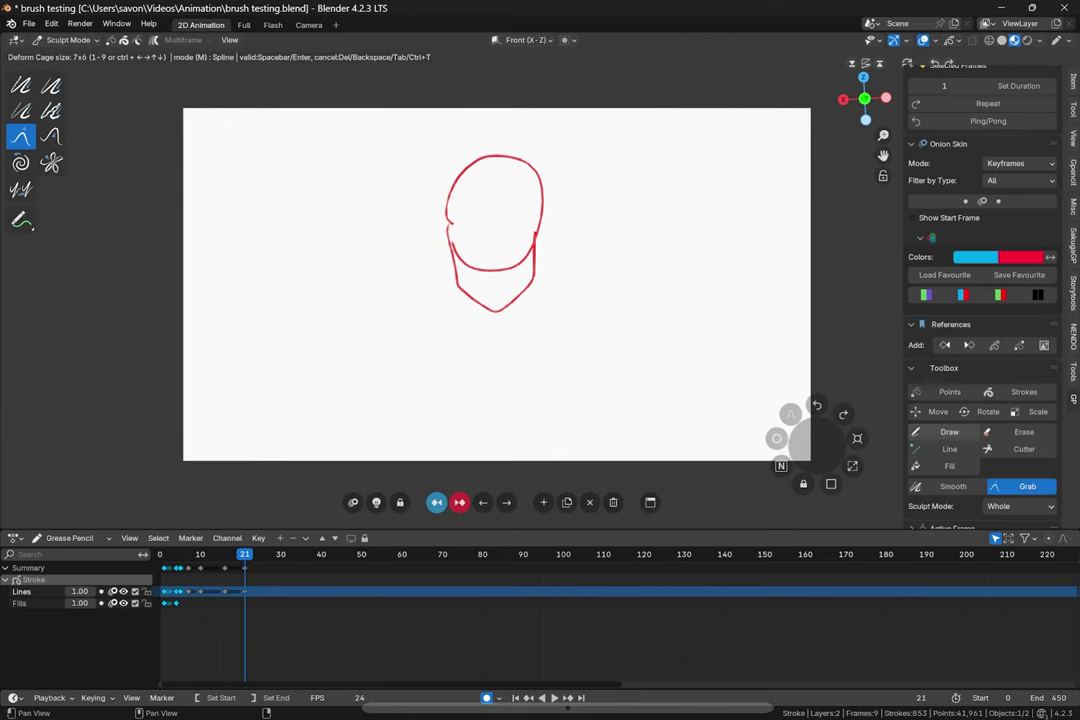
pyautogui.press('q')
pyautogui.click(568, 323)
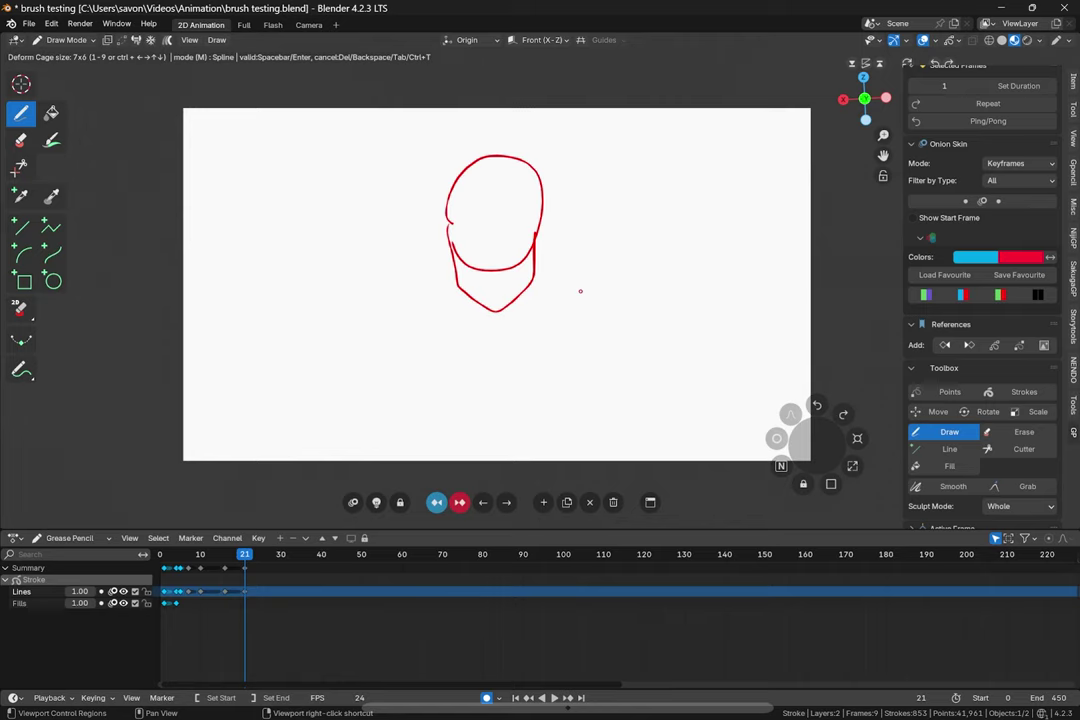
# Step: Replace the red head on frame 21 with one that has a round skull and a narrow, rounded jaw
pyautogui.moveTo(469, 296)
pyautogui.mouseDown()
pyautogui.moveTo(472, 317)
pyautogui.moveTo(507, 327)
pyautogui.moveTo(519, 302)
pyautogui.mouseUp()
pyautogui.hotkey('ctrl', 'z')
pyautogui.hotkey('ctrl', 'z')
pyautogui.hotkey('ctrl', 'z')
pyautogui.hotkey('ctrl', 'z')
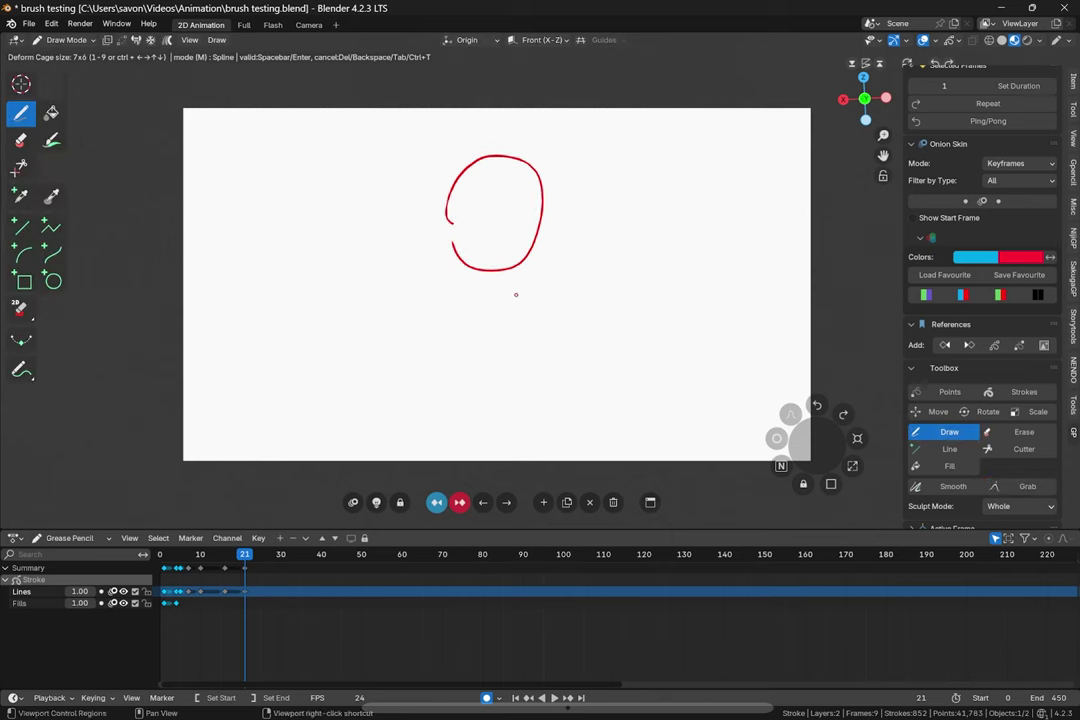
pyautogui.hotkey('ctrl', 'z')
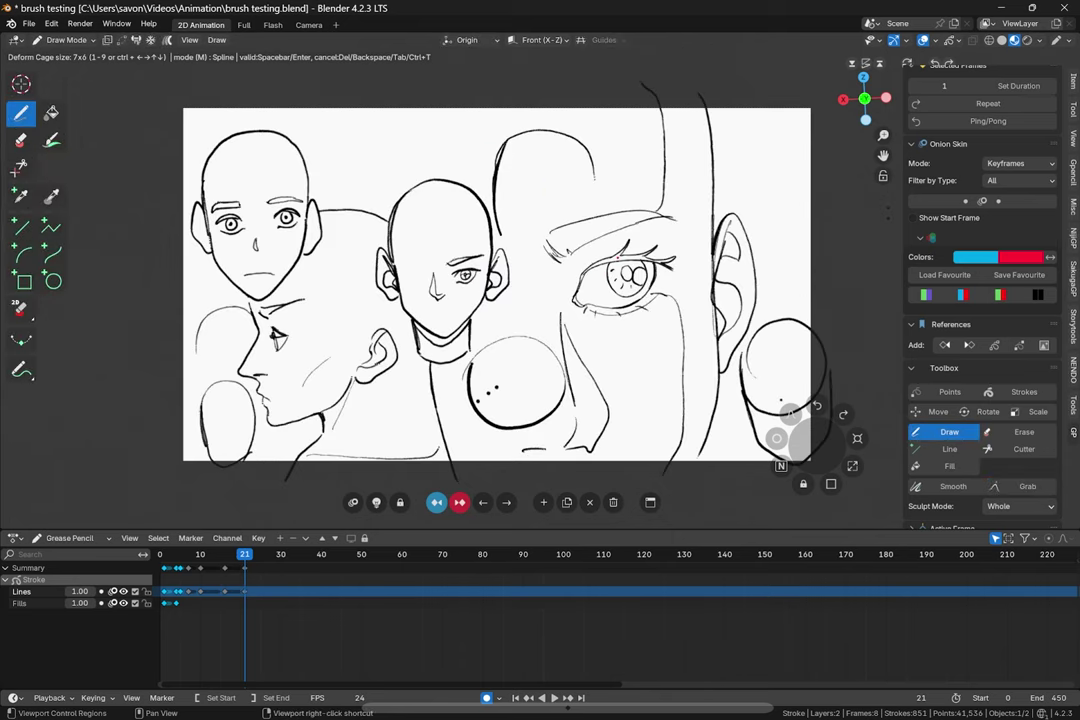
pyautogui.moveTo(622, 200); pyautogui.dragTo(614, 258)
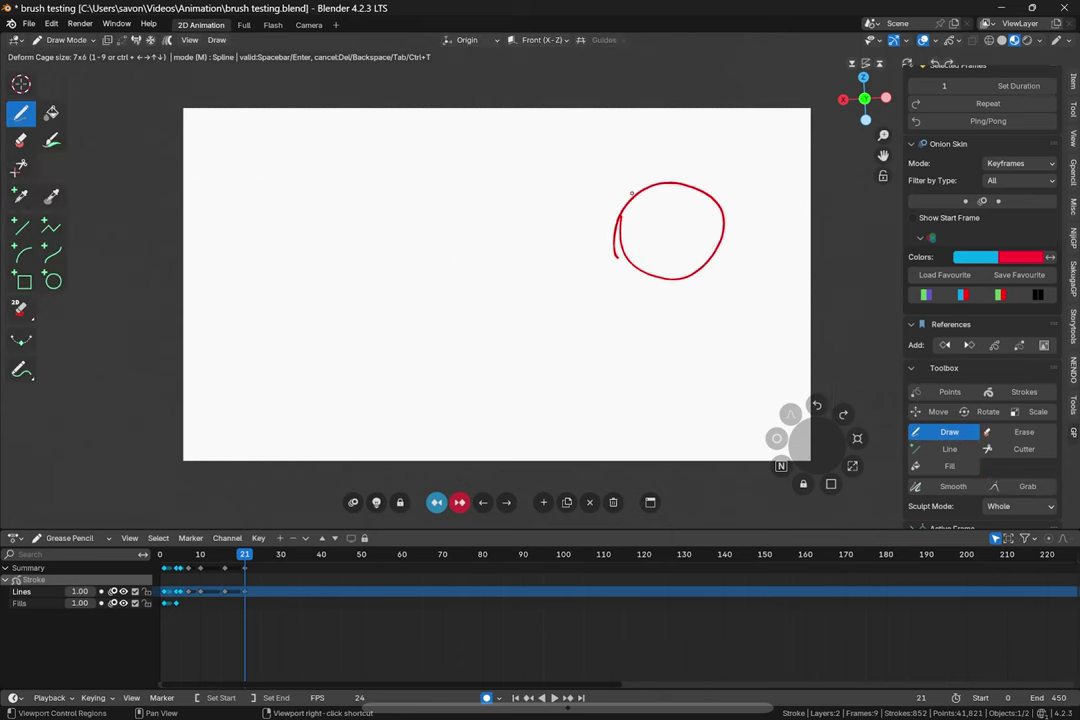
pyautogui.moveTo(626, 252)
pyautogui.mouseDown()
pyautogui.moveTo(630, 270)
pyautogui.moveTo(694, 322)
pyautogui.moveTo(708, 252)
pyautogui.mouseUp()
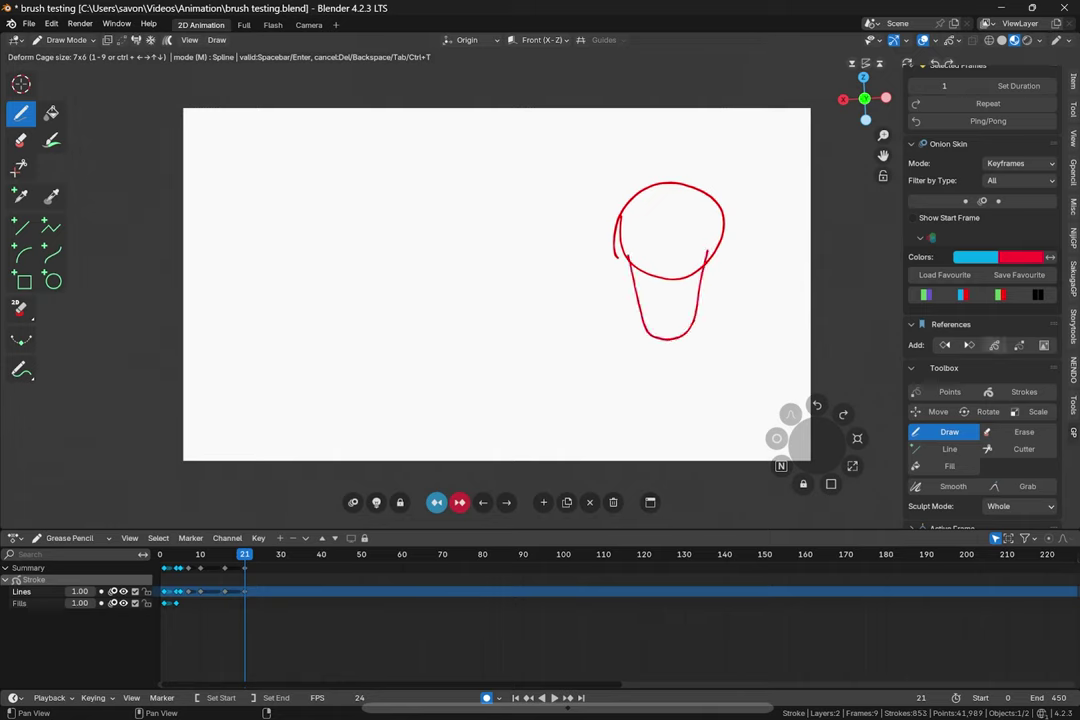
# Step: Create a reference from the head drawing, move it to the canvas's left half and tilt it clockwise
pyautogui.click(994, 345)
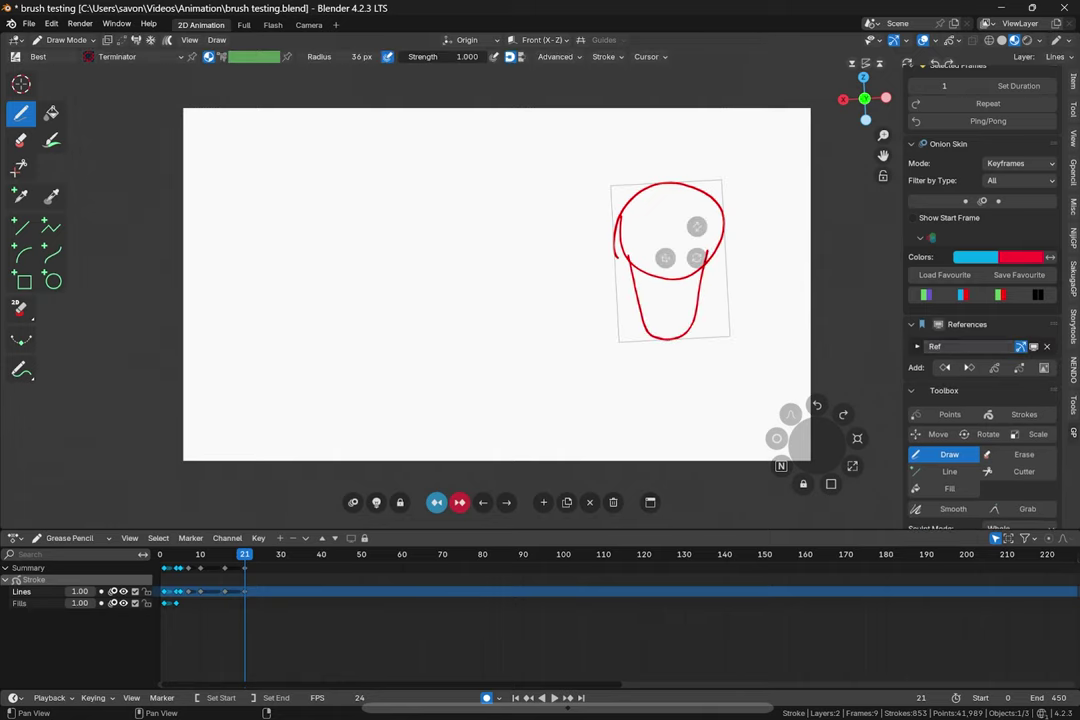
pyautogui.moveTo(696, 228)
pyautogui.mouseDown()
pyautogui.moveTo(696, 214)
pyautogui.moveTo(798, 163)
pyautogui.moveTo(627, 139)
pyautogui.moveTo(454, 270)
pyautogui.moveTo(530, 277)
pyautogui.moveTo(428, 292)
pyautogui.moveTo(461, 274)
pyautogui.mouseUp()
pyautogui.moveTo(458, 292); pyautogui.dragTo(460, 306)
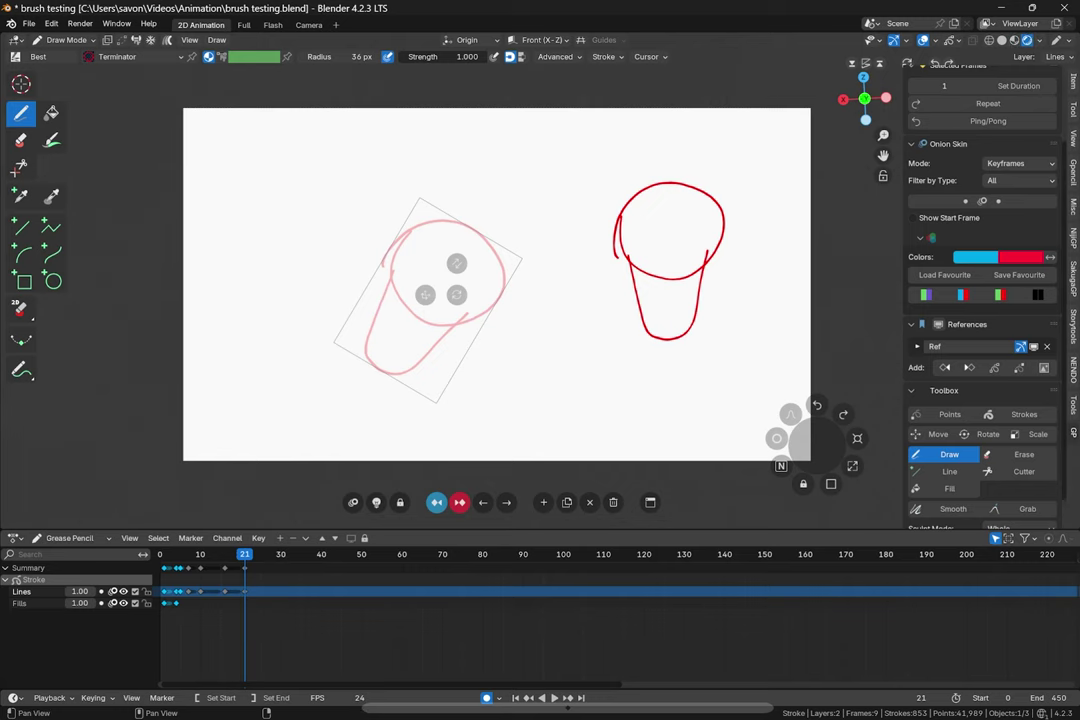
# Step: View the reference in the Full and Flash workspaces and hide the Ref object
pyautogui.click(244, 24)
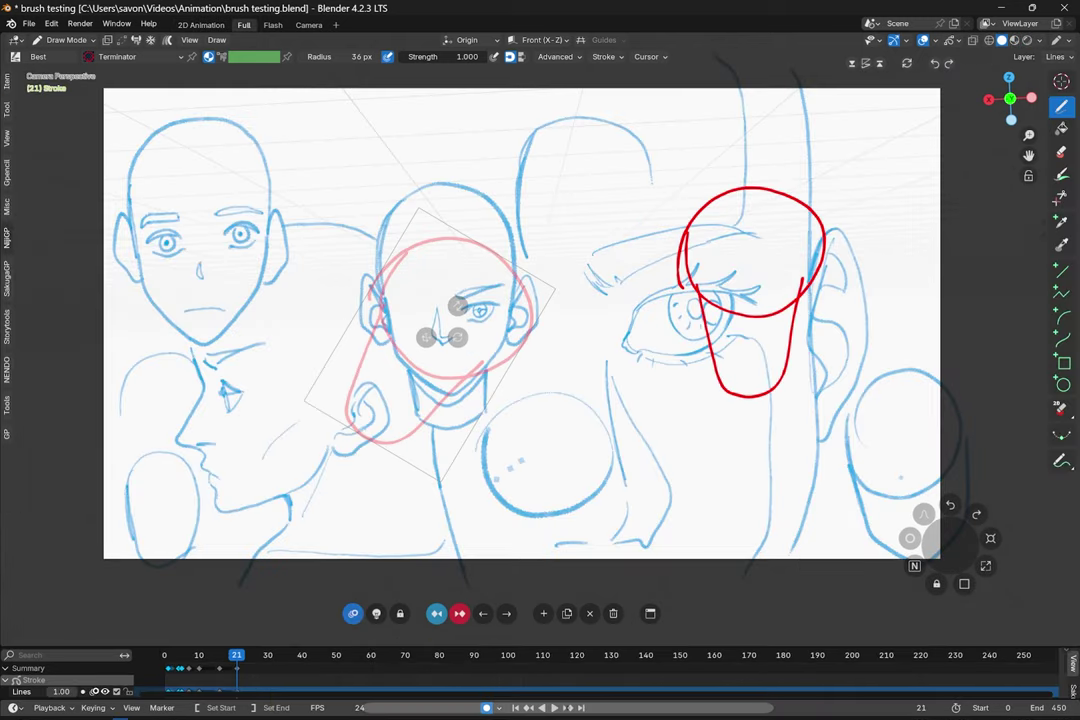
pyautogui.click(273, 24)
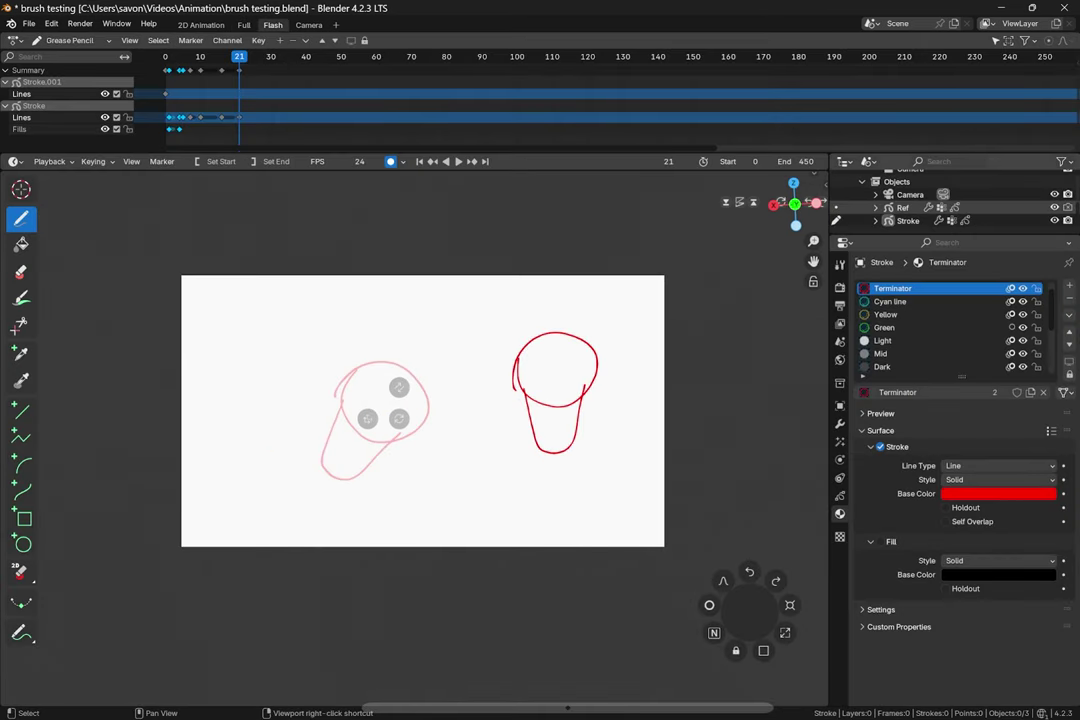
pyautogui.click(1054, 207)
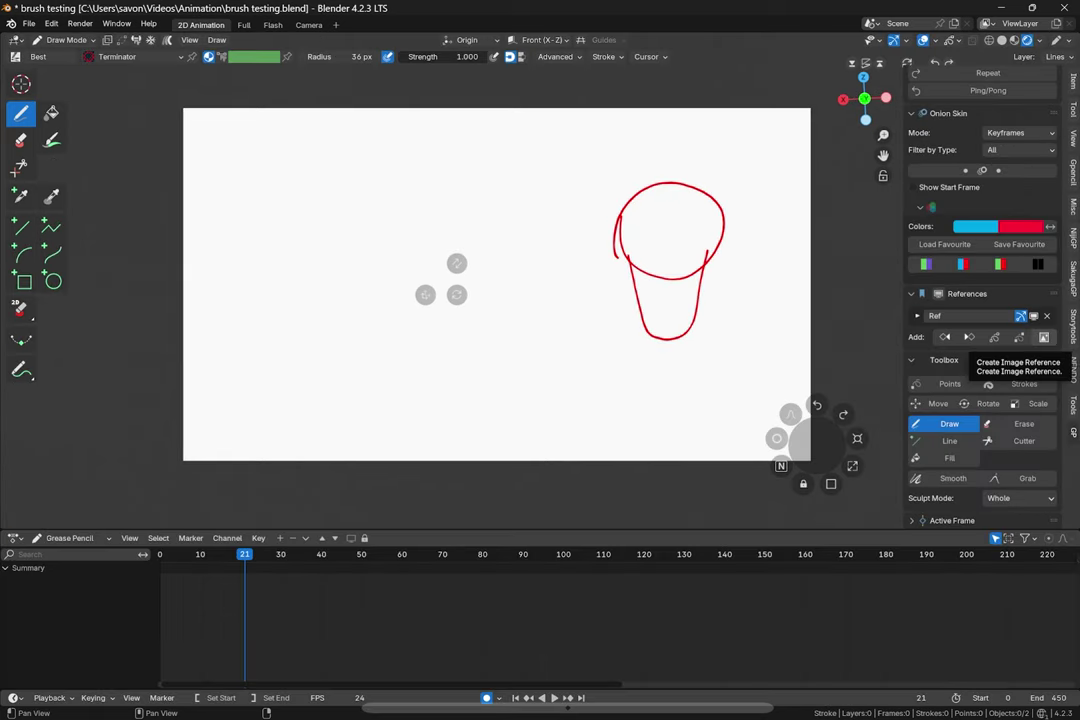
# Step: Create an image reference from the character illustration in the Pictures folder
pyautogui.click(1044, 337)
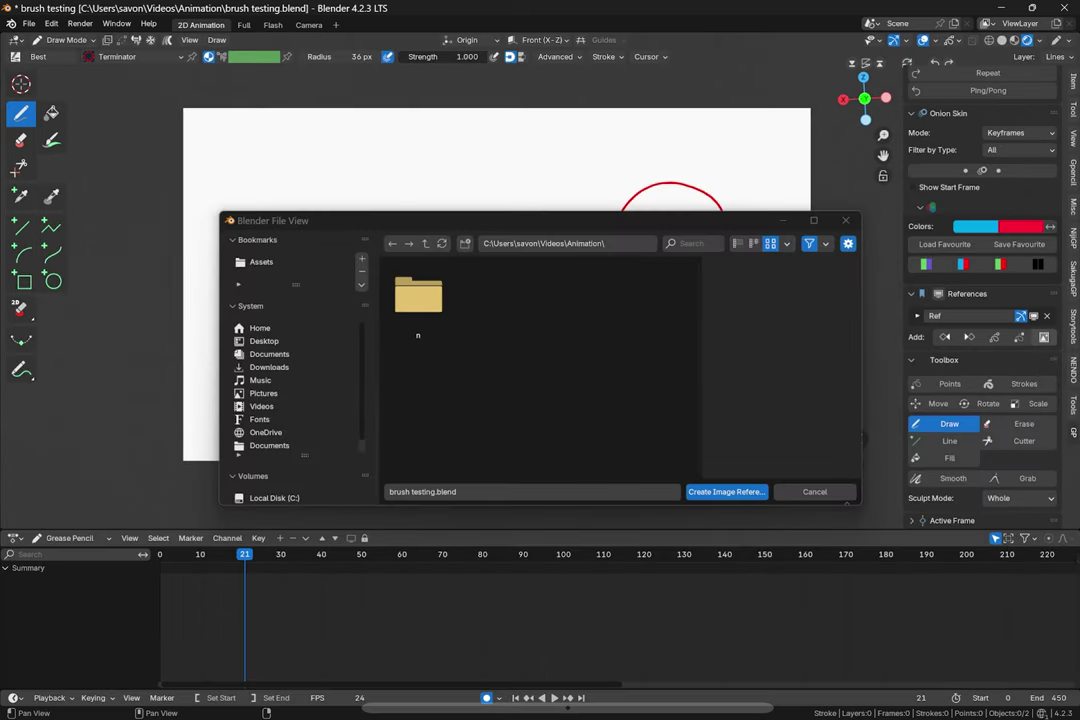
pyautogui.click(263, 393)
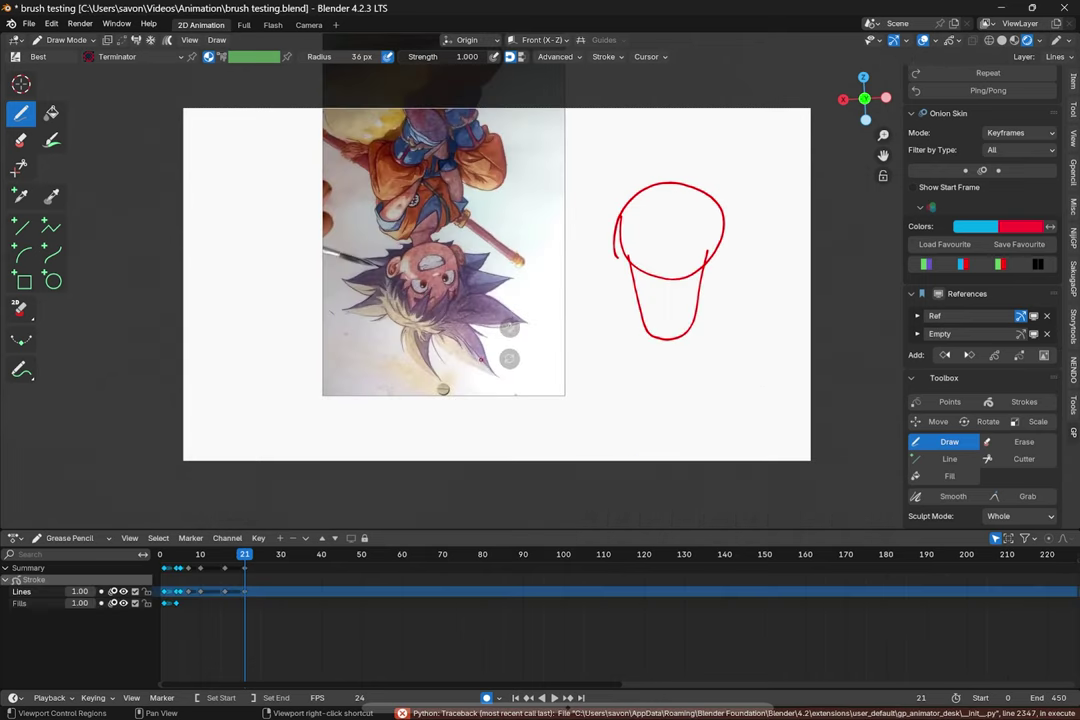
pyautogui.rightClick(815, 445)
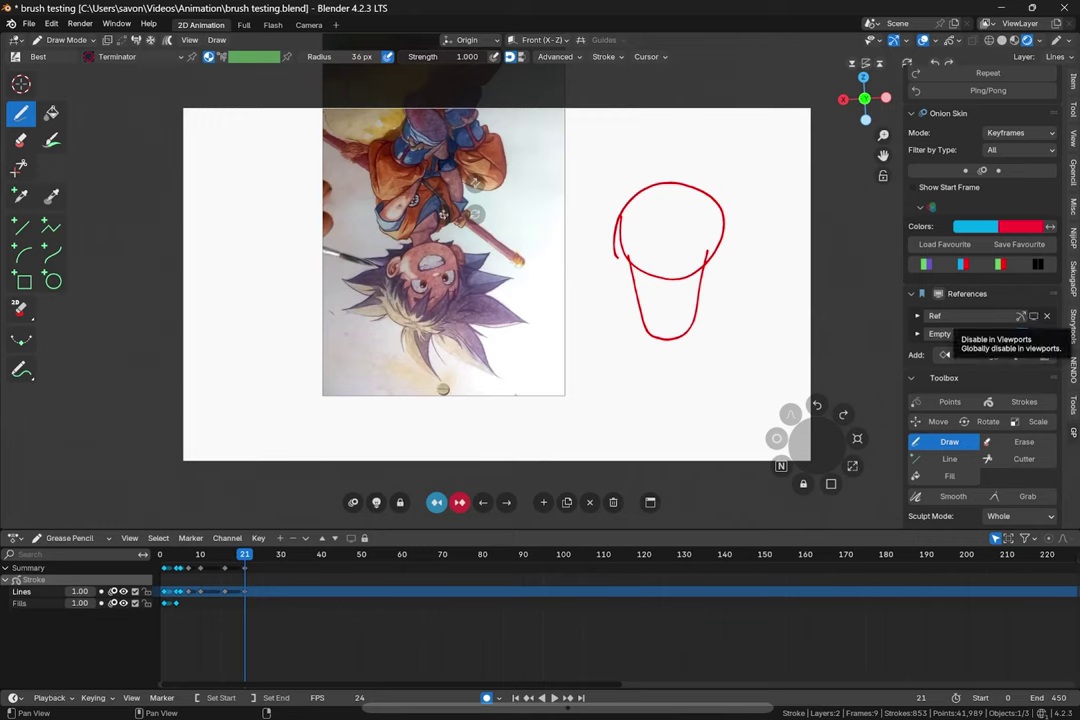
# Step: Expand the Empty reference's settings, scale the image to about 0.27, rotate it upright with a tilt and reposition it on the canvas
pyautogui.click(1020, 334)
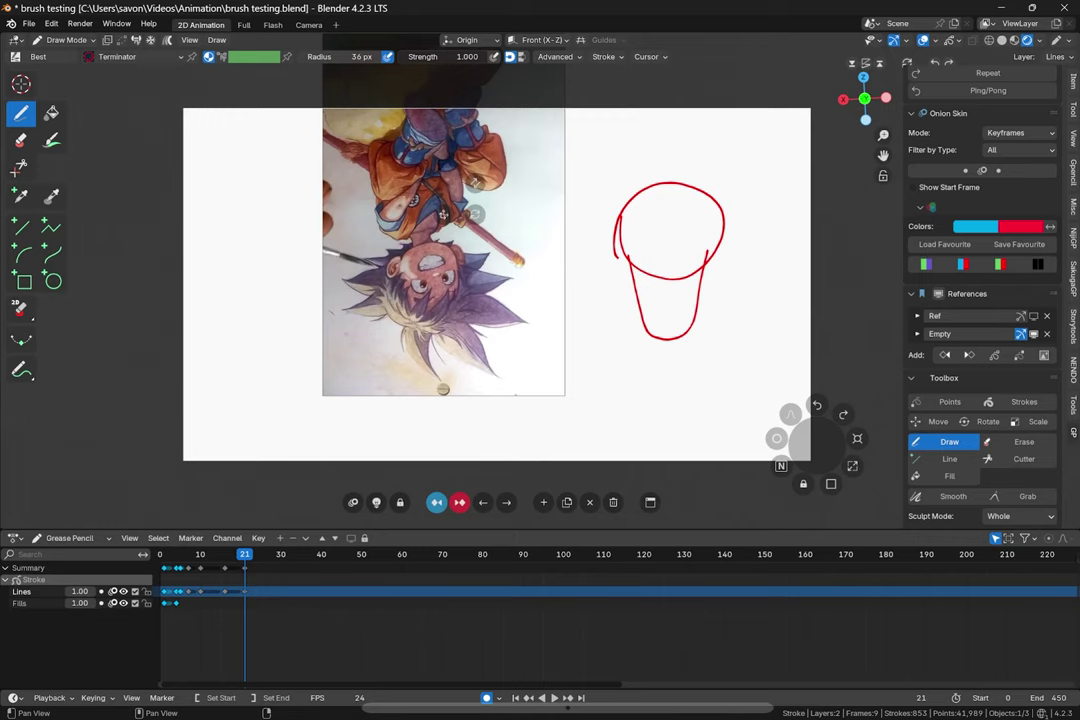
pyautogui.click(917, 334)
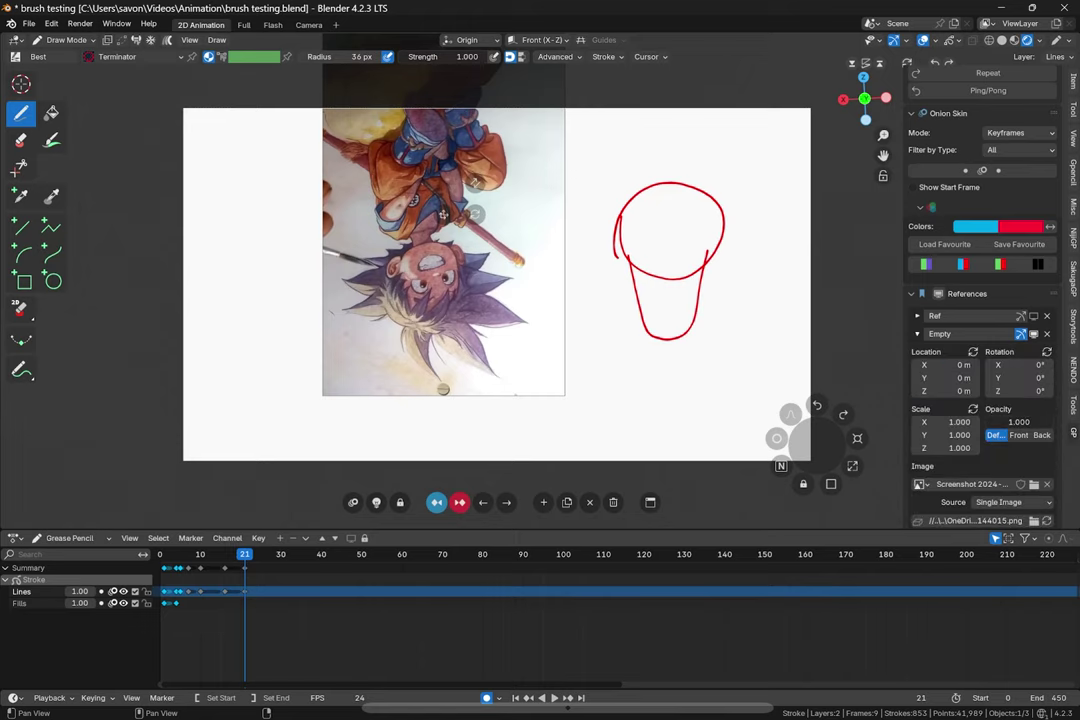
pyautogui.moveTo(443, 389); pyautogui.dragTo(338, 165)
pyautogui.moveTo(443, 215); pyautogui.dragTo(418, 230)
pyautogui.moveTo(354, 65); pyautogui.dragTo(401, 187)
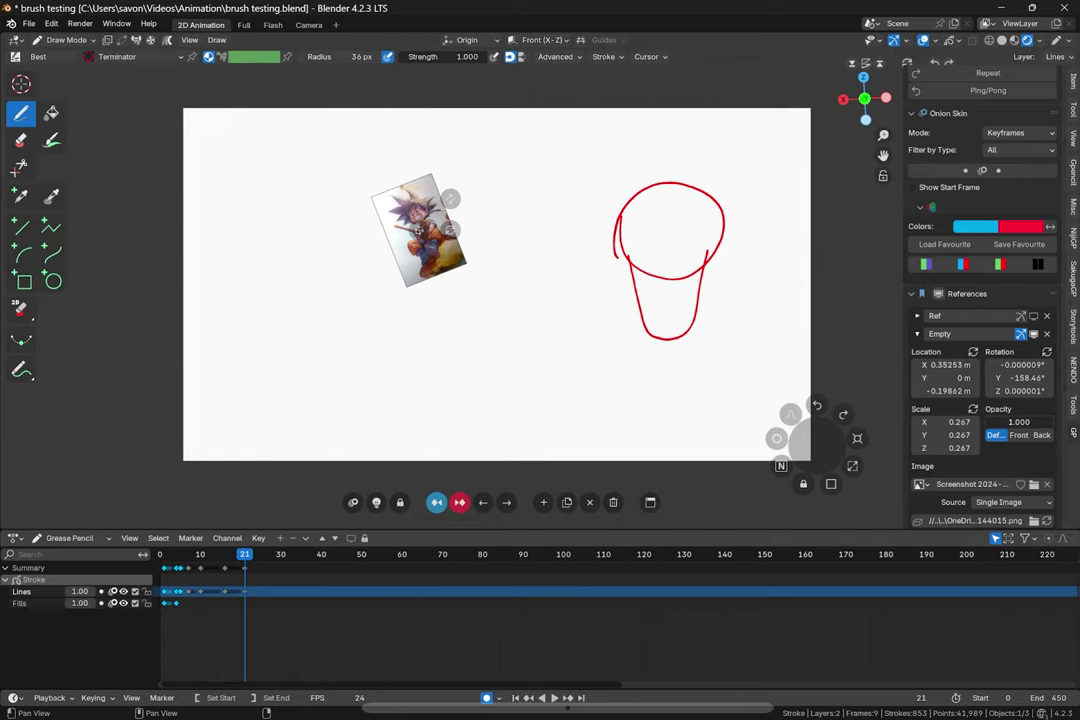
# Step: Toggle the image reference's viewport visibility off and on and lower its opacity to about 0.21
pyautogui.click(1034, 334)
pyautogui.click(1034, 334)
pyautogui.moveTo(1050, 422); pyautogui.dragTo(975, 421)
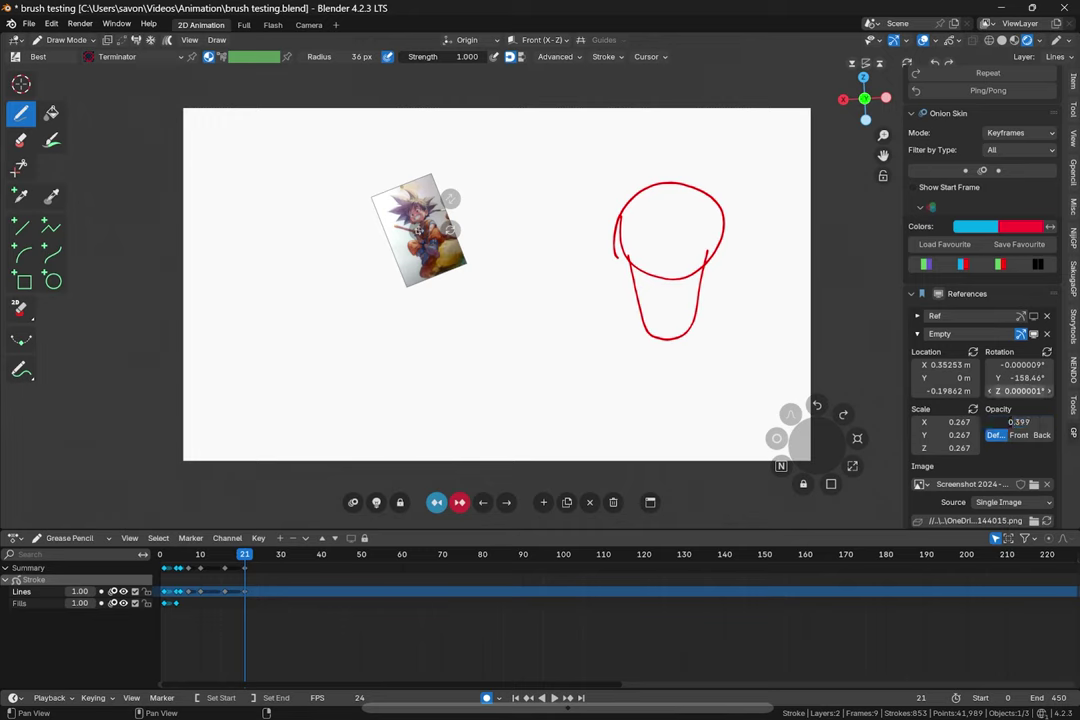
pyautogui.scroll(-2, 980, 300)
pyautogui.scroll(-3, 980, 300)
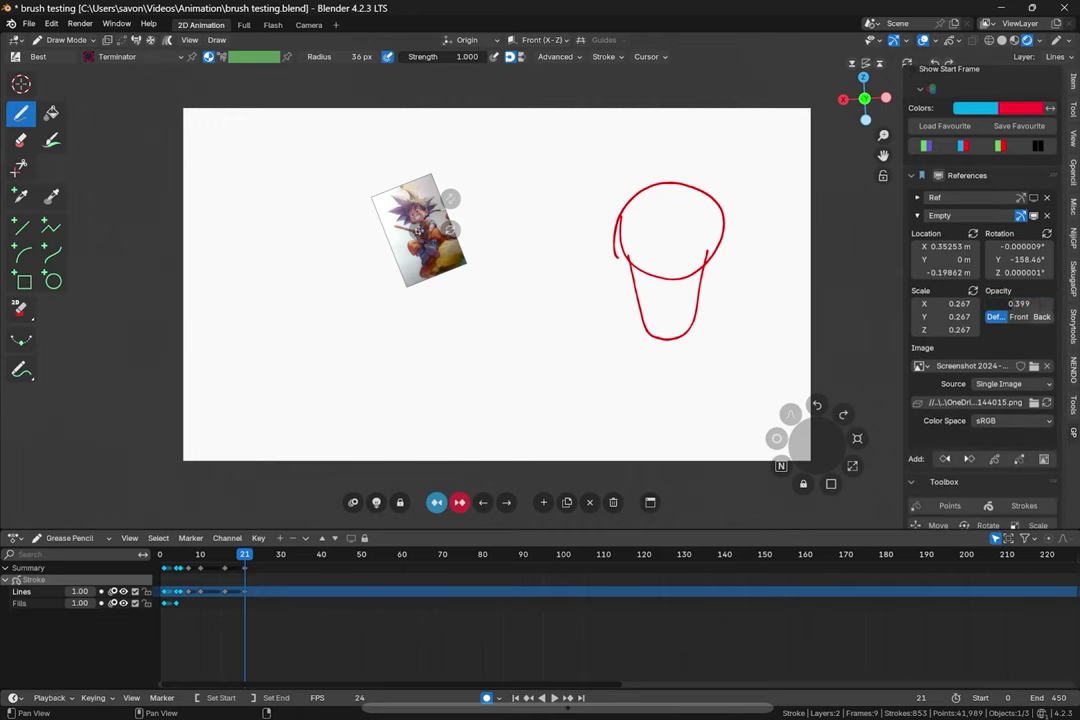
pyautogui.moveTo(1014, 304)
pyautogui.mouseDown()
pyautogui.moveTo(1049, 304)
pyautogui.moveTo(999, 304)
pyautogui.mouseUp()
# Step: Reset the image reference's scale and delete both the Empty and Ref references
pyautogui.click(973, 291)
pyautogui.scroll(-1, 980, 300)
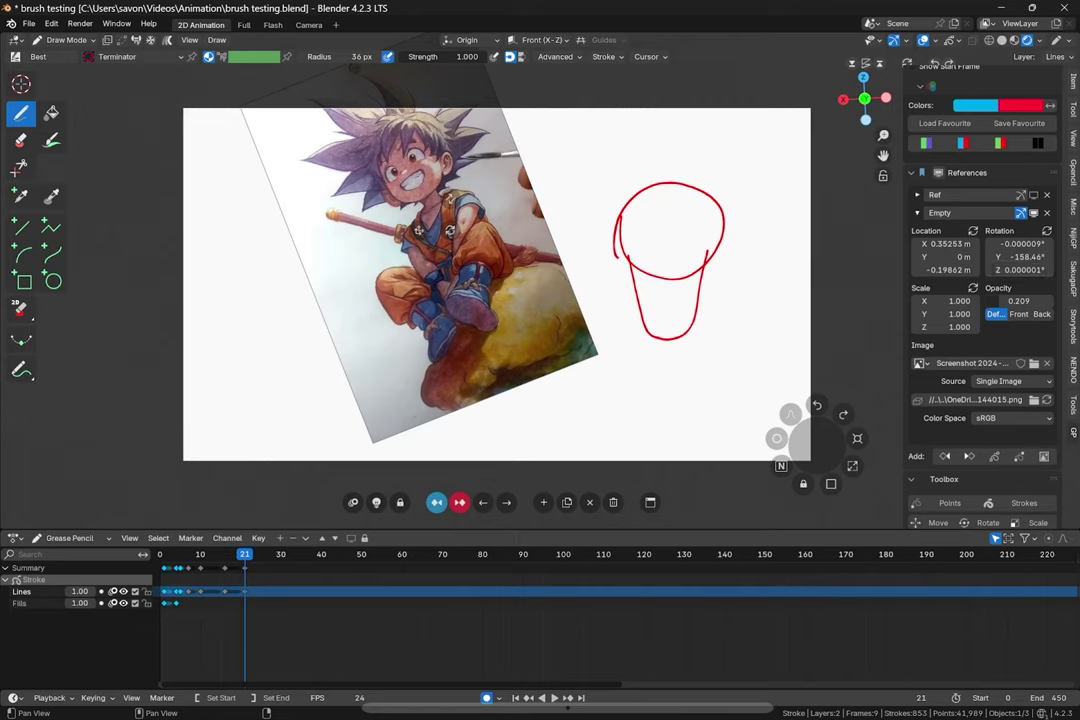
pyautogui.click(1047, 213)
pyautogui.click(1047, 315)
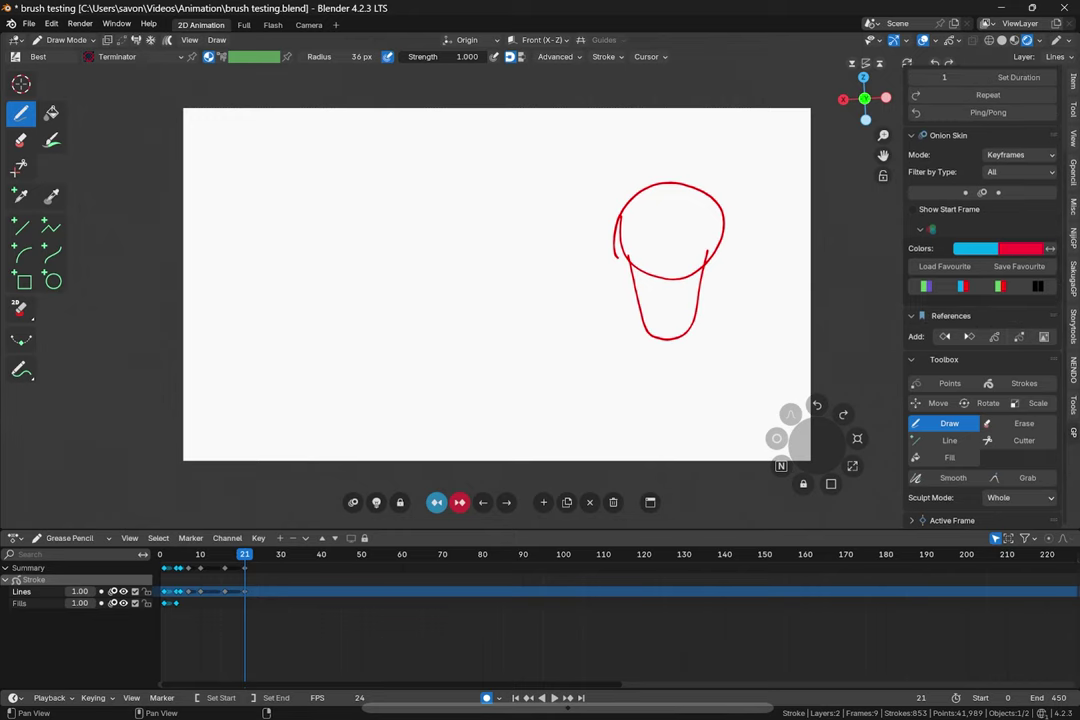
# Step: Collapse the References and Toolbox sections and expand the Active Frame section
pyautogui.moveTo(955, 315); pyautogui.dragTo(952, 360)
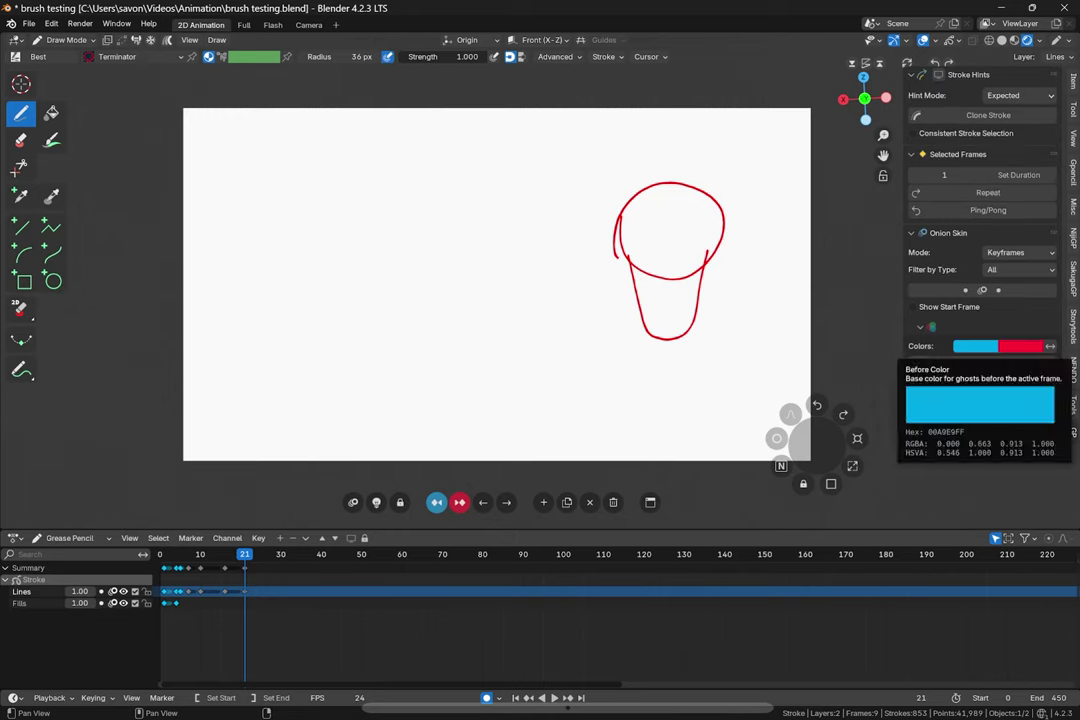
pyautogui.click(975, 346)
pyautogui.click(1020, 346)
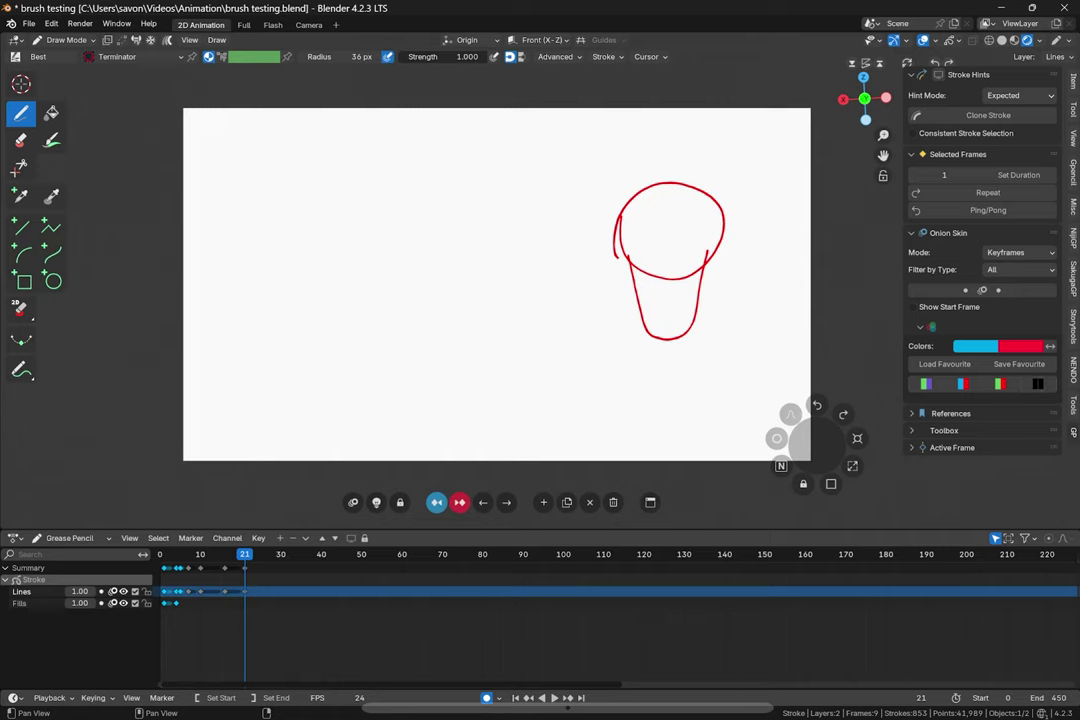
pyautogui.click(950, 448)
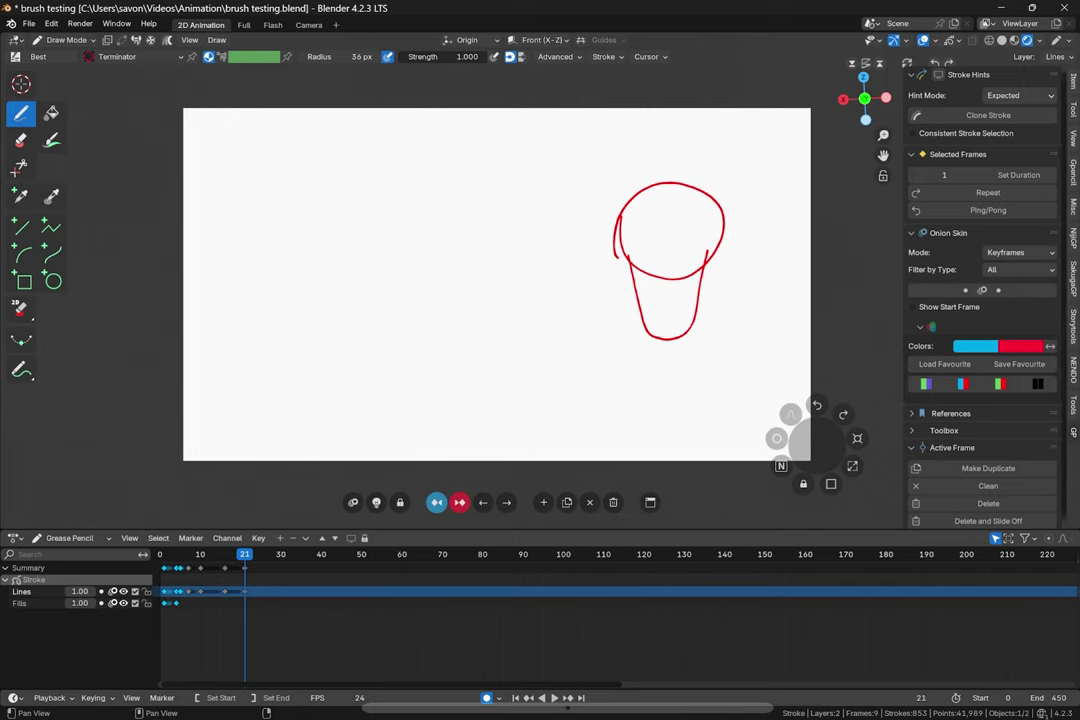
pyautogui.scroll(-1, 980, 448)
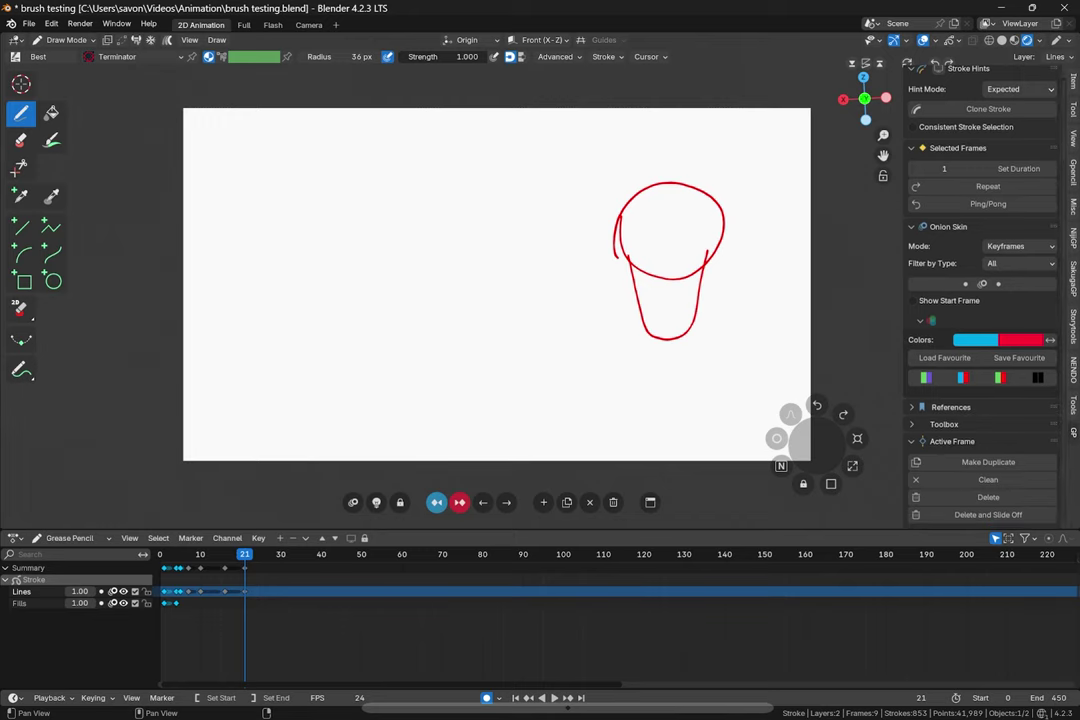
# Step: Duplicate the active keyframe at frame 16 and scrub between the original and the duplicate
pyautogui.press('Down')
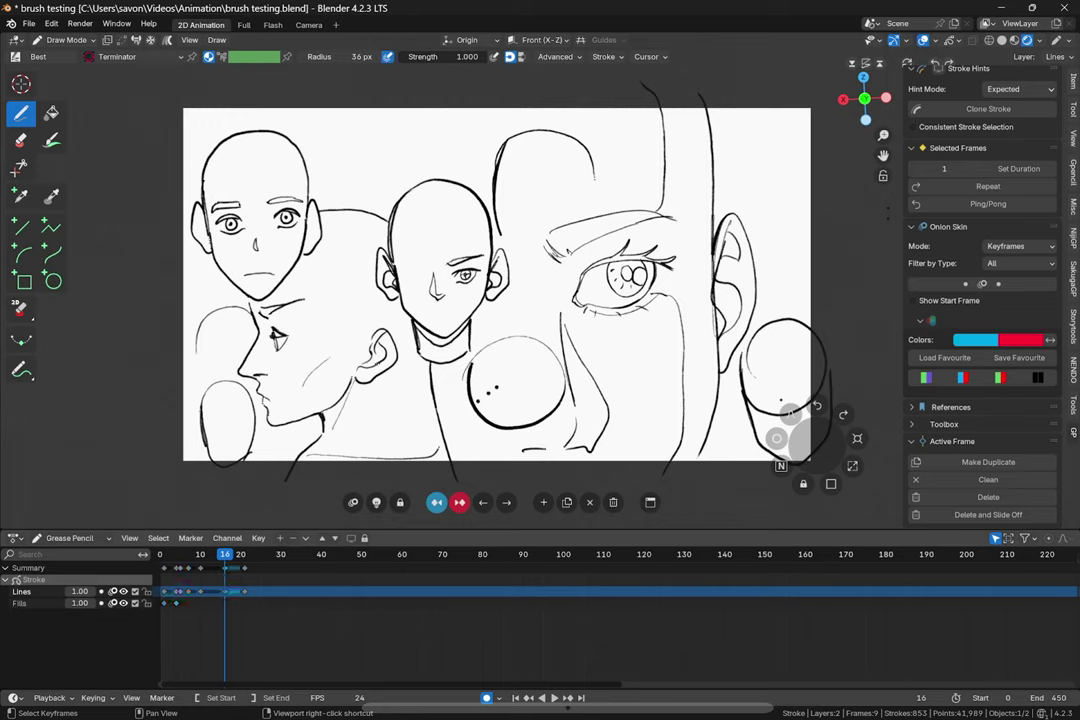
pyautogui.click(988, 462)
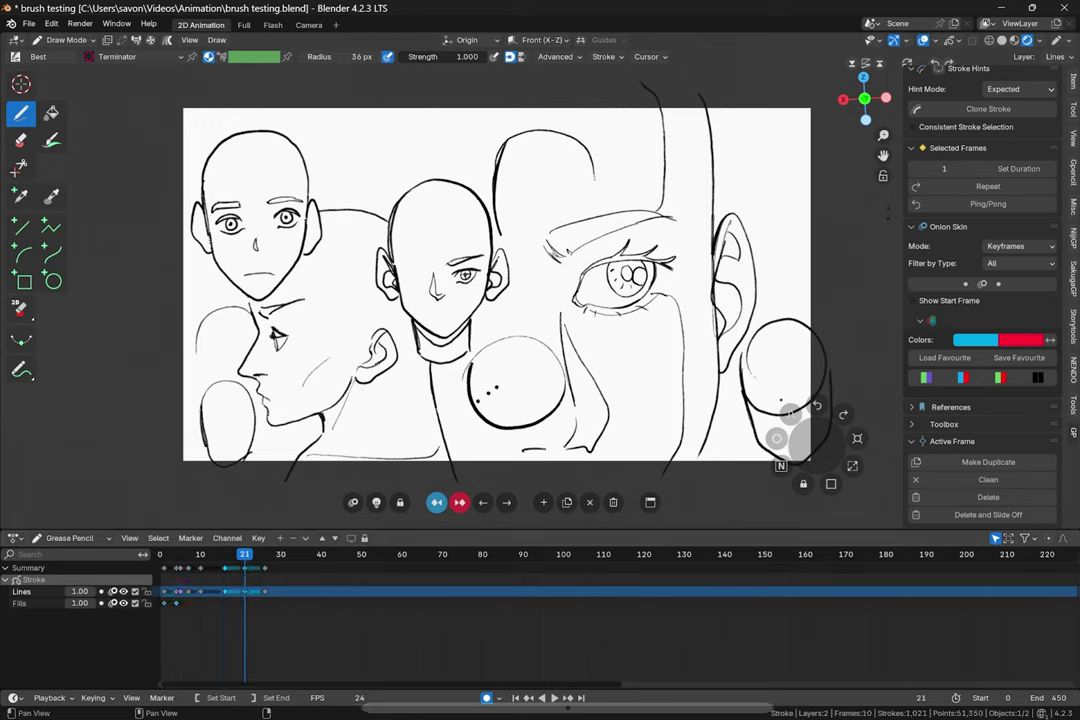
pyautogui.moveTo(245, 555); pyautogui.dragTo(229, 555)
pyautogui.keyDown('alt'); pyautogui.scroll(-4, 200, 475); pyautogui.keyUp('alt')
# Step: Move all strokes on frame 21 up and to the right in Edit Mode
pyautogui.press('Tab')
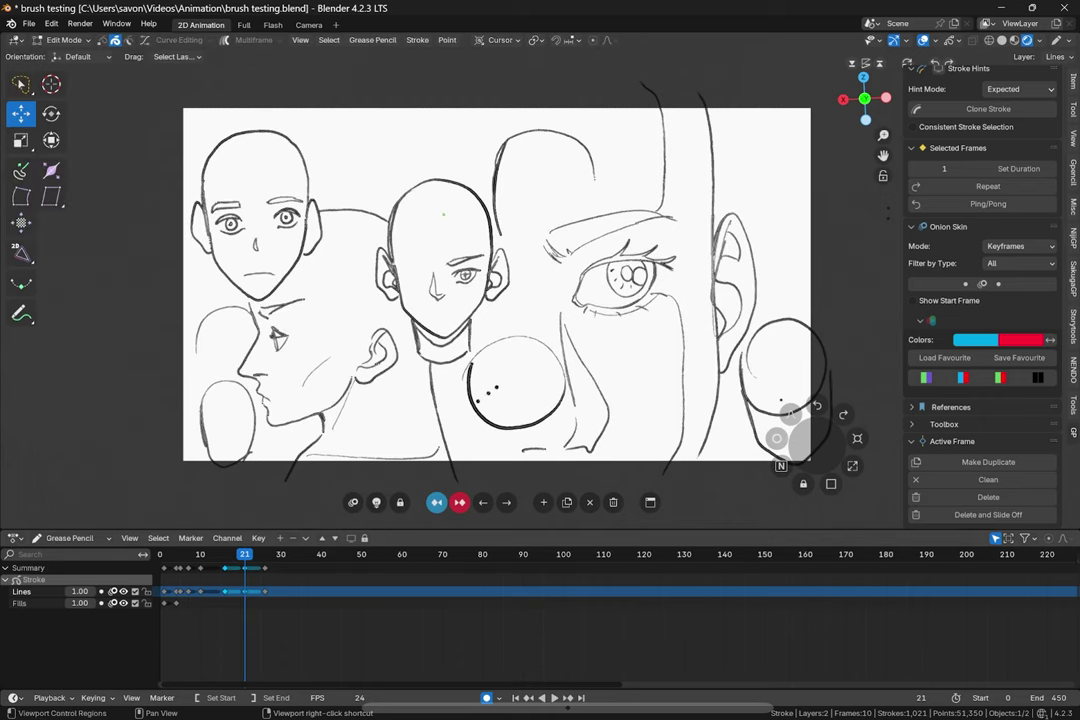
pyautogui.press('a')
pyautogui.press('g')
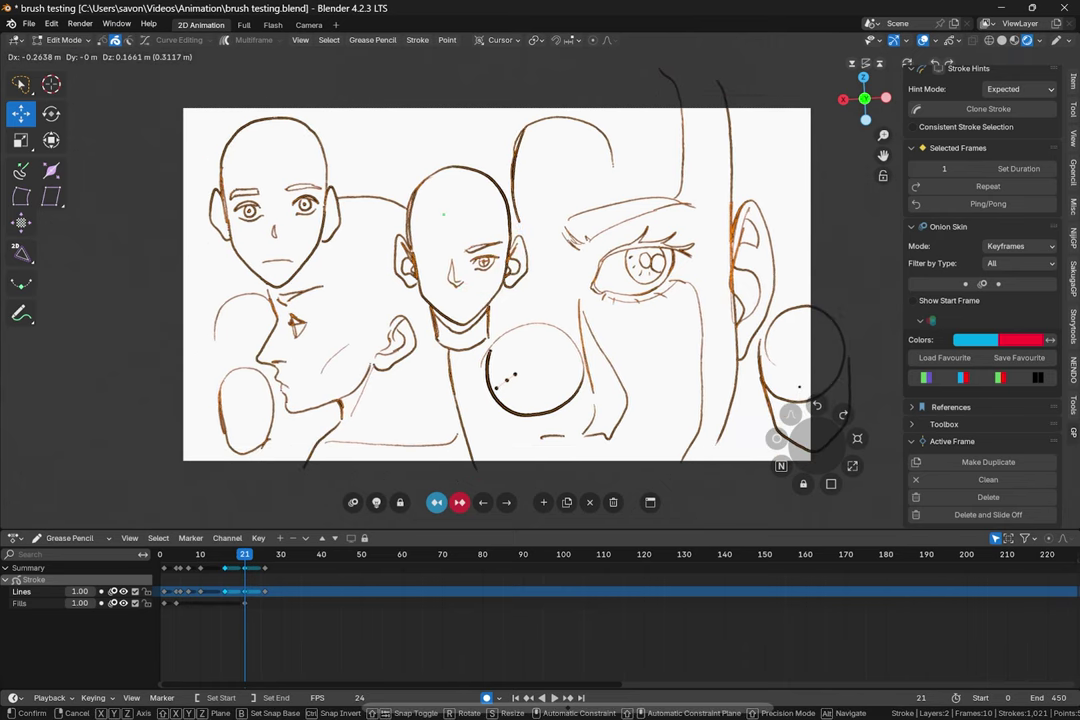
pyautogui.press('Return')
pyautogui.moveTo(245, 554)
pyautogui.mouseDown()
pyautogui.moveTo(225, 554)
pyautogui.moveTo(265, 554)
pyautogui.moveTo(245, 554)
pyautogui.mouseUp()
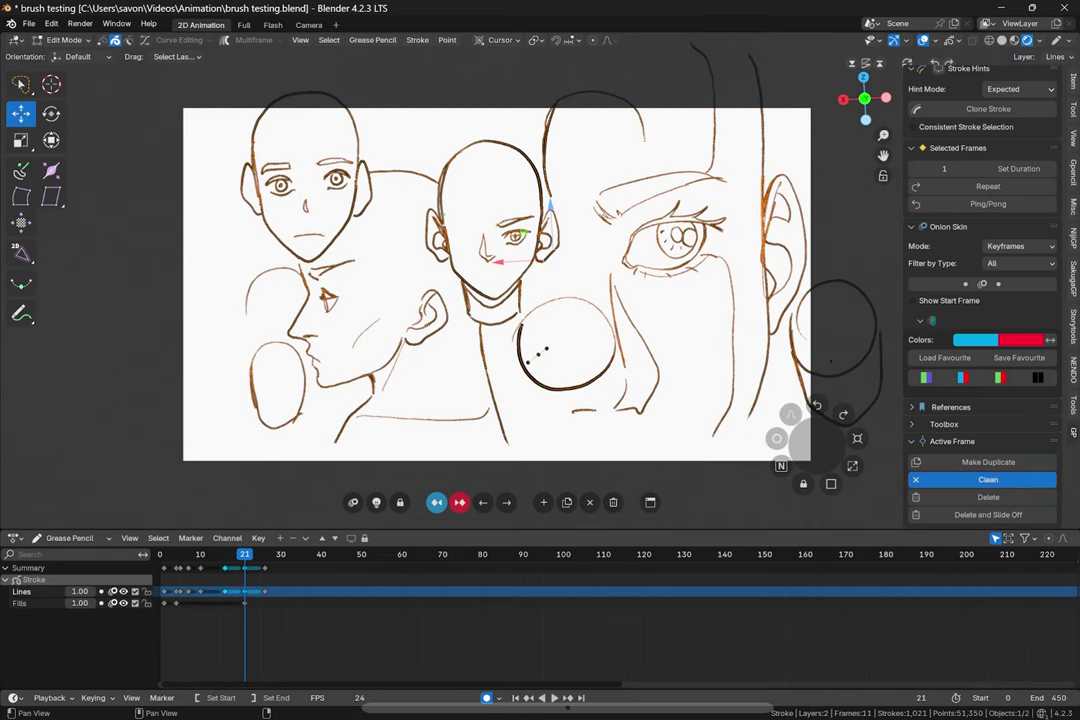
# Step: Try Clean on the drawing at frame 21, undo it, and delete the active frame
pyautogui.press('Delete')
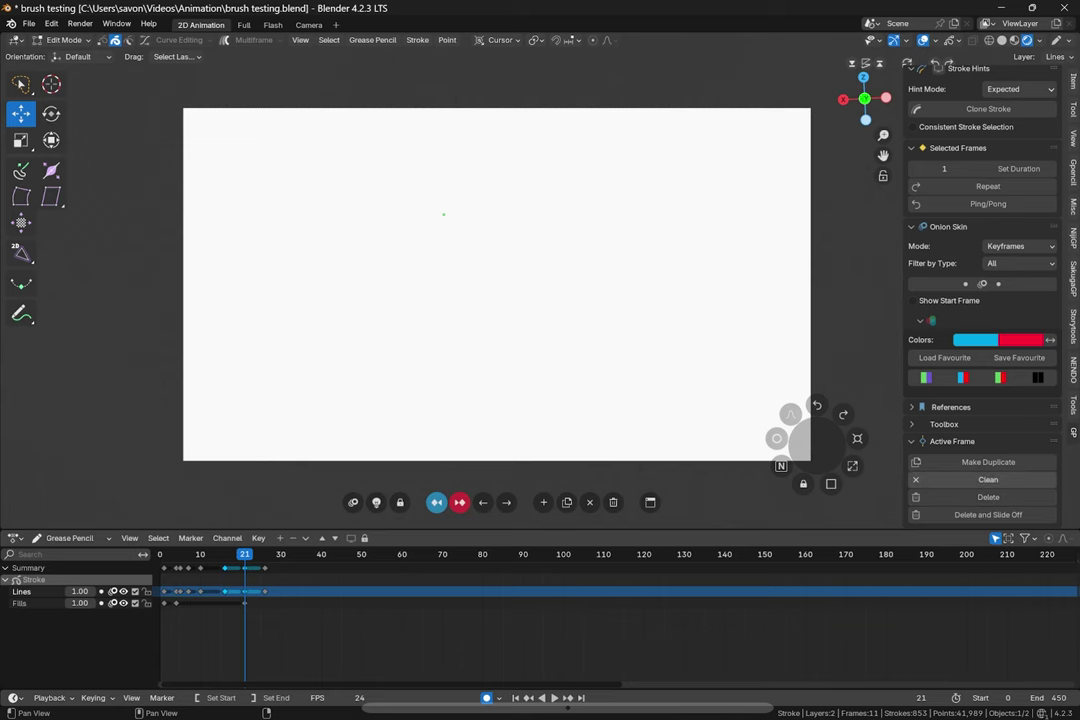
pyautogui.hotkey('ctrl', 'z')
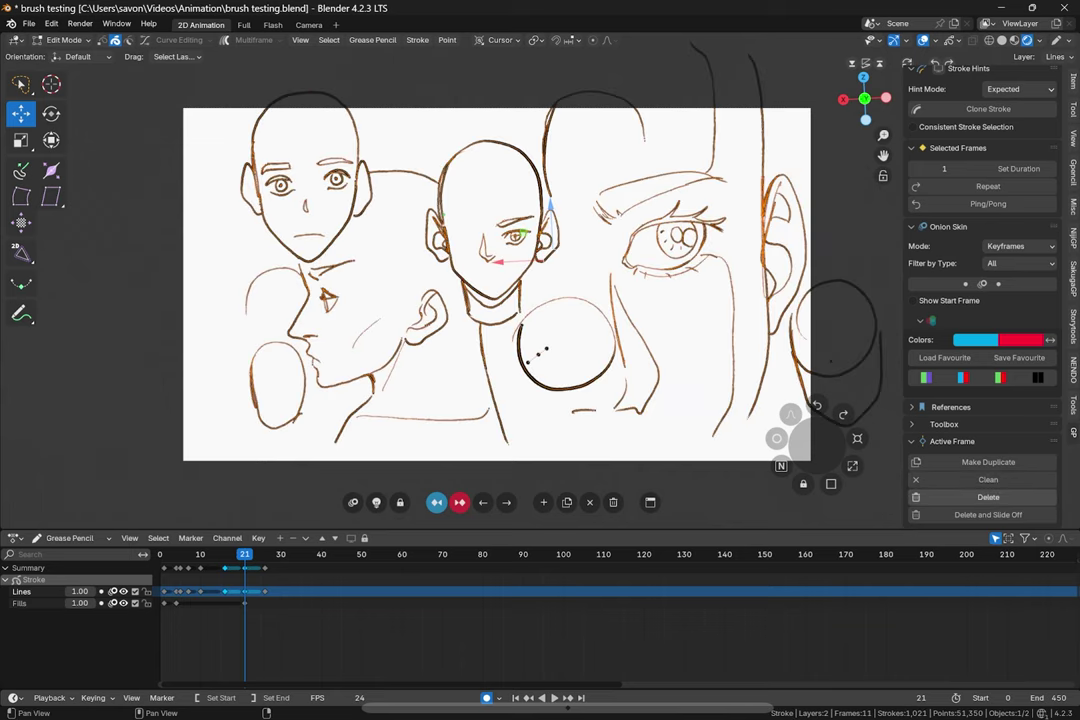
pyautogui.click(988, 497)
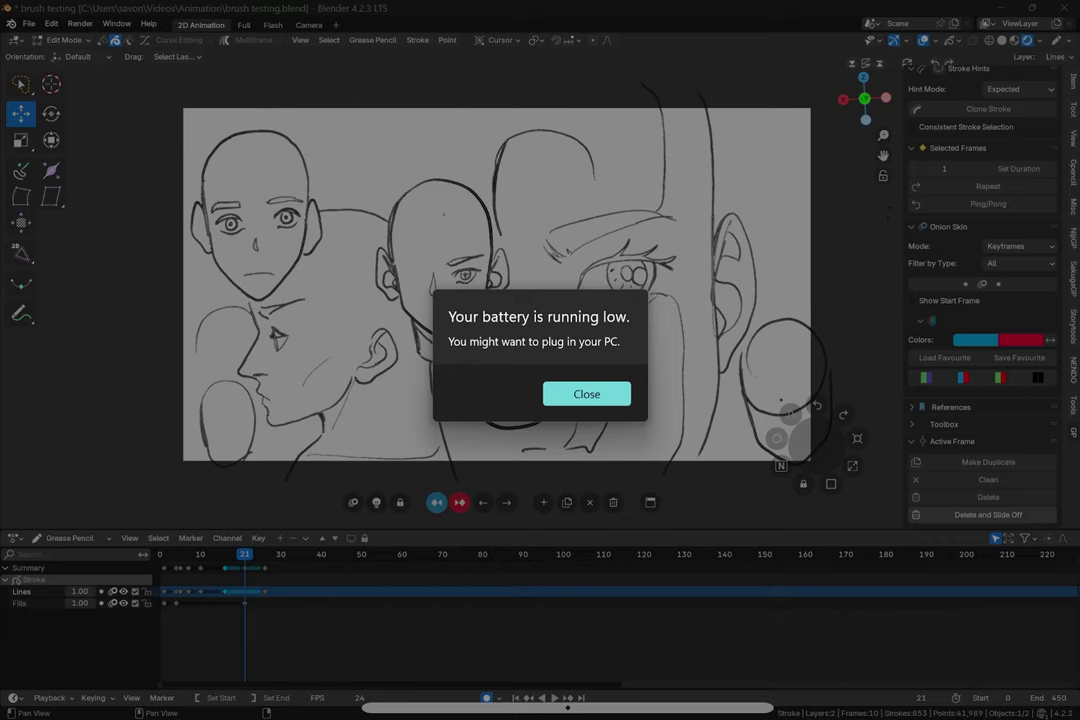
# Step: Dismiss the low-battery notice and undo the last frame deletion and keyframe duplication
pyautogui.click(586, 393)
pyautogui.hotkey('ctrl', 'z')
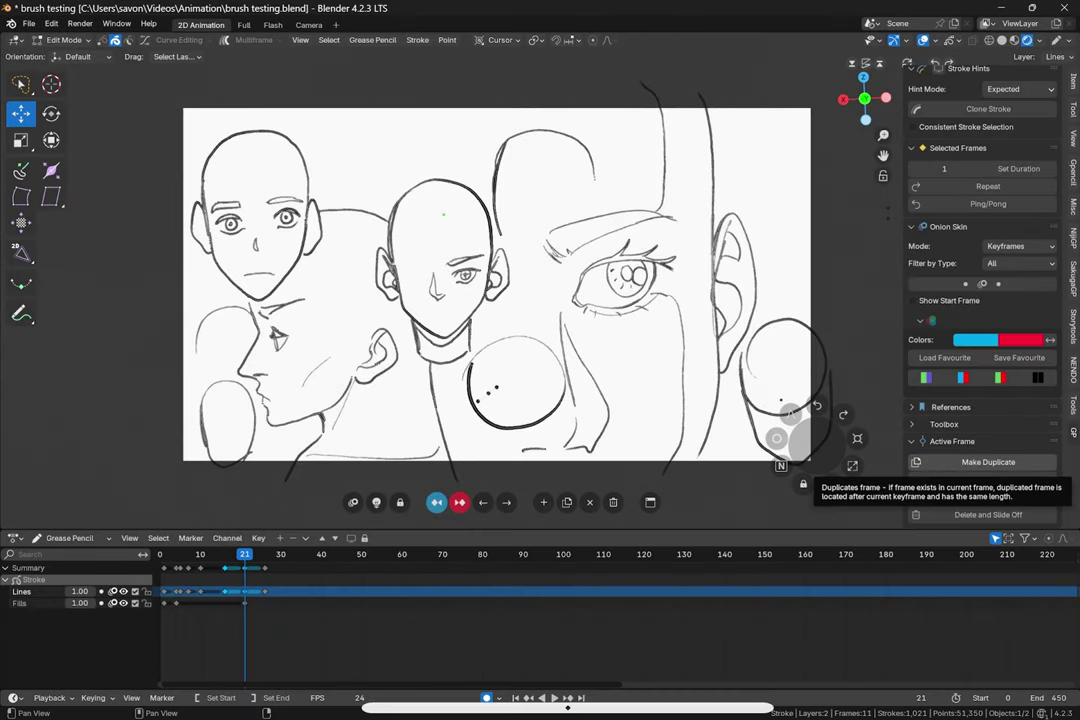
pyautogui.hotkey('ctrl', 'z')
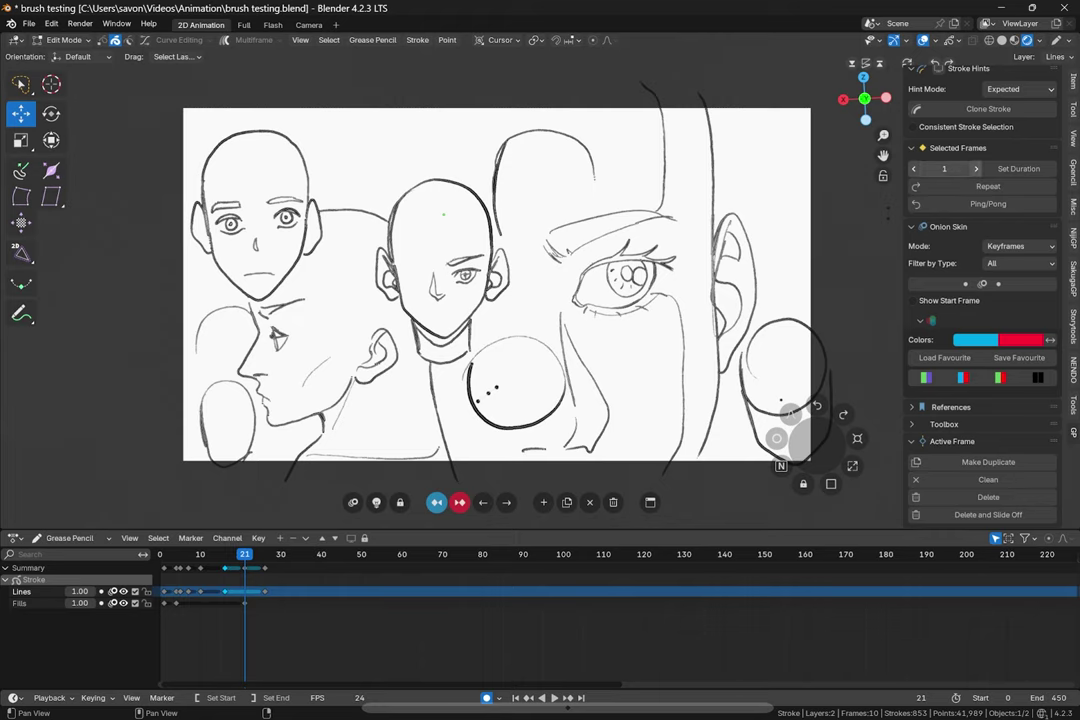
# Step: Try Set Duration with a value of 1 on the selected frames, scrub the timeline around frame 17, and undo it
pyautogui.click(1018, 169)
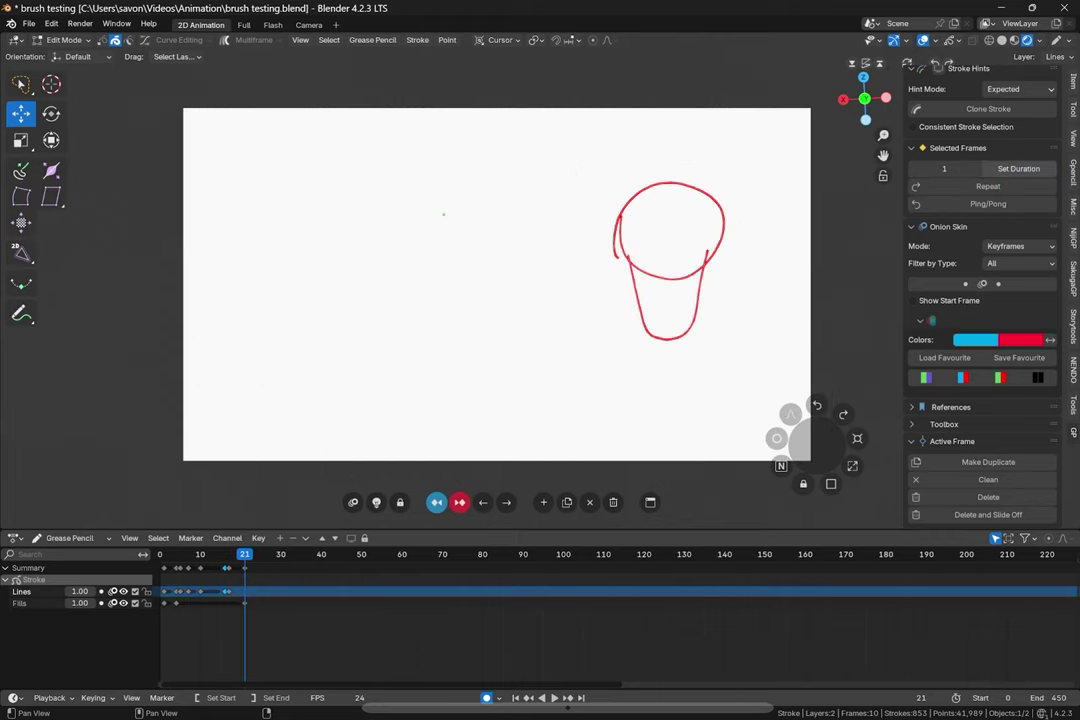
pyautogui.moveTo(244, 555); pyautogui.dragTo(232, 555)
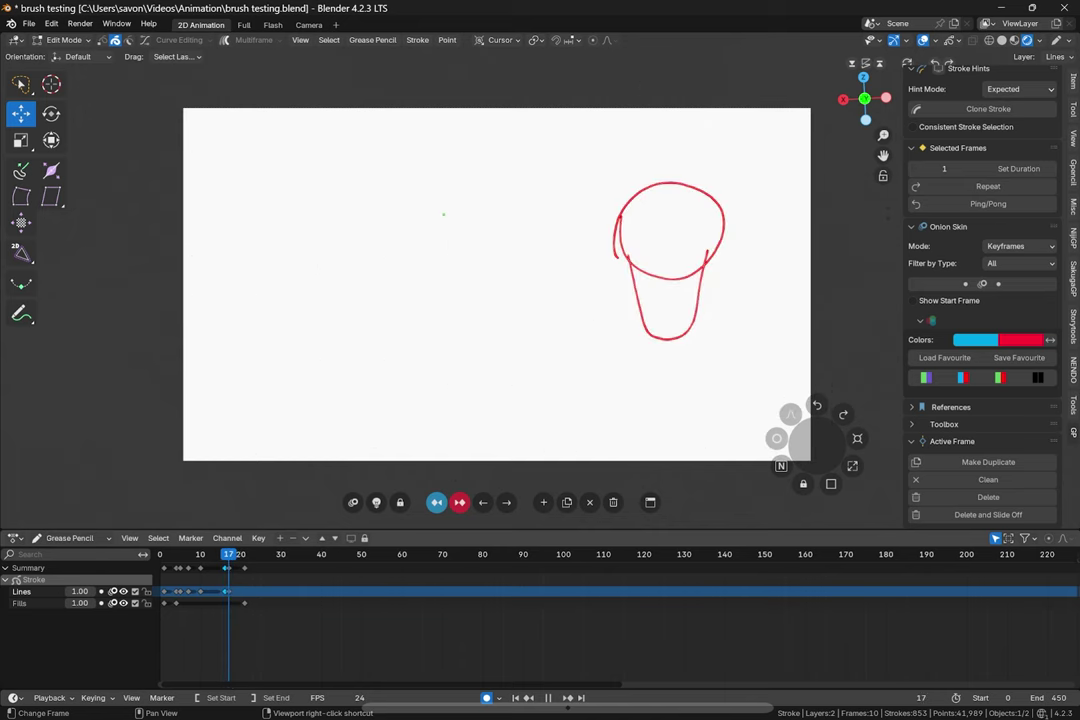
pyautogui.moveTo(228, 554); pyautogui.dragTo(233, 554)
pyautogui.hotkey('ctrl', 'z')
pyautogui.hotkey('ctrl', 'z')
# Step: Draw a red triangle from three separate strokes near the middle of the canvas at frame 30 in Draw Mode
pyautogui.click(281, 554)
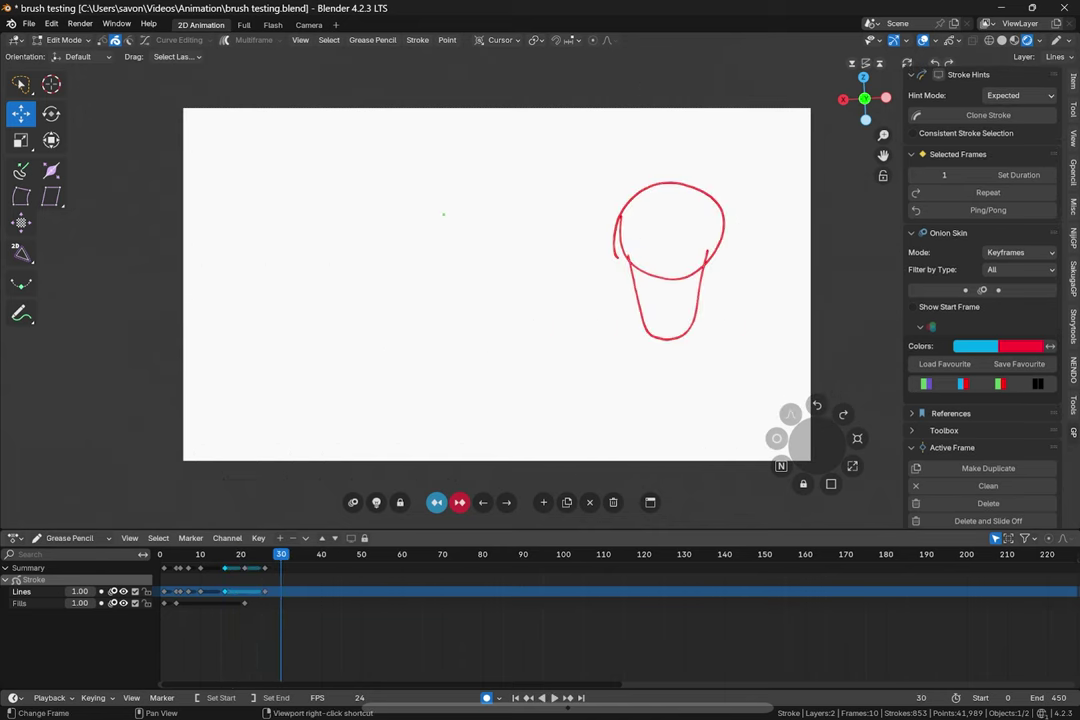
pyautogui.press('Tab')
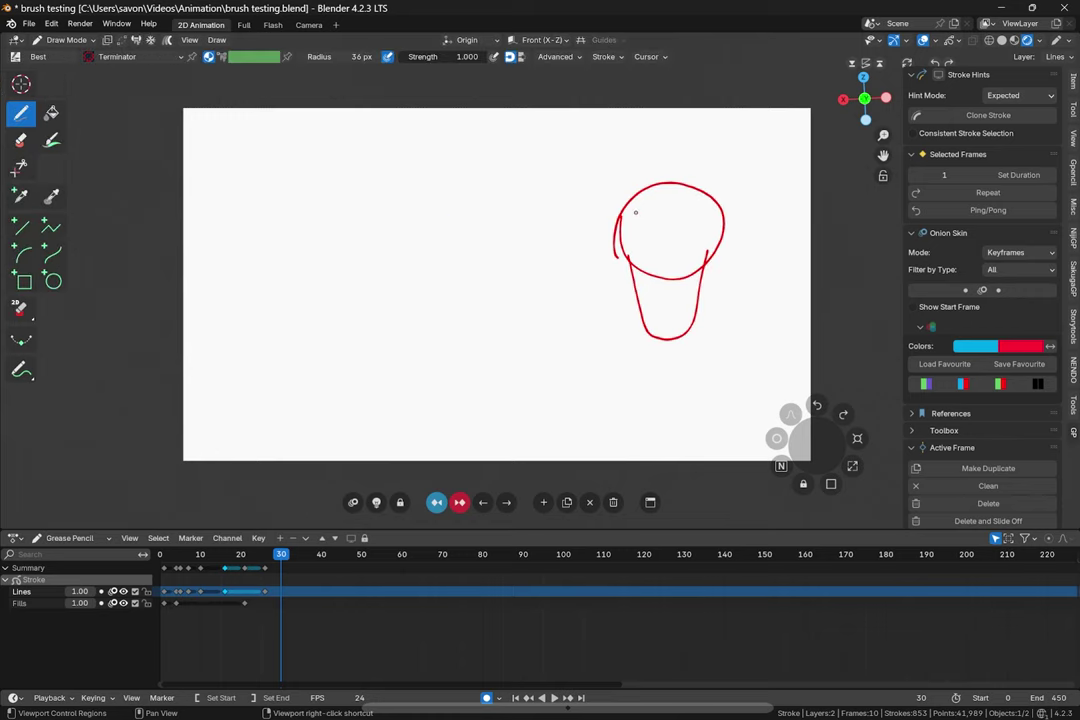
pyautogui.click(624, 180)
pyautogui.hotkey('ctrl', 'z')
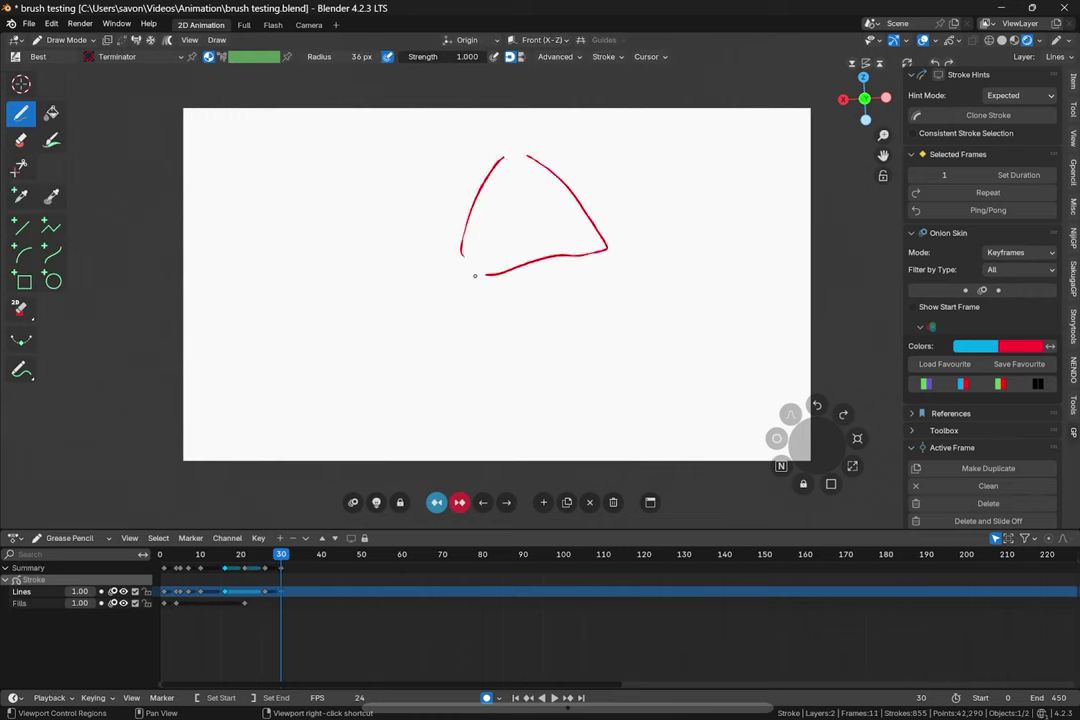
pyautogui.hotkey('ctrl', 'z')
pyautogui.hotkey('ctrl', 'z')
pyautogui.moveTo(466, 282)
pyautogui.mouseDown()
pyautogui.moveTo(507, 162)
pyautogui.moveTo(582, 278)
pyautogui.mouseUp()
pyautogui.moveTo(497, 290)
pyautogui.mouseDown()
pyautogui.moveTo(577, 286)
pyautogui.moveTo(462, 285)
pyautogui.mouseUp()
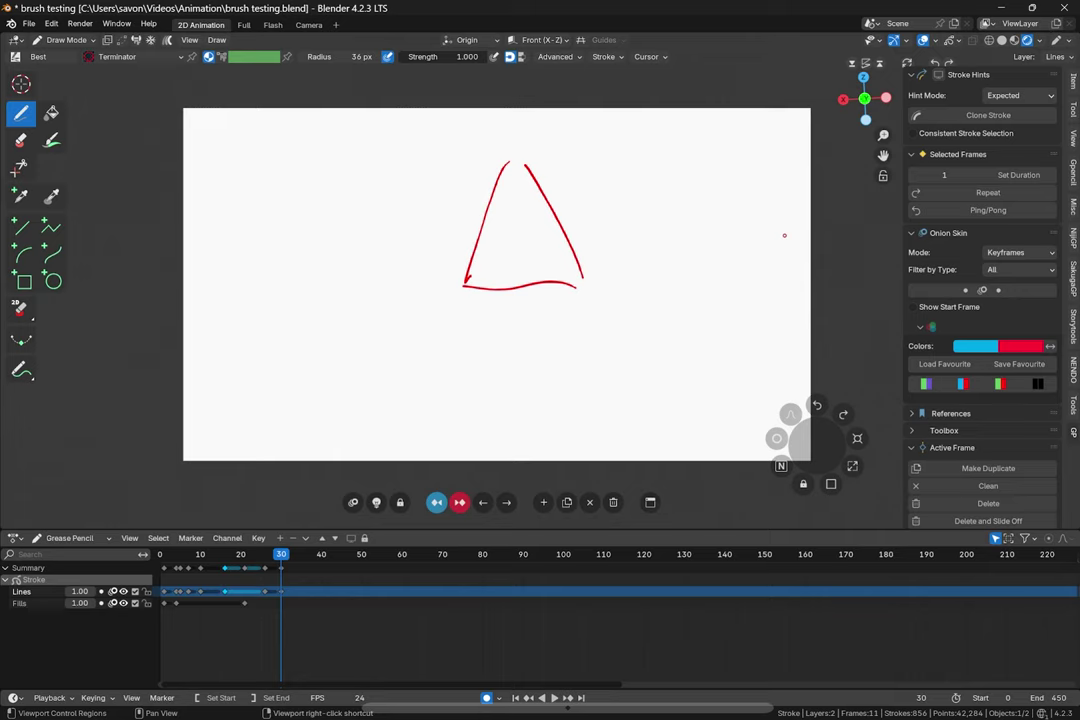
# Step: Draw a closed single-stroke triangle at frame 40, lower and farther right on the canvas
pyautogui.moveTo(282, 554); pyautogui.dragTo(321, 554)
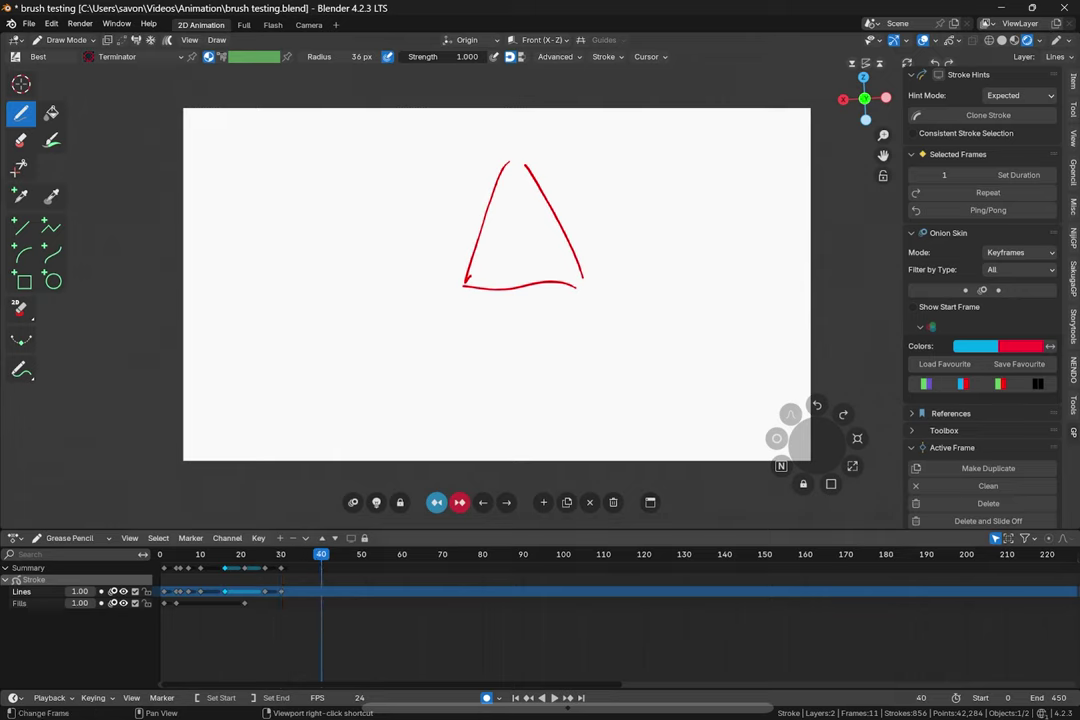
pyautogui.moveTo(608, 345)
pyautogui.mouseDown()
pyautogui.moveTo(716, 318)
pyautogui.moveTo(624, 362)
pyautogui.moveTo(608, 335)
pyautogui.mouseUp()
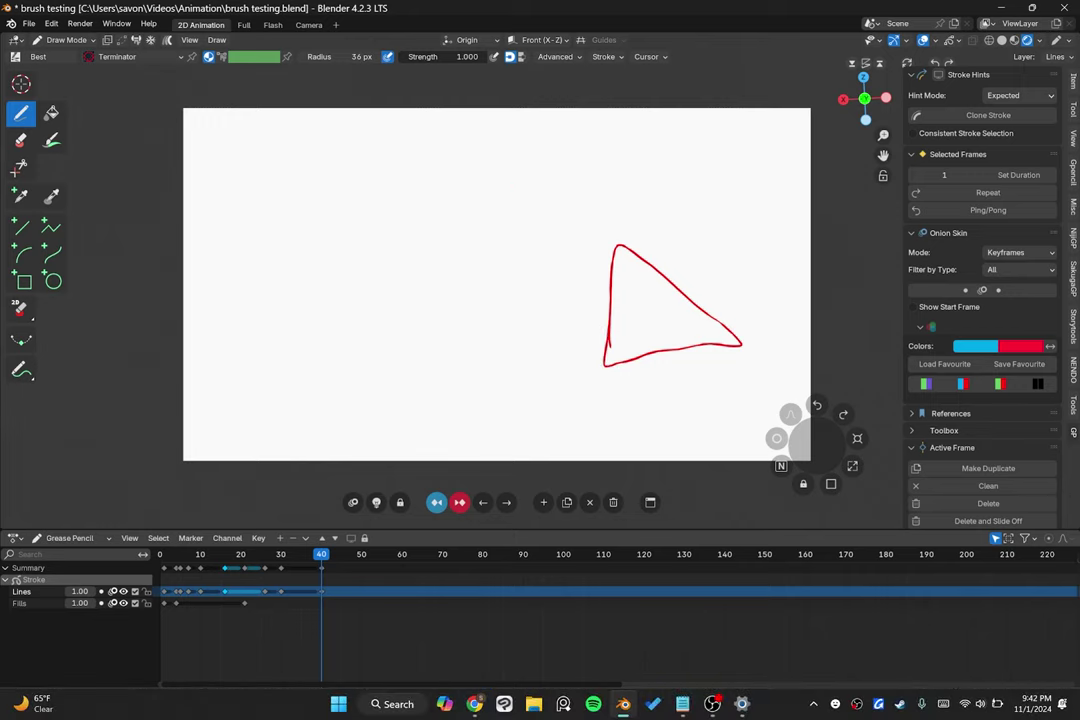
# Step: Try the Interpolate tool at frame 35 between the triangles on frames 30 and 40, and undo it
pyautogui.click(21, 339)
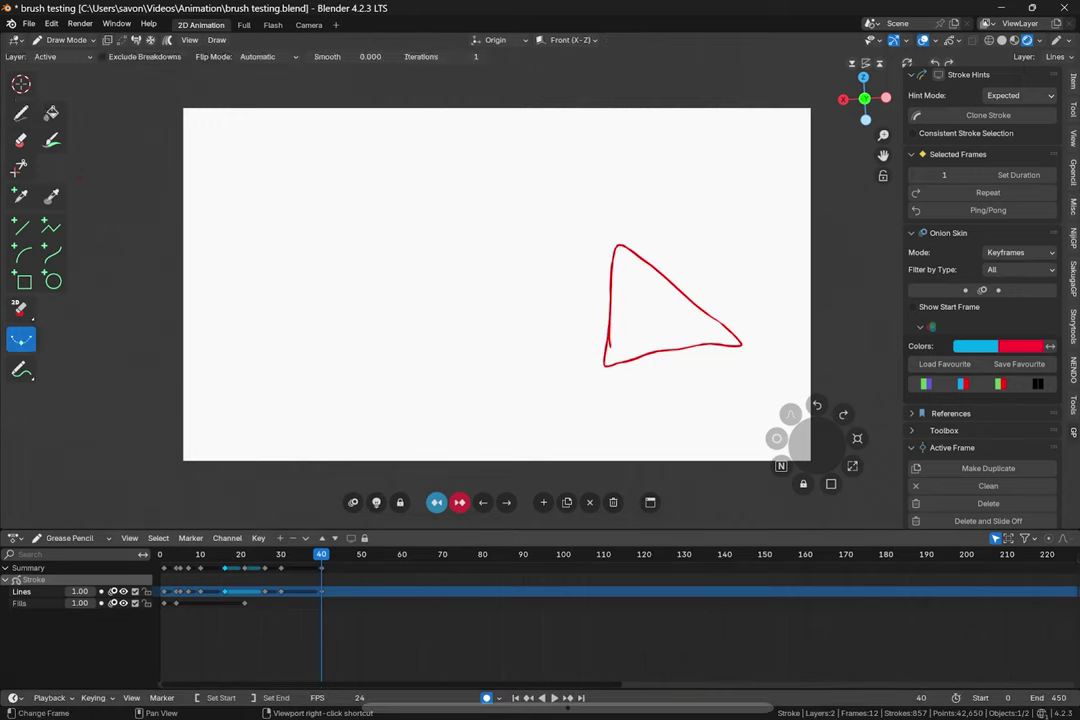
pyautogui.moveTo(321, 554); pyautogui.dragTo(301, 554)
pyautogui.moveTo(490, 280)
pyautogui.mouseDown()
pyautogui.moveTo(727, 285)
pyautogui.moveTo(637, 285)
pyautogui.mouseUp()
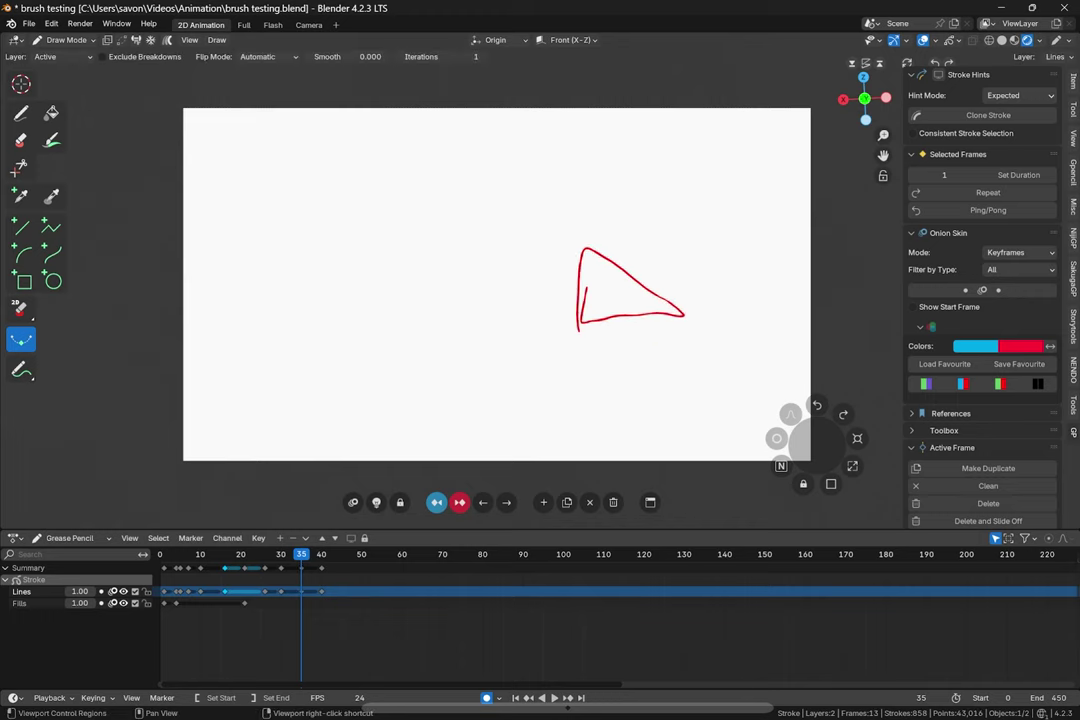
pyautogui.hotkey('ctrl', 'z')
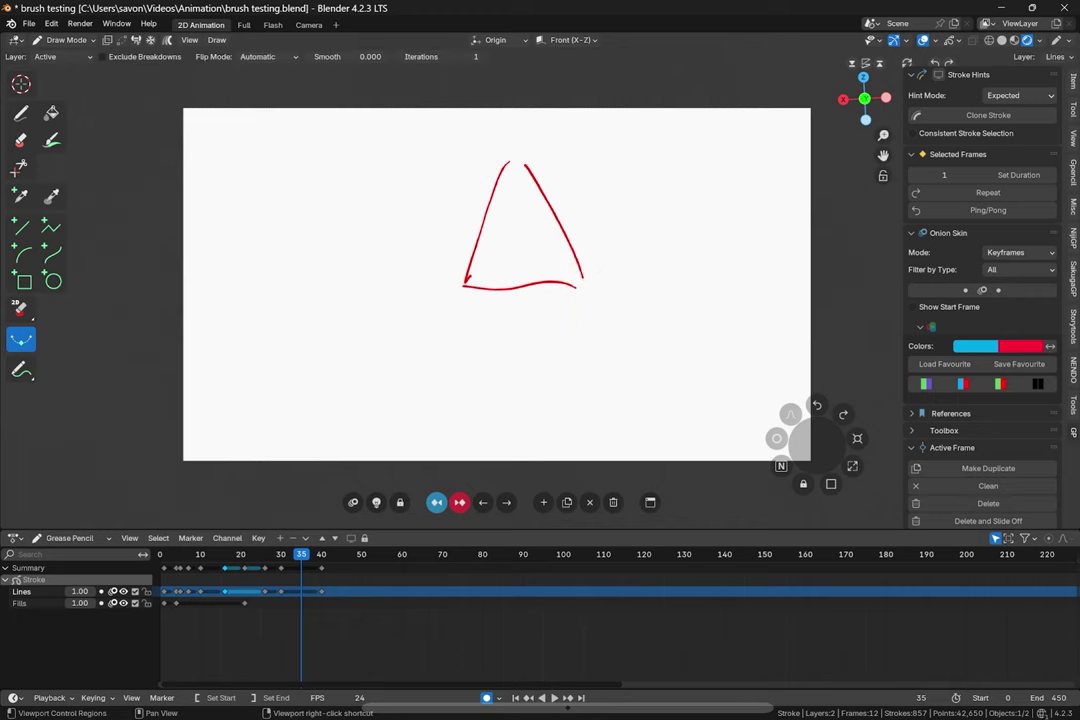
# Step: Try the Interpolate tool again at frame 35 in Edit Mode and undo it
pyautogui.press('Tab')
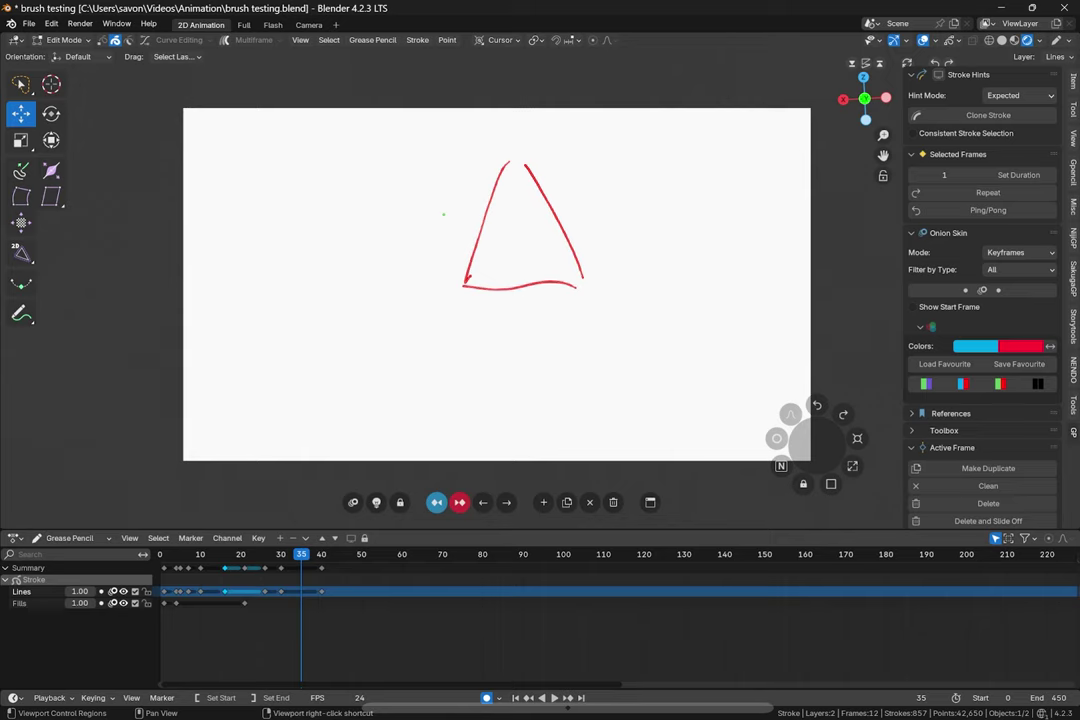
pyautogui.click(21, 284)
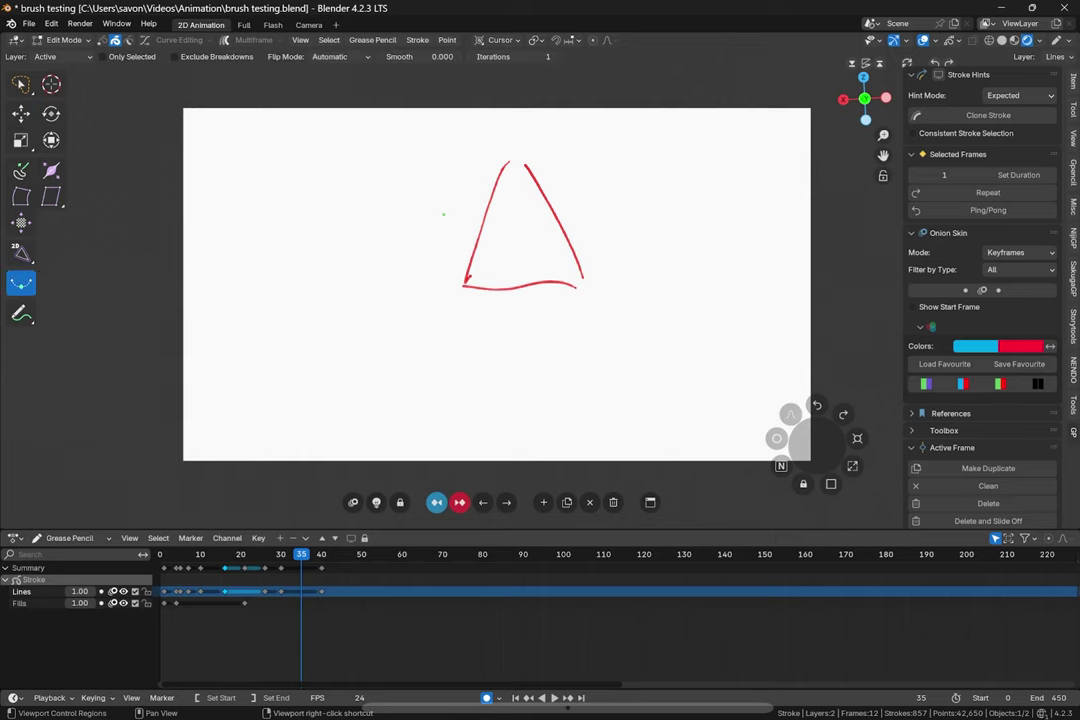
pyautogui.moveTo(510, 300); pyautogui.dragTo(735, 300)
pyautogui.hotkey('ctrl', 'z')
# Step: Try Interpolate Sequence between the triangles on frames 30 and 40, play the animation, and undo the interpolation
pyautogui.click(300, 40)
pyautogui.moveTo(372, 40)
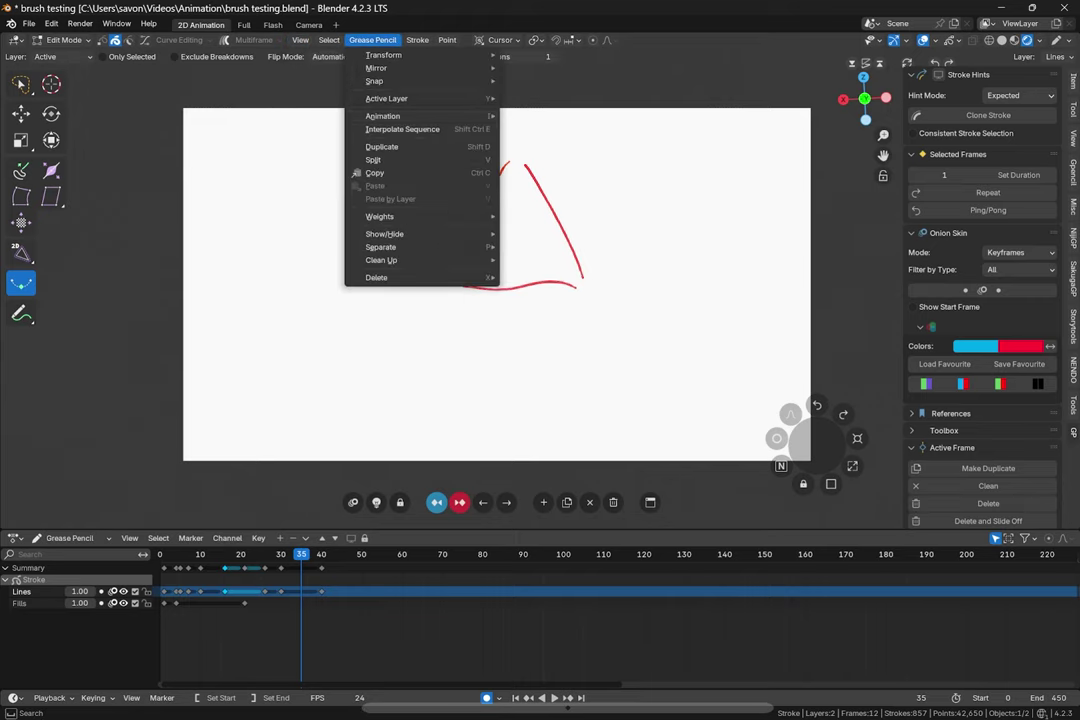
pyautogui.click(402, 129)
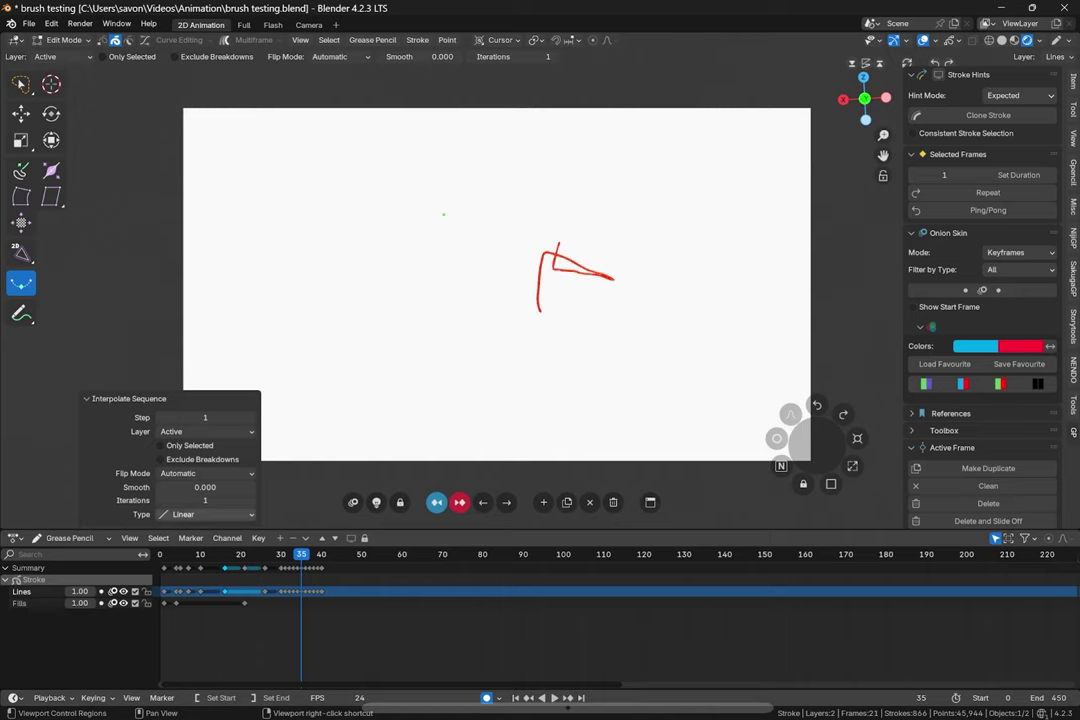
pyautogui.press('space')
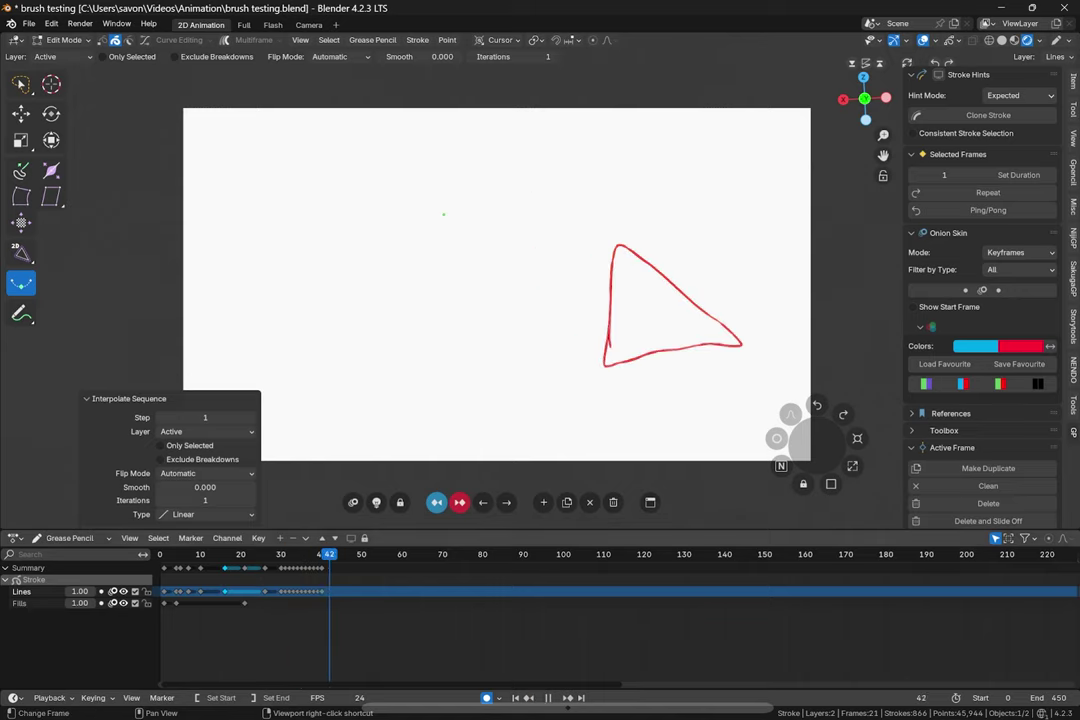
pyautogui.press('Escape')
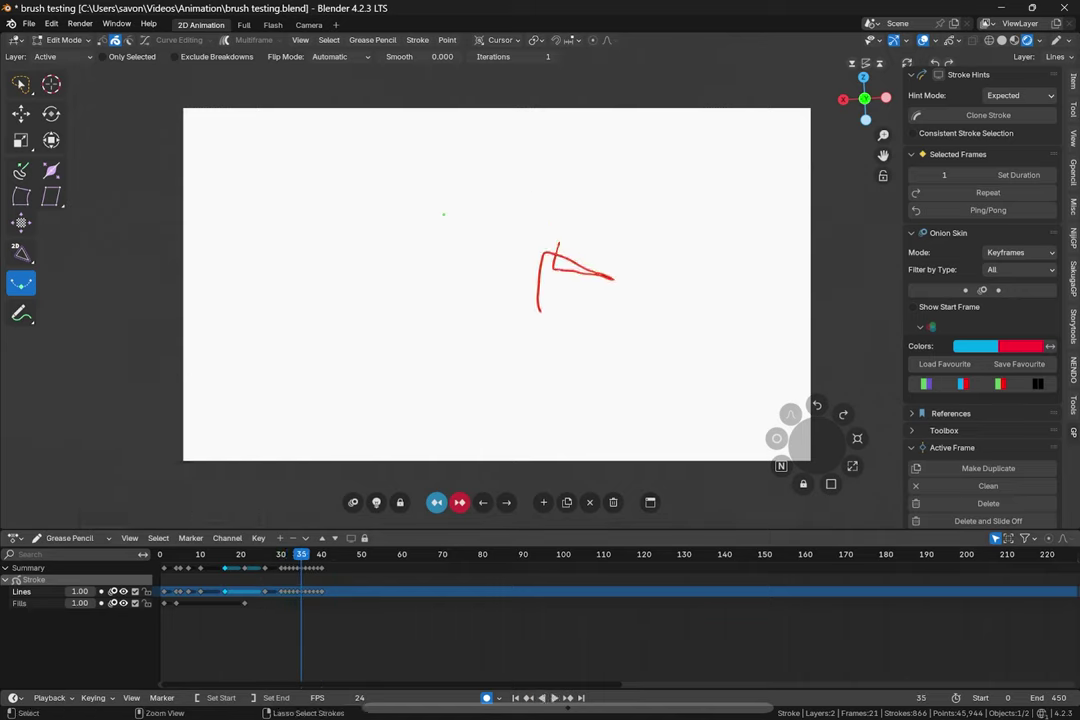
pyautogui.hotkey('ctrl', 'z')
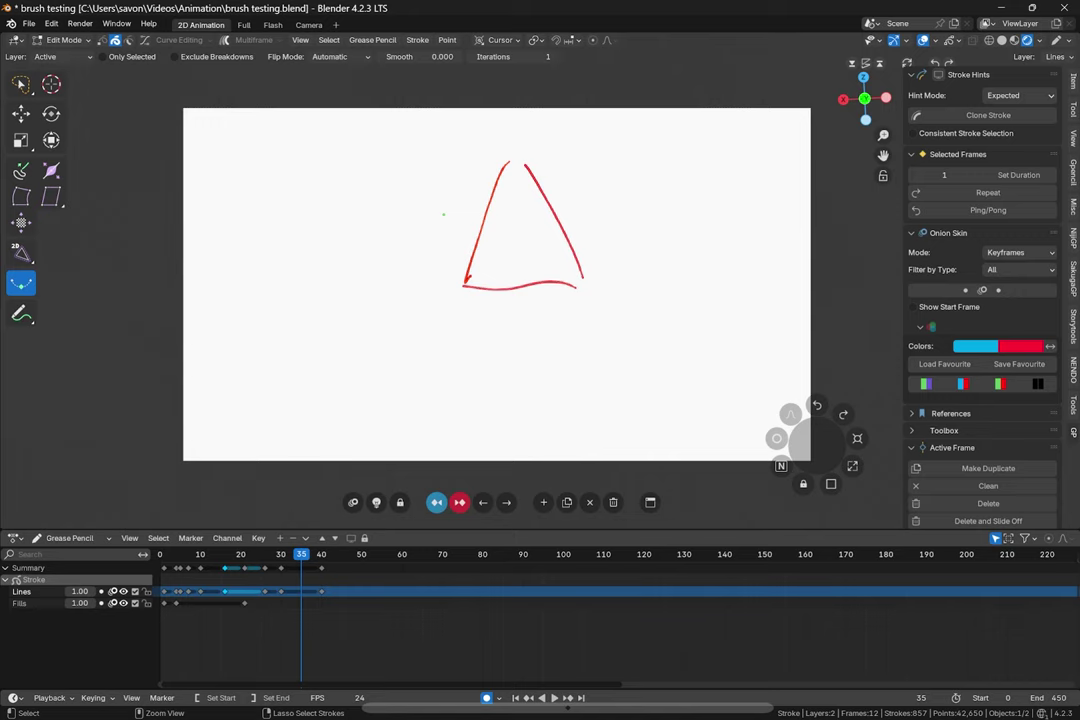
# Step: Remove the closed triangle at frame 40 in Draw Mode, leaving a blank keyframe with the stroke hint shown
pyautogui.press('Tab')
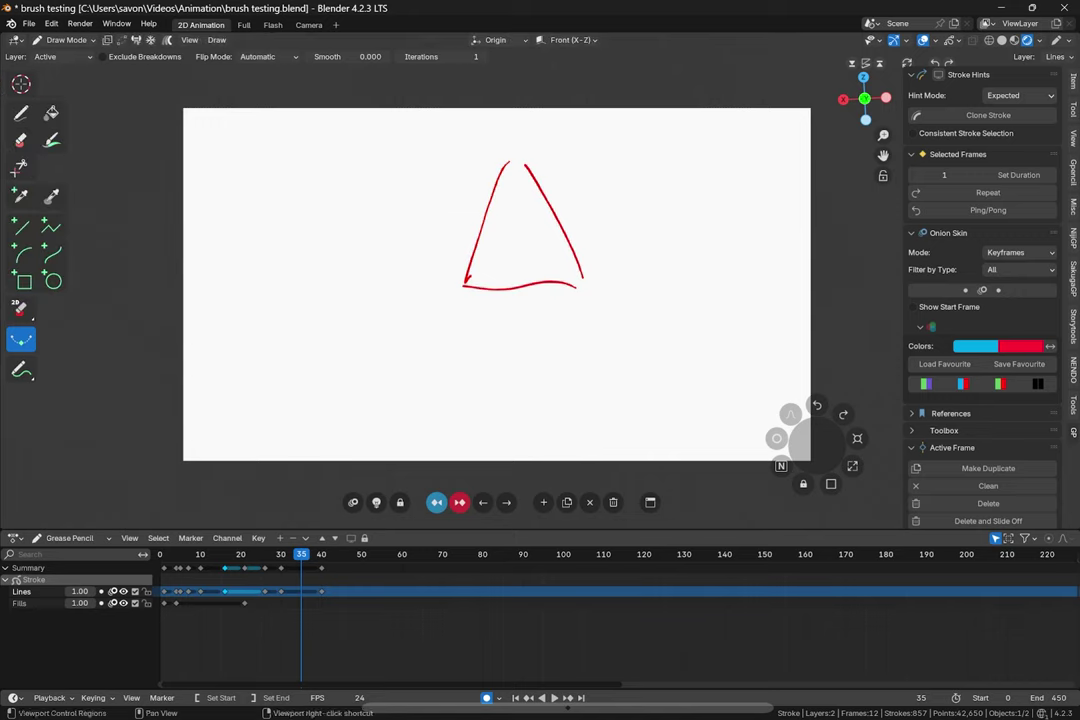
pyautogui.press('Up')
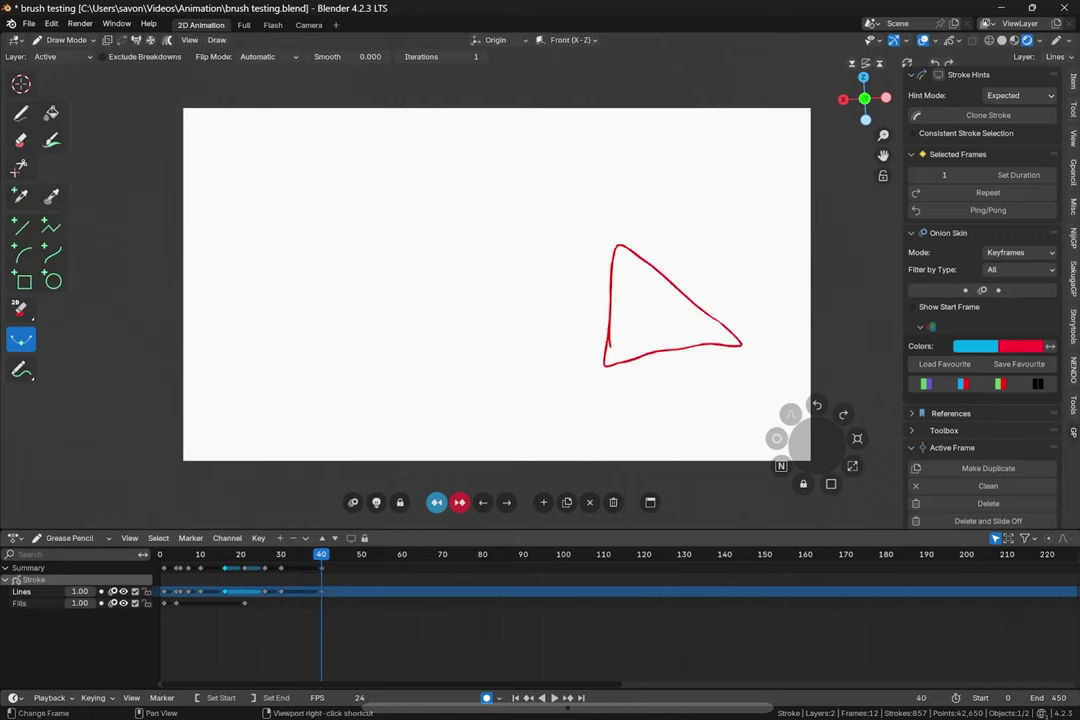
pyautogui.press('Delete')
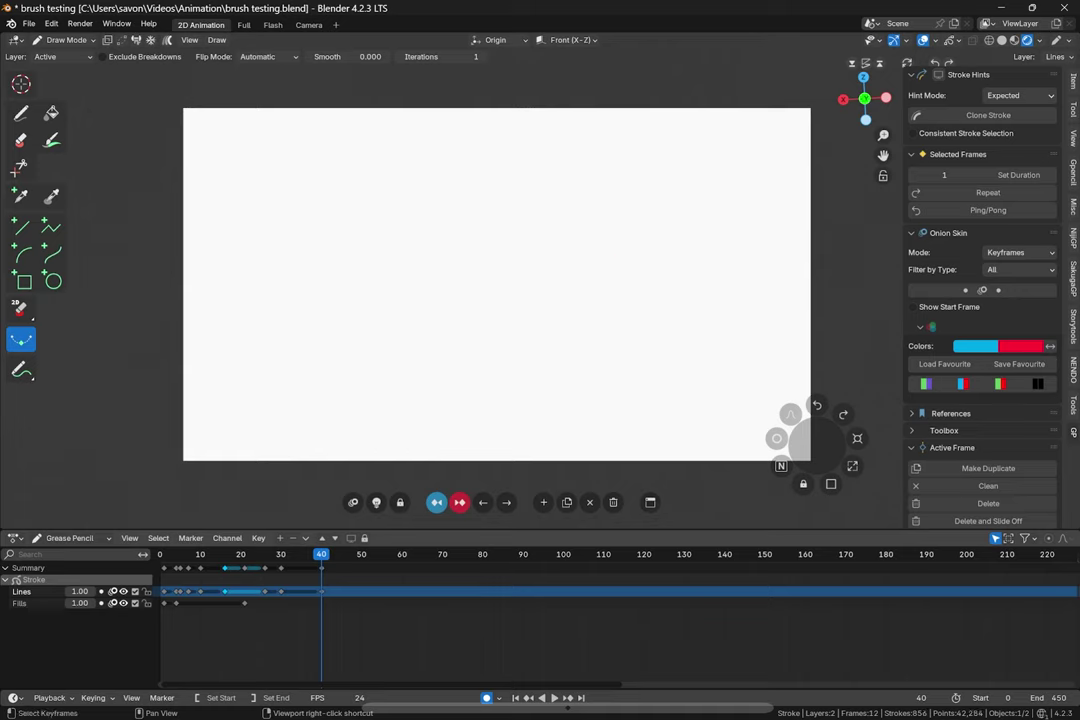
pyautogui.hotkey('ctrl', 'z')
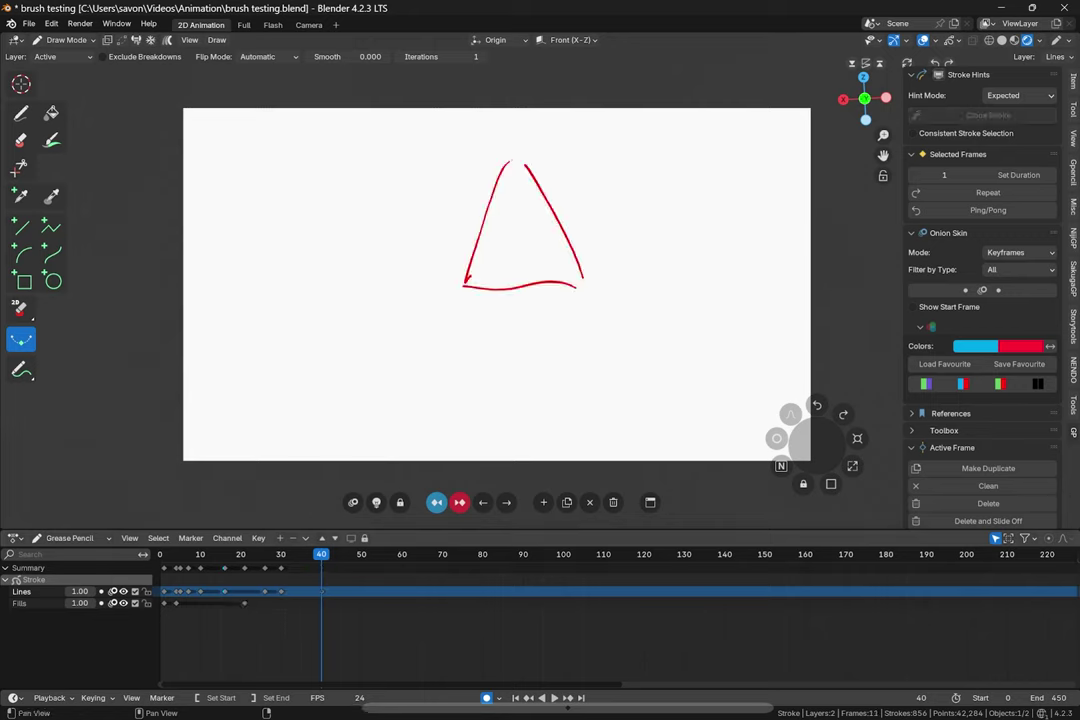
pyautogui.hotkey('ctrl', 'shift', 'z')
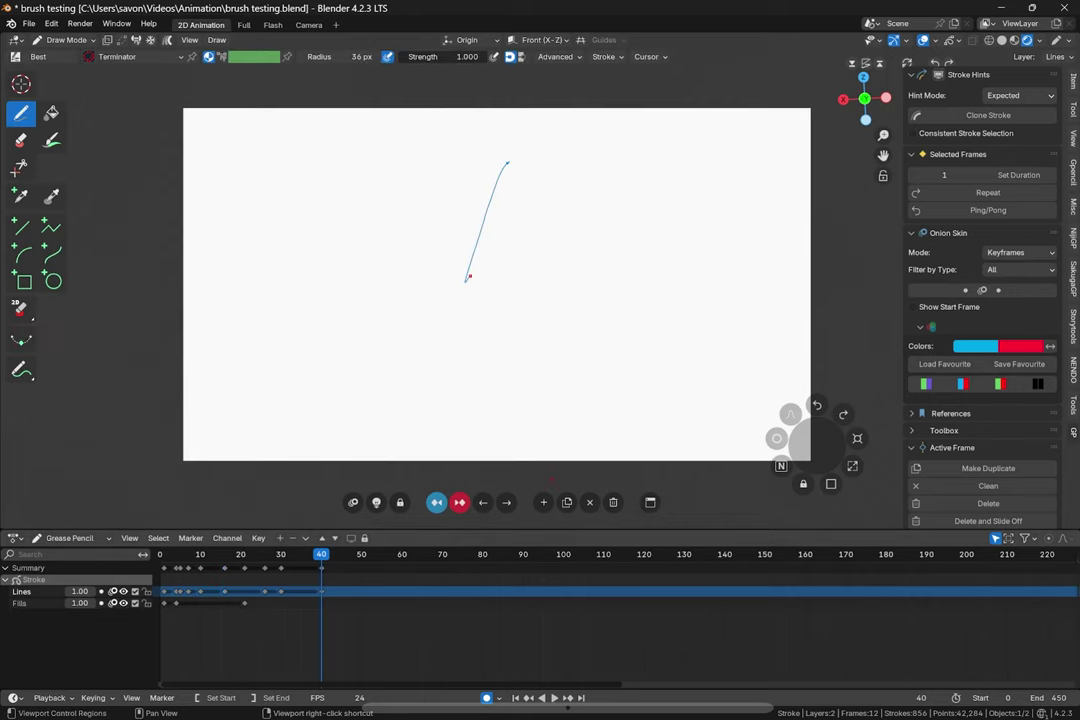
# Step: Draw the triangle's two sides at frame 40, copy its base with Clone Stroke, and fit the base to the sides
pyautogui.moveTo(523, 271)
pyautogui.mouseDown()
pyautogui.moveTo(567, 160)
pyautogui.moveTo(612, 255)
pyautogui.mouseUp()
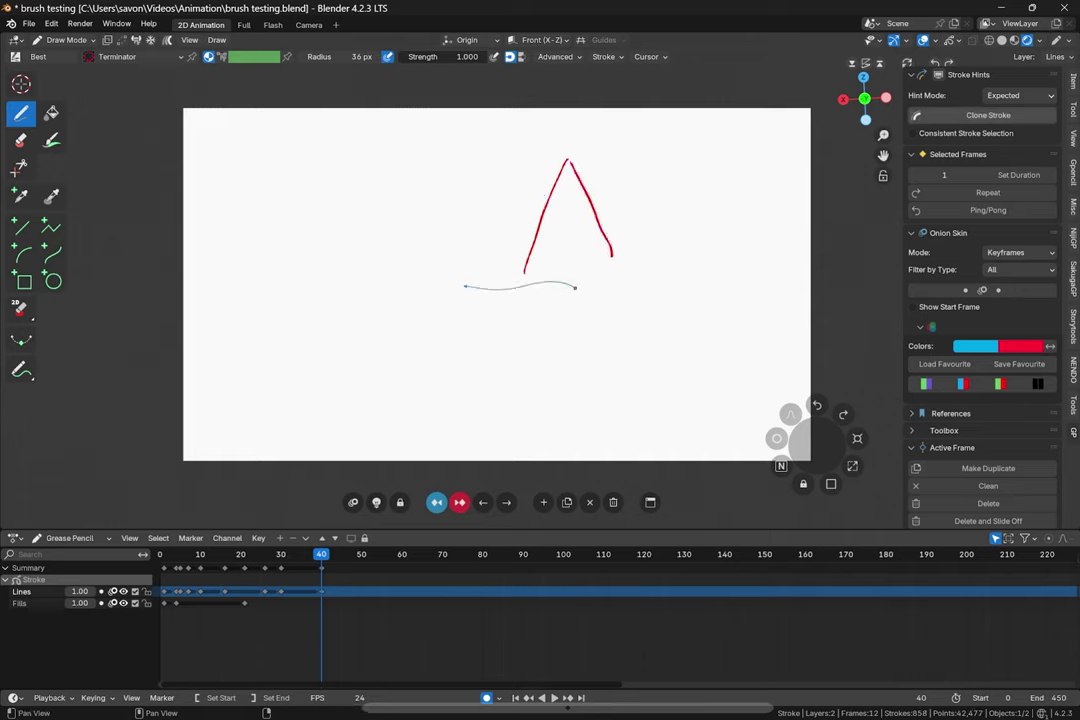
pyautogui.click(988, 115)
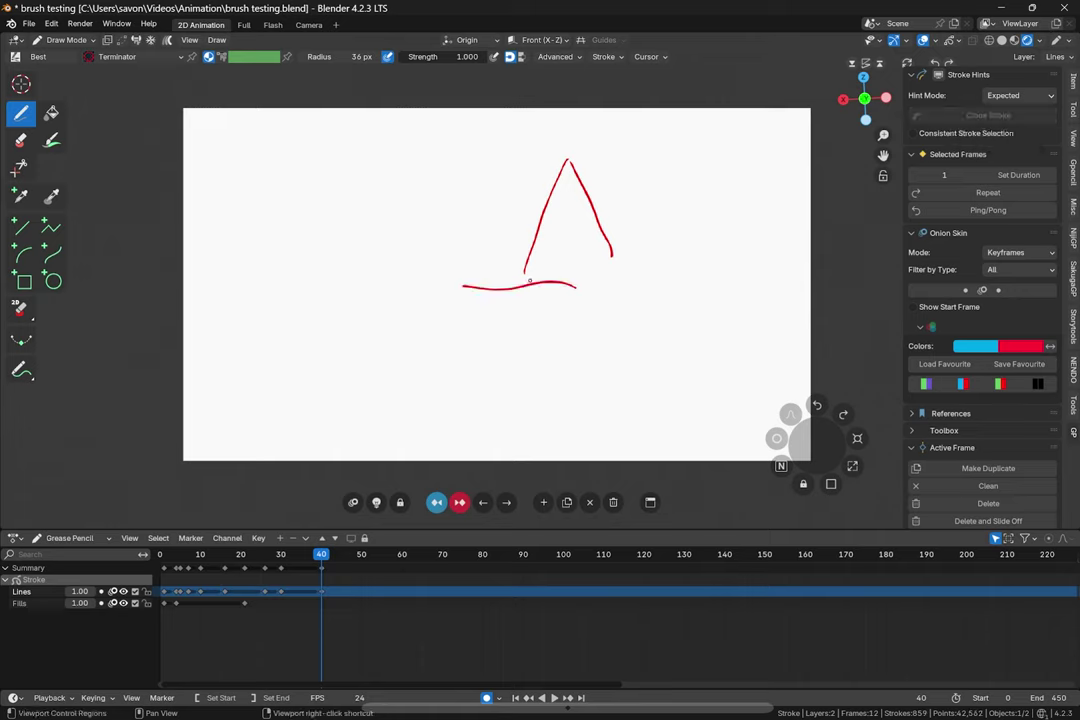
pyautogui.moveTo(537, 284)
pyautogui.mouseDown()
pyautogui.moveTo(591, 266)
pyautogui.moveTo(598, 275)
pyautogui.mouseUp()
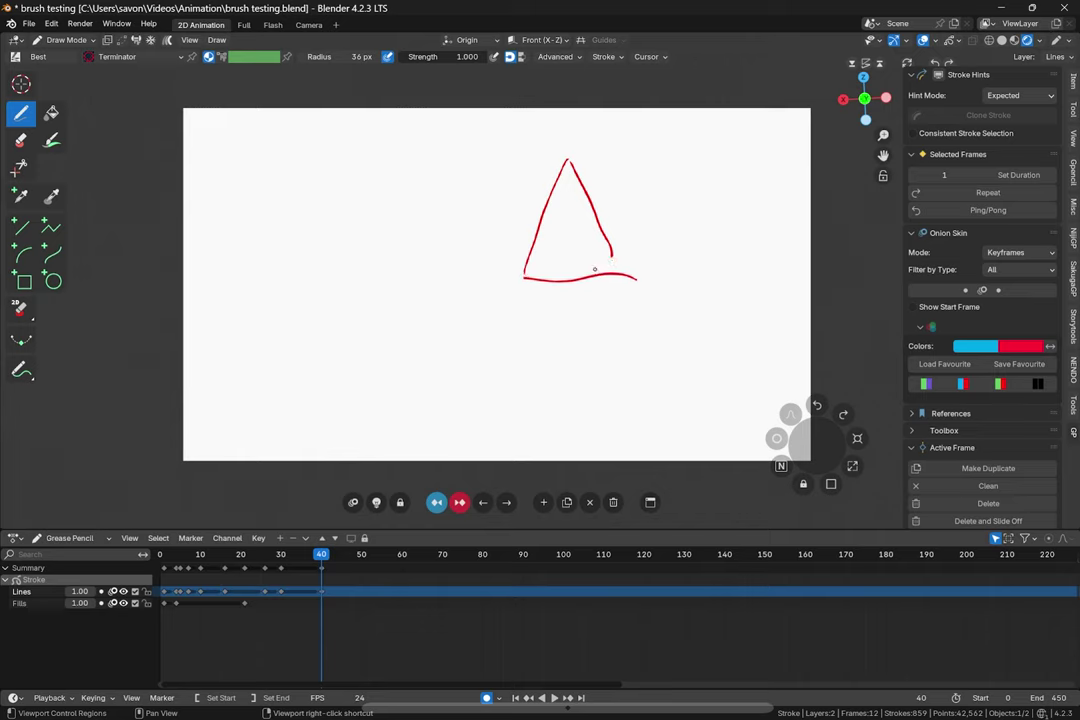
pyautogui.moveTo(604, 270)
pyautogui.mouseDown()
pyautogui.moveTo(636, 276)
pyautogui.moveTo(620, 263)
pyautogui.moveTo(628, 274)
pyautogui.mouseUp()
pyautogui.press('Escape')
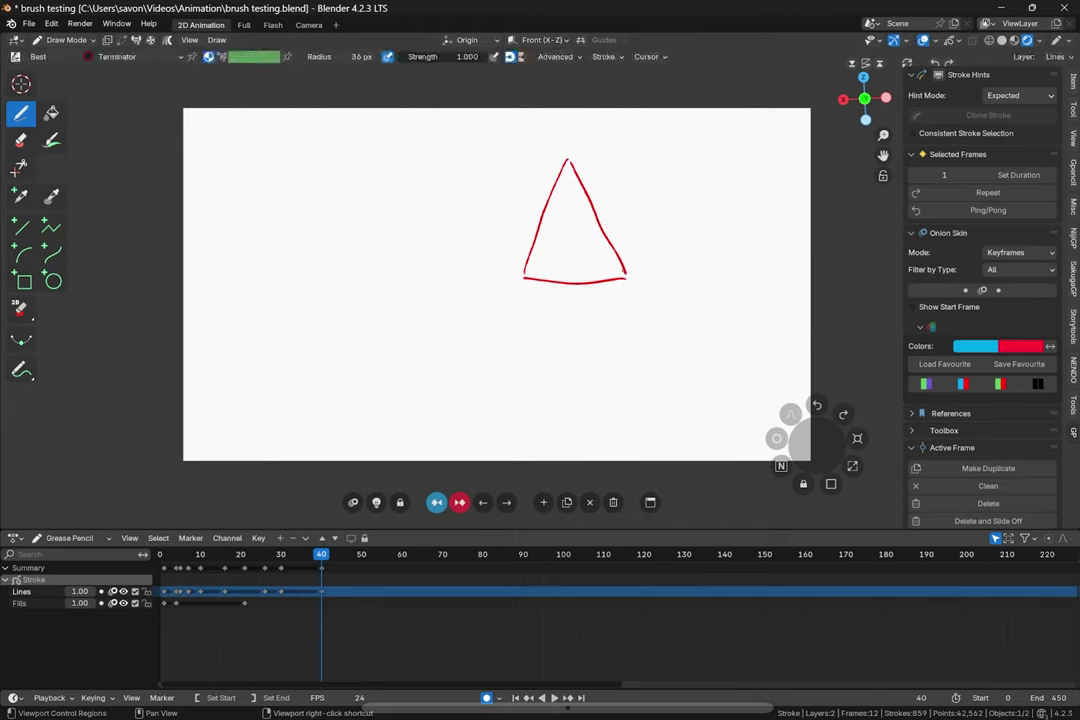
# Step: Try Interpolate Sequence in Edit Mode at frame 35 between the matching three-stroke triangles, play the result, and undo the interpolation
pyautogui.keyDown('alt'); pyautogui.scroll(4, 265, 478); pyautogui.keyUp('alt')
pyautogui.press('Tab')
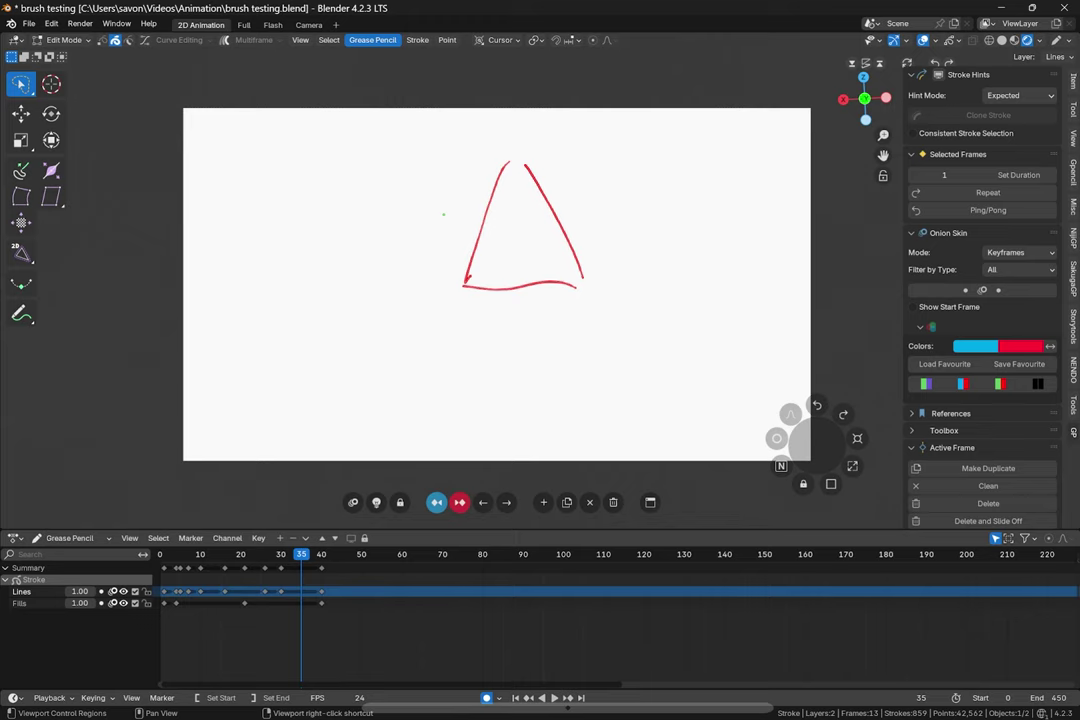
pyautogui.click(373, 40)
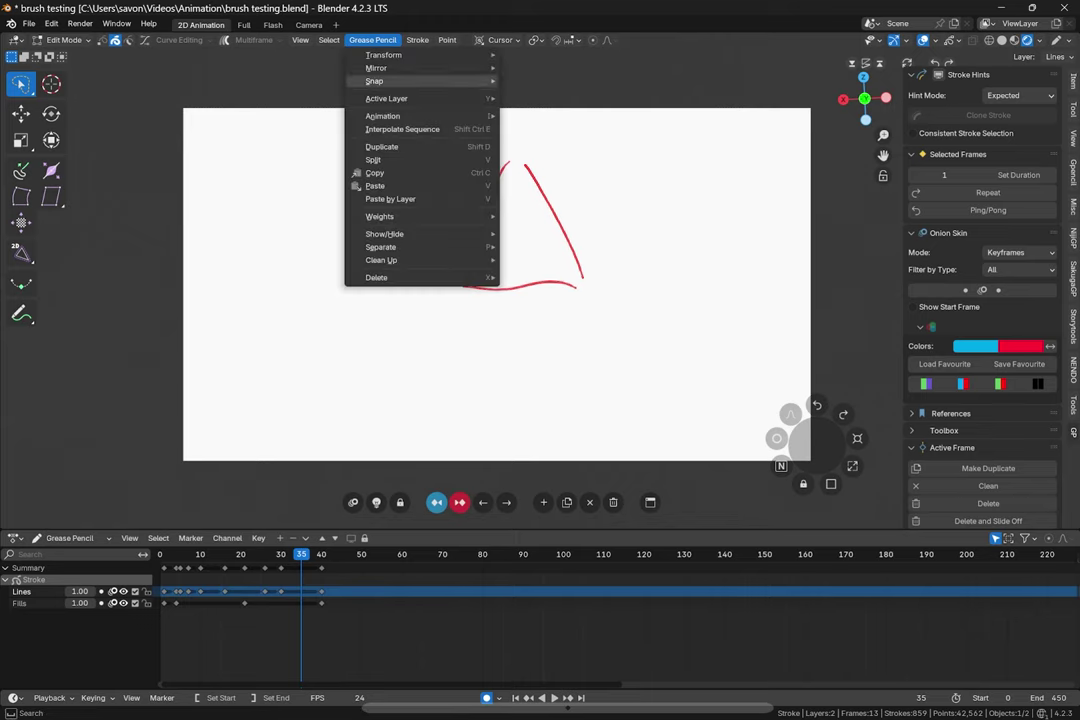
pyautogui.click(402, 129)
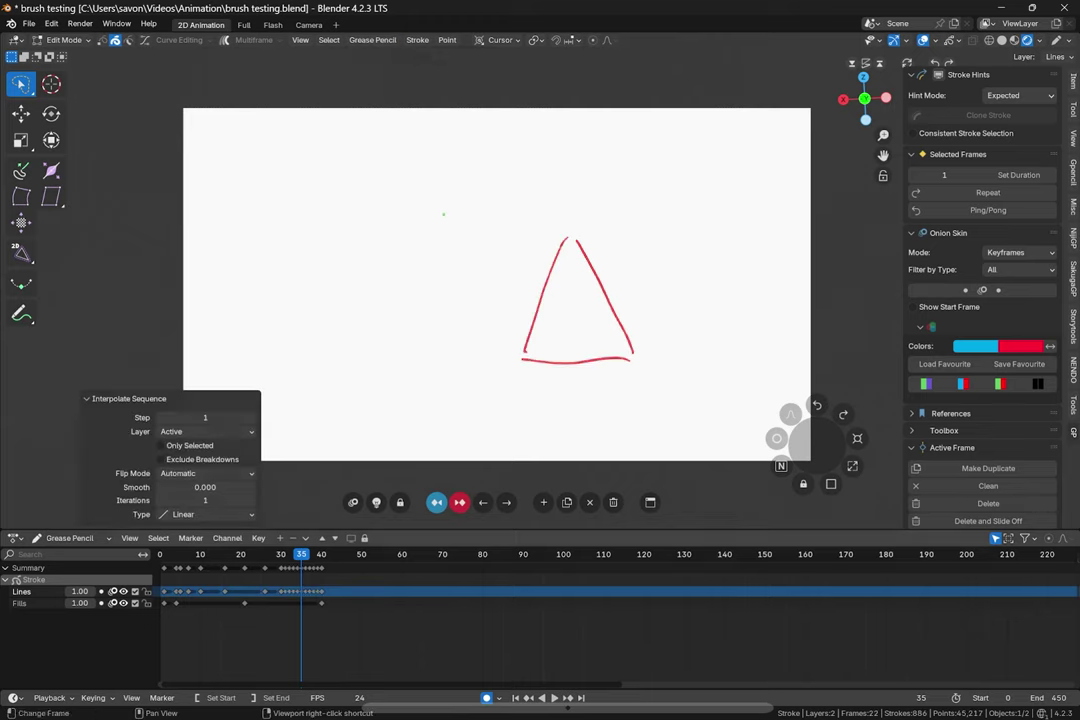
pyautogui.hotkey('shift', 'ctrl', 'space')
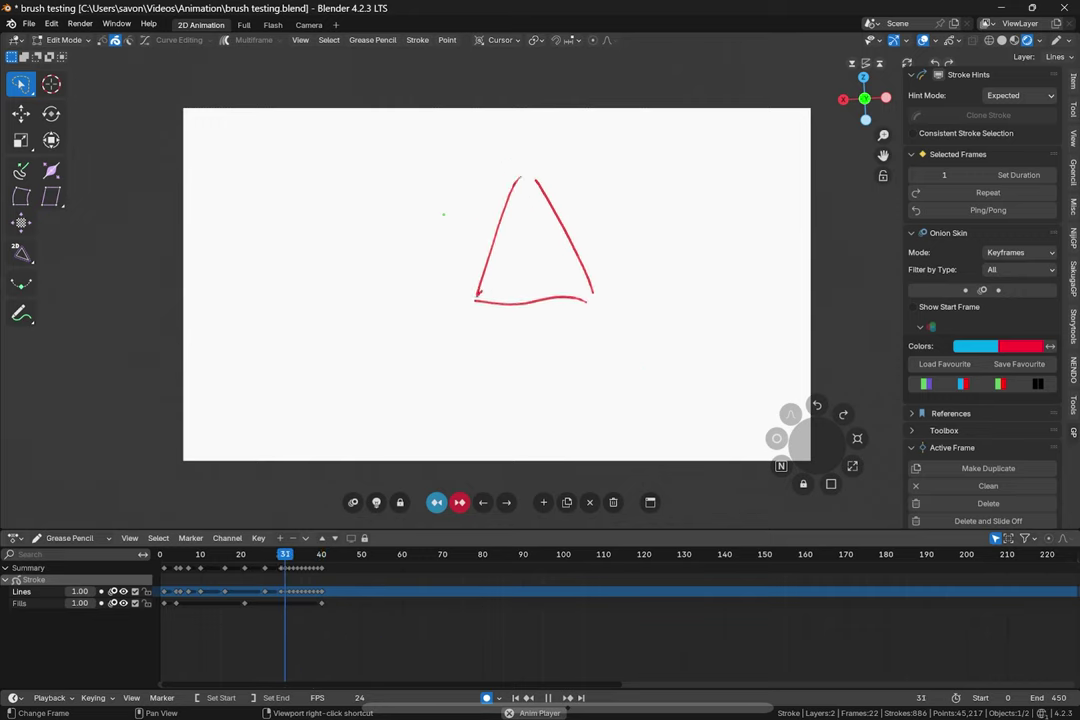
pyautogui.press('space')
pyautogui.hotkey('ctrl', 'z')
pyautogui.hotkey('ctrl', 'z')
# Step: Reshape the triangle at frame 40 in Draw Mode by pulling its two sides outward and bowing its base downward
pyautogui.moveTo(301, 554); pyautogui.dragTo(321, 554)
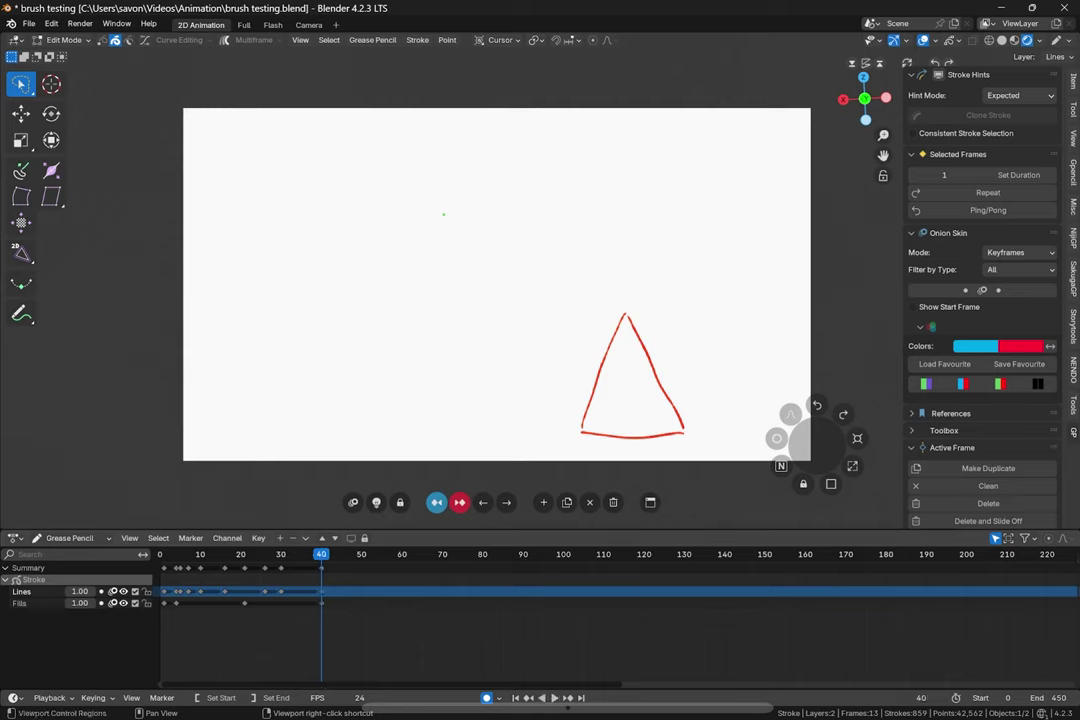
pyautogui.press('Tab')
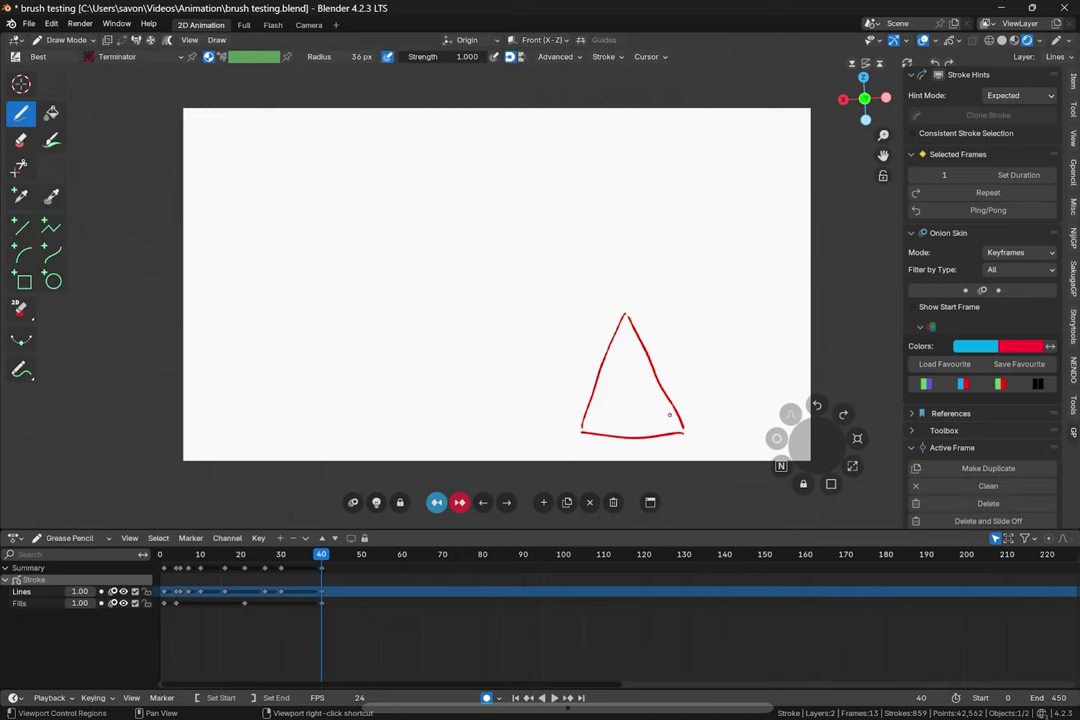
pyautogui.moveTo(669, 413); pyautogui.dragTo(793, 345)
pyautogui.moveTo(600, 385); pyautogui.dragTo(532, 362)
pyautogui.moveTo(634, 414); pyautogui.dragTo(652, 449)
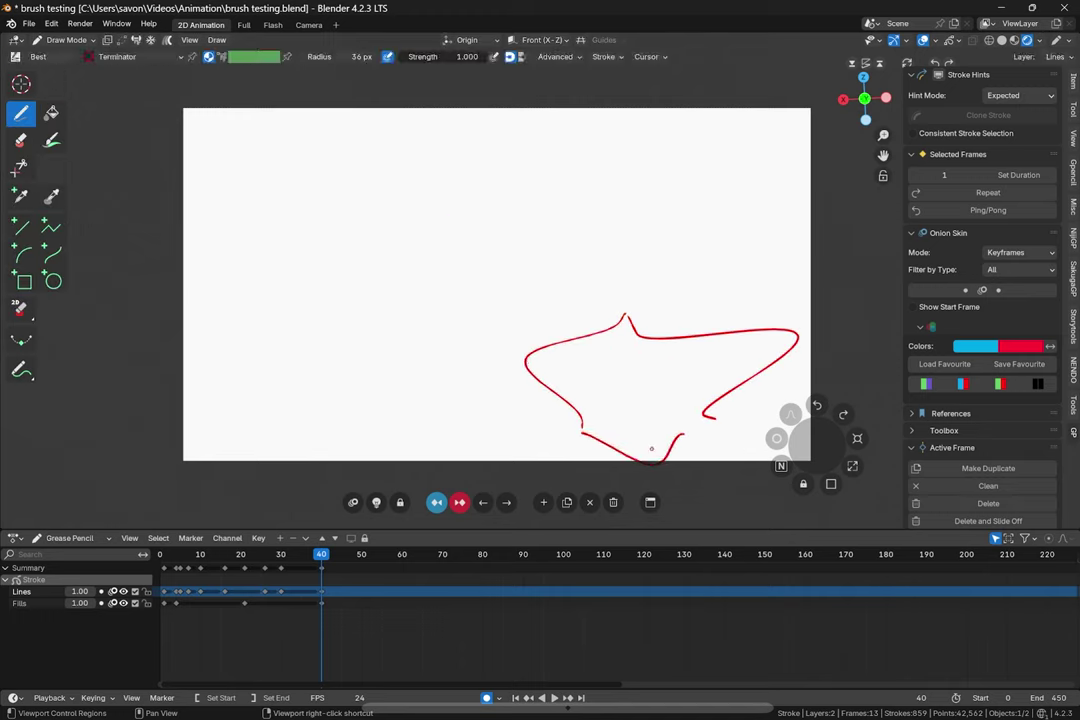
# Step: Interpolate the sequence in Edit Mode at frame 33 between the triangle and the distorted shape, and play the result
pyautogui.click(293, 554)
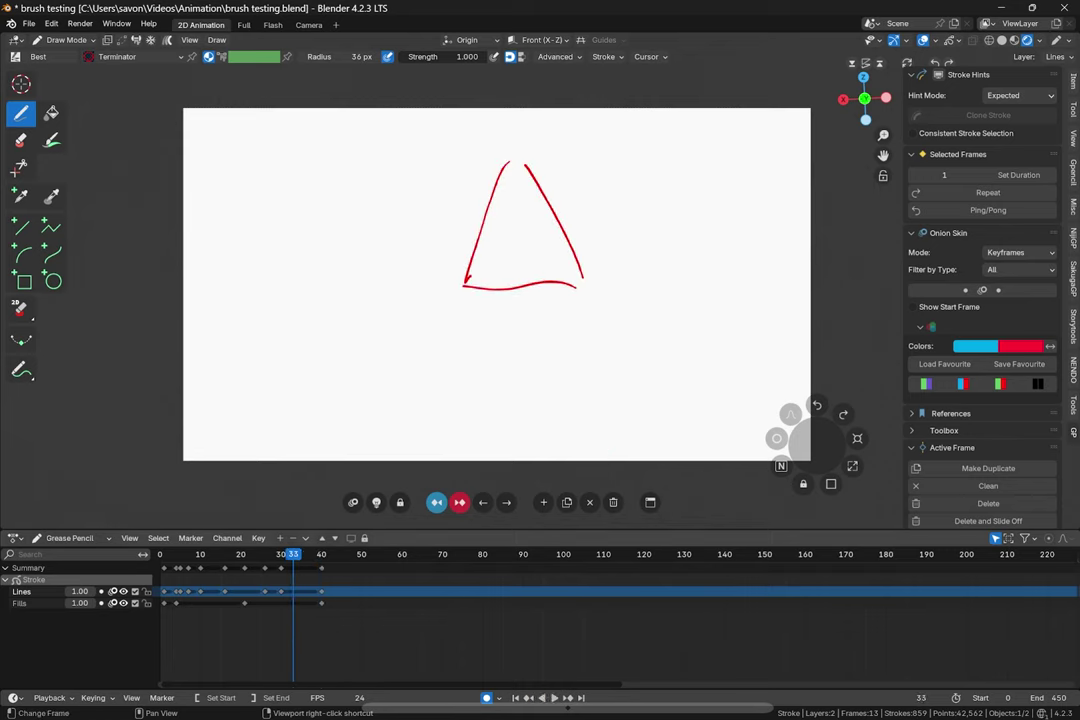
pyautogui.press('Tab')
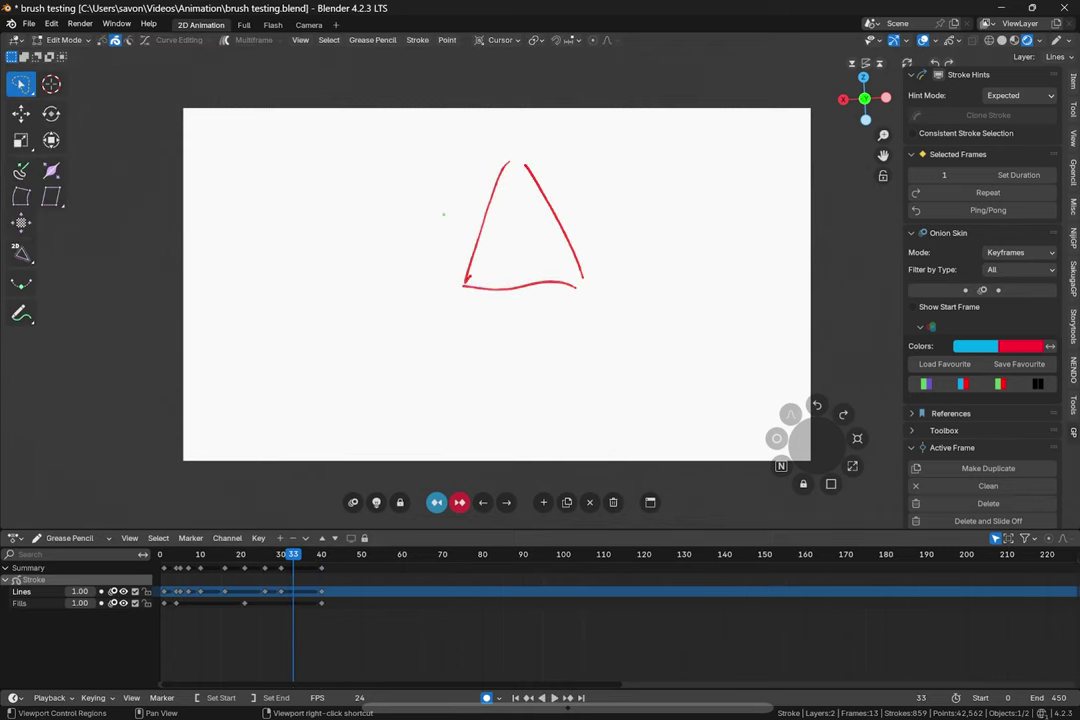
pyautogui.hotkey('ctrl', 'shift', 'e')
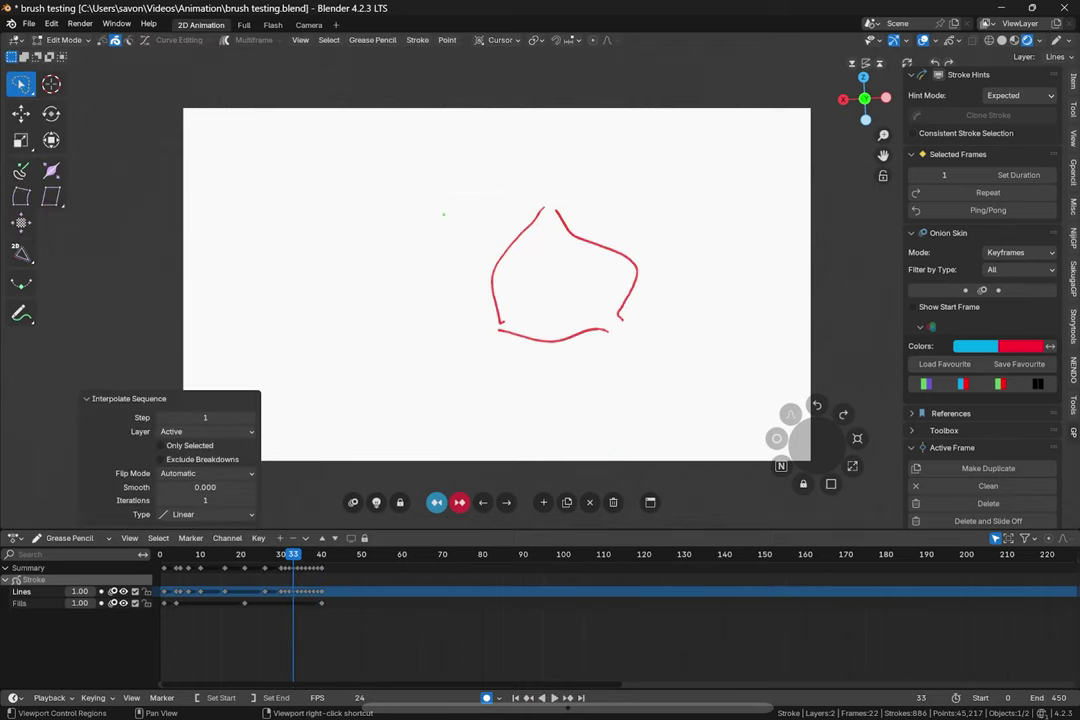
pyautogui.click(275, 554)
pyautogui.press('space')
pyautogui.press('space')
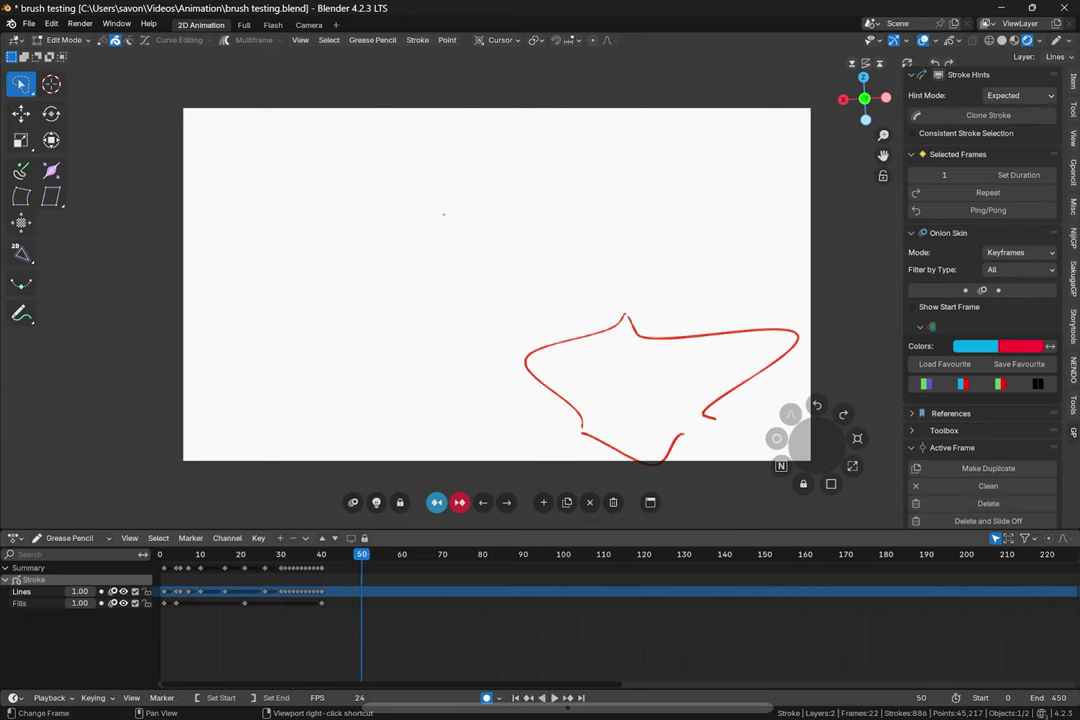
pyautogui.press('space')
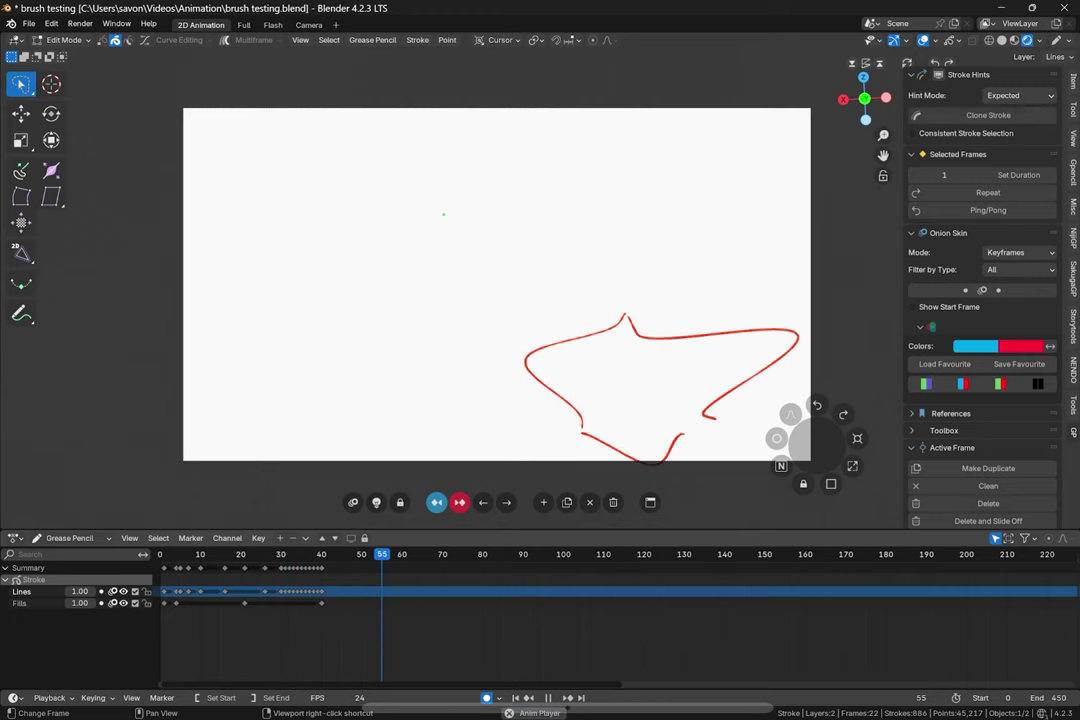
pyautogui.press('space')
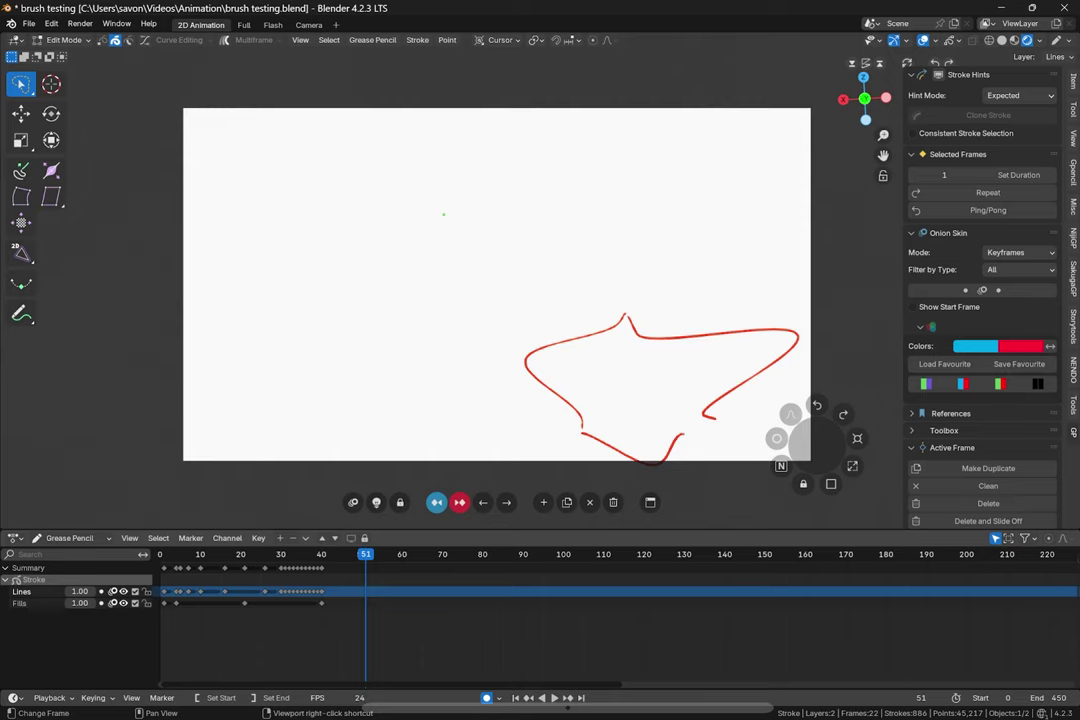
# Step: Open the add-ons list in the Preferences, browse the enabled add-ons, and collapse the Grease Pencil Tools details
pyautogui.click(51, 23)
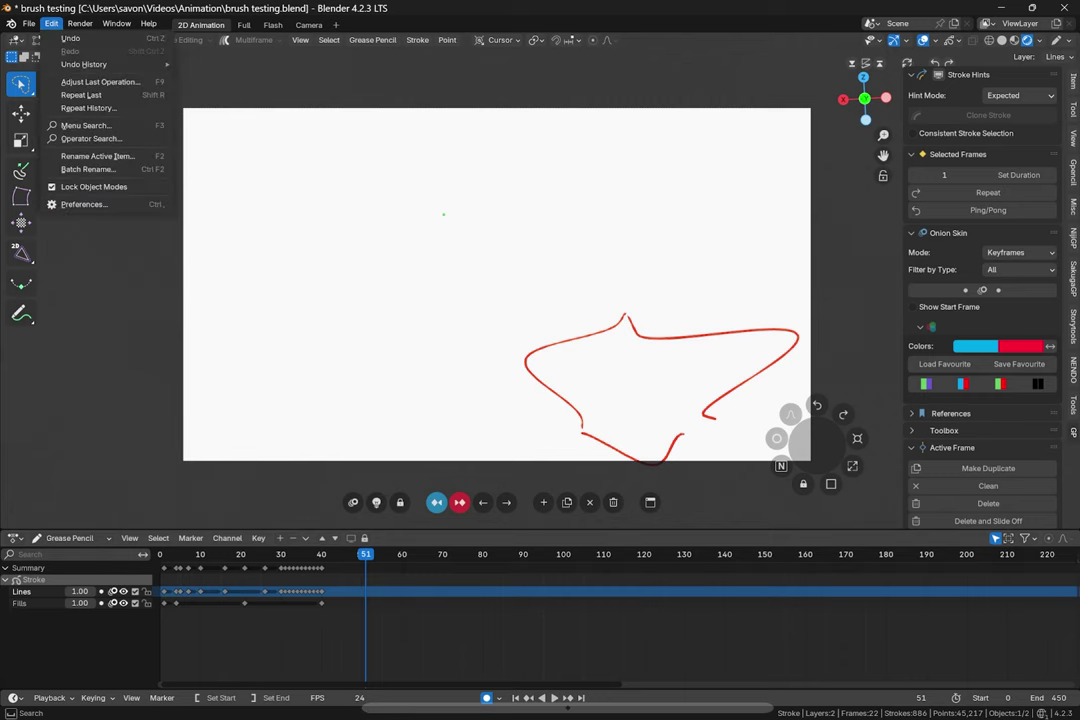
pyautogui.click(96, 202)
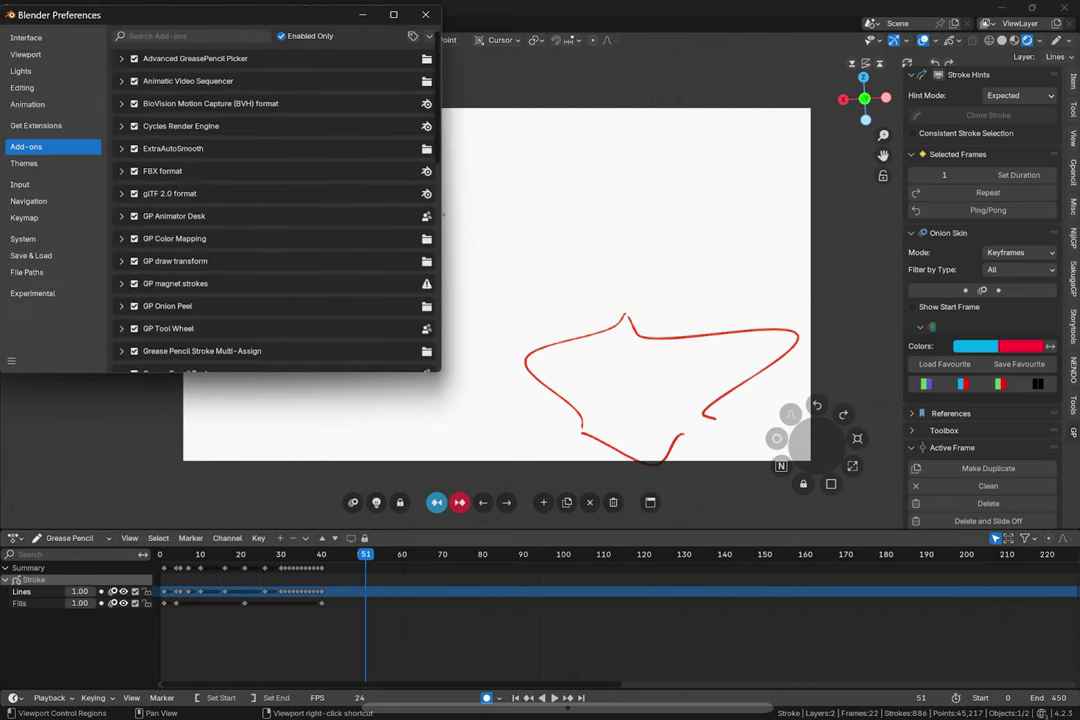
pyautogui.scroll(-10, 270, 205)
pyautogui.scroll(1, 270, 205)
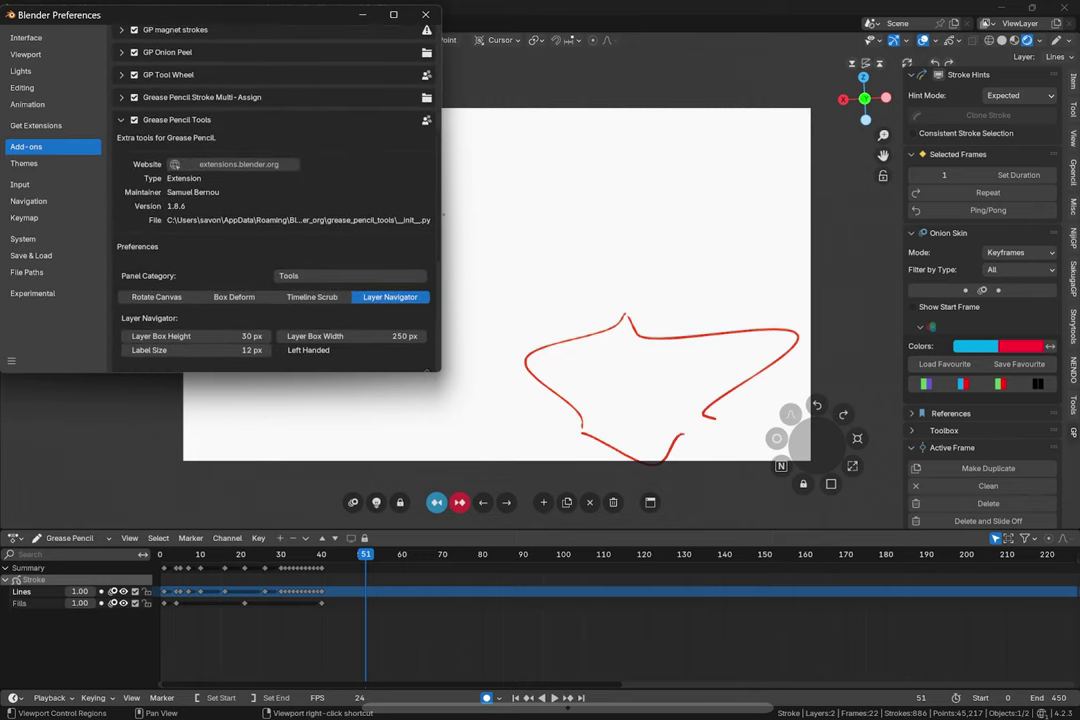
pyautogui.click(121, 119)
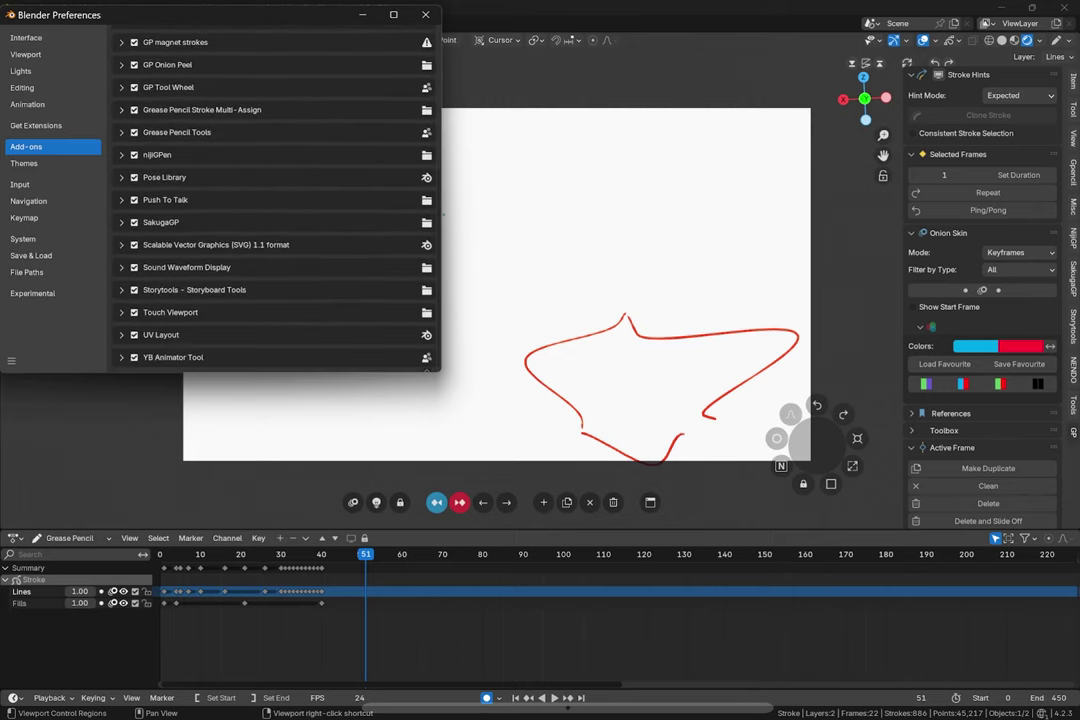
# Step: Step backward one frame at a time from frame 51 to 35 with Frame Jump, and step a few frames forward
pyautogui.click(483, 503)
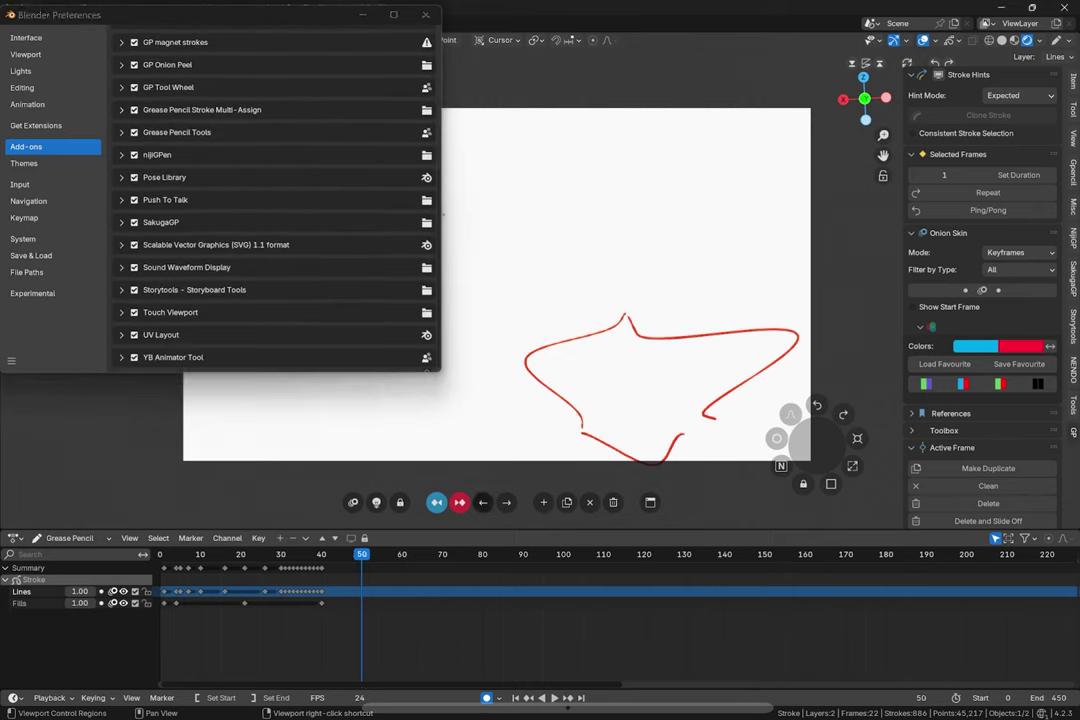
pyautogui.click(483, 503)
pyautogui.click(483, 503)
pyautogui.click(483, 503)
pyautogui.click(483, 503)
pyautogui.click(483, 503)
pyautogui.click(483, 503)
pyautogui.click(483, 502)
pyautogui.click(483, 502)
pyautogui.click(483, 502)
pyautogui.click(483, 502)
pyautogui.click(483, 502)
pyautogui.click(483, 502)
pyautogui.click(483, 502)
pyautogui.click(483, 502)
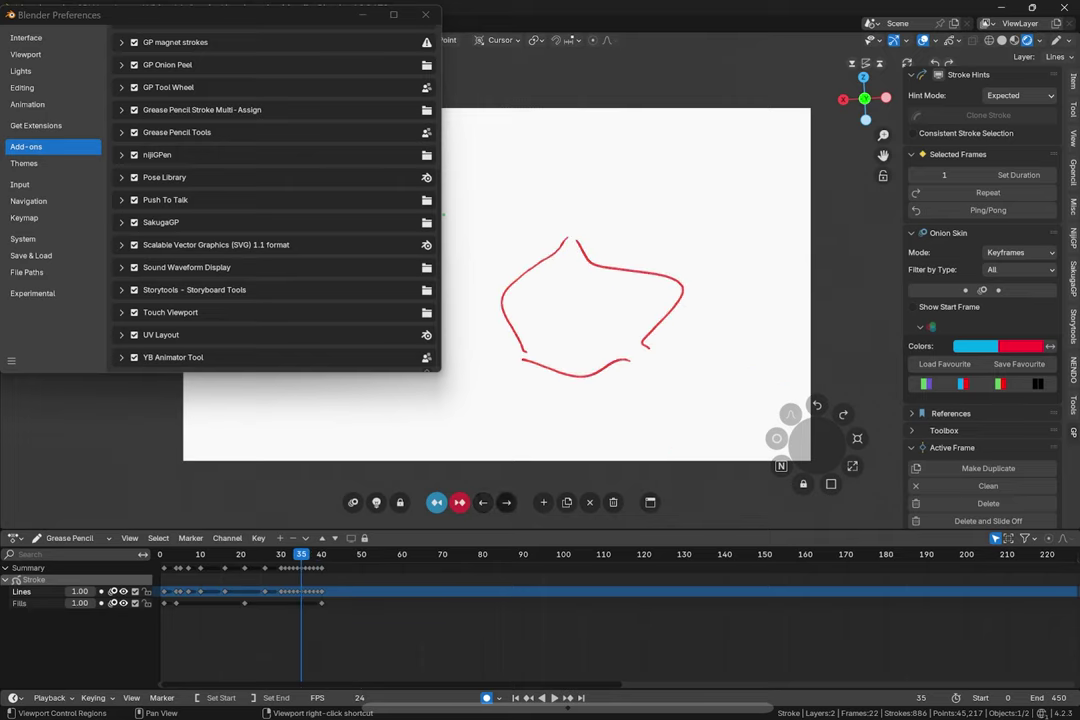
pyautogui.click(506, 503)
pyautogui.click(506, 503)
pyautogui.click(506, 503)
# Step: Jump back through the previous keyframes to the head drawings at frame 22
pyautogui.click(437, 503)
pyautogui.click(437, 503)
pyautogui.click(437, 503)
pyautogui.click(437, 503)
pyautogui.click(437, 503)
pyautogui.click(437, 503)
pyautogui.click(437, 503)
pyautogui.click(437, 503)
# Step: Try the Onion Skin, Fade Layers and Autolock Layers toggles on the head drawings, and undo the extra keyframe
pyautogui.click(353, 503)
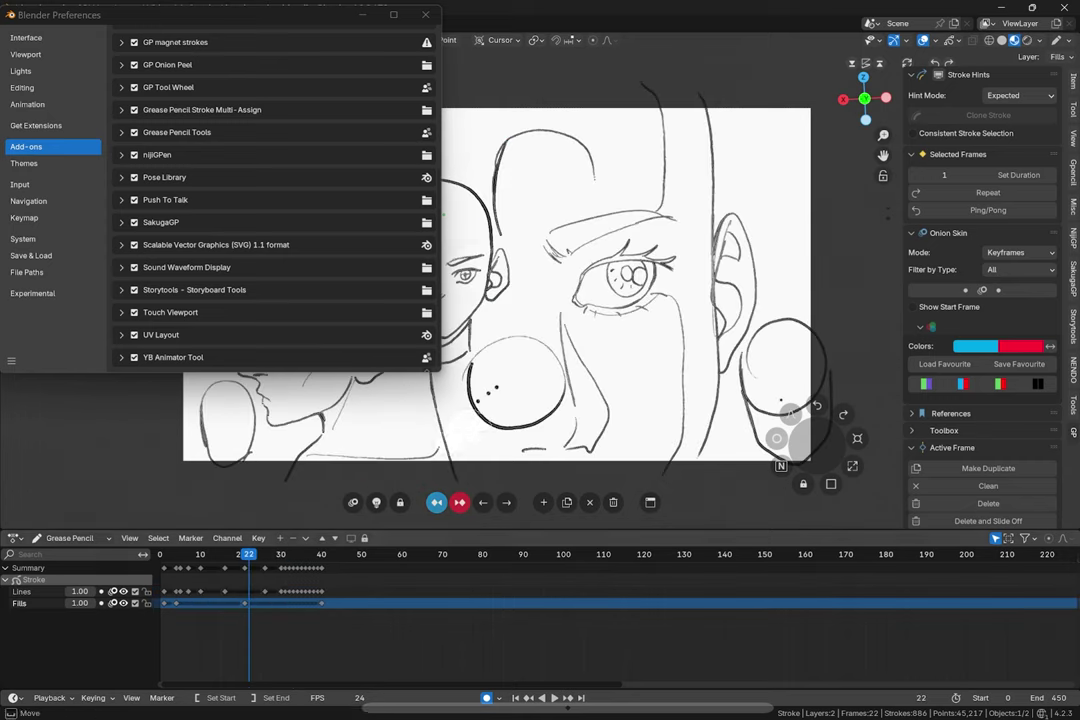
pyautogui.click(376, 503)
pyautogui.click(376, 503)
pyautogui.click(376, 503)
pyautogui.click(400, 503)
pyautogui.click(400, 502)
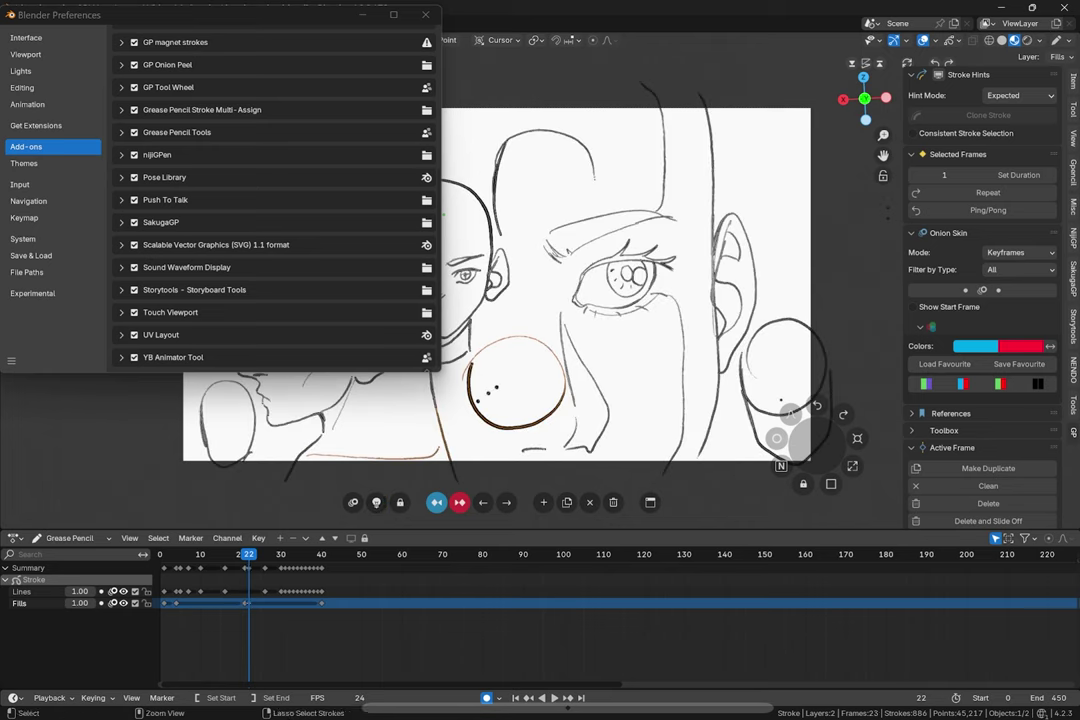
pyautogui.hotkey('ctrl', 'z')
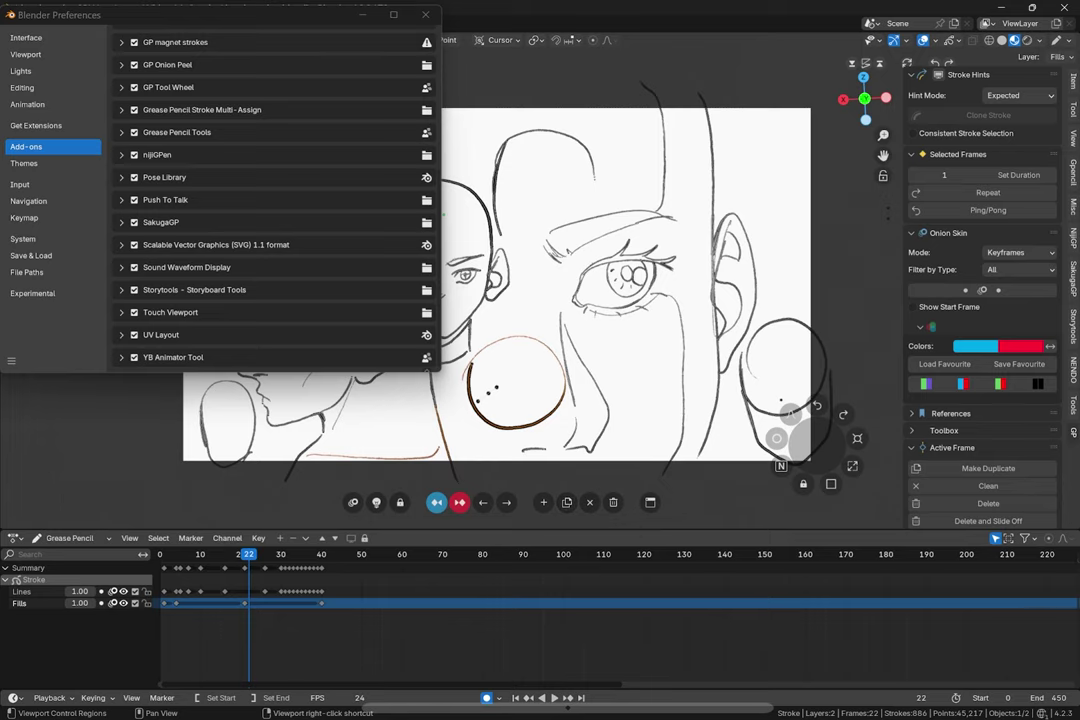
# Step: Toggle the viewport headers off and on with Header Toggle, and close the Preferences window
pyautogui.click(650, 503)
pyautogui.click(650, 503)
pyautogui.click(650, 503)
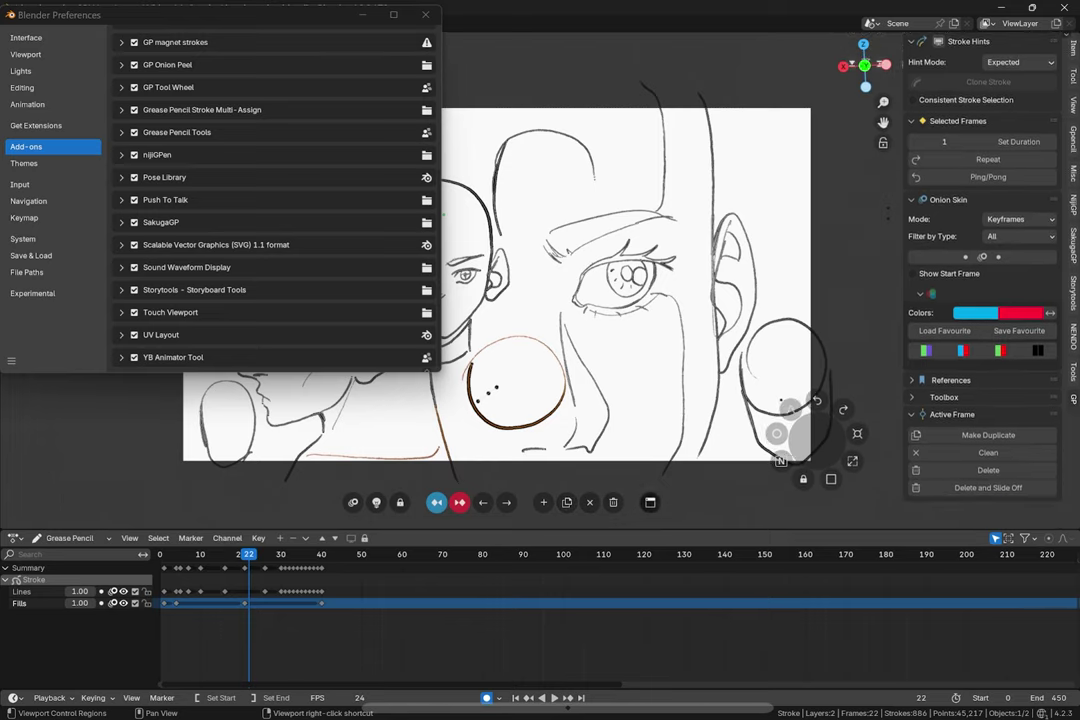
pyautogui.click(425, 14)
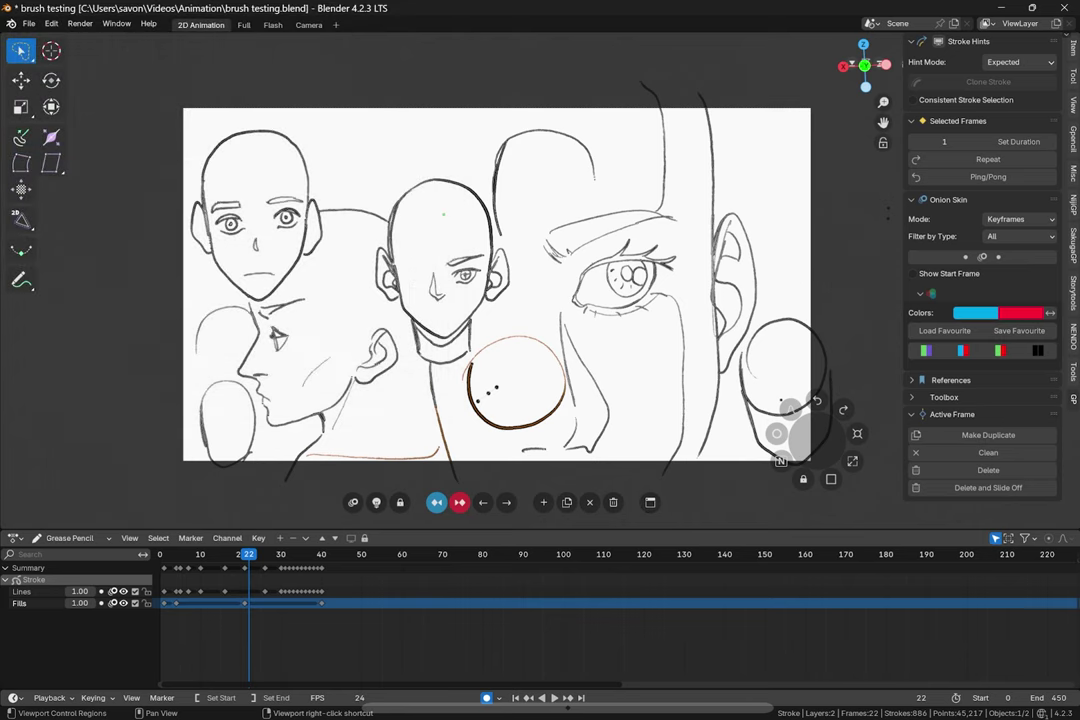
pyautogui.click(650, 503)
pyautogui.click(650, 503)
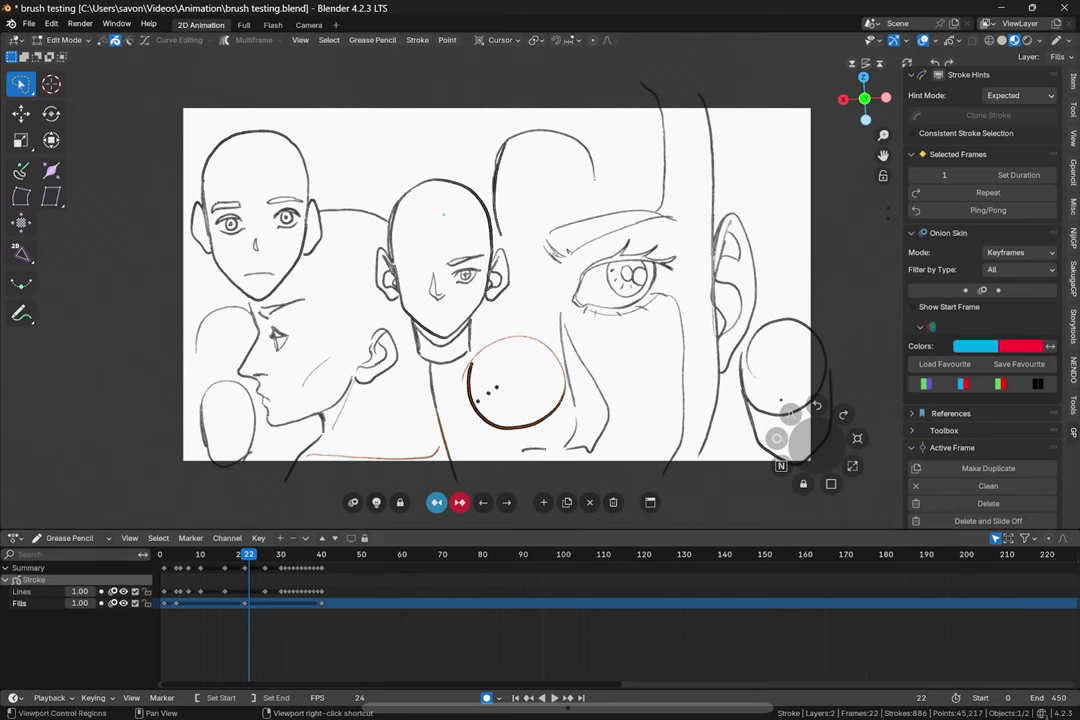
# Step: Enable GP Animator Desk's Toolbox Overlay in the add-on preferences, try it on the Right, and set it to Left
pyautogui.click(51, 23)
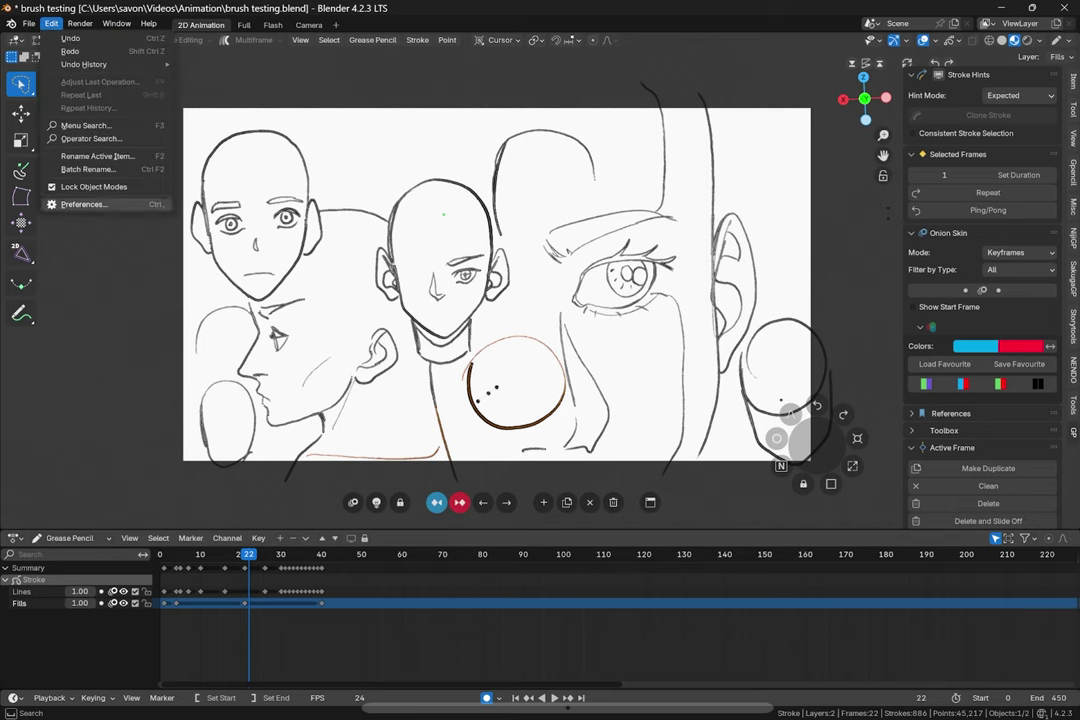
pyautogui.click(83, 204)
pyautogui.scroll(-3, 270, 250)
pyautogui.scroll(-1, 270, 200)
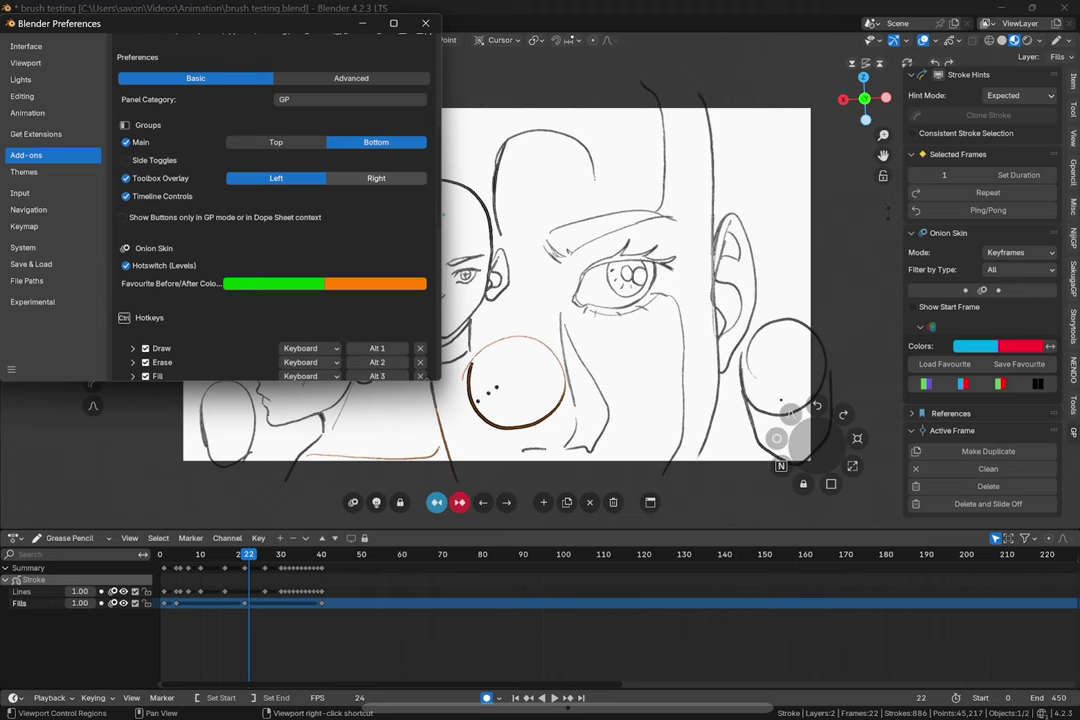
pyautogui.click(376, 178)
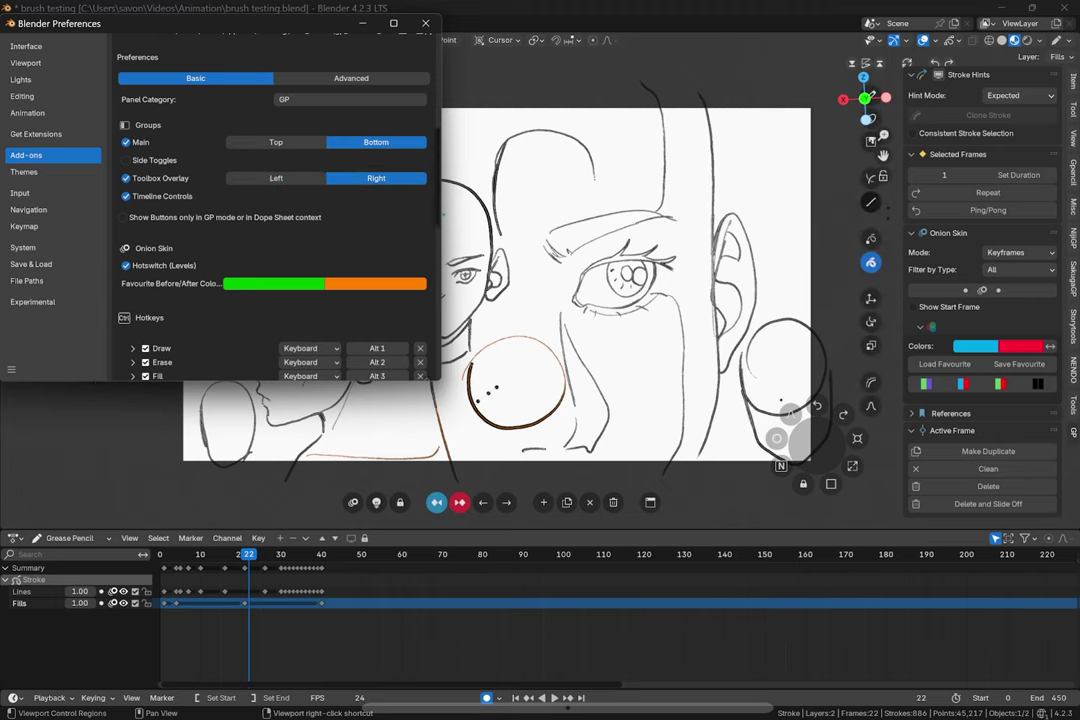
pyautogui.click(276, 178)
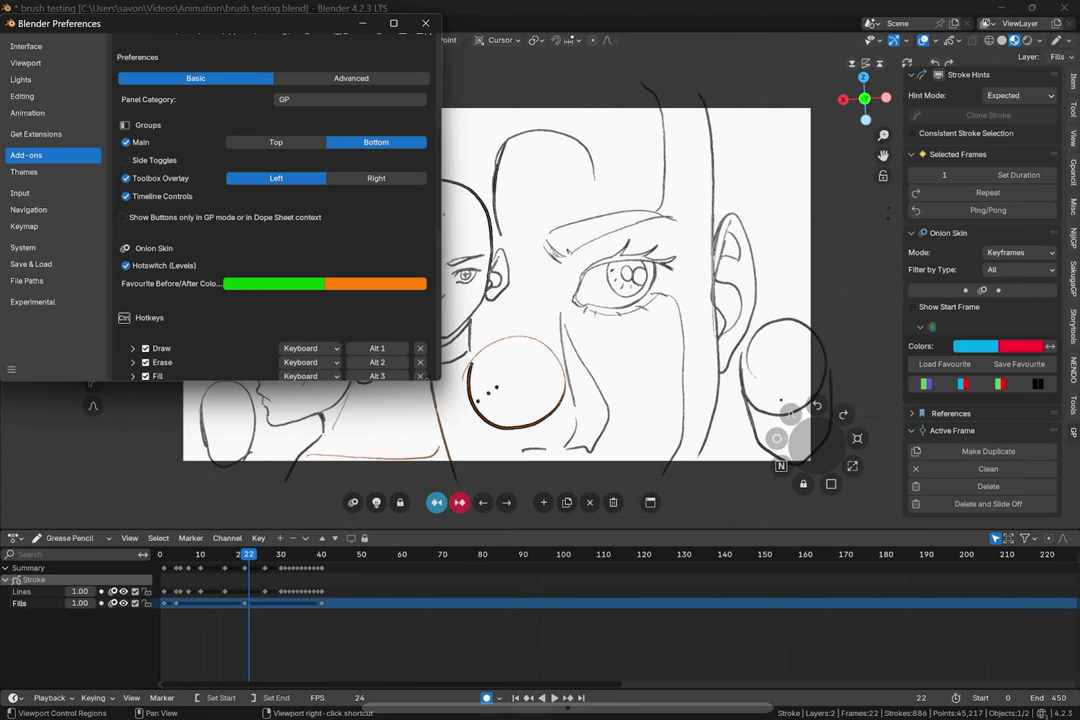
pyautogui.moveTo(200, 22); pyautogui.dragTo(749, 127)
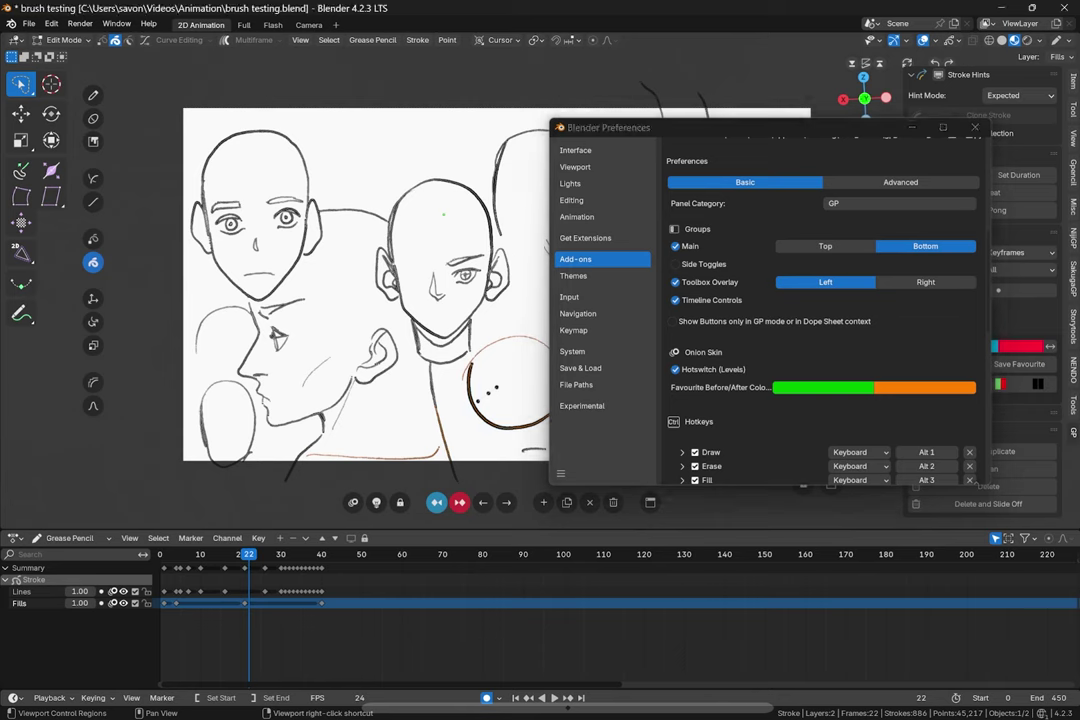
# Step: Switch to Draw Mode and back to Edit Mode, and activate the Move tool from the toolbox overlay
pyautogui.press('Tab')
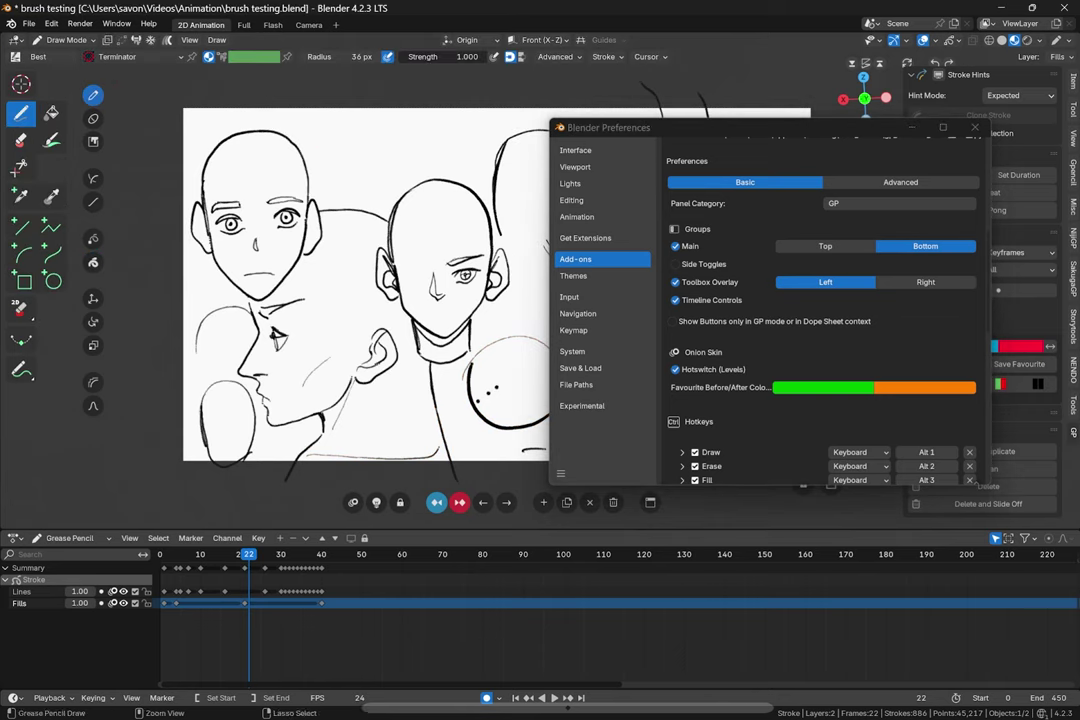
pyautogui.press('Tab')
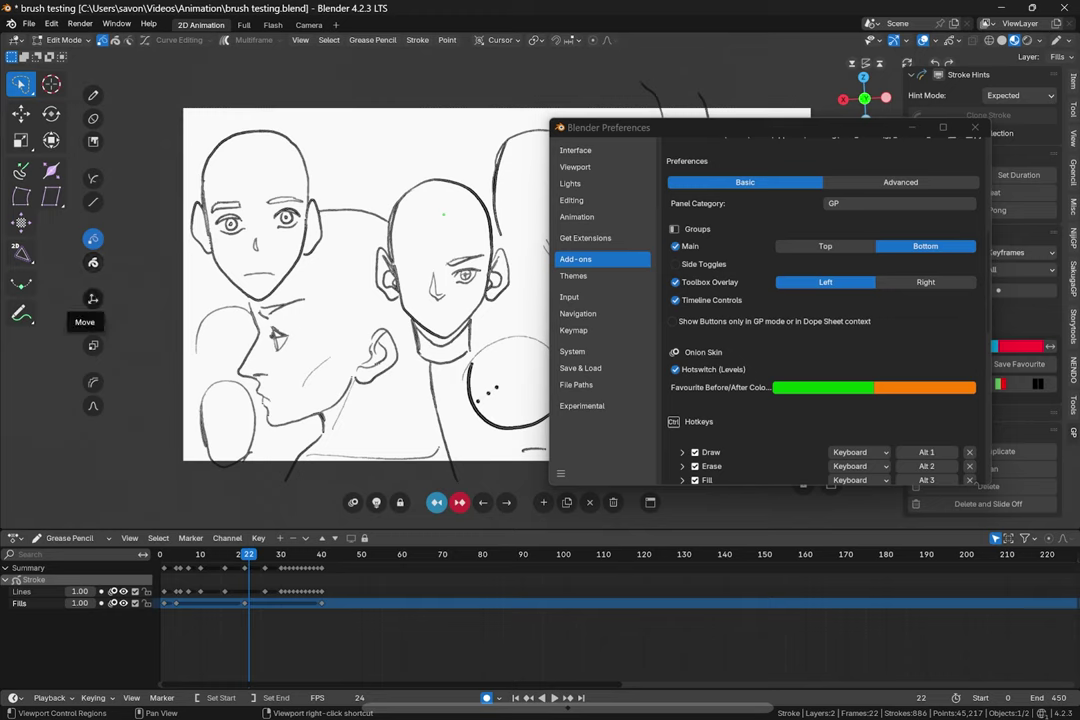
pyautogui.click(93, 298)
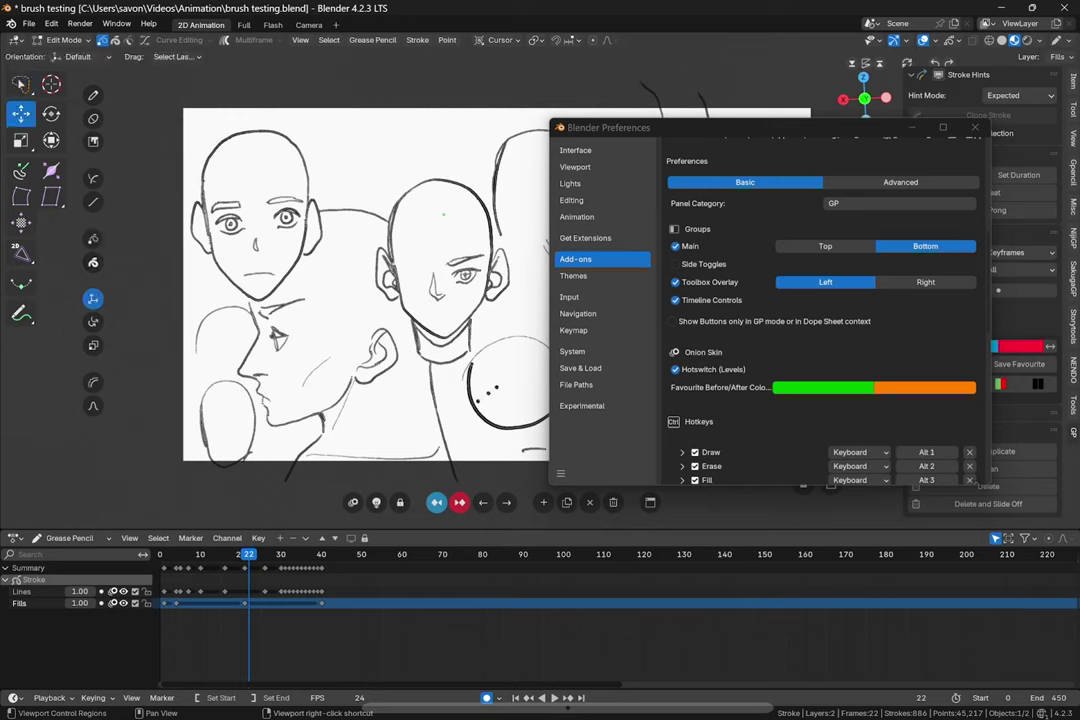
# Step: Try the toolbox overlay's drawing, fill and sculpt tools on freehand red strokes above the heads, and undo the test strokes
pyautogui.press('Tab')
pyautogui.moveTo(345, 138)
pyautogui.mouseDown()
pyautogui.moveTo(415, 138)
pyautogui.moveTo(354, 107)
pyautogui.mouseUp()
pyautogui.moveTo(337, 167)
pyautogui.mouseDown()
pyautogui.moveTo(345, 190)
pyautogui.moveTo(380, 212)
pyautogui.moveTo(410, 133)
pyautogui.moveTo(389, 112)
pyautogui.moveTo(347, 124)
pyautogui.moveTo(350, 165)
pyautogui.moveTo(388, 165)
pyautogui.moveTo(391, 128)
pyautogui.mouseUp()
pyautogui.hotkey('ctrl', 'z')
pyautogui.hotkey('ctrl', 'z')
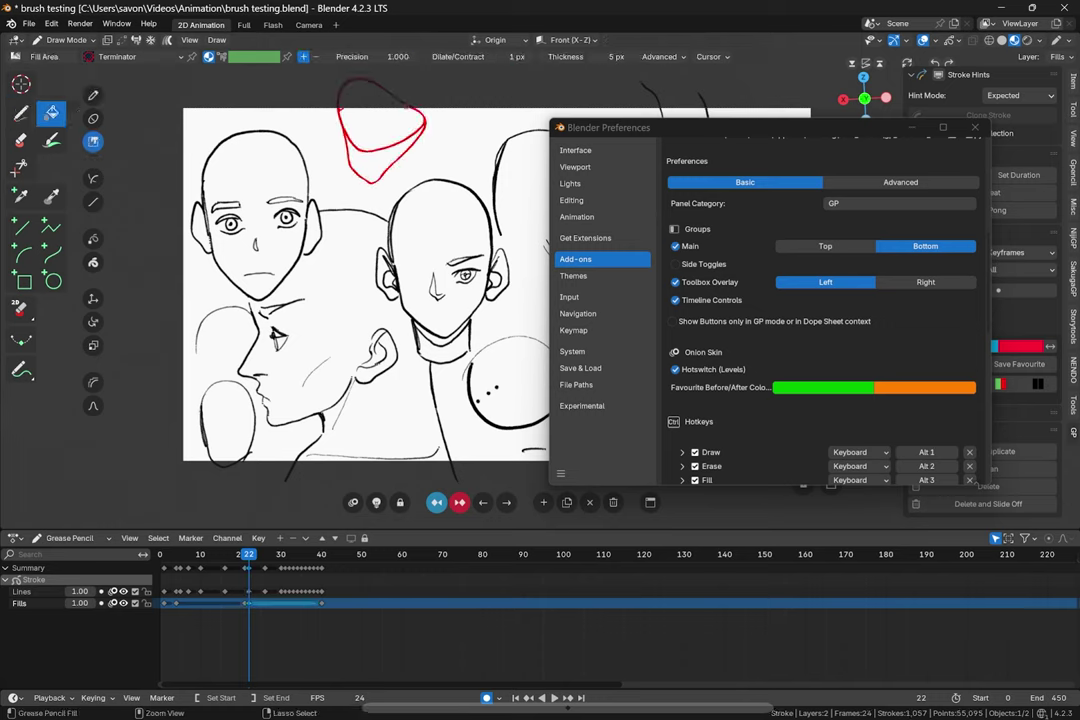
pyautogui.hotkey('ctrl', 'z')
pyautogui.hotkey('ctrl', 'z')
pyautogui.hotkey('ctrl', 'z')
pyautogui.hotkey('ctrl', 'z')
pyautogui.hotkey('ctrl', 'z')
pyautogui.hotkey('ctrl', 'z')
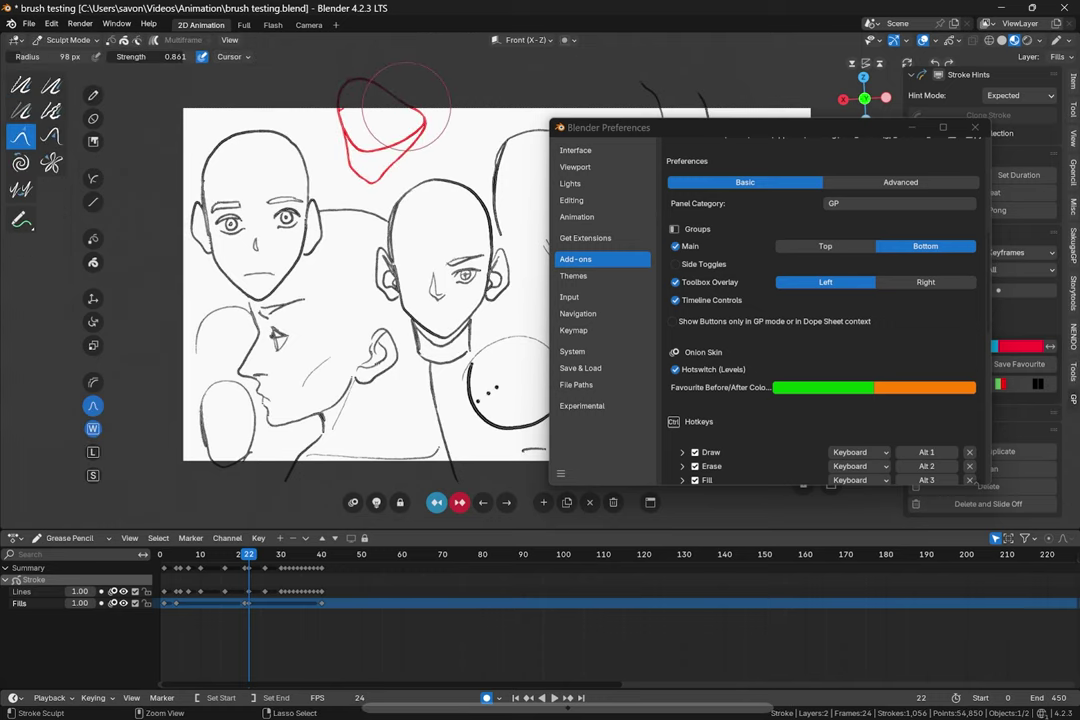
pyautogui.hotkey('ctrl', 'z')
# Step: Review GP Animator Desk's group, onion skin and hotkey preferences, and open its Advanced settings
pyautogui.moveTo(700, 127); pyautogui.dragTo(535, 125)
pyautogui.scroll(1, 656, 310)
pyautogui.scroll(-4, 656, 310)
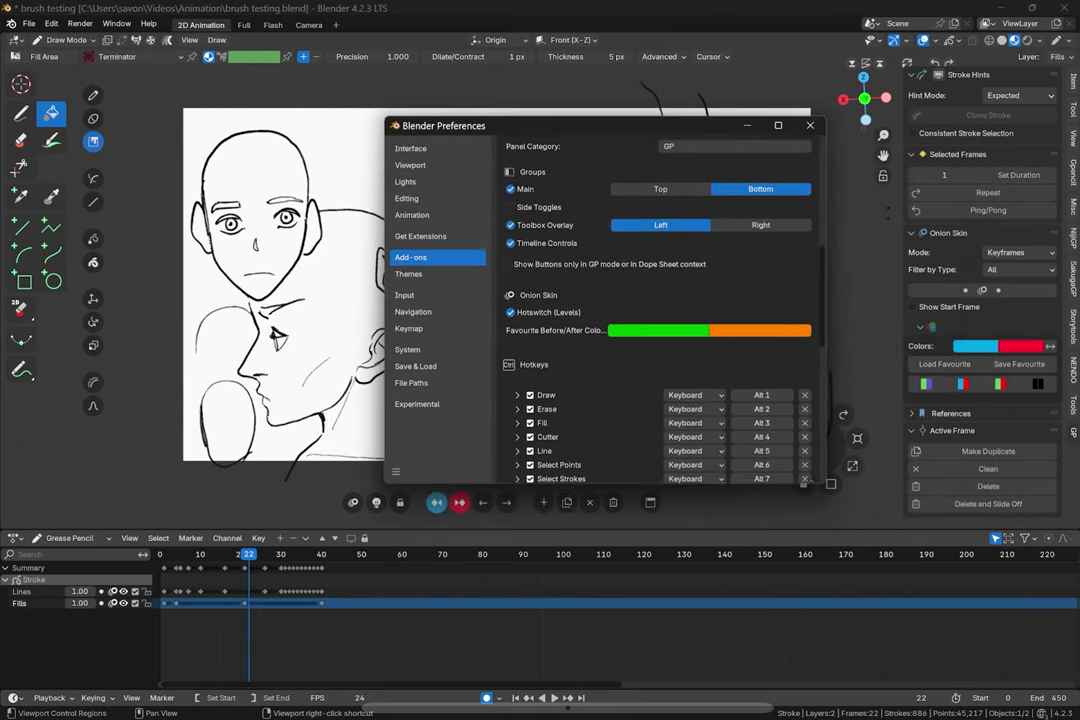
pyautogui.scroll(3, 656, 310)
pyautogui.scroll(2, 656, 310)
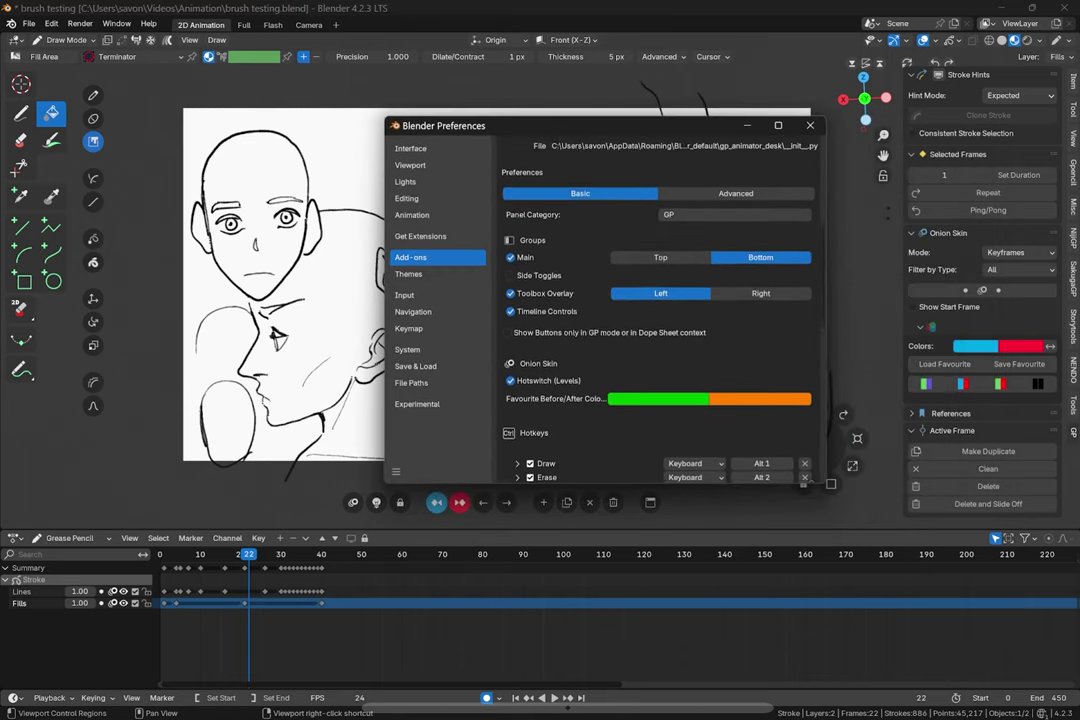
pyautogui.scroll(-5, 656, 310)
pyautogui.scroll(5, 656, 310)
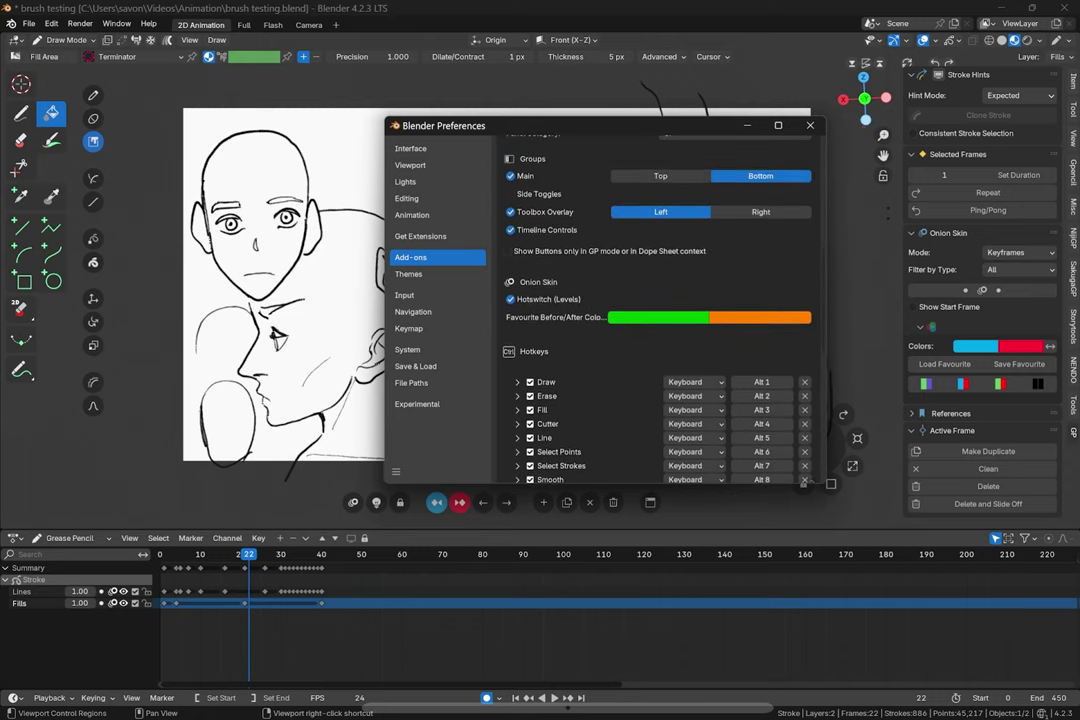
pyautogui.click(736, 146)
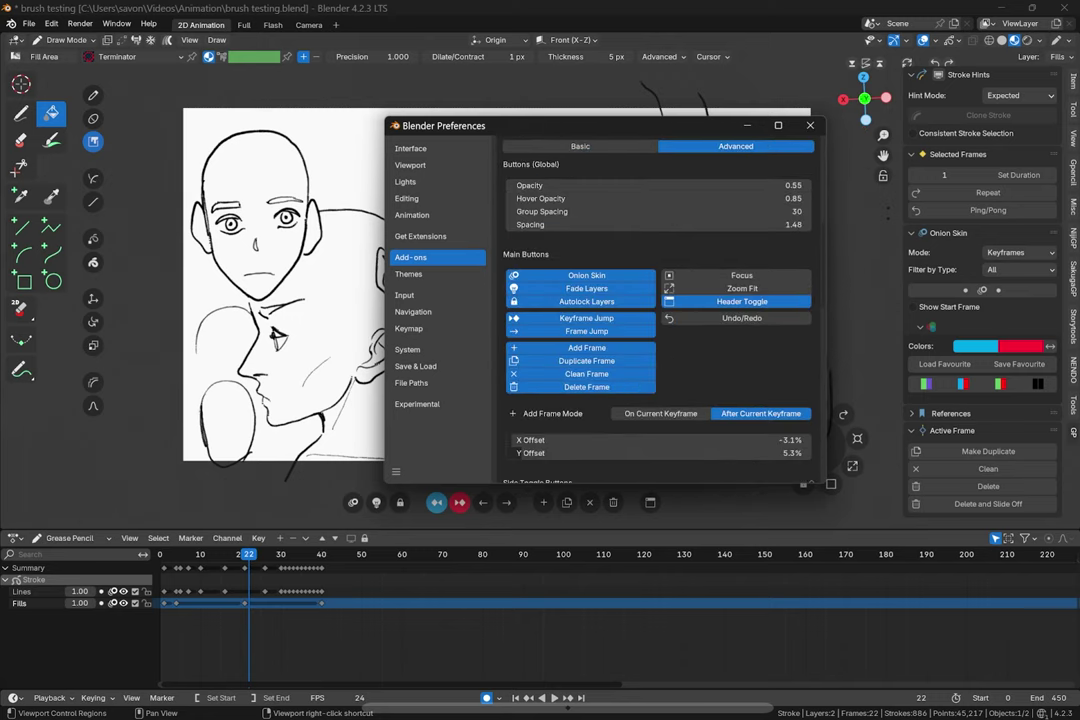
# Step: Try the Focus and Zoom Fit main buttons in GP Animator Desk's advanced settings, and switch both off again
pyautogui.moveTo(600, 125); pyautogui.dragTo(717, 68)
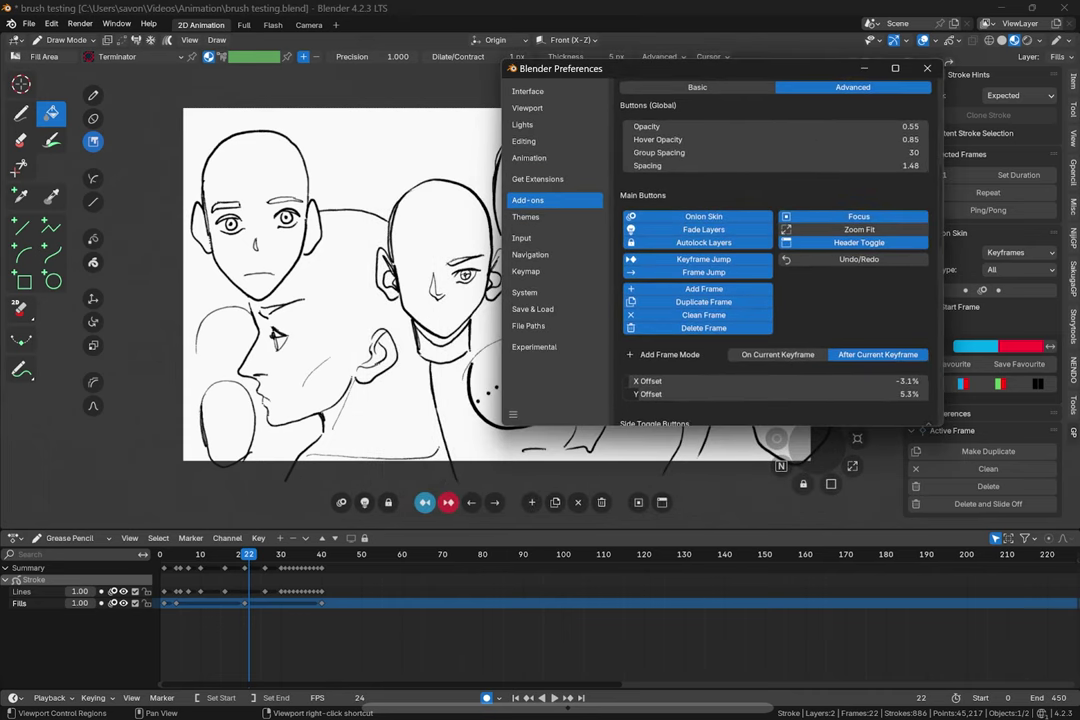
pyautogui.click(858, 230)
pyautogui.click(858, 218)
pyautogui.click(858, 230)
# Step: Toggle the Erase and Fill toolbox buttons off and on again, and look through the remaining advanced settings
pyautogui.scroll(-4, 850, 232)
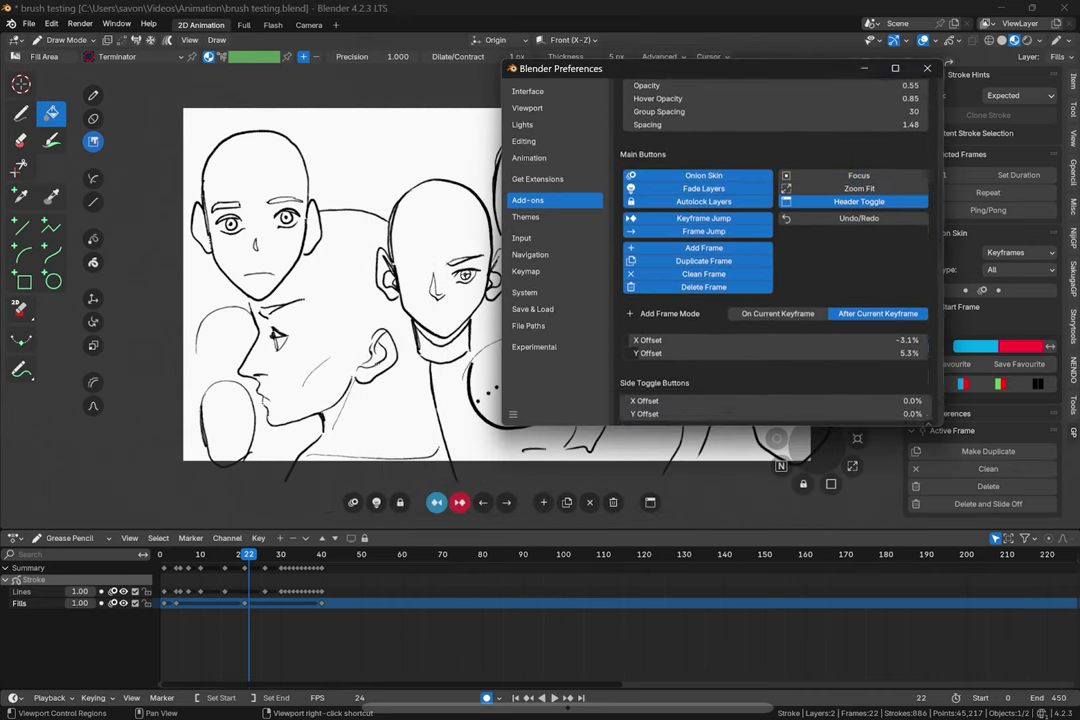
pyautogui.click(704, 283)
pyautogui.click(703, 282)
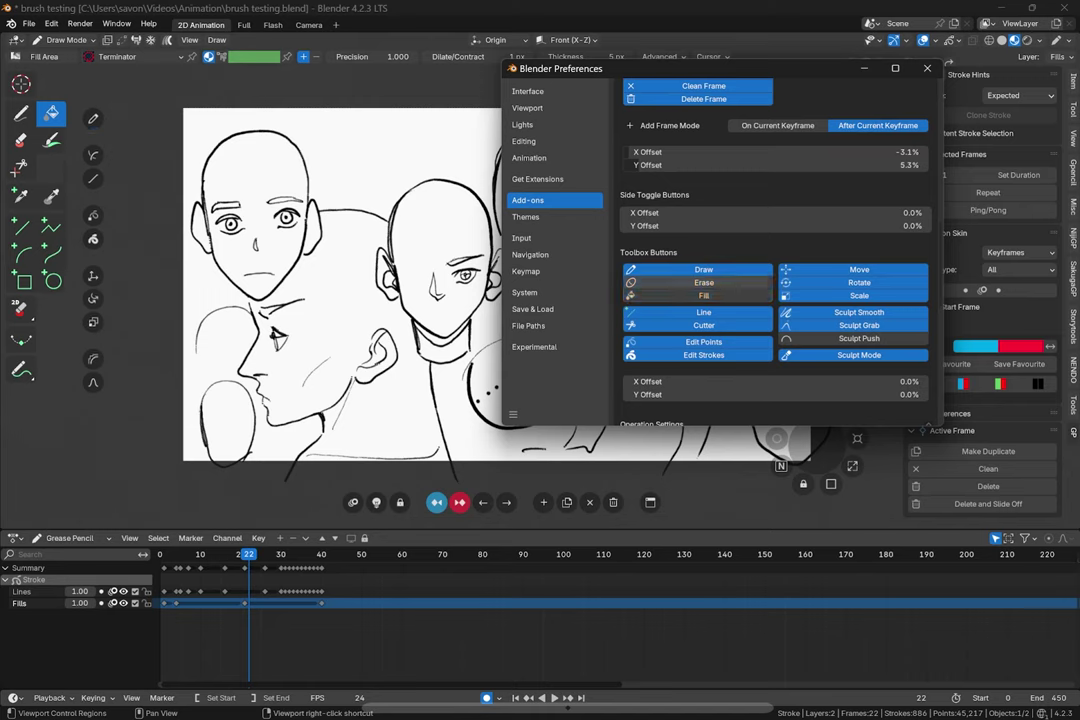
pyautogui.scroll(-1, 703, 282)
pyautogui.scroll(-5, 703, 282)
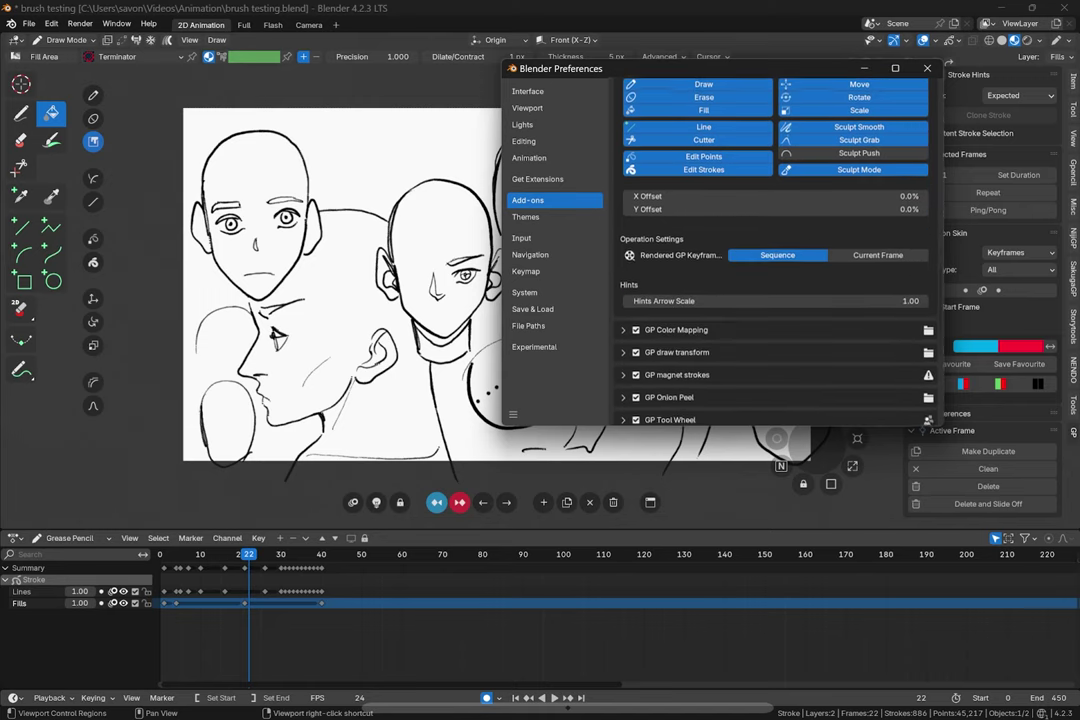
# Step: Set the main buttons' X Offset to 1.0% and close the preferences
pyautogui.scroll(9, 703, 282)
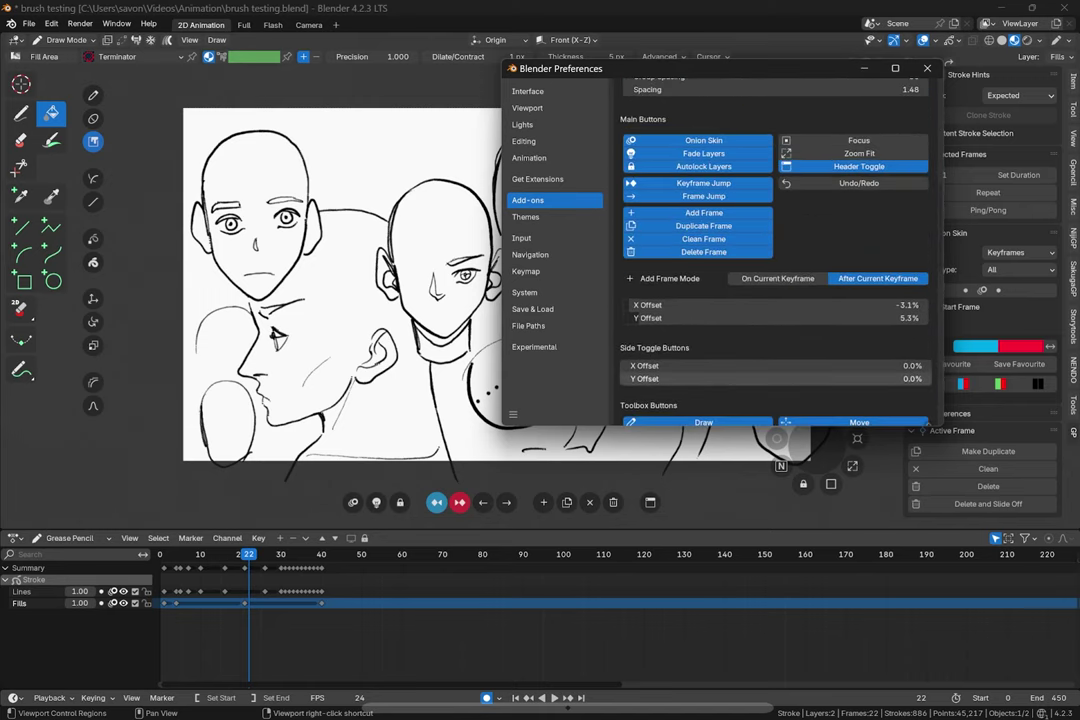
pyautogui.moveTo(760, 305); pyautogui.dragTo(803, 305)
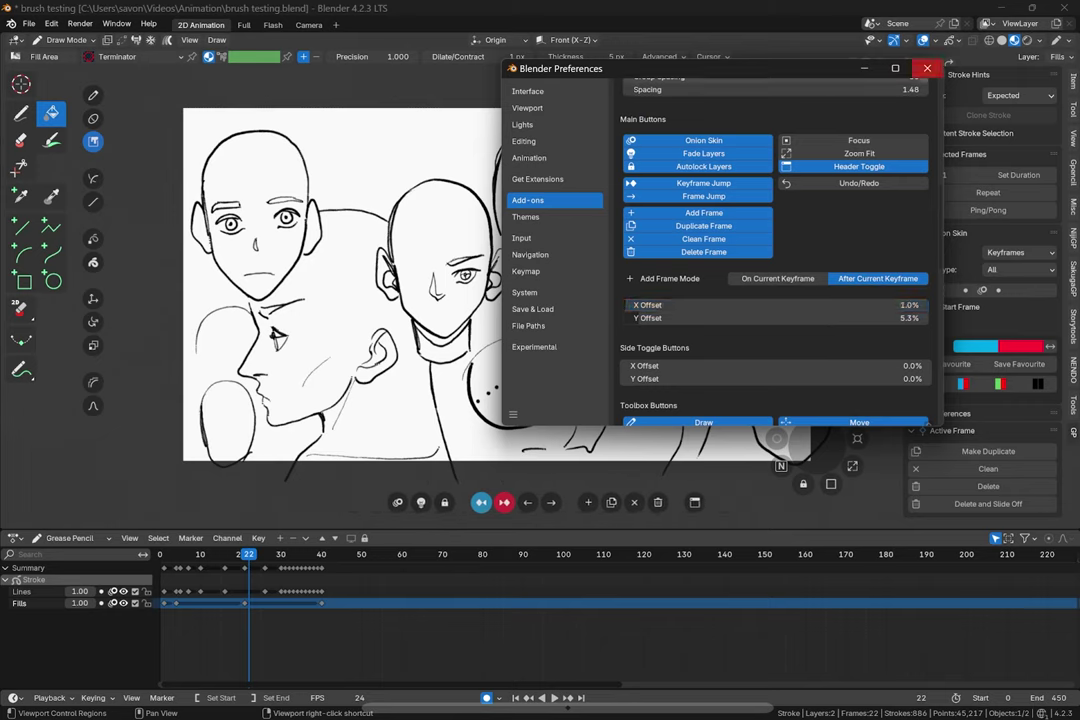
pyautogui.click(927, 68)
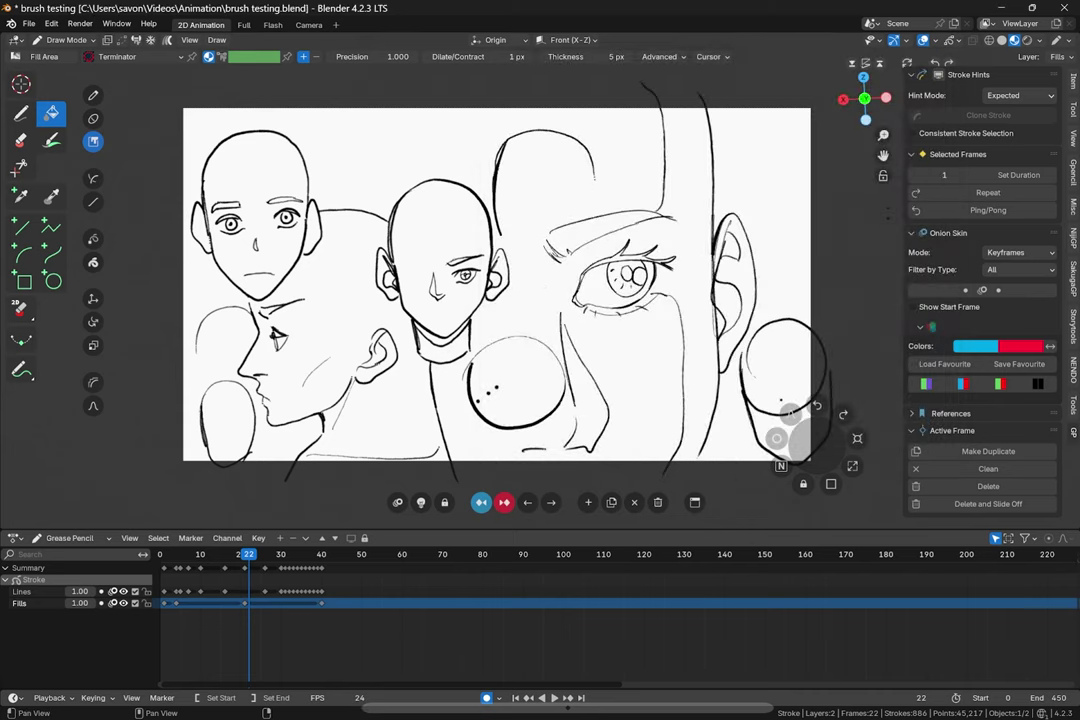
# Step: Delete the keyframes after frame 26 in the timeline and go to frame 26
pyautogui.moveTo(248, 554)
pyautogui.mouseDown()
pyautogui.moveTo(321, 554)
pyautogui.moveTo(285, 554)
pyautogui.moveTo(299, 591)
pyautogui.moveTo(345, 606)
pyautogui.mouseUp()
pyautogui.press('x')
pyautogui.press('Return')
pyautogui.press('Down')
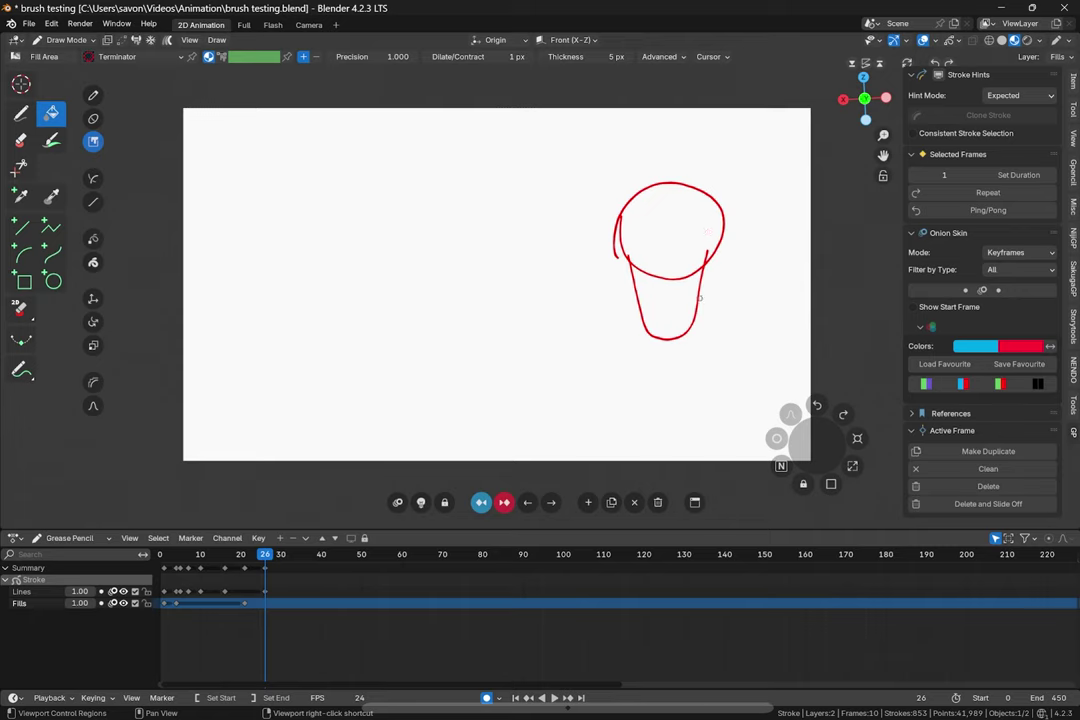
# Step: Try transforming the red head's strokes, switch to the Draw tool, and pull the jaw line's end outward to meet the circle
pyautogui.moveTo(700, 293)
pyautogui.mouseDown()
pyautogui.moveTo(643, 339)
pyautogui.moveTo(542, 266)
pyautogui.moveTo(503, 339)
pyautogui.moveTo(538, 244)
pyautogui.moveTo(421, 272)
pyautogui.moveTo(486, 278)
pyautogui.mouseUp()
pyautogui.hotkey('ctrl', 'z')
pyautogui.hotkey('ctrl', 'z')
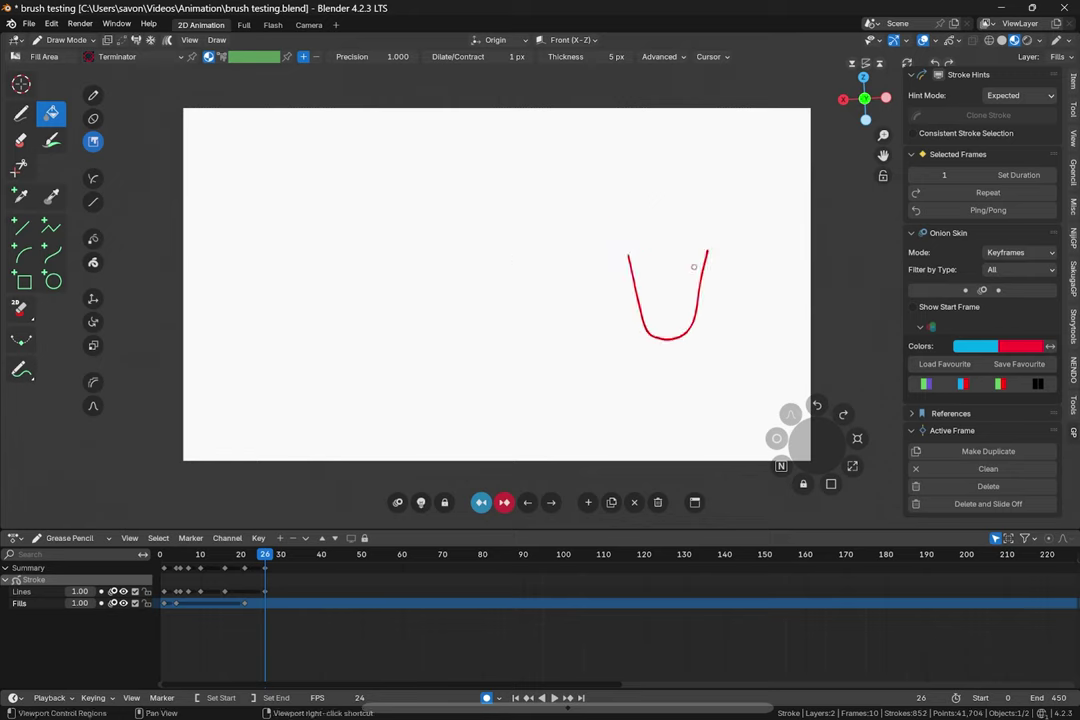
pyautogui.hotkey('ctrl', 'shift', 'z')
pyautogui.click(703, 276)
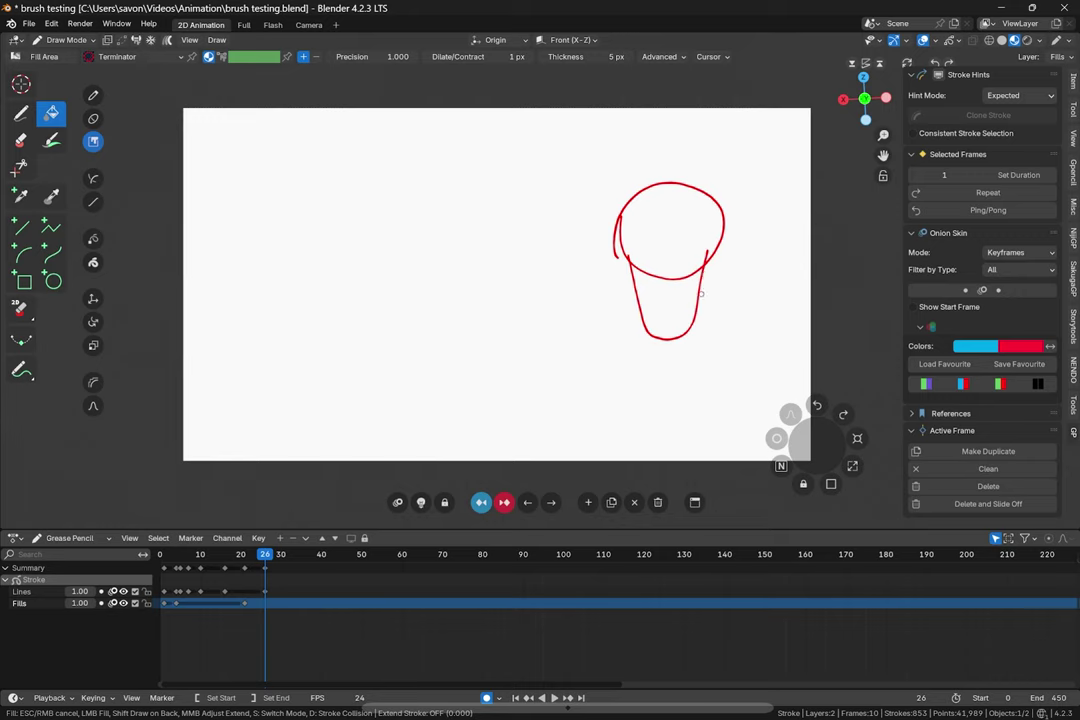
pyautogui.click(703, 293)
pyautogui.press('b')
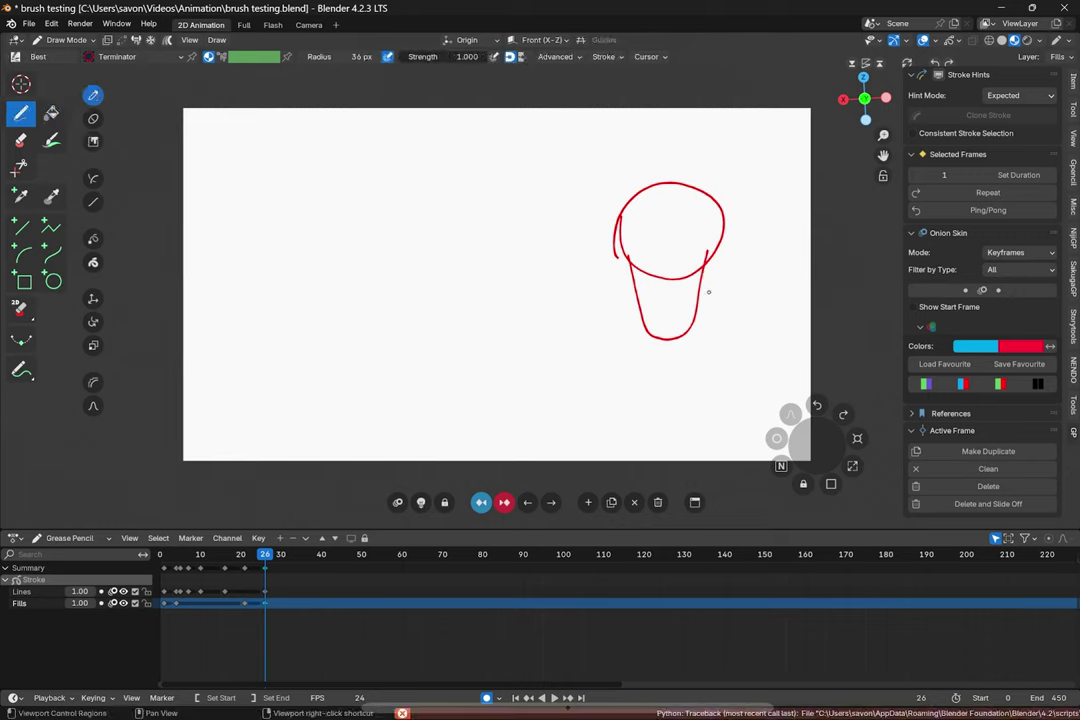
pyautogui.moveTo(704, 294)
pyautogui.mouseDown()
pyautogui.moveTo(725, 277)
pyautogui.moveTo(718, 235)
pyautogui.mouseUp()
# Step: Sketch a second red head to the left of the first with a circle and a jaw, and reshape its jaw line
pyautogui.moveTo(358, 240)
pyautogui.mouseDown()
pyautogui.moveTo(410, 150)
pyautogui.moveTo(372, 260)
pyautogui.moveTo(389, 339)
pyautogui.moveTo(470, 258)
pyautogui.mouseUp()
pyautogui.moveTo(373, 263); pyautogui.dragTo(359, 239)
pyautogui.moveTo(465, 290)
pyautogui.mouseDown()
pyautogui.moveTo(482, 294)
pyautogui.moveTo(450, 322)
pyautogui.moveTo(464, 335)
pyautogui.mouseUp()
pyautogui.moveTo(477, 254); pyautogui.dragTo(486, 220)
pyautogui.press('Escape')
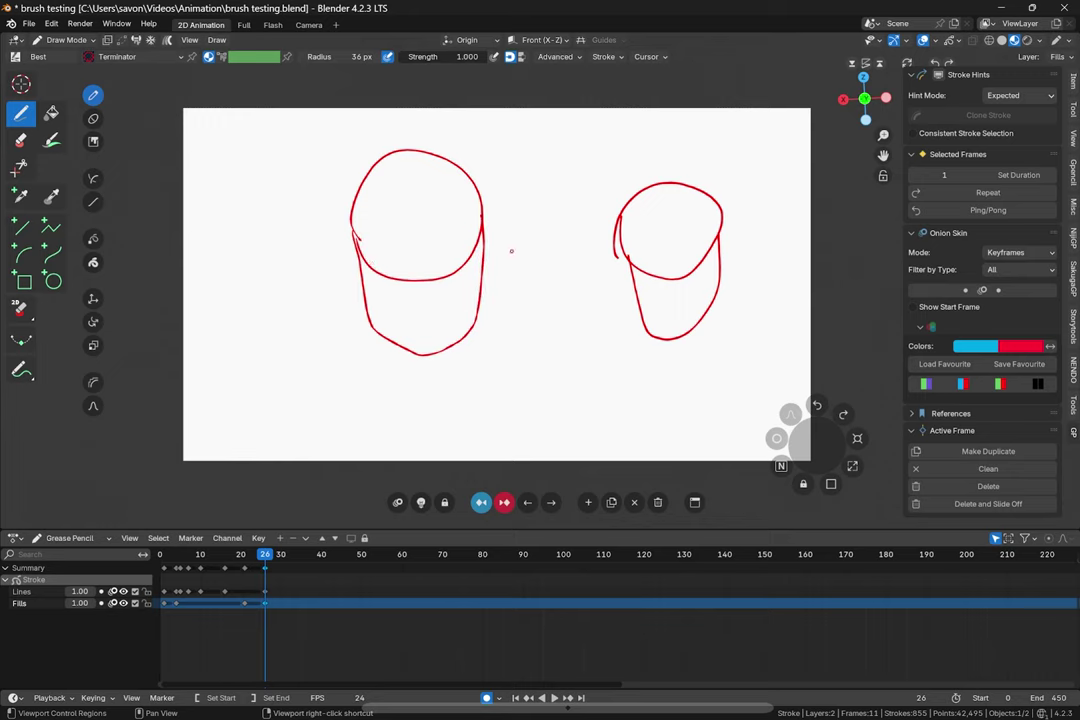
# Step: Rotate the second head's circle about 47°, scale it down, and undo the transforms
pyautogui.press('r')
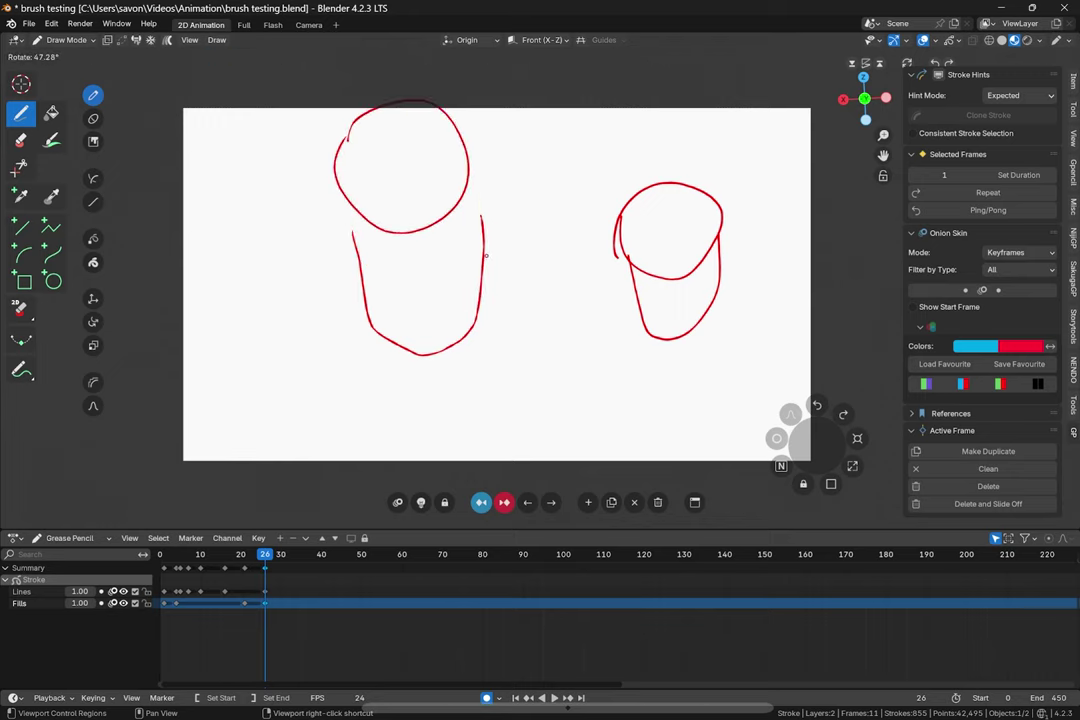
pyautogui.click(470, 273)
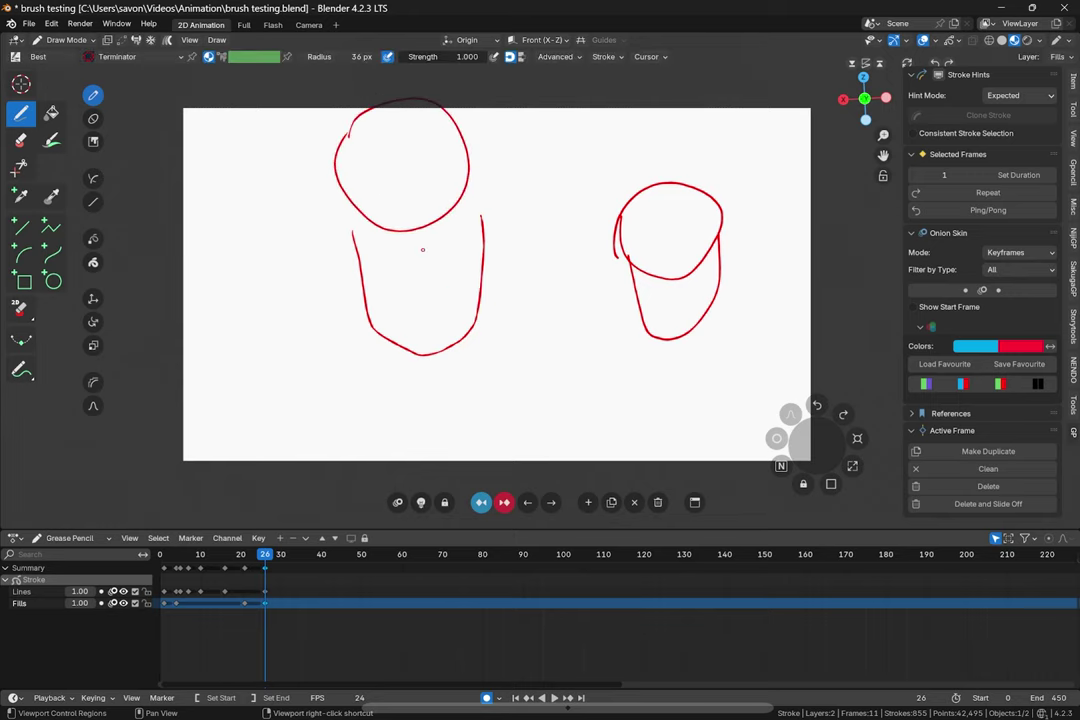
pyautogui.press('s')
pyautogui.press('Return')
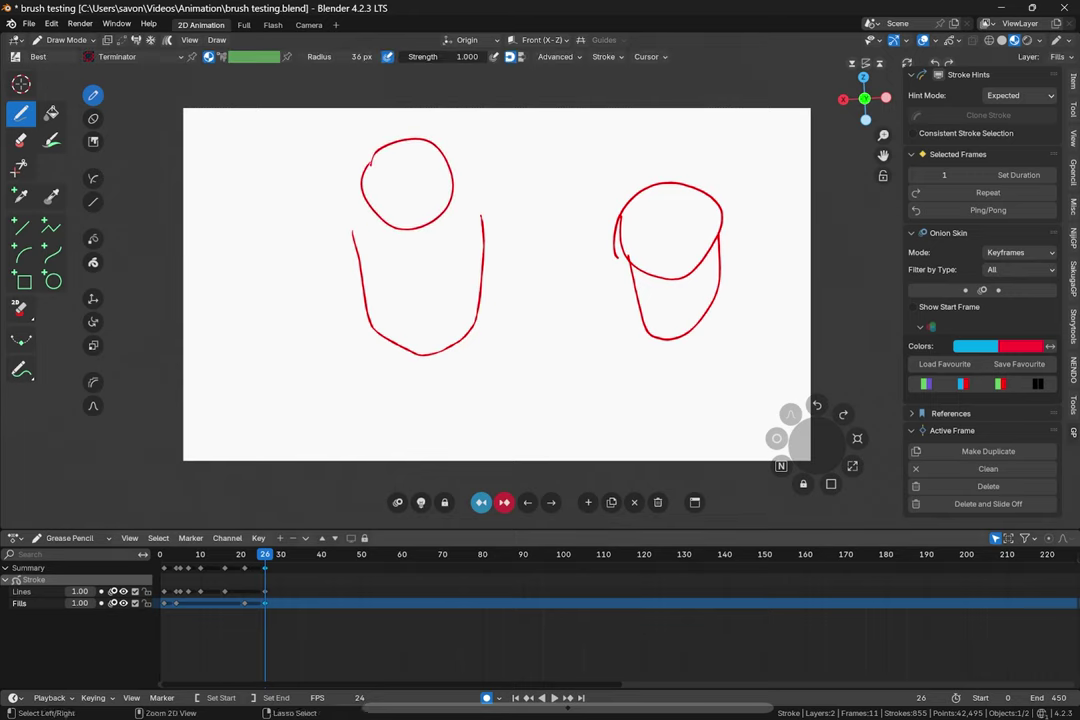
pyautogui.hotkey('ctrl', 'z')
# Step: Review the GP draw transform add-on's pinch settings and Grab, Rotate, Scale, Pinch and Delete shortcuts in the preferences
pyautogui.click(51, 23)
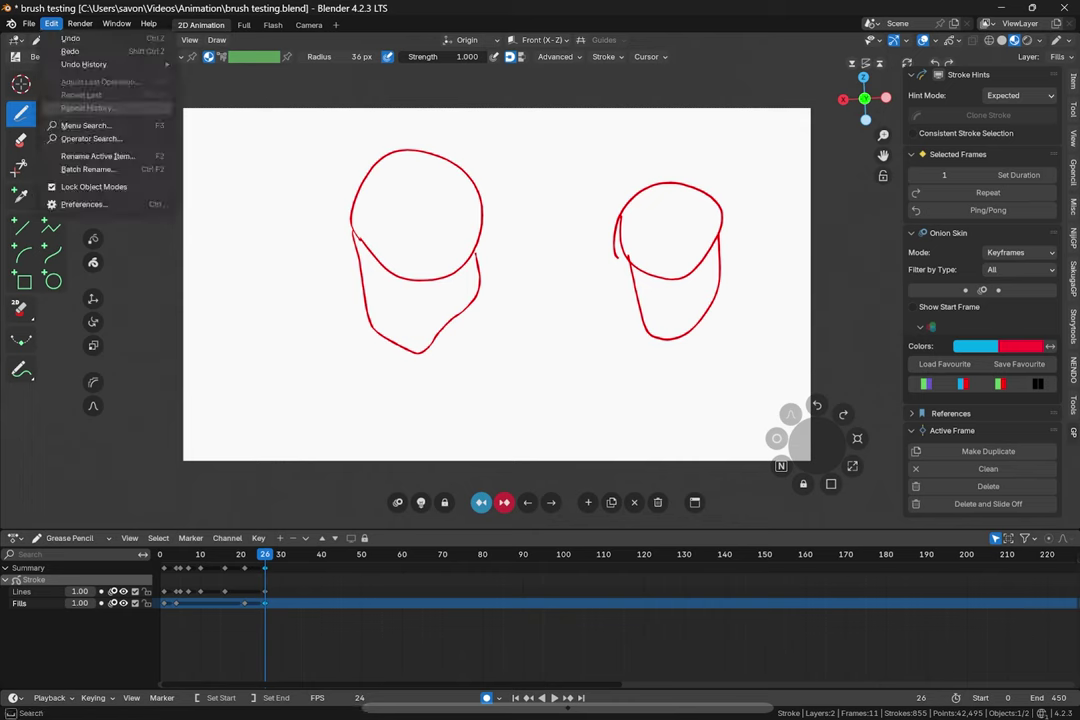
pyautogui.click(83, 204)
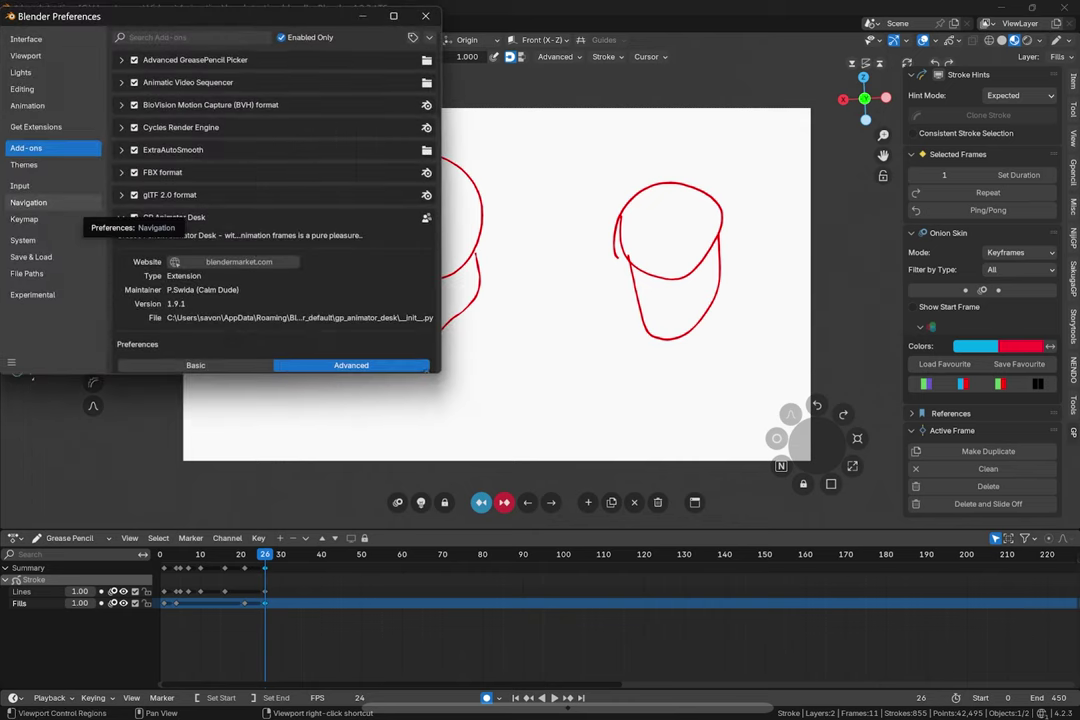
pyautogui.click(121, 217)
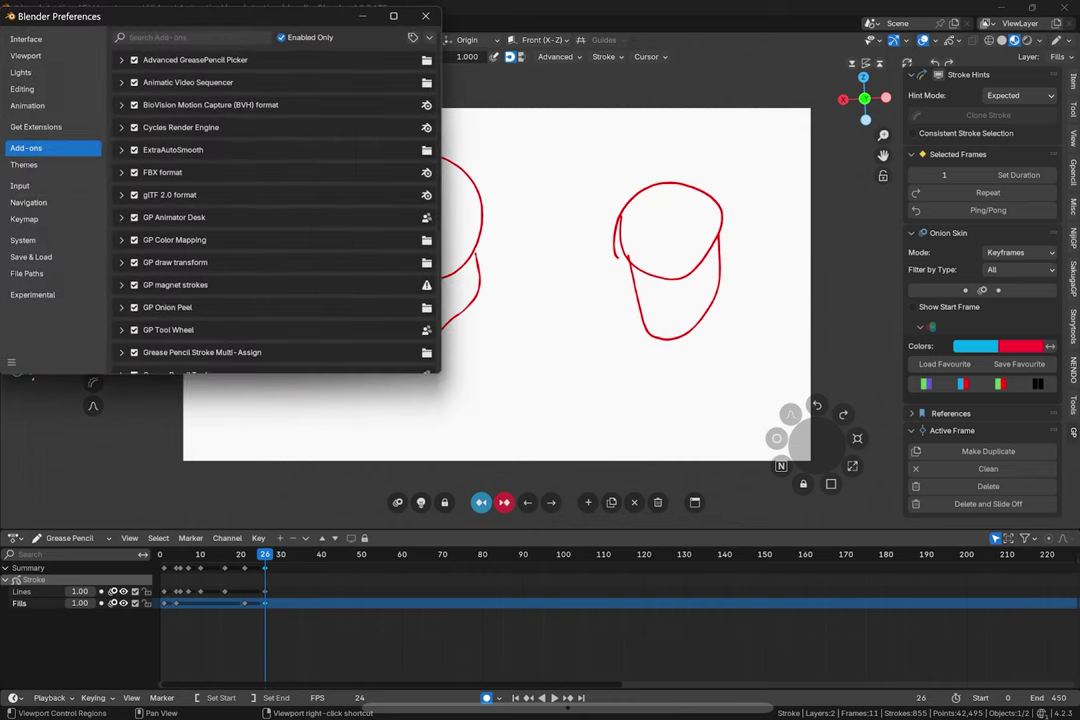
pyautogui.click(121, 262)
pyautogui.scroll(-6, 270, 200)
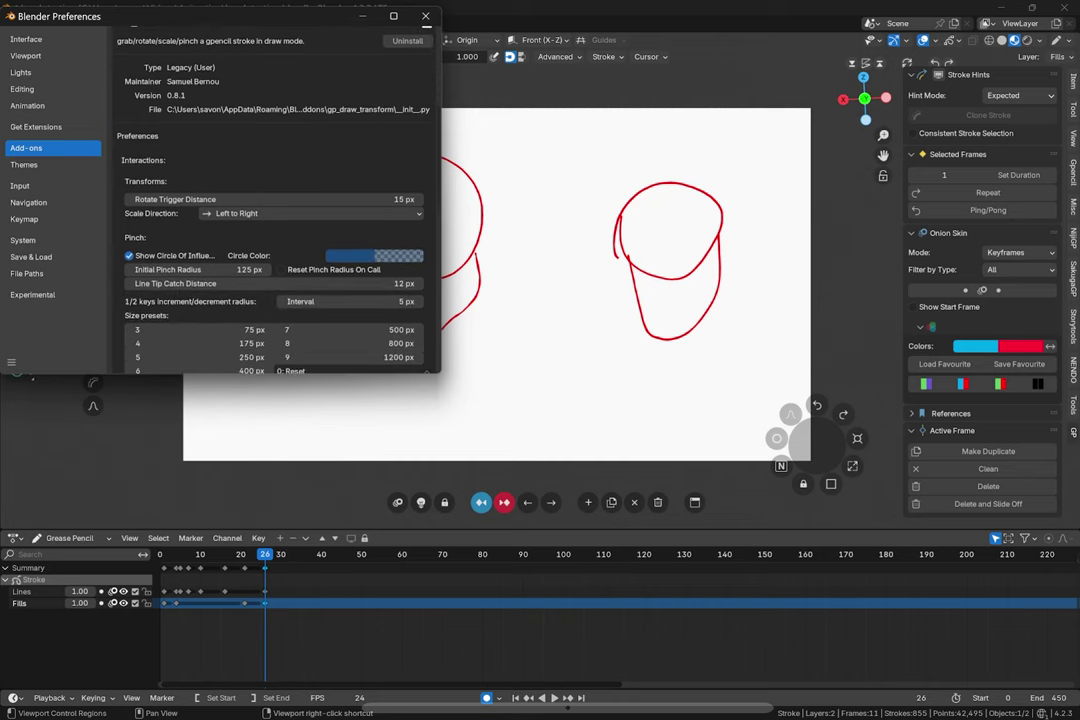
pyautogui.scroll(-5, 270, 200)
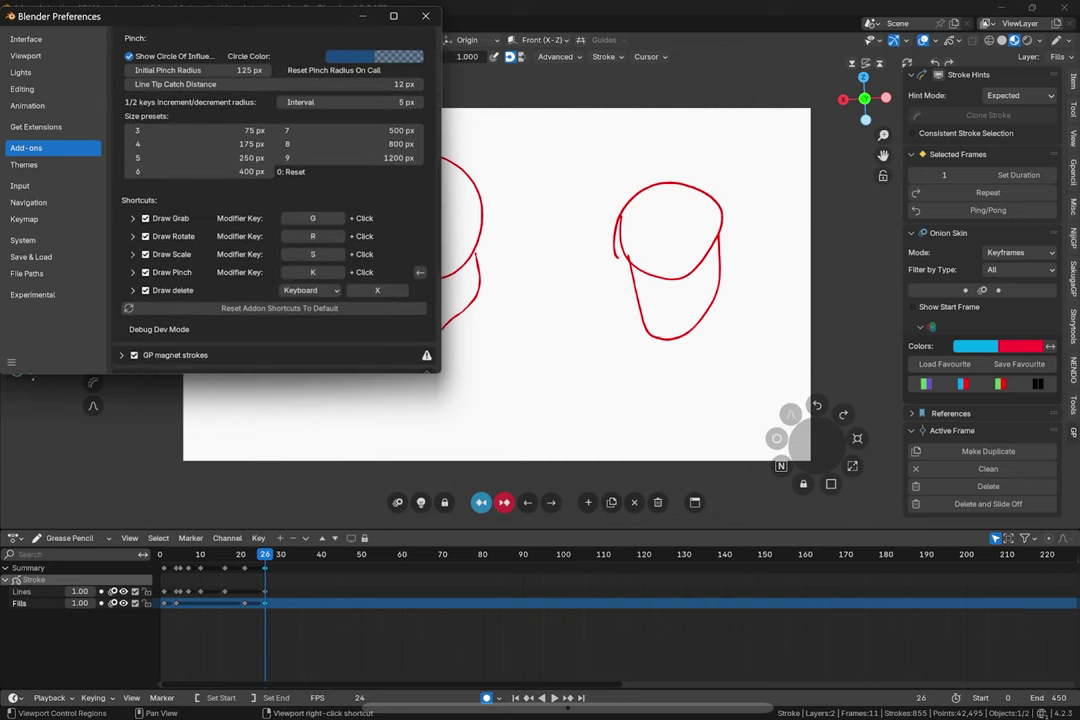
pyautogui.scroll(12, 280, 250)
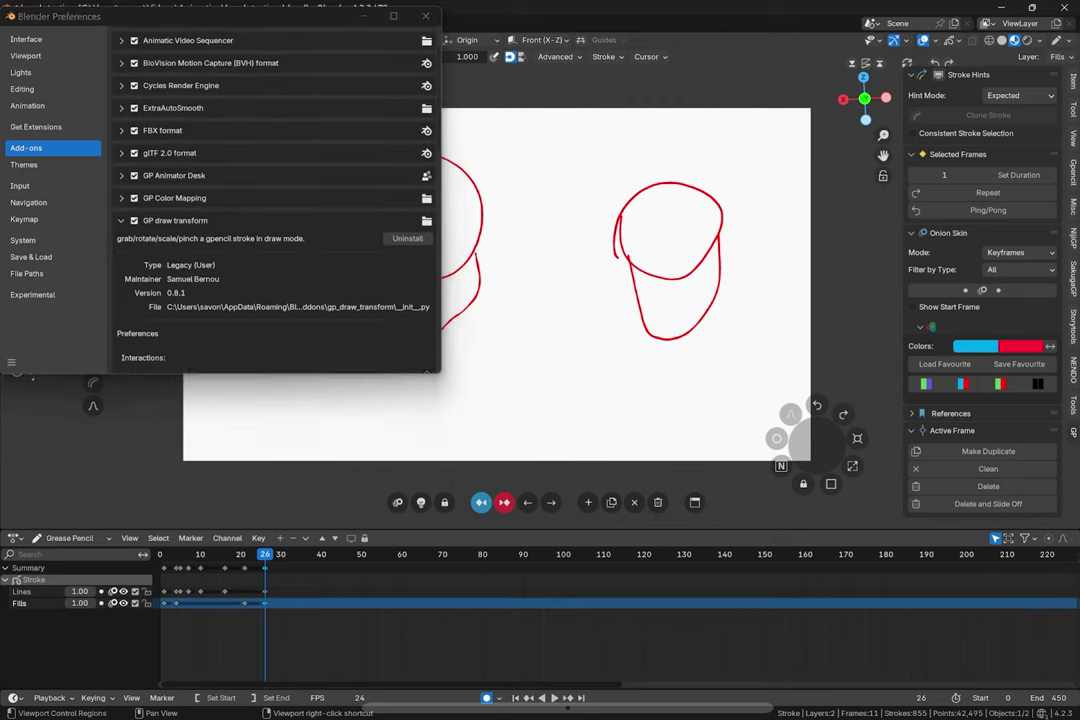
pyautogui.click(121, 221)
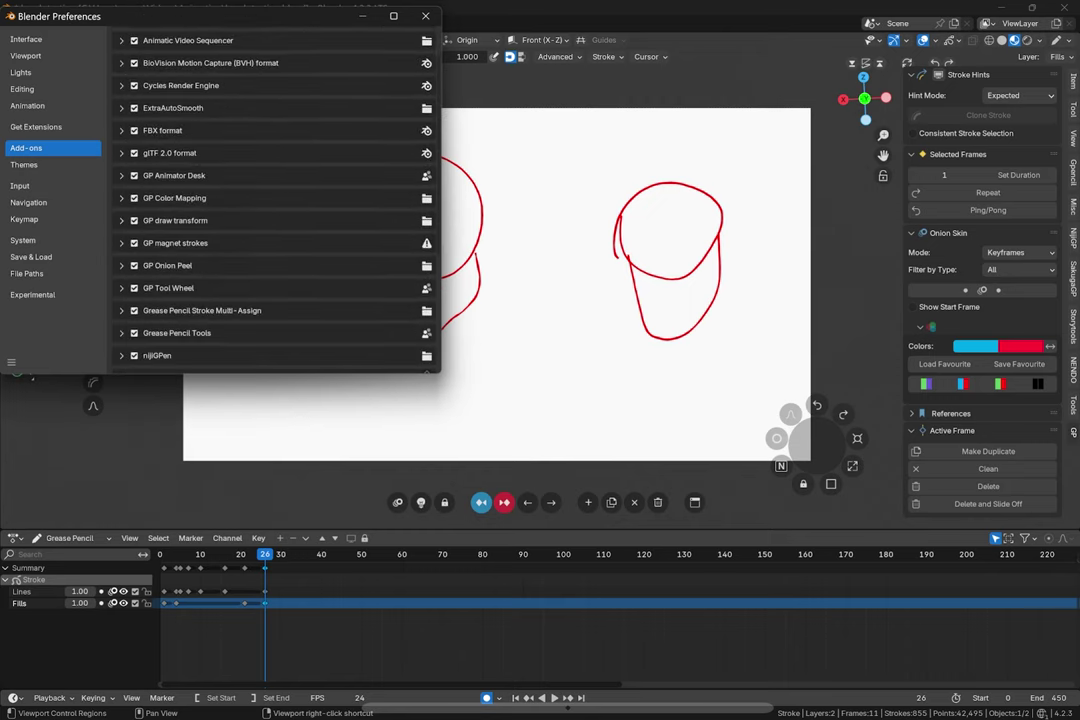
pyautogui.click(425, 16)
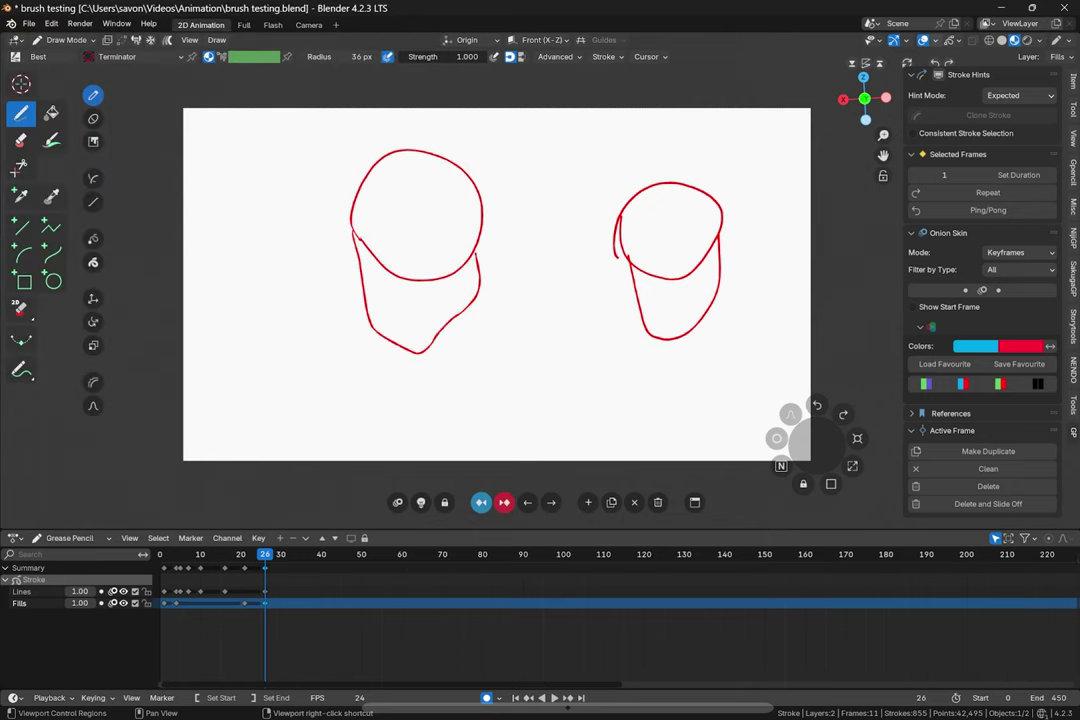
# Step: Go to frame 21 and toggle Onion Skin on and off in the Grease Pencil overlay settings
pyautogui.moveTo(264, 555); pyautogui.dragTo(244, 554)
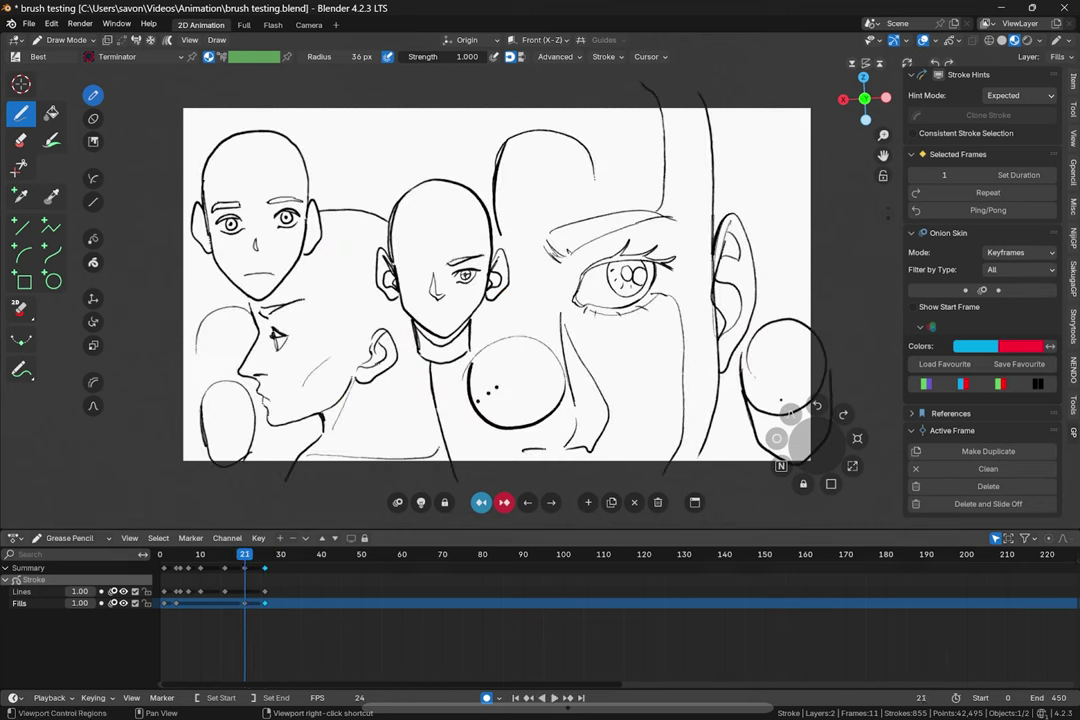
pyautogui.click(923, 41)
pyautogui.click(935, 41)
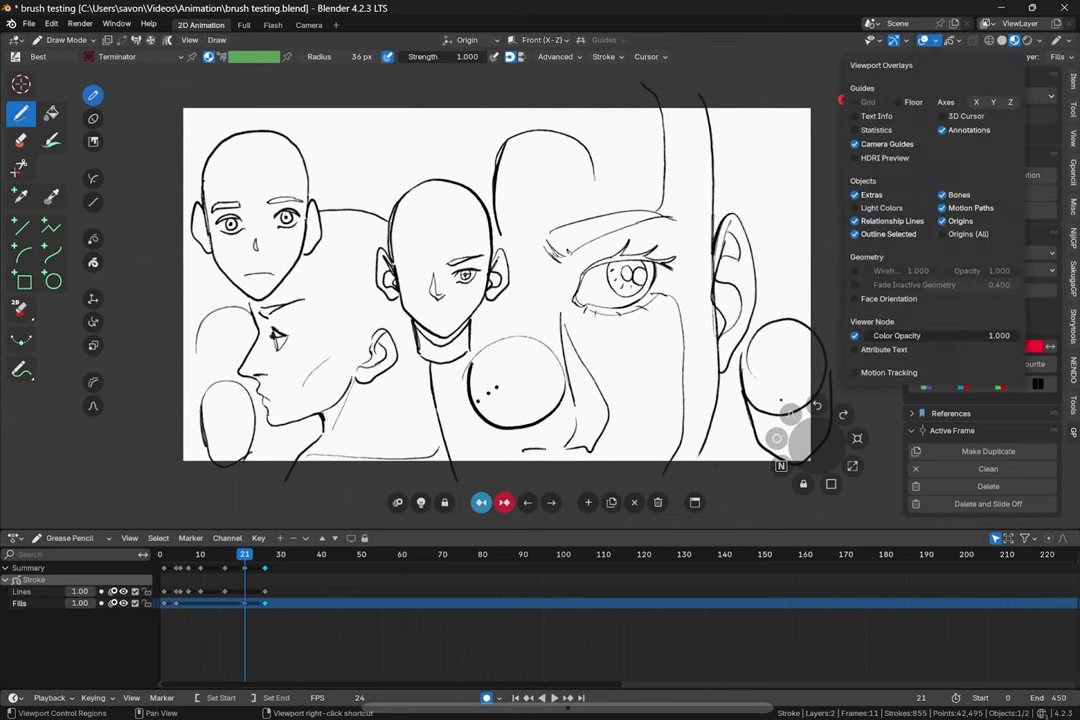
pyautogui.click(953, 41)
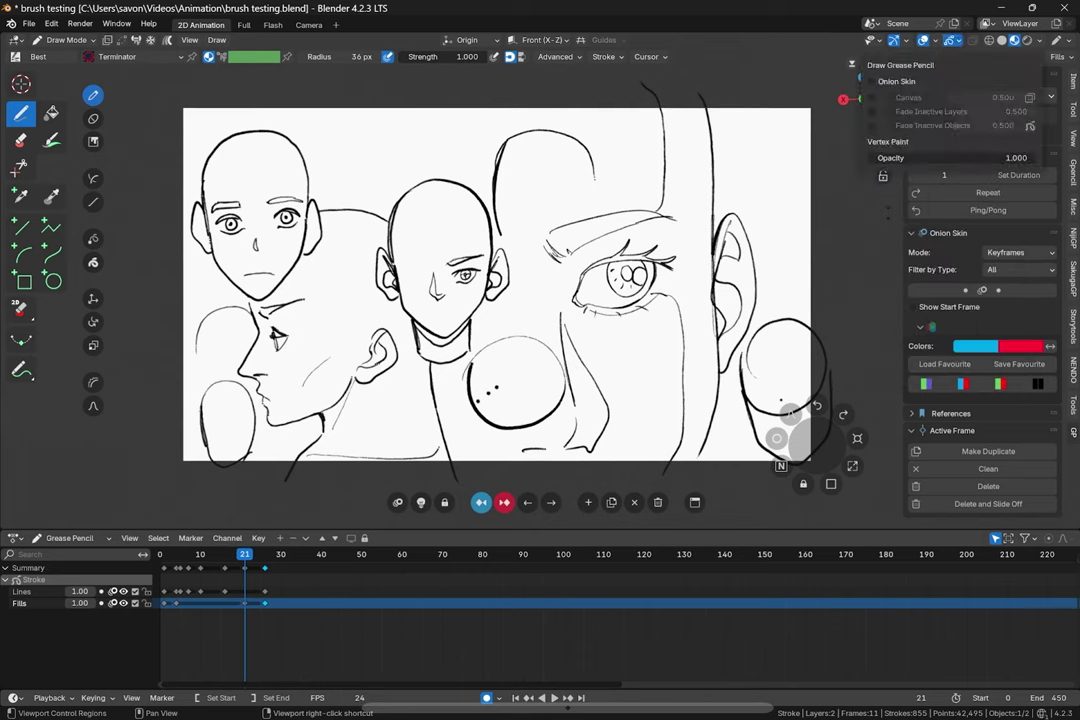
pyautogui.click(873, 82)
pyautogui.click(873, 82)
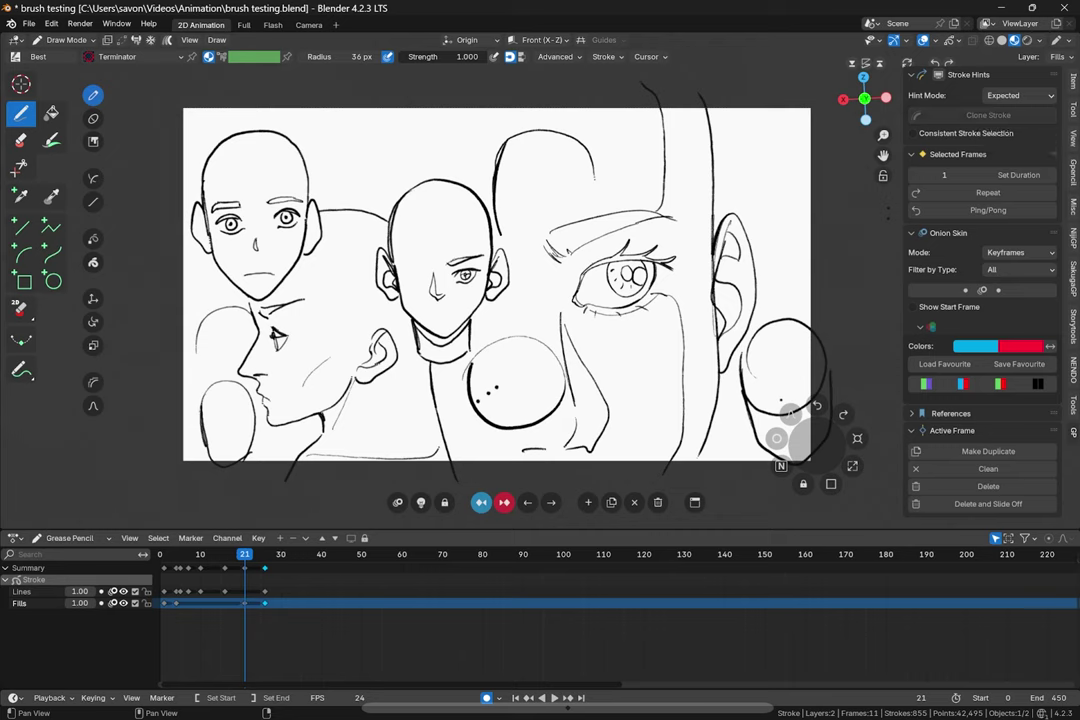
# Step: Find the Onion Peel settings among the add-on sidebar sections and enable Onion Peel
pyautogui.click(1074, 370)
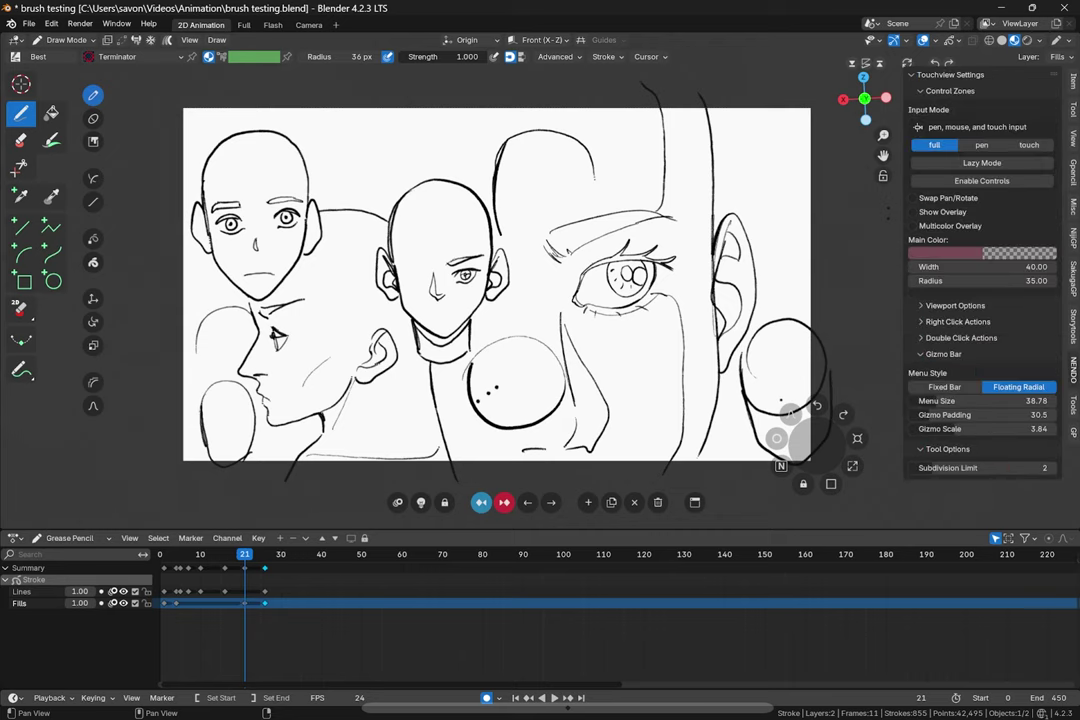
pyautogui.click(1074, 432)
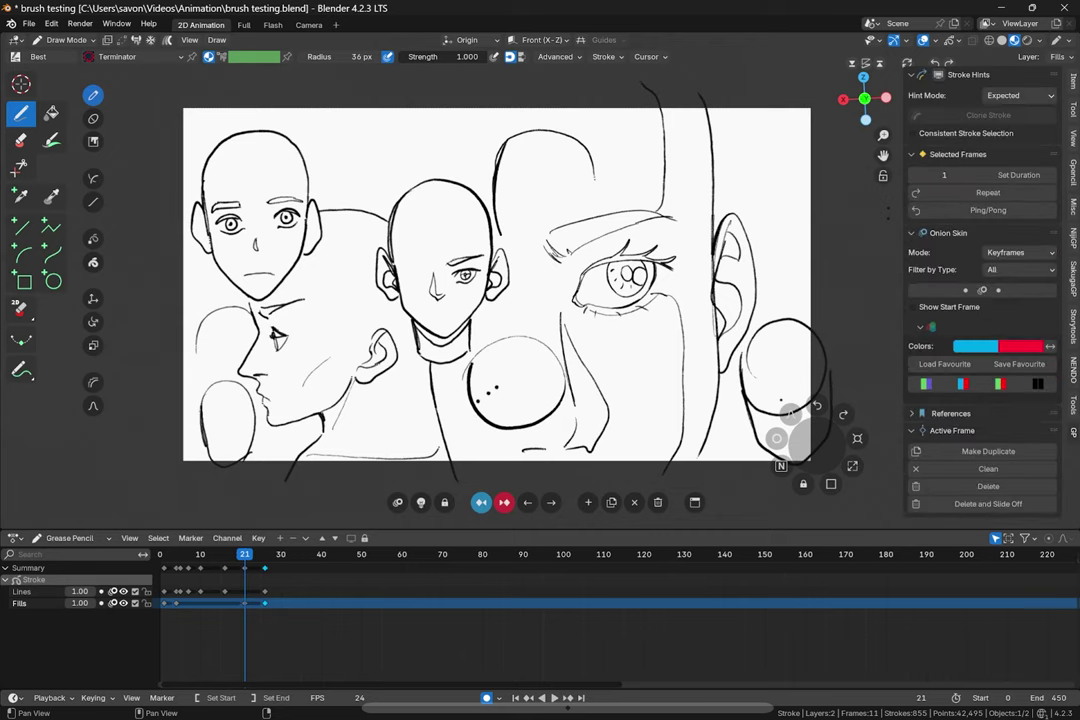
pyautogui.click(1073, 404)
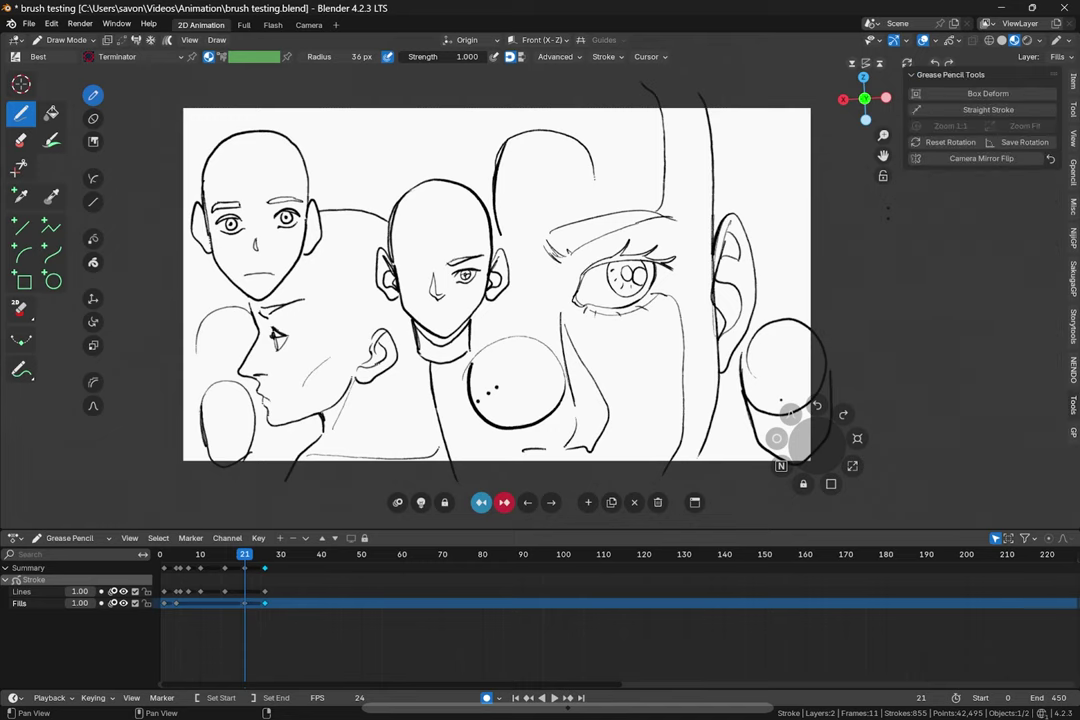
pyautogui.click(1073, 368)
pyautogui.click(1073, 327)
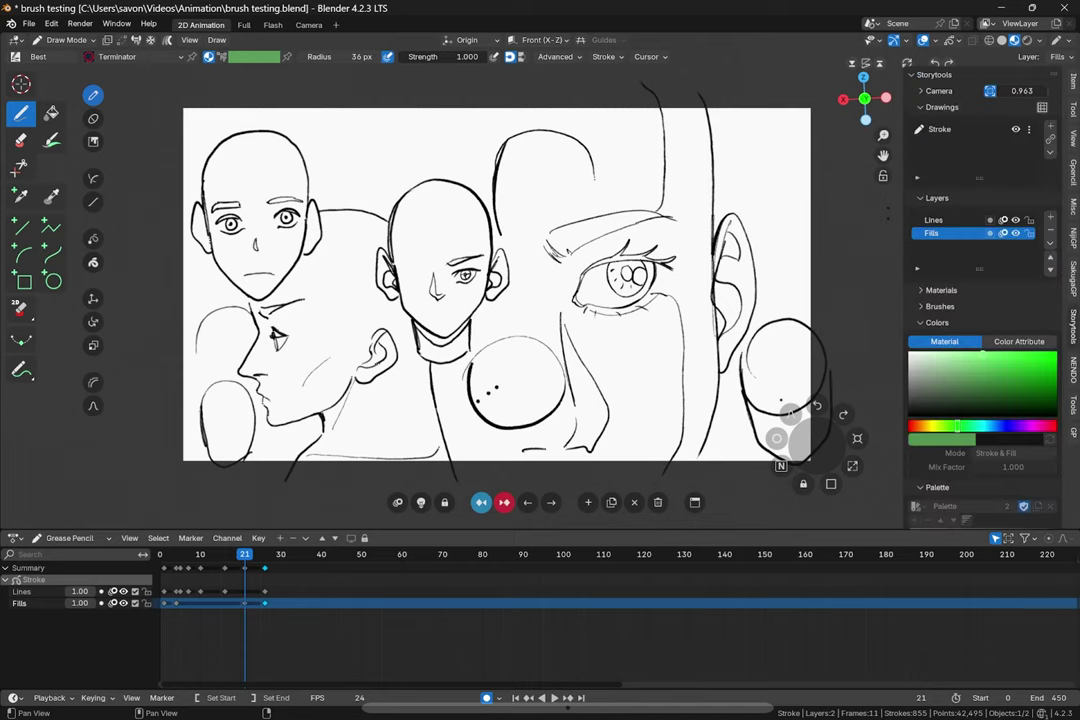
pyautogui.click(1073, 280)
pyautogui.click(1073, 239)
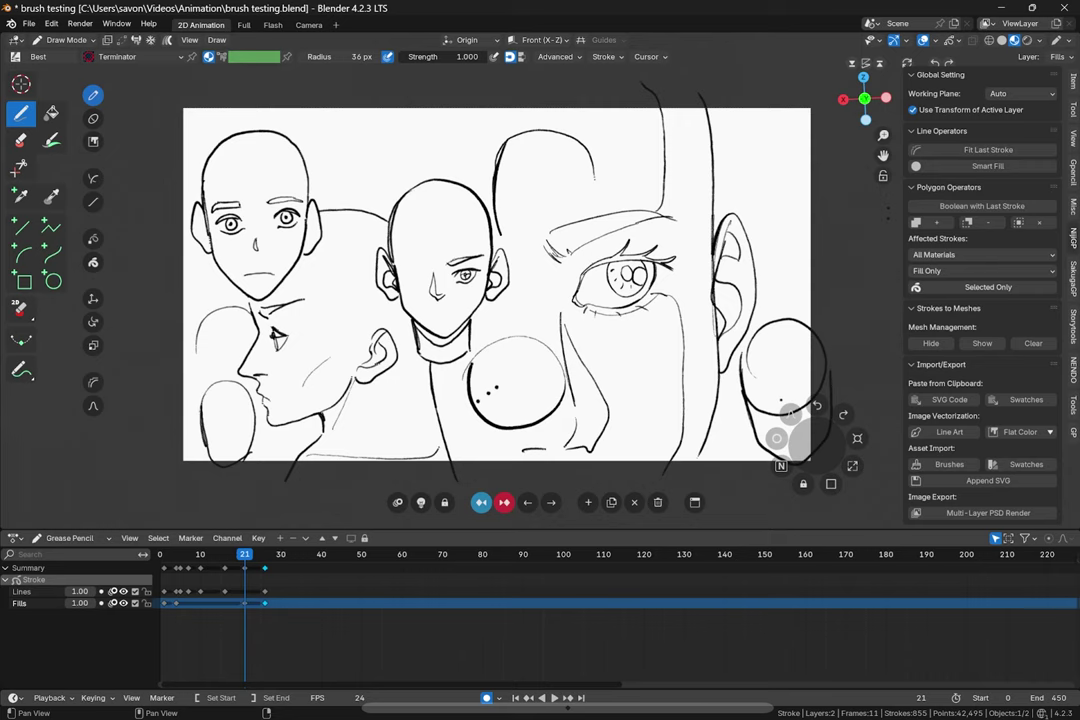
pyautogui.click(1073, 206)
pyautogui.click(1073, 172)
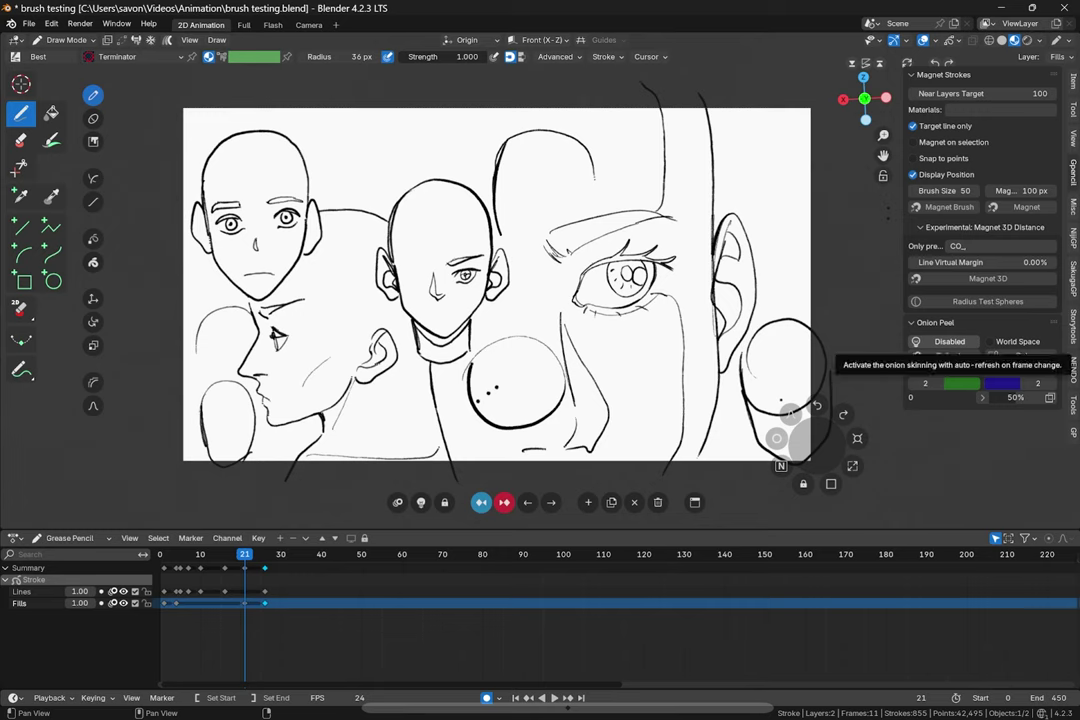
pyautogui.click(945, 341)
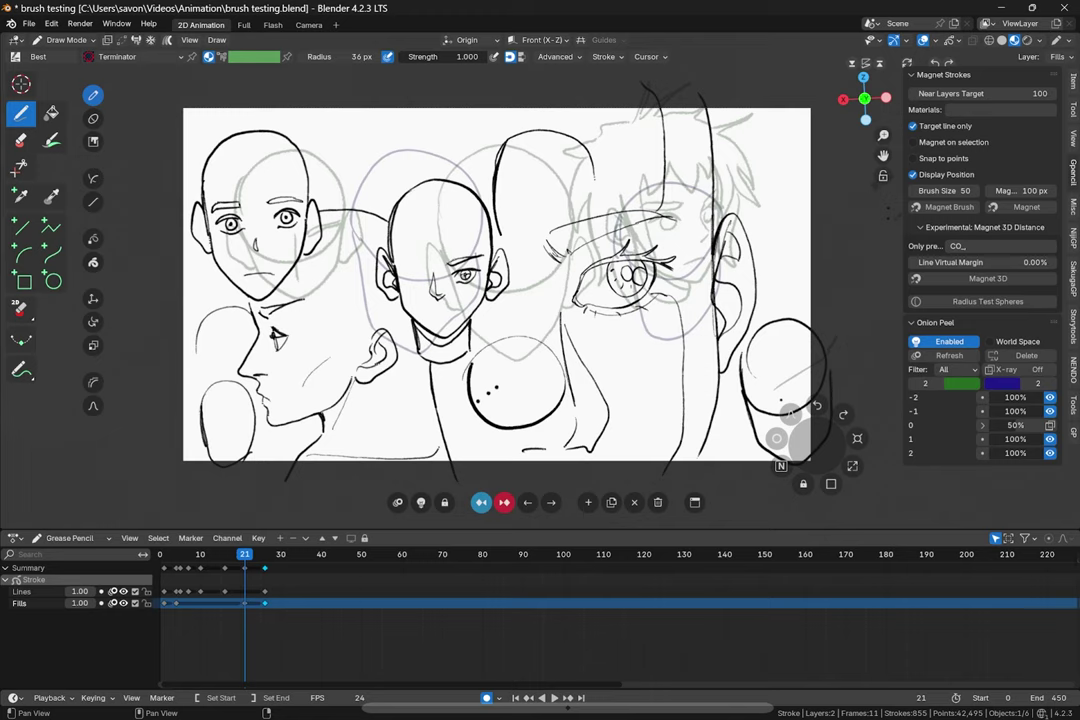
# Step: Set Onion Peel's opacity to 41% for frame -1 and 59% for frame 1, and go to frame 14
pyautogui.moveTo(1028, 411)
pyautogui.mouseDown()
pyautogui.moveTo(998, 411)
pyautogui.moveTo(1016, 411)
pyautogui.moveTo(1007, 439)
pyautogui.mouseUp()
pyautogui.moveTo(244, 555); pyautogui.dragTo(212, 555)
pyautogui.press('Right')
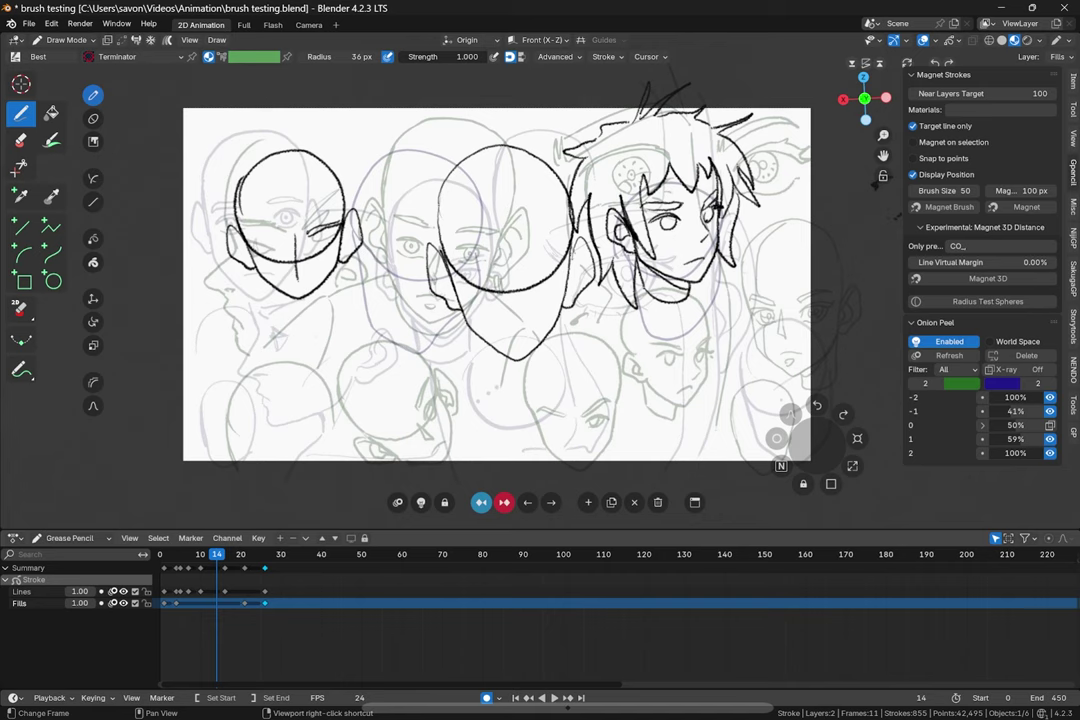
# Step: Set Onion Peel's opacity to 25% for frame -2, 51% for frame -1 and 32% for frame 0, with the filter on All
pyautogui.moveTo(1018, 397)
pyautogui.mouseDown()
pyautogui.moveTo(996, 397)
pyautogui.moveTo(1037, 411)
pyautogui.moveTo(1017, 425)
pyautogui.moveTo(1041, 425)
pyautogui.moveTo(1007, 425)
pyautogui.moveTo(1014, 411)
pyautogui.mouseUp()
pyautogui.click(955, 369)
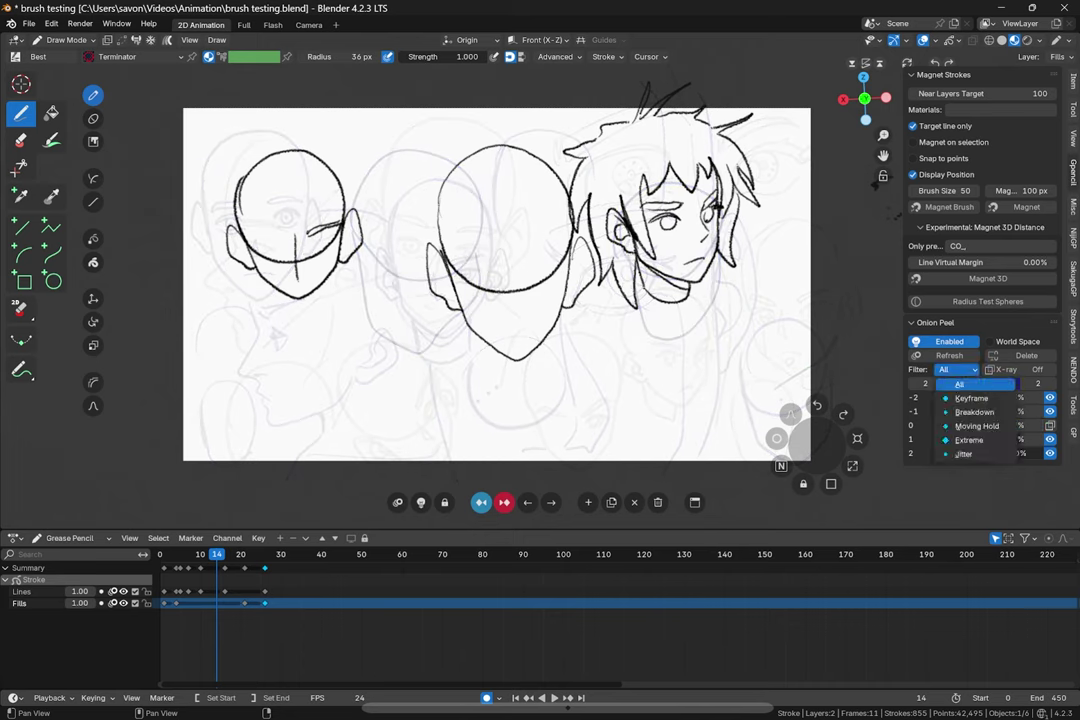
pyautogui.click(959, 384)
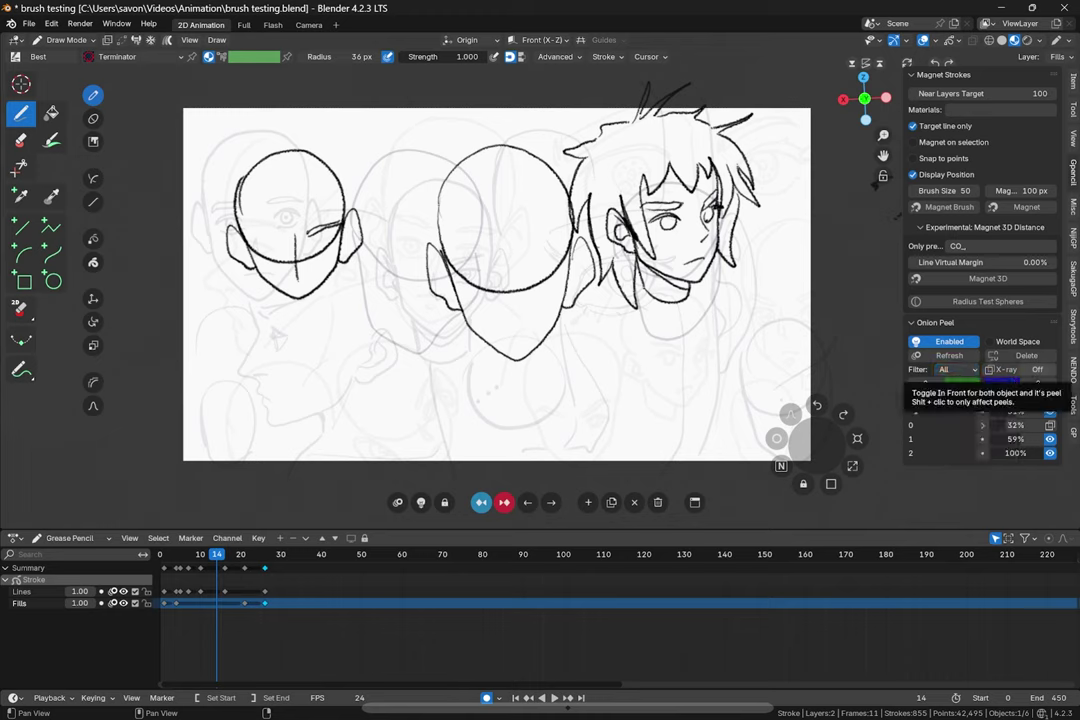
# Step: Play the animation briefly and stop it, and disable Onion Peel
pyautogui.press('space')
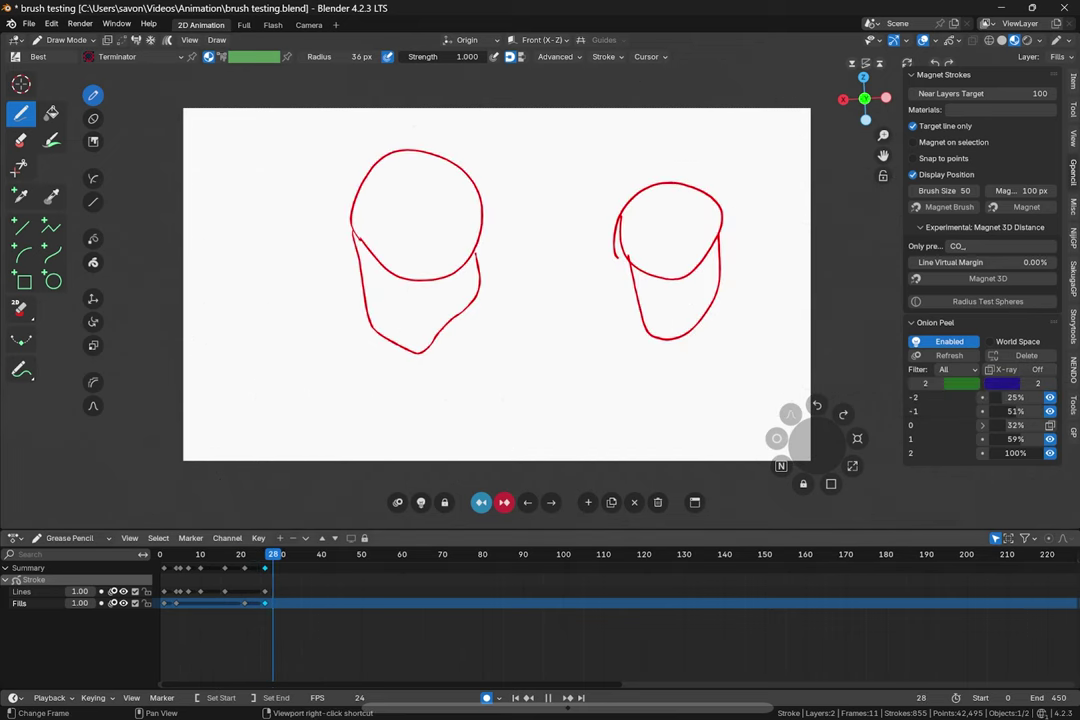
pyautogui.press('Escape')
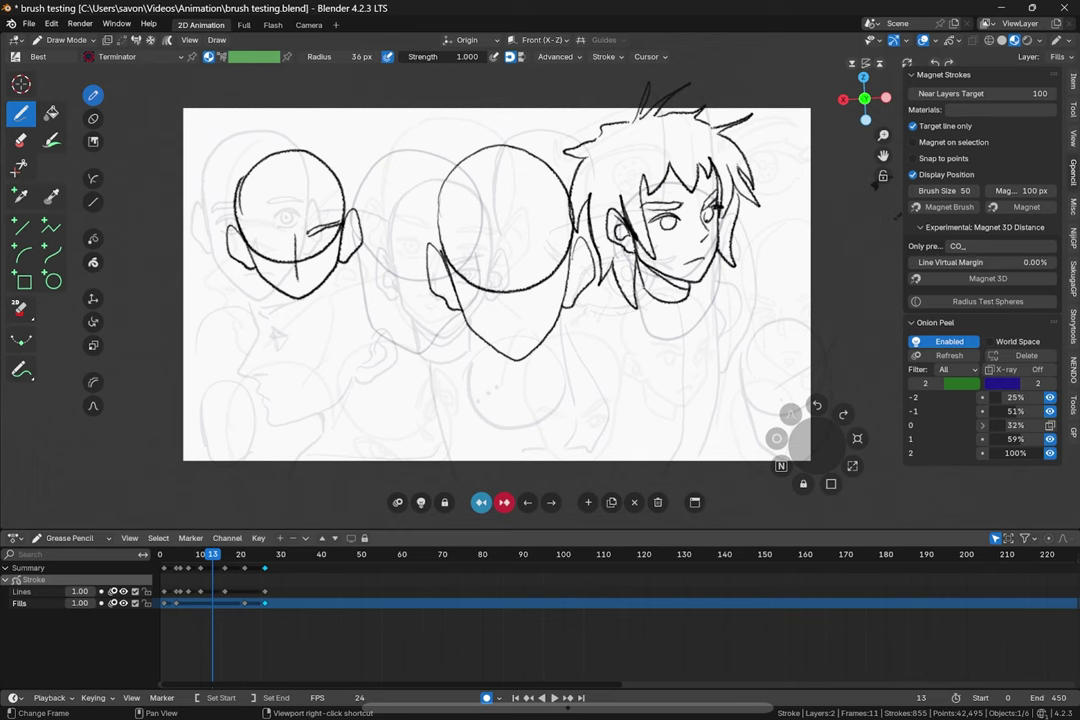
pyautogui.hotkey('alt', 'Tab')
pyautogui.click(344, 352)
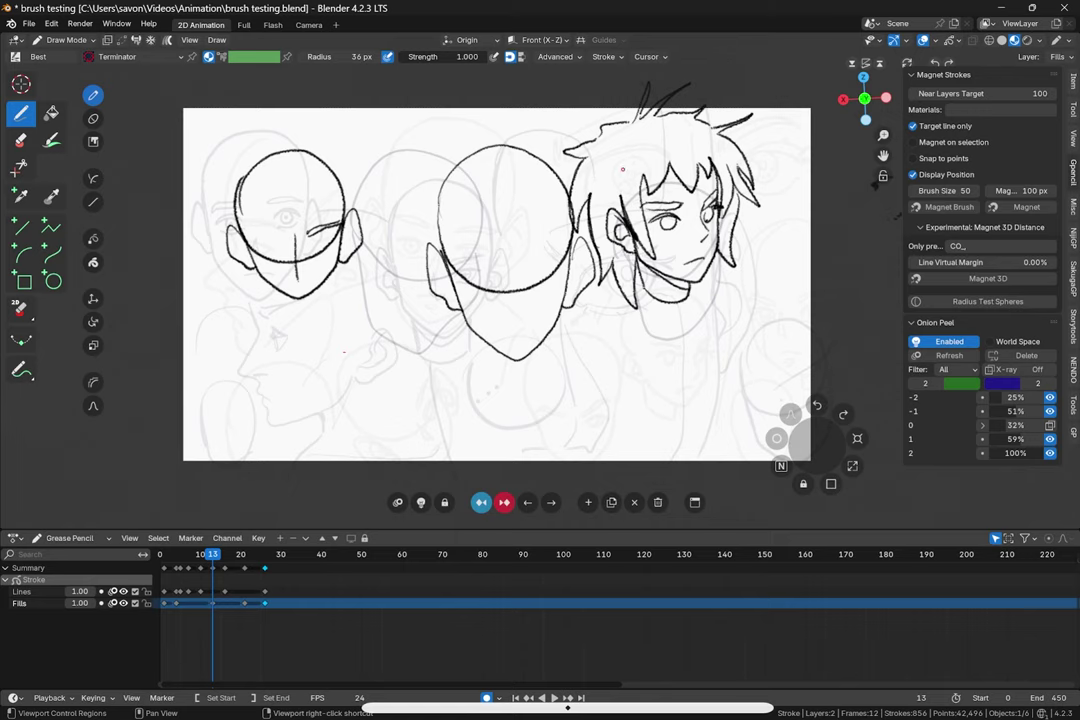
pyautogui.click(945, 342)
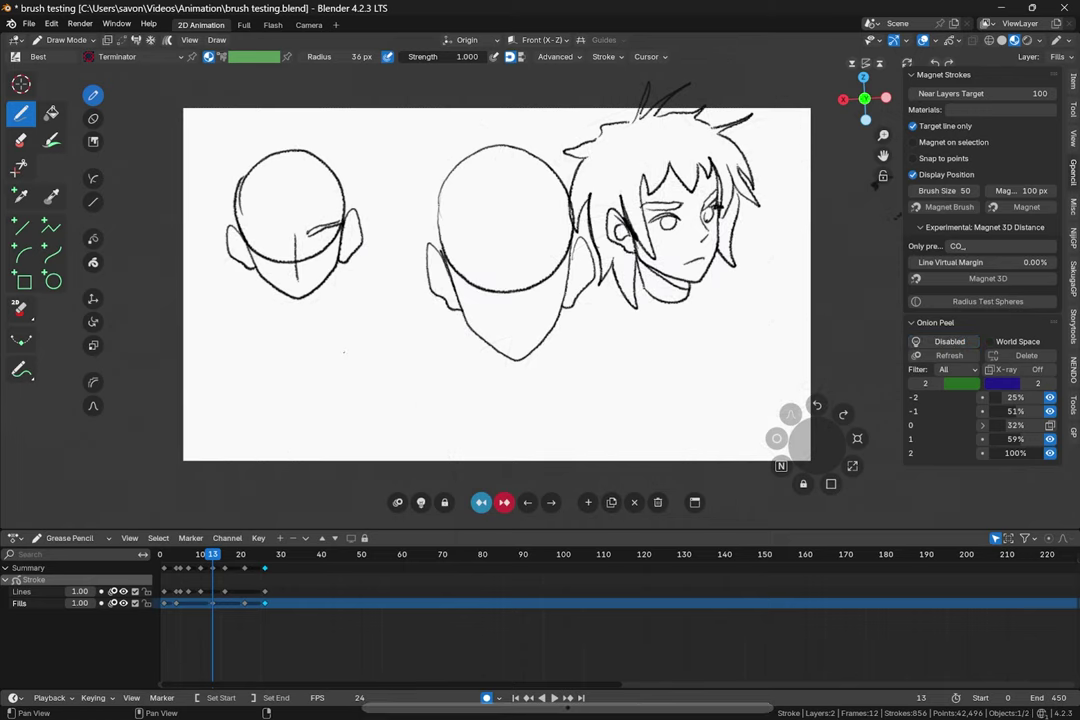
# Step: Check the list of add-ons in the Notepad notes and return to Blender
pyautogui.click(51, 23)
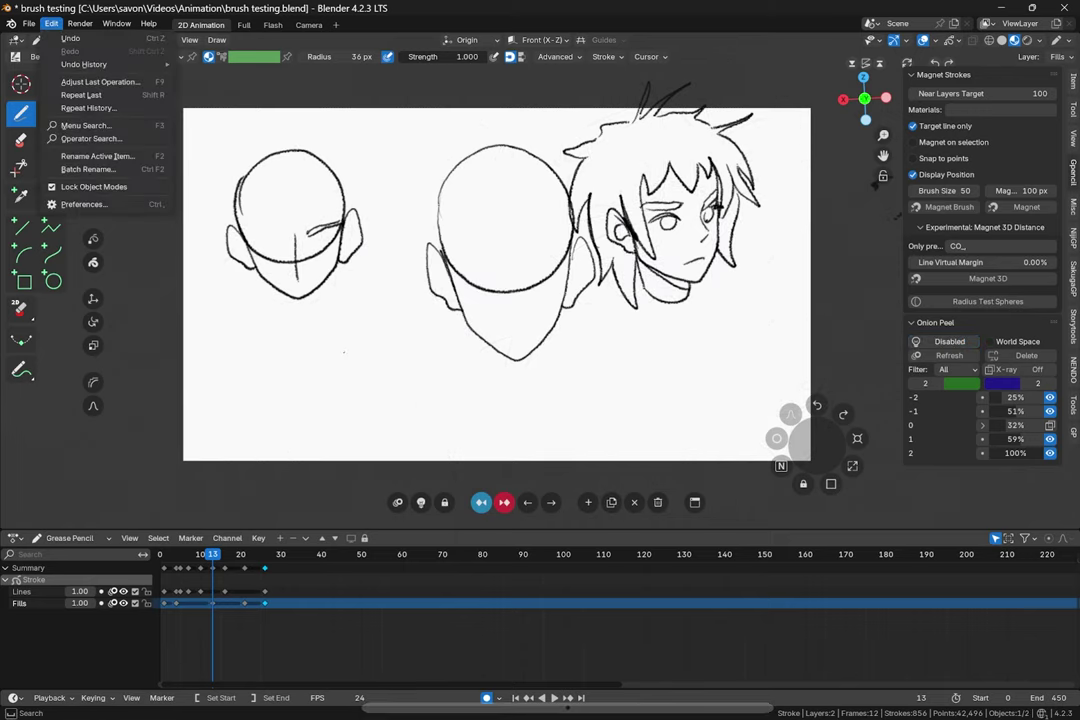
pyautogui.click(51, 23)
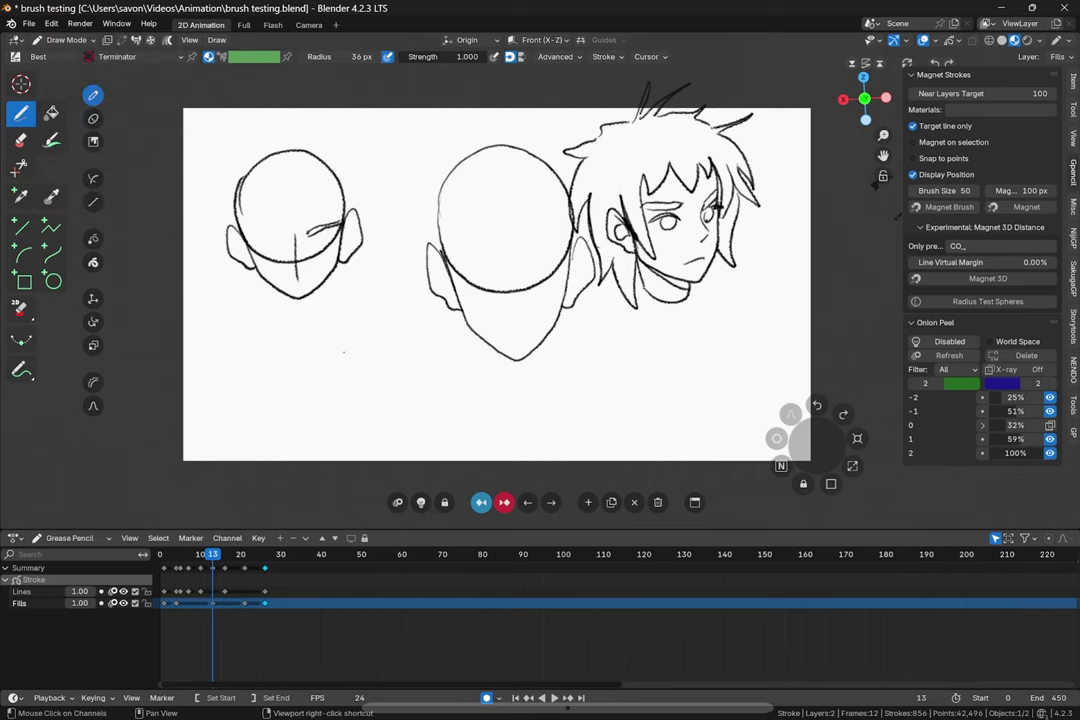
pyautogui.moveTo(568, 717)
pyautogui.click(682, 704)
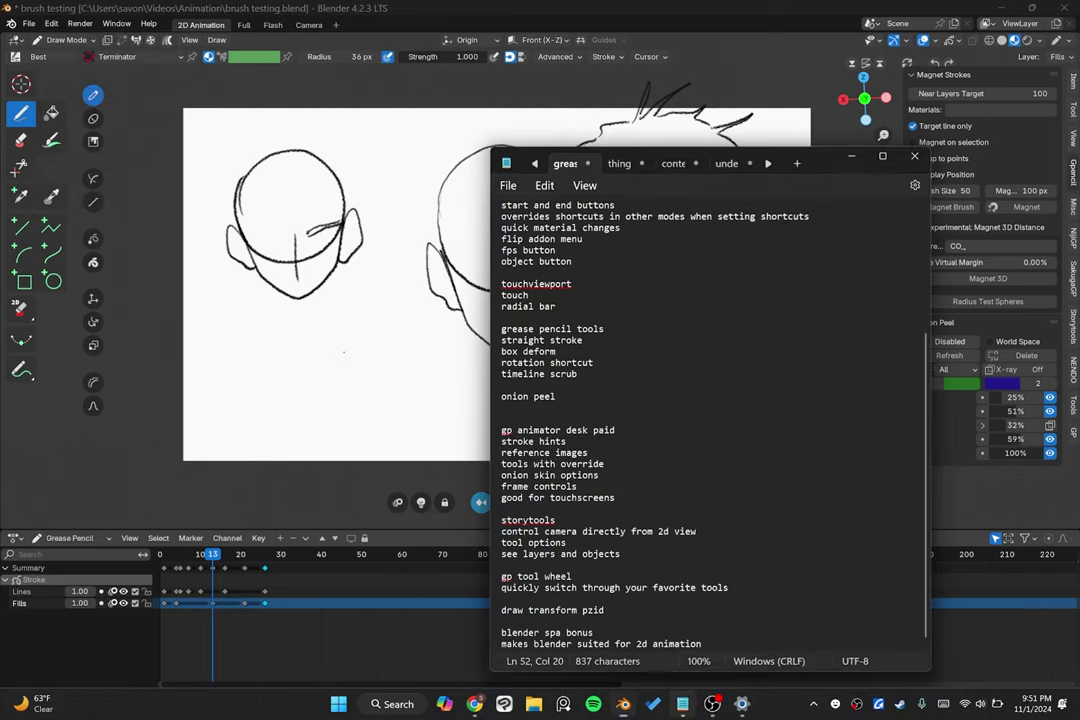
pyautogui.click(289, 402)
# Step: Pick the Draw tool from the GP Tool Wheel, draw a short test stroke and undo it
pyautogui.hotkey('ctrl', 'Tab')
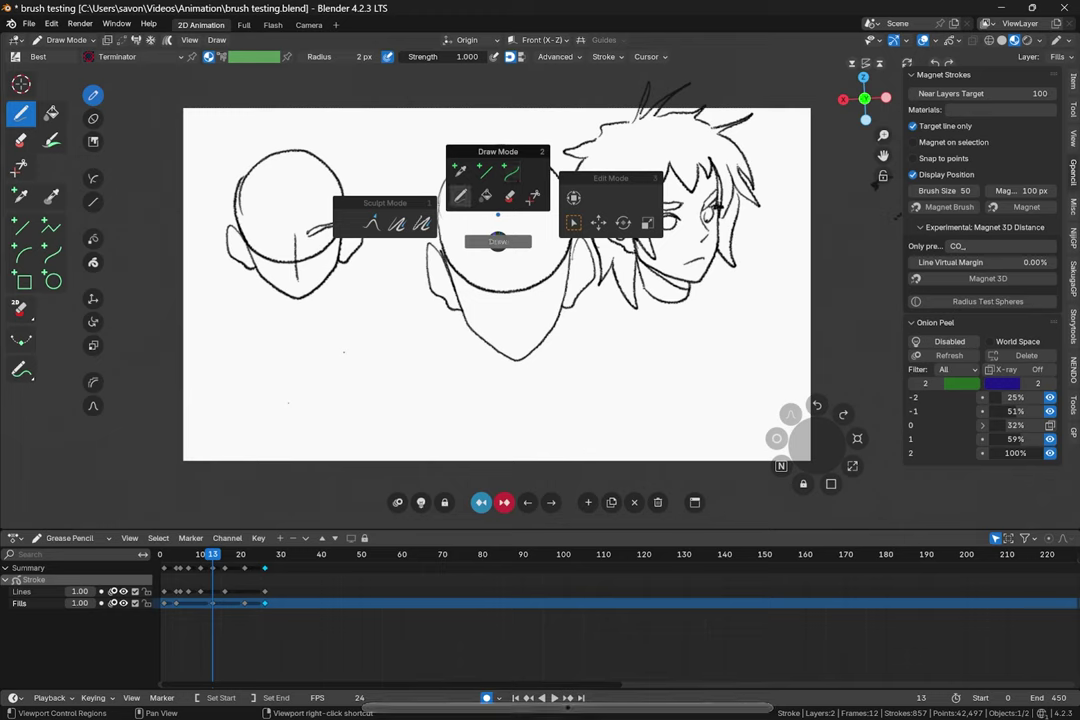
pyautogui.click(460, 198)
pyautogui.hotkey('ctrl', 'Tab')
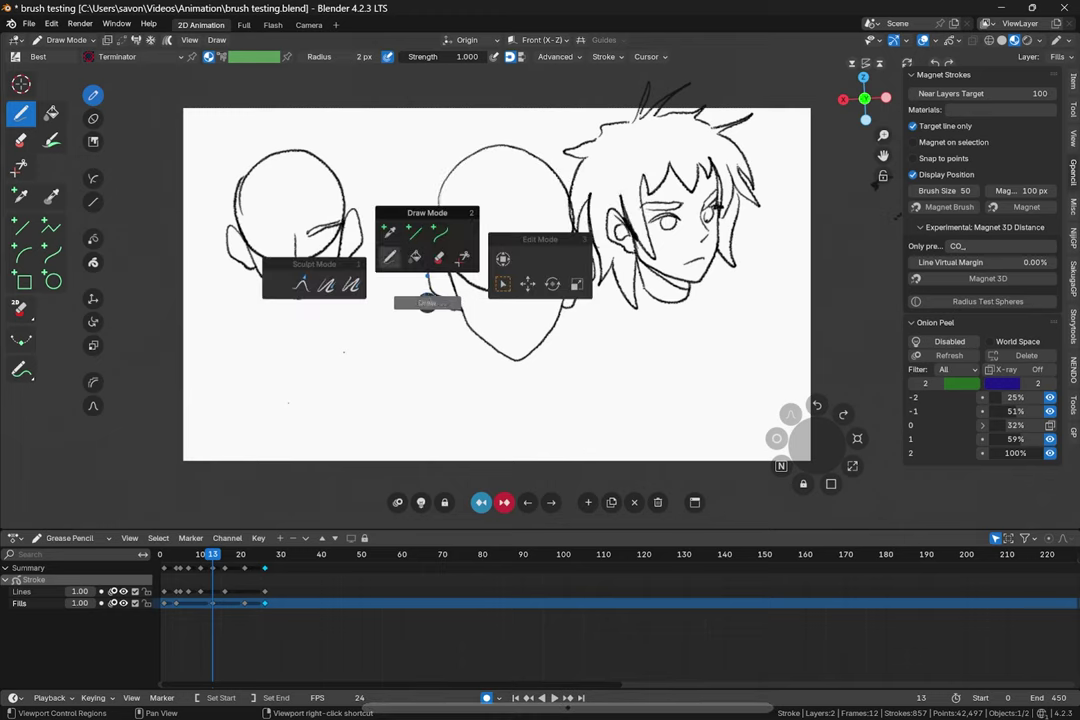
pyautogui.click(392, 256)
pyautogui.hotkey('ctrl', 'Tab')
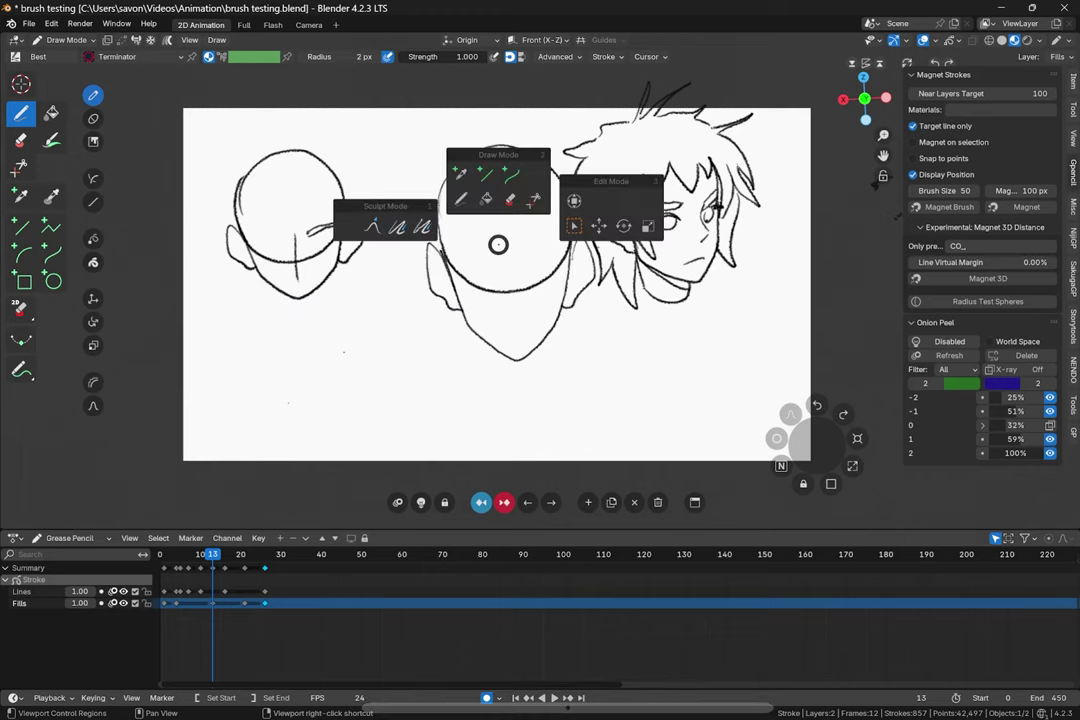
pyautogui.press('Escape')
pyautogui.moveTo(362, 331)
pyautogui.mouseDown()
pyautogui.moveTo(386, 368)
pyautogui.moveTo(360, 334)
pyautogui.moveTo(357, 297)
pyautogui.moveTo(353, 323)
pyautogui.mouseUp()
pyautogui.hotkey('ctrl', 'z')
pyautogui.hotkey('ctrl', 'z')
# Step: Switch to the Grab sculpt tool through the GP Tool Wheel and return to Draw Mode
pyautogui.hotkey('ctrl', 'Tab')
pyautogui.press('Escape')
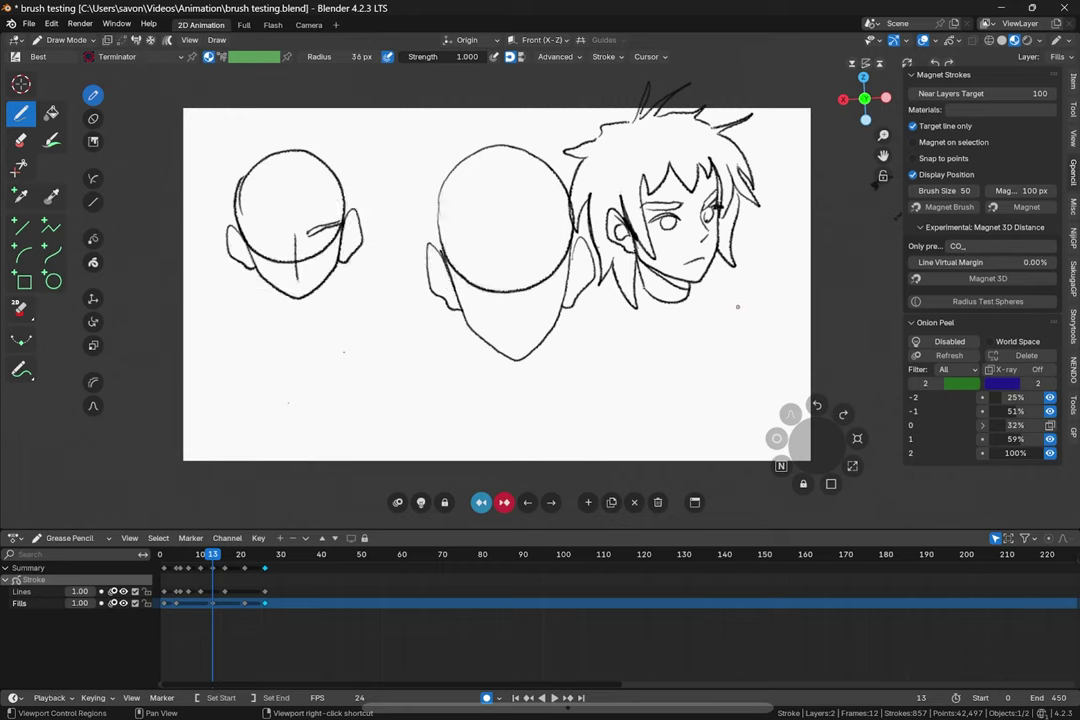
pyautogui.hotkey('ctrl', 'Tab')
pyautogui.press('Escape')
pyautogui.hotkey('ctrl', 'Tab')
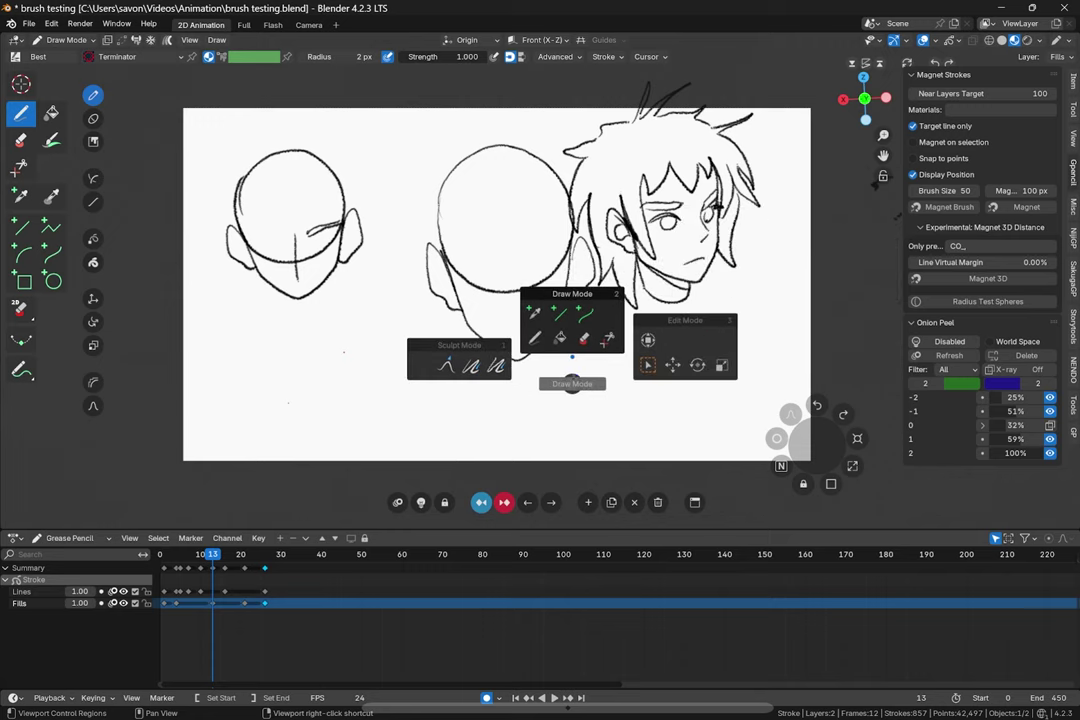
pyautogui.click(447, 366)
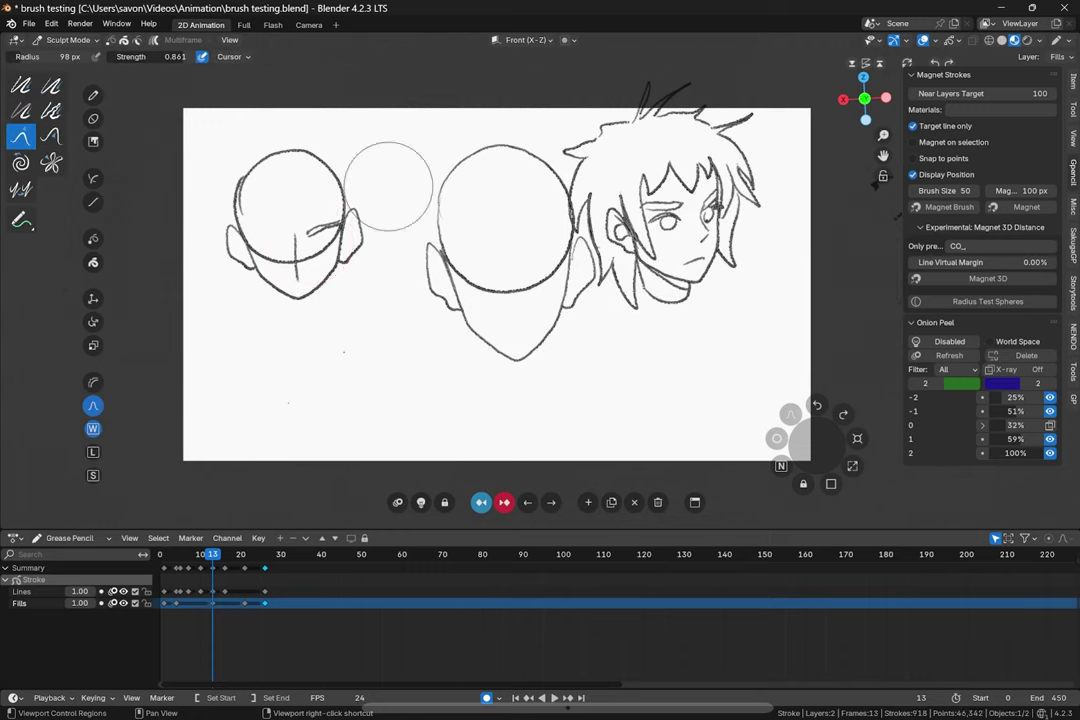
pyautogui.hotkey('ctrl', 'Tab')
# Step: Examine GP Tool Wheel's shortcut, mode order and per-mode tool choices in the add-on preferences
pyautogui.click(51, 23)
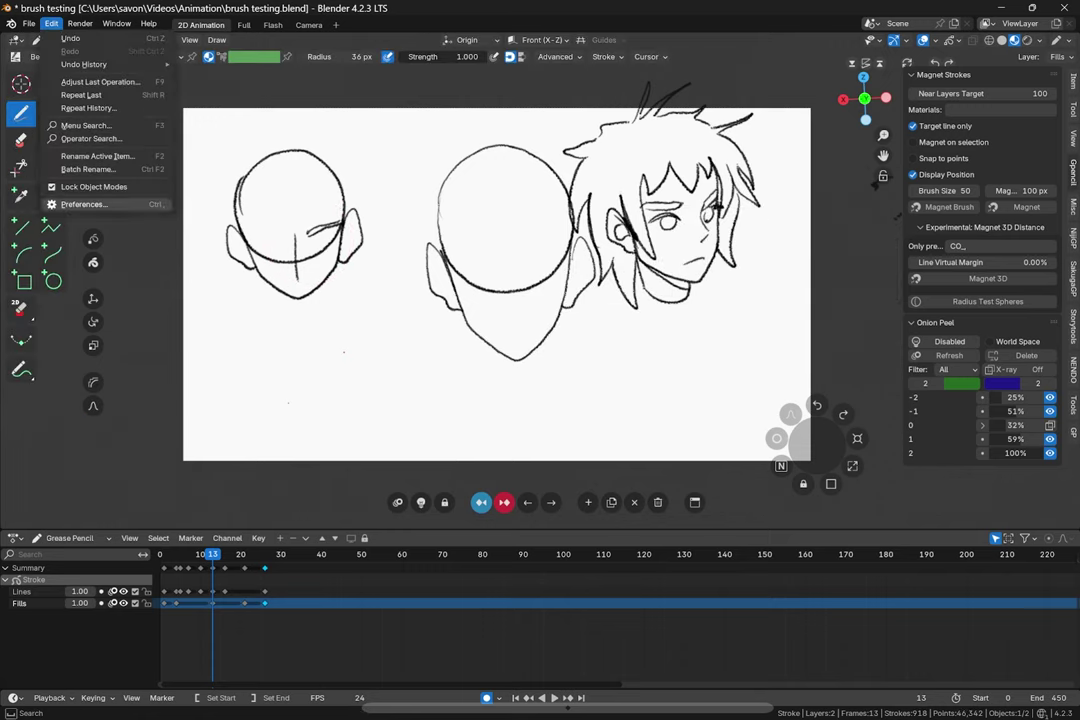
pyautogui.click(83, 204)
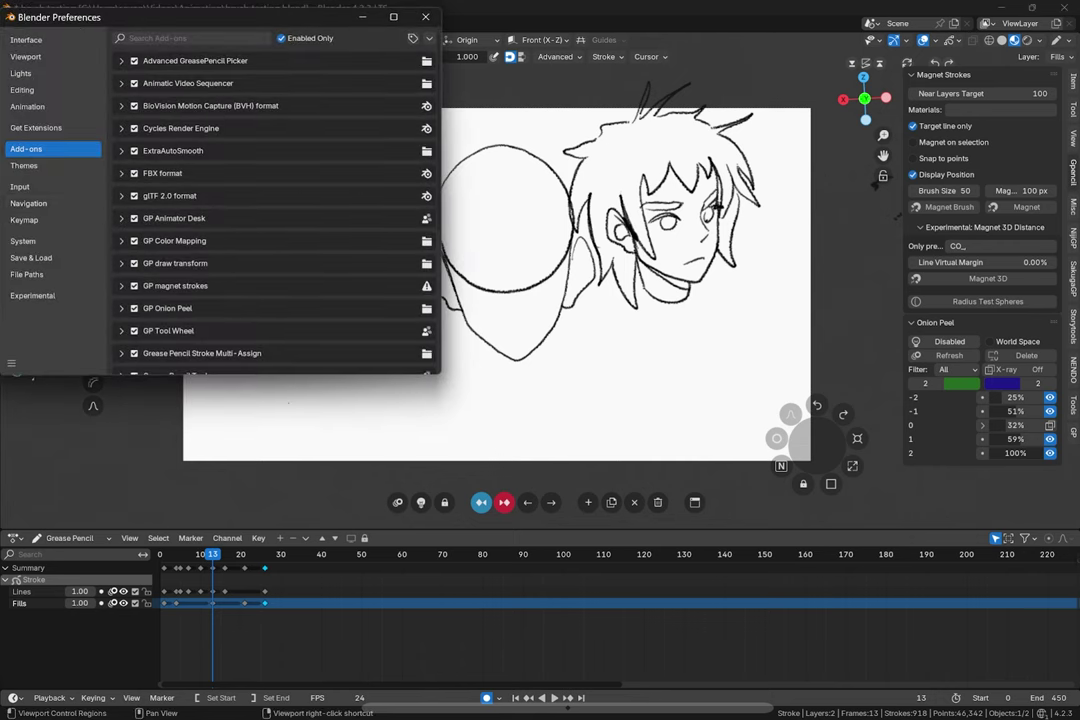
pyautogui.click(122, 331)
pyautogui.scroll(-15, 275, 210)
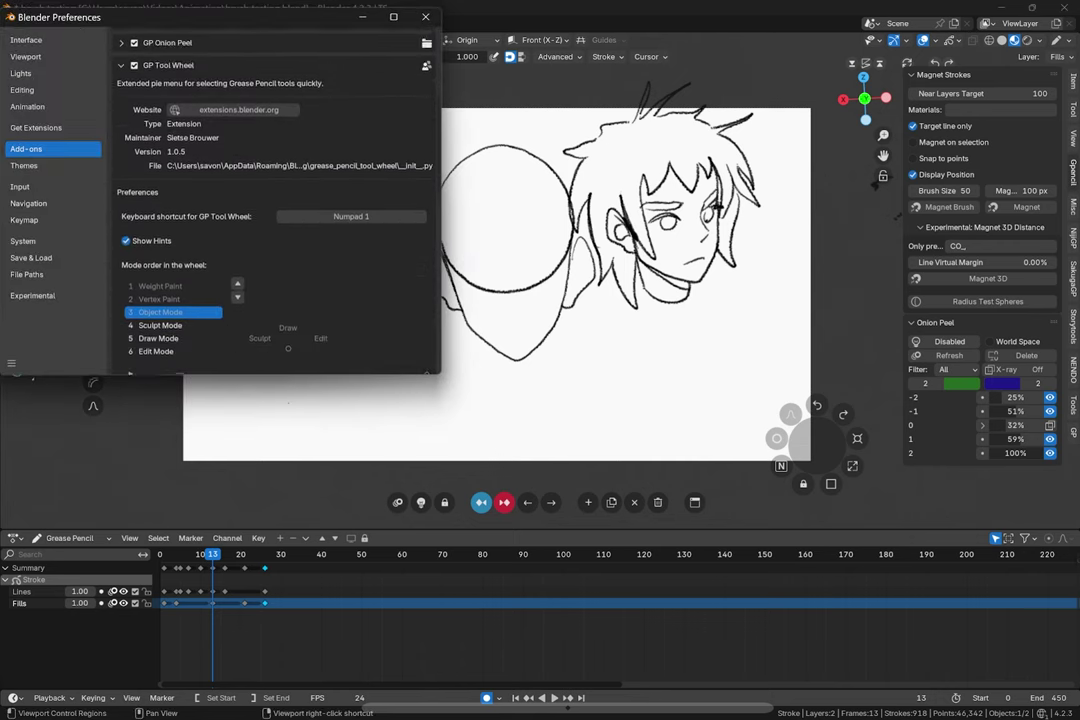
pyautogui.scroll(-5, 270, 200)
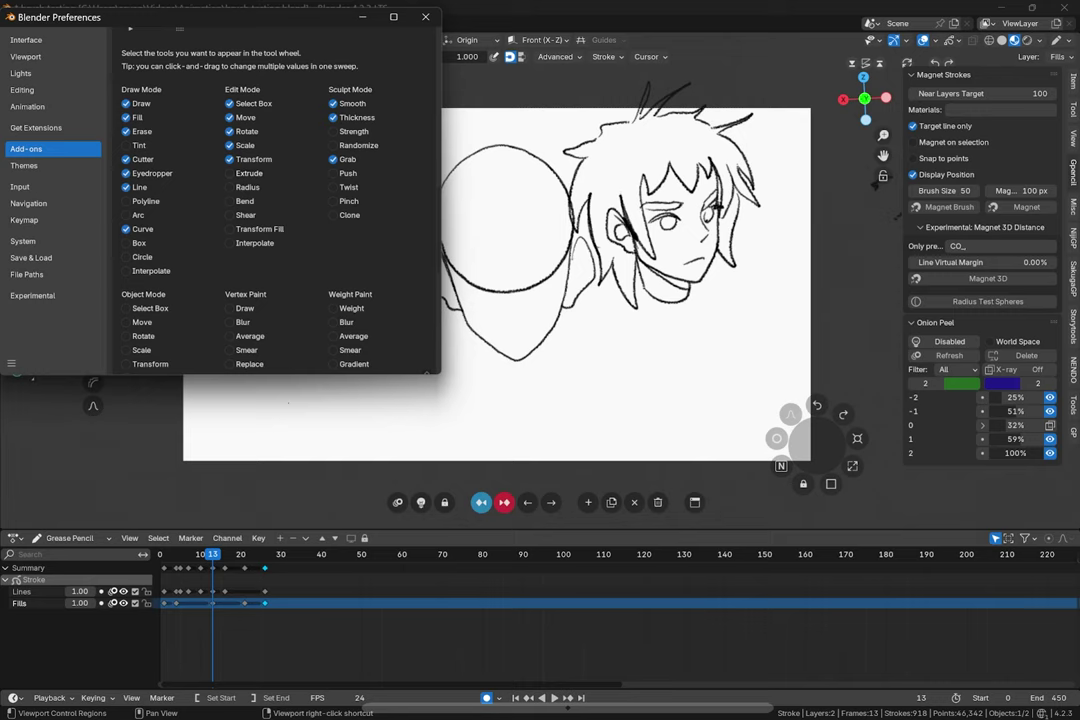
pyautogui.scroll(-2, 275, 200)
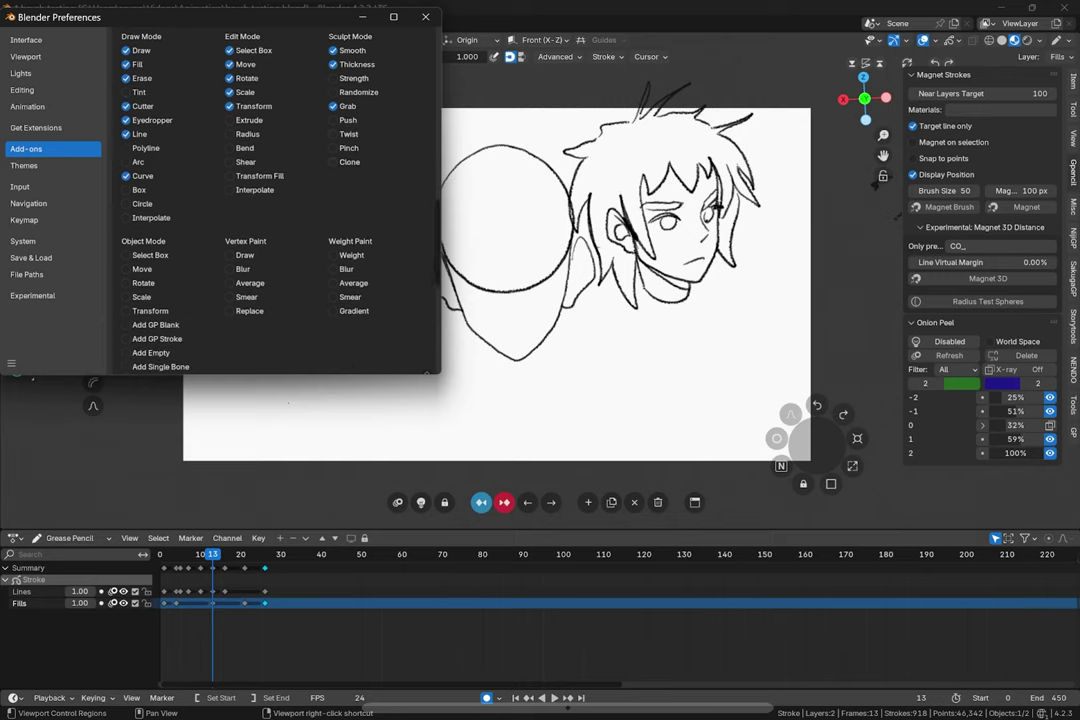
pyautogui.scroll(-3, 275, 200)
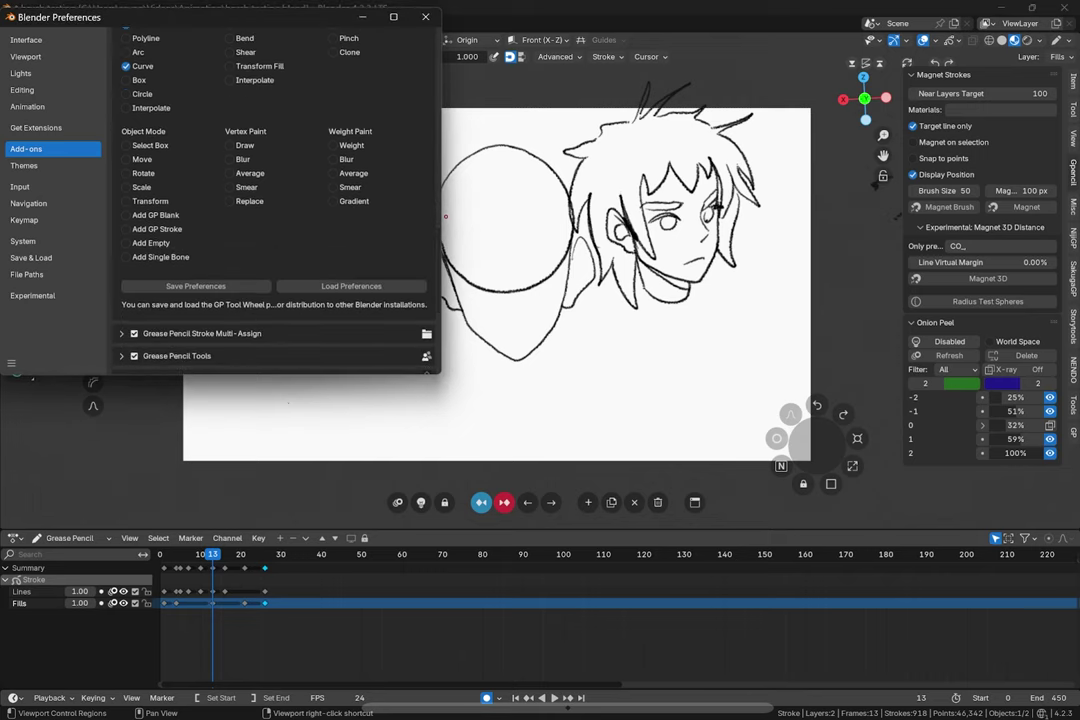
# Step: Add the Strength, Randomize, Push, Twist, Pinch and Clone sculpt tools to the tool wheel
pyautogui.scroll(5, 275, 200)
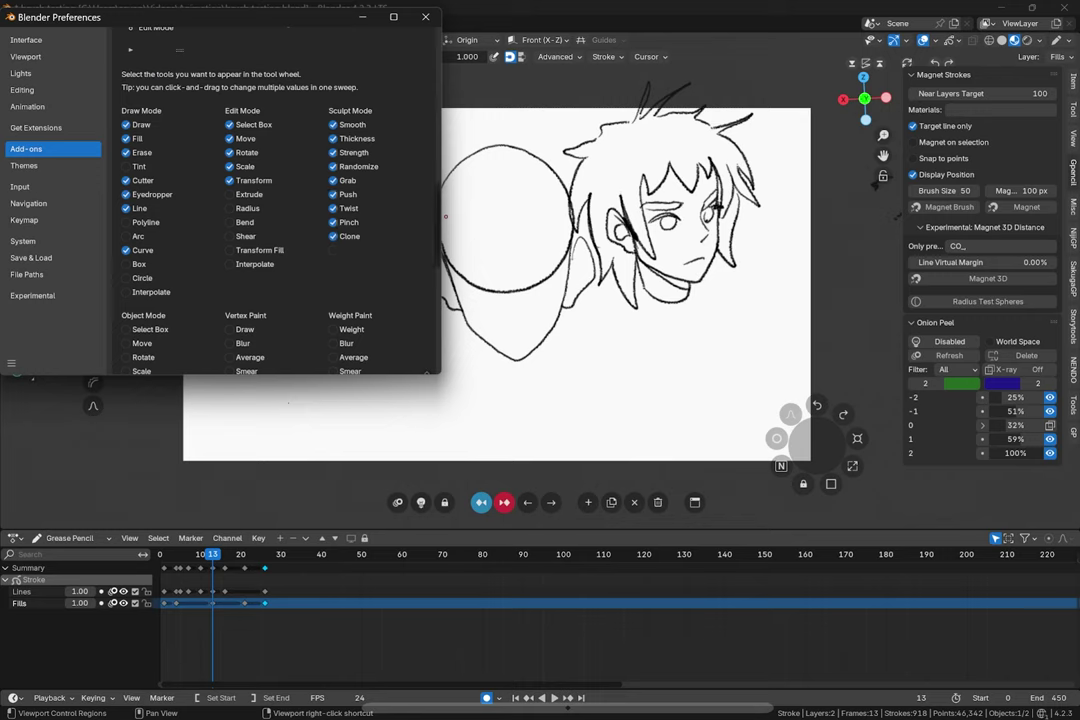
pyautogui.scroll(-1, 275, 200)
pyautogui.scroll(7, 275, 200)
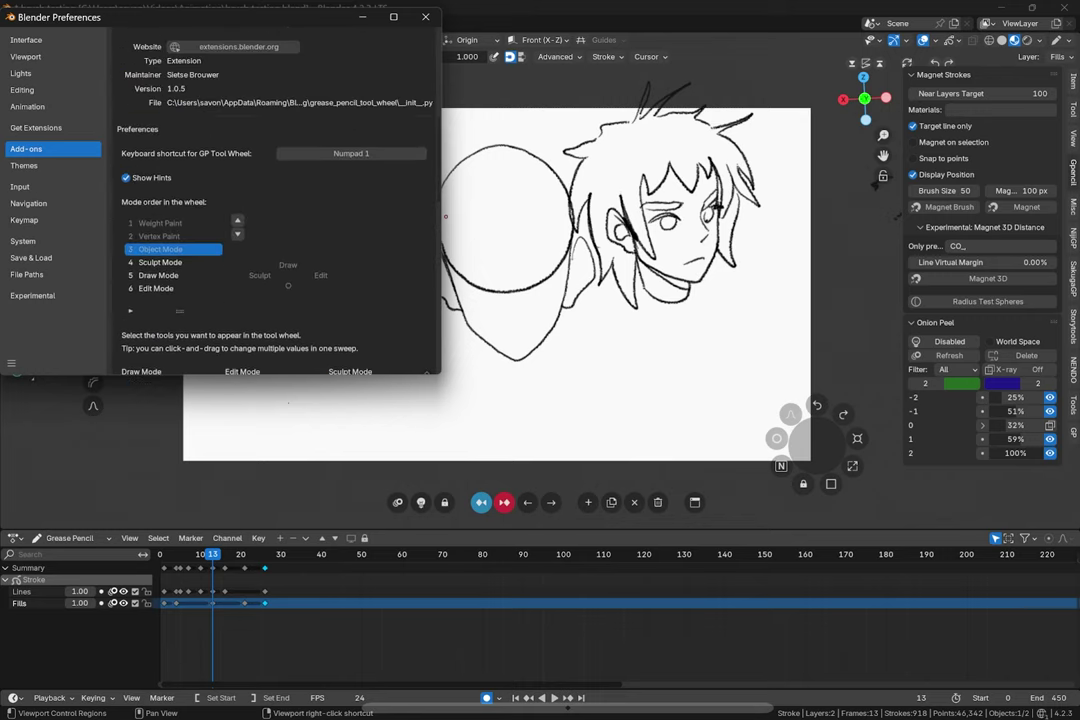
# Step: Move Sculpt Mode up to first place in the tool wheel's mode order
pyautogui.click(165, 275)
pyautogui.click(165, 263)
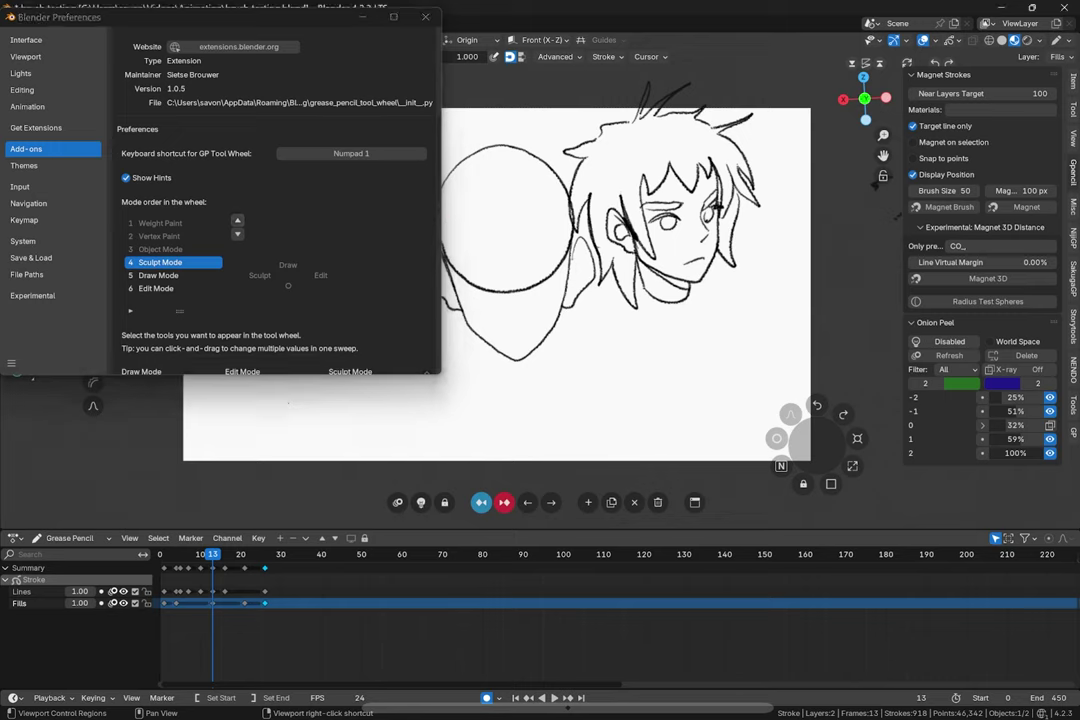
pyautogui.click(494, 361)
pyautogui.click(237, 220)
pyautogui.click(237, 220)
pyautogui.click(237, 220)
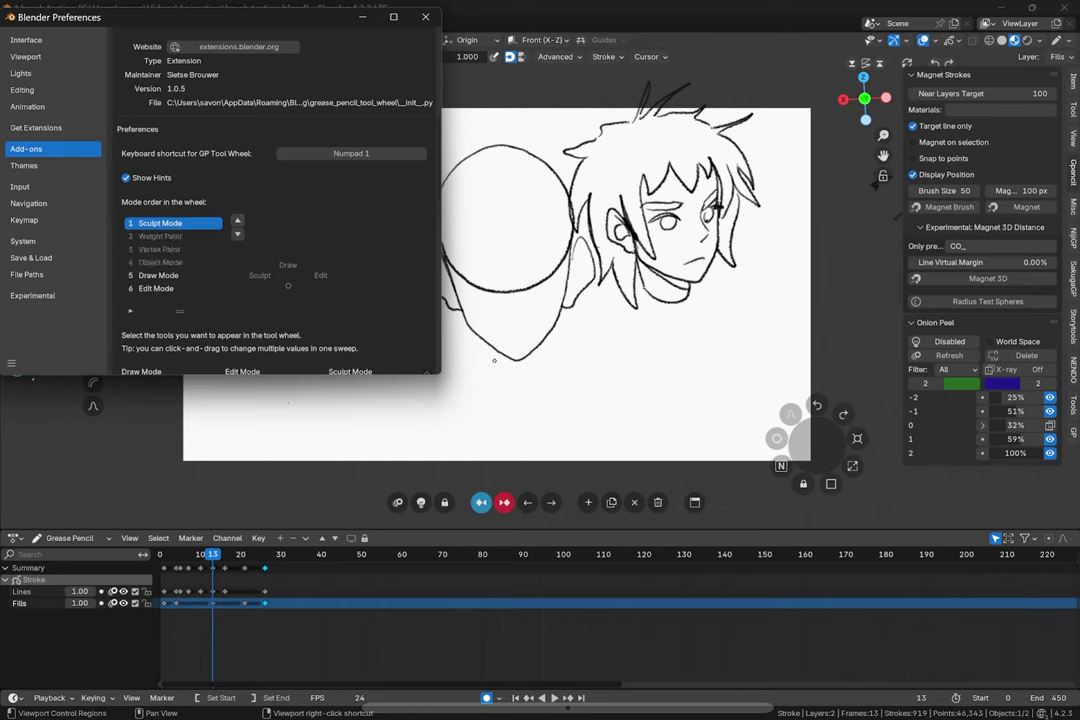
# Step: Move Object Mode up to first place in the tool wheel's mode order
pyautogui.click(165, 262)
pyautogui.click(237, 220)
pyautogui.click(237, 220)
pyautogui.click(237, 220)
# Step: Move Draw Mode up to first place in the mode order and pick Draw from the rearranged tool wheel
pyautogui.click(158, 275)
pyautogui.click(237, 220)
pyautogui.click(237, 220)
pyautogui.click(237, 220)
pyautogui.click(237, 220)
pyautogui.press('KP_1')
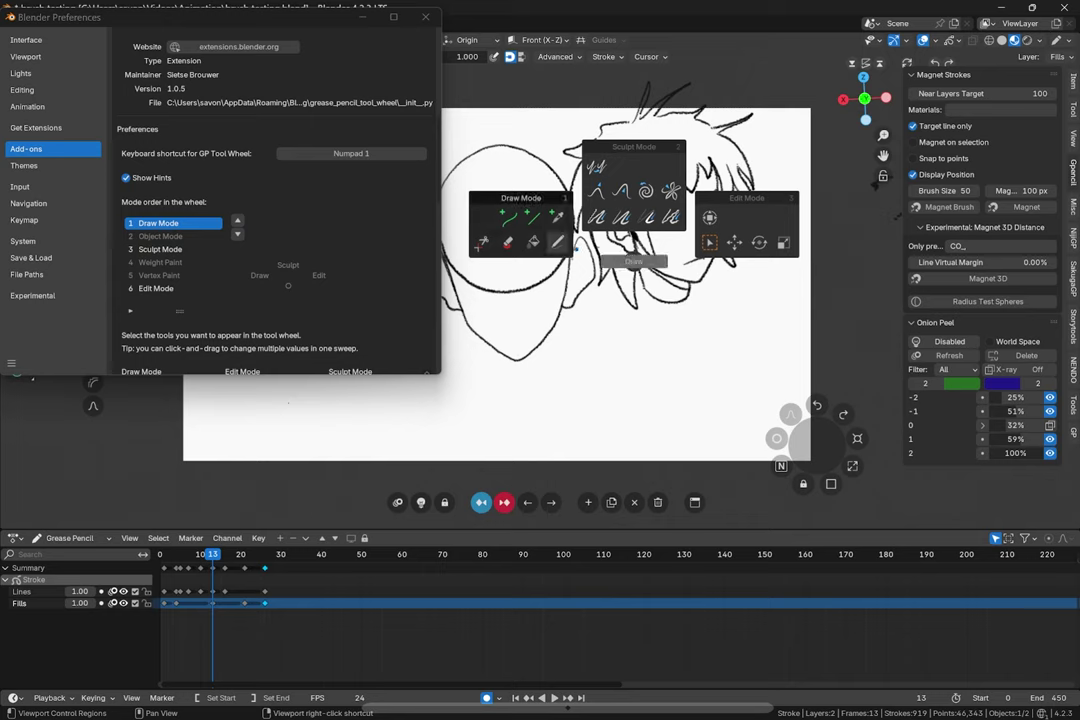
pyautogui.click(559, 243)
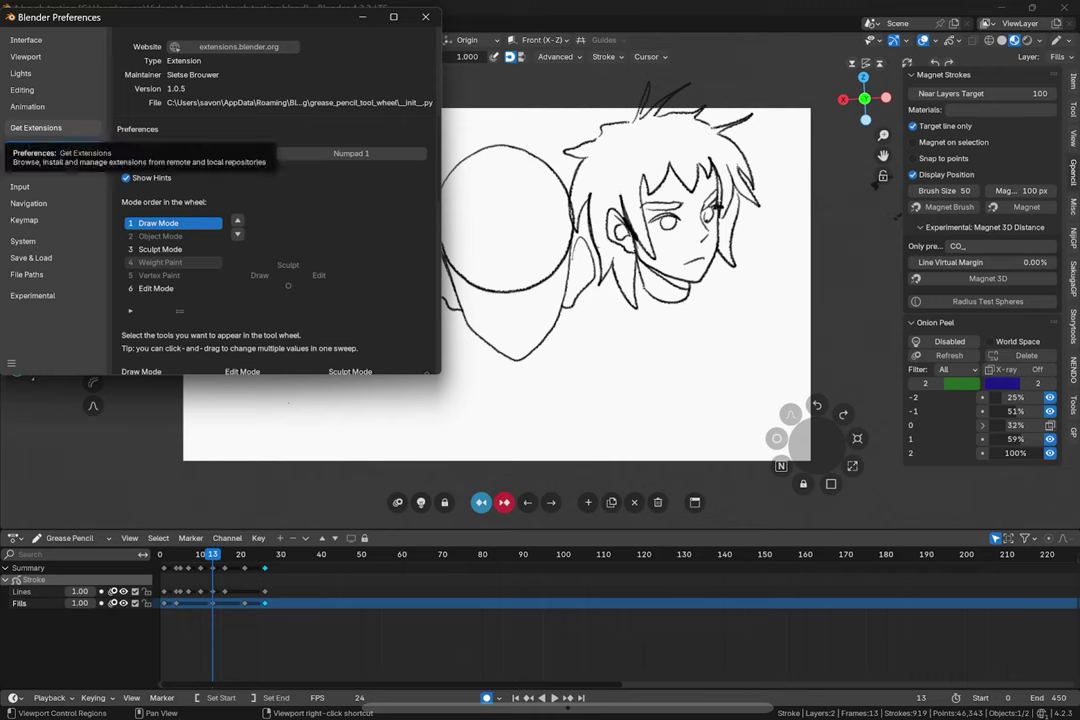
# Step: Update the GP Tool Wheel extension from the list of installed extensions
pyautogui.click(35, 127)
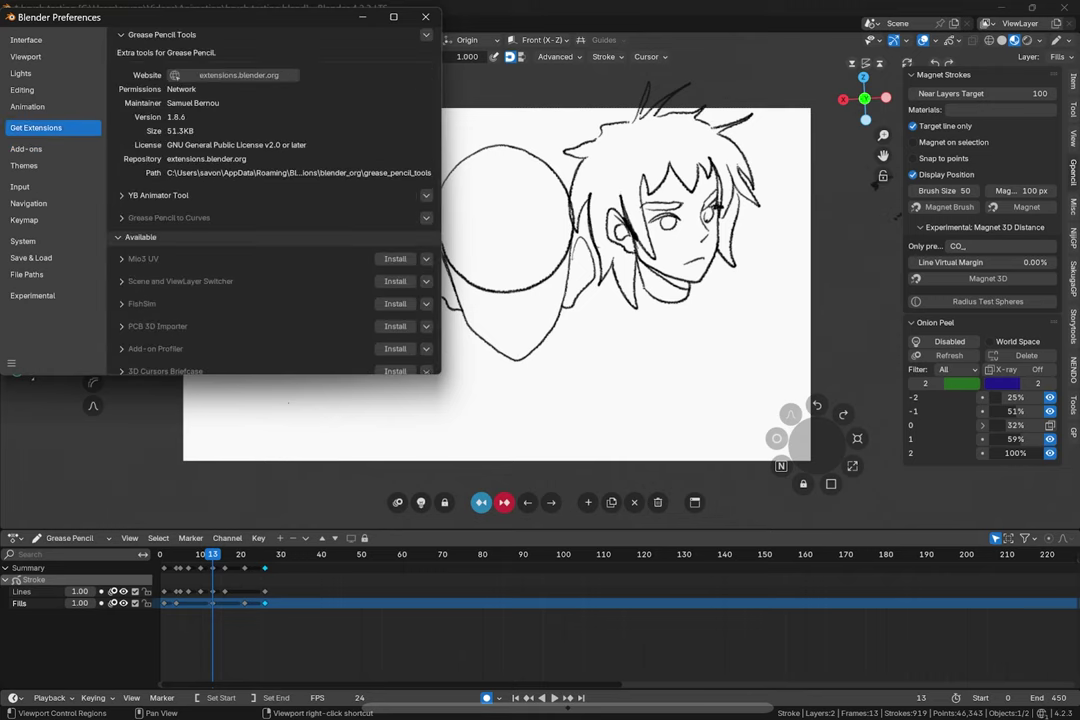
pyautogui.click(122, 125)
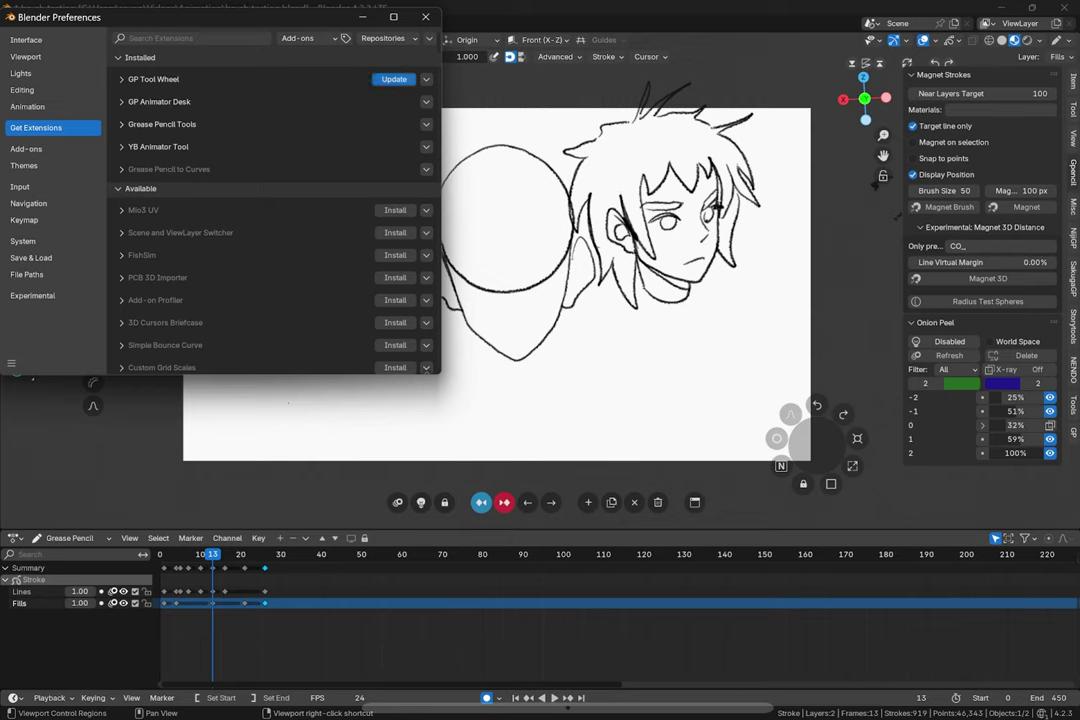
pyautogui.click(394, 79)
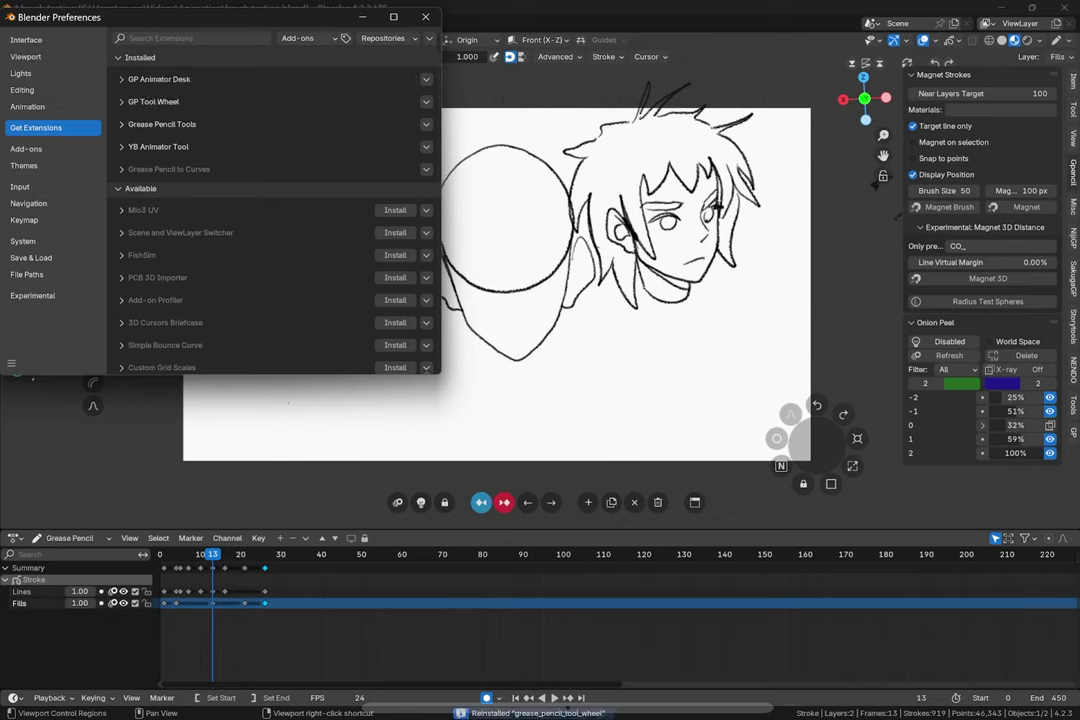
pyautogui.click(426, 79)
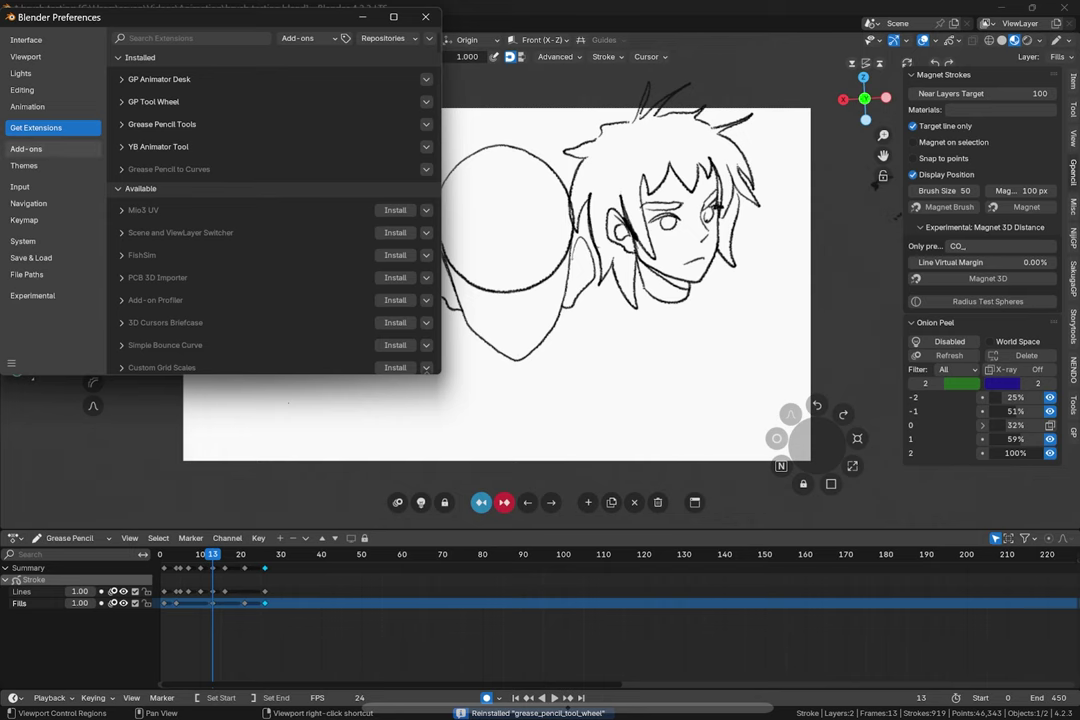
# Step: Return to the add-ons list and show the details of the updated GP Tool Wheel
pyautogui.click(40, 149)
pyautogui.scroll(-1, 260, 190)
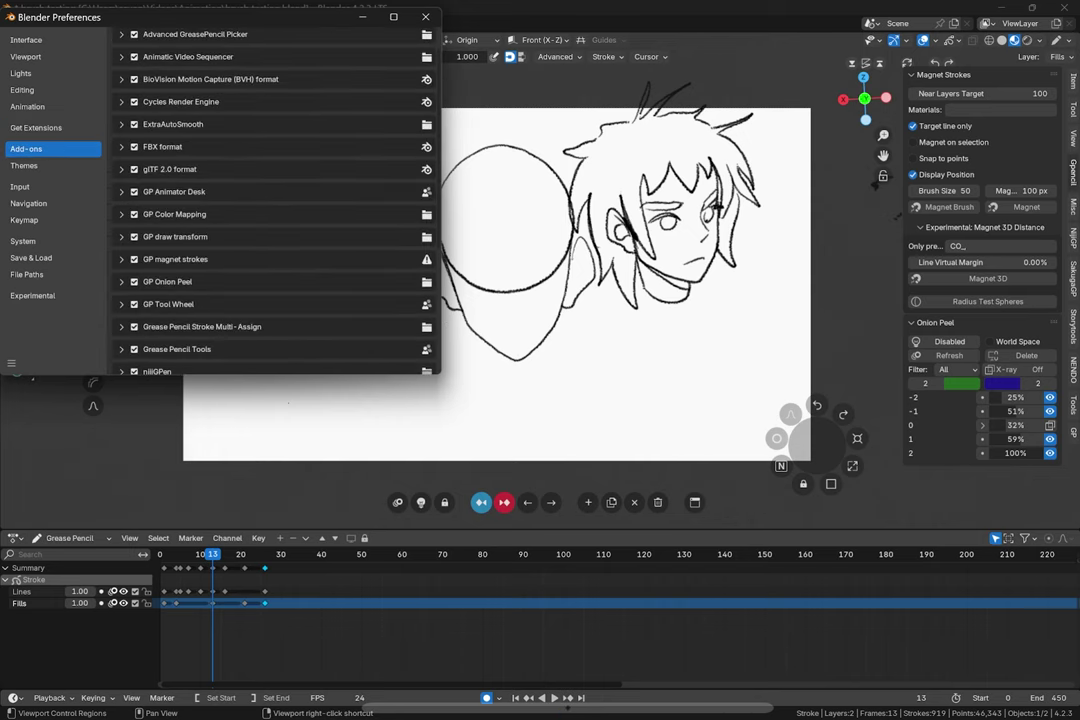
pyautogui.click(121, 304)
pyautogui.scroll(-3, 270, 250)
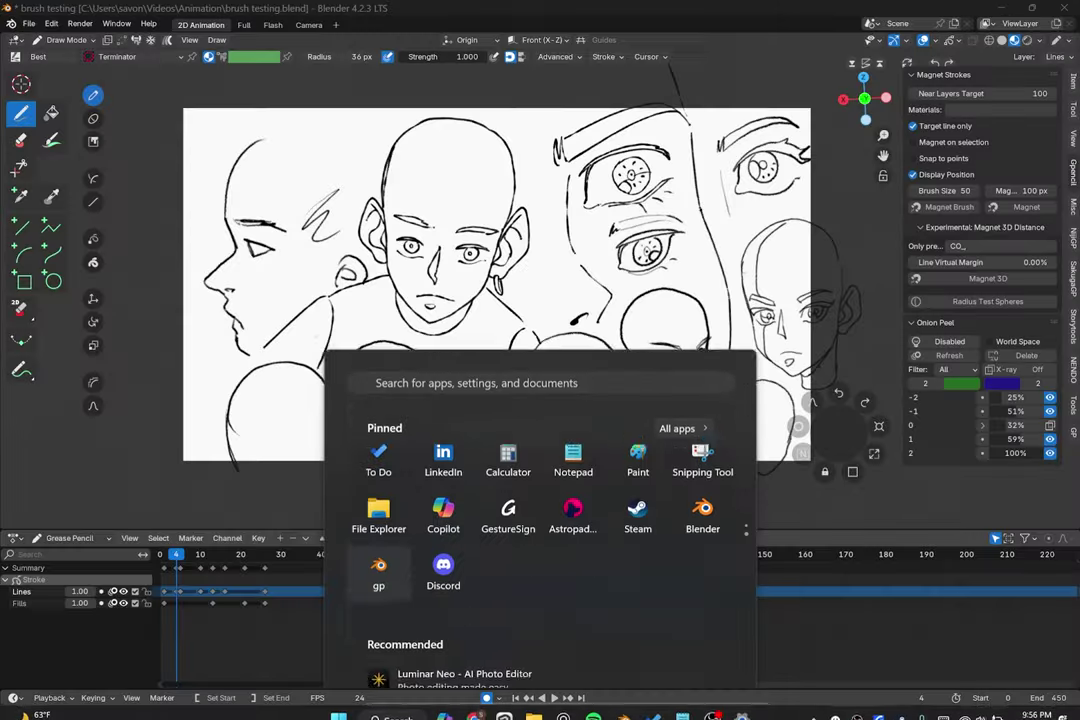
# Step: Launch the SPA Studios build of Blender
pyautogui.click(707, 403)
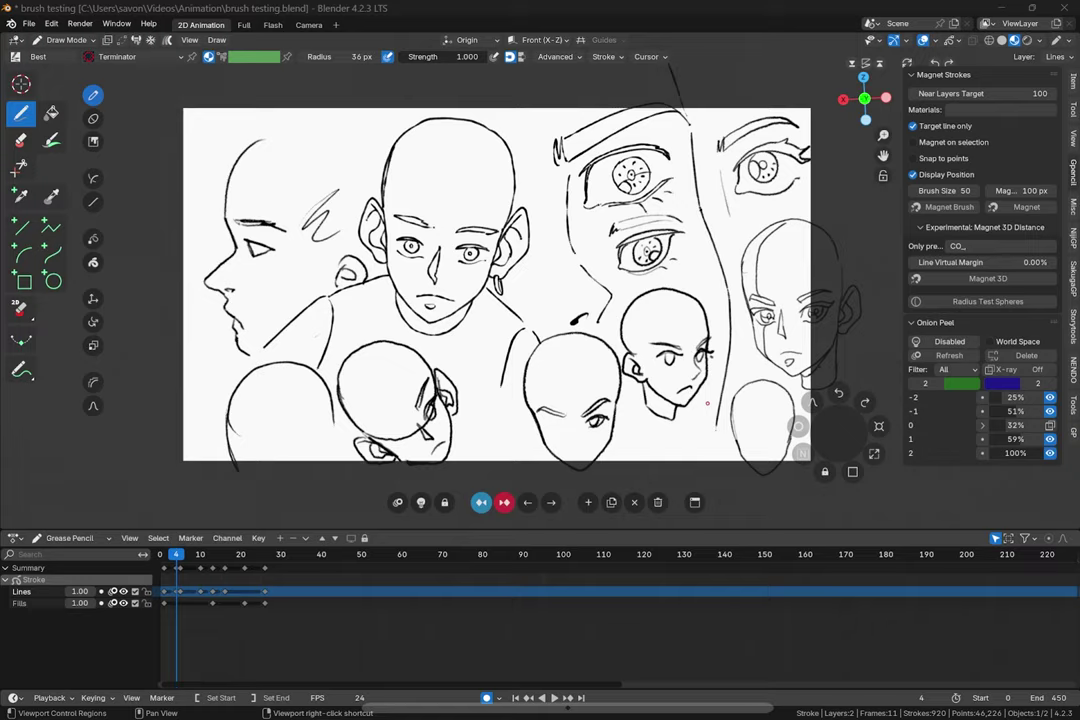
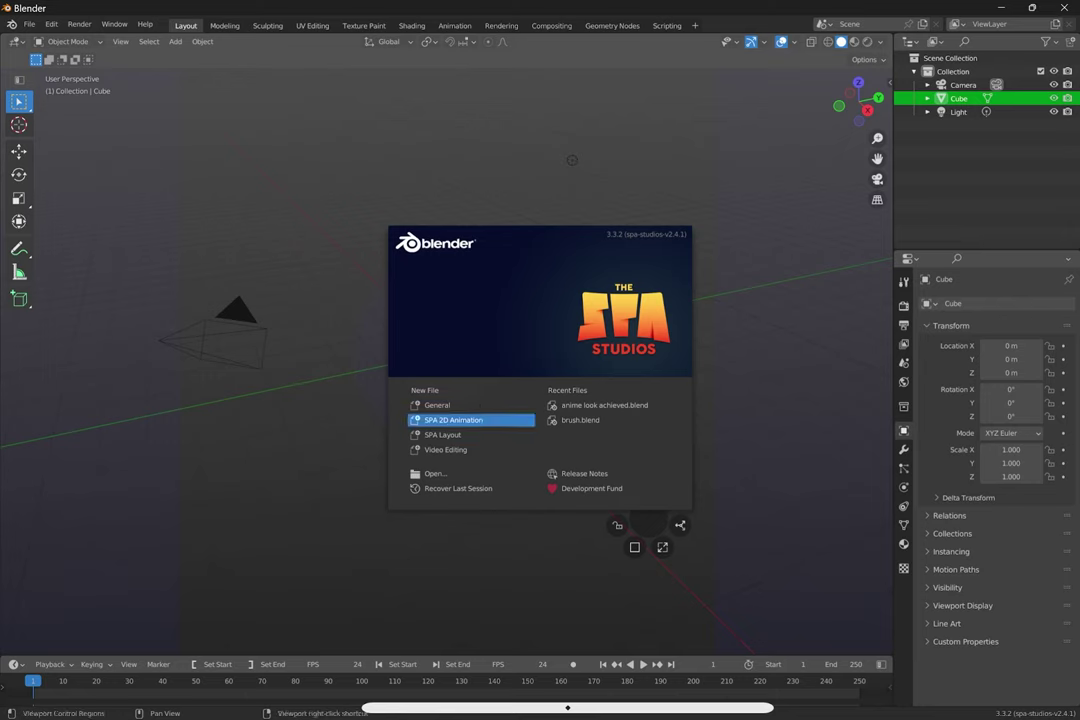
# Step: Start a new SPA 2D Animation file and move the floating wheel to the canvas's lower-right corner
pyautogui.click(453, 420)
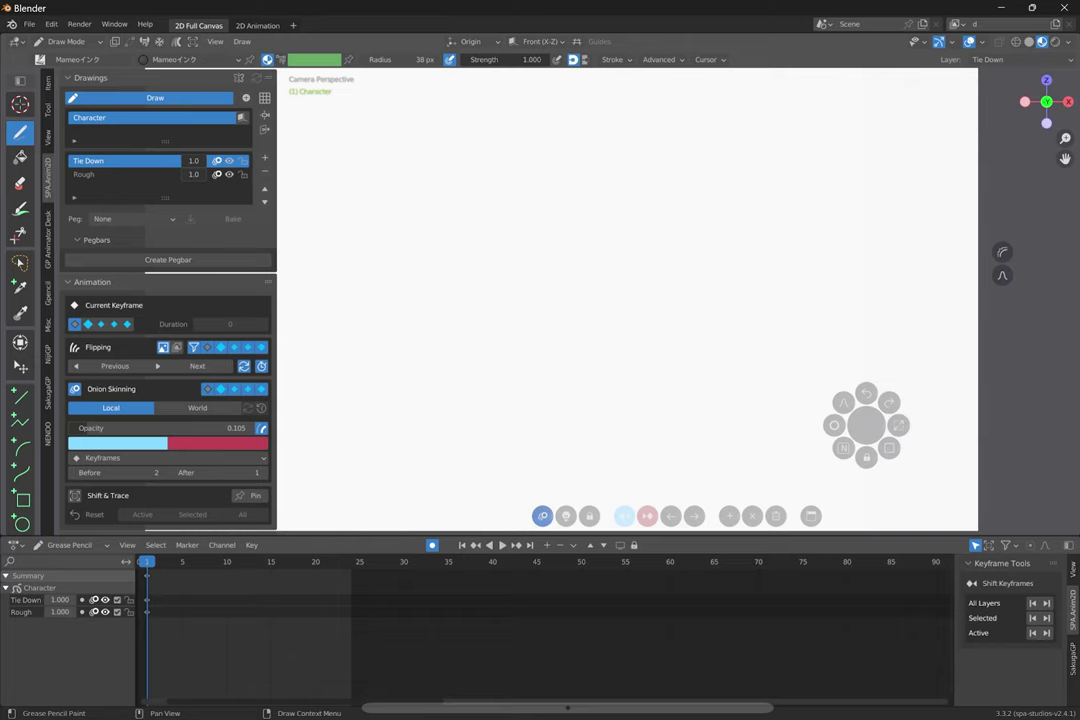
pyautogui.moveTo(866, 425); pyautogui.dragTo(998, 490)
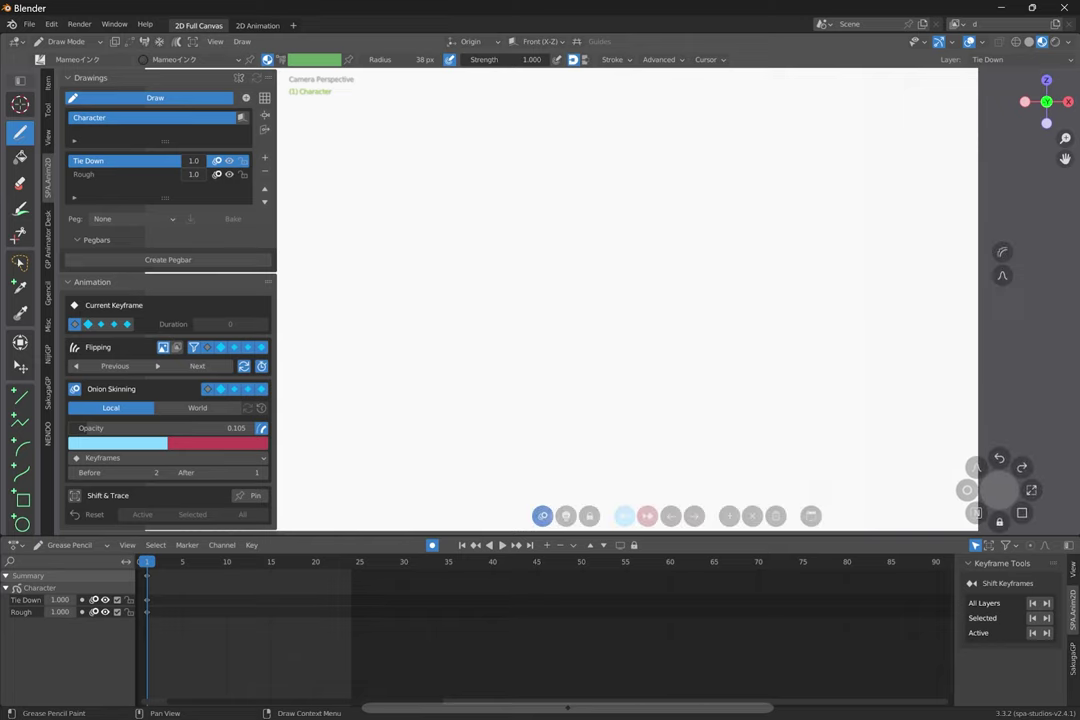
# Step: Look through the sidebar tools of the GP Animator Desk, Misc, Gpencil and SakugaGP add-ons
pyautogui.click(48, 240)
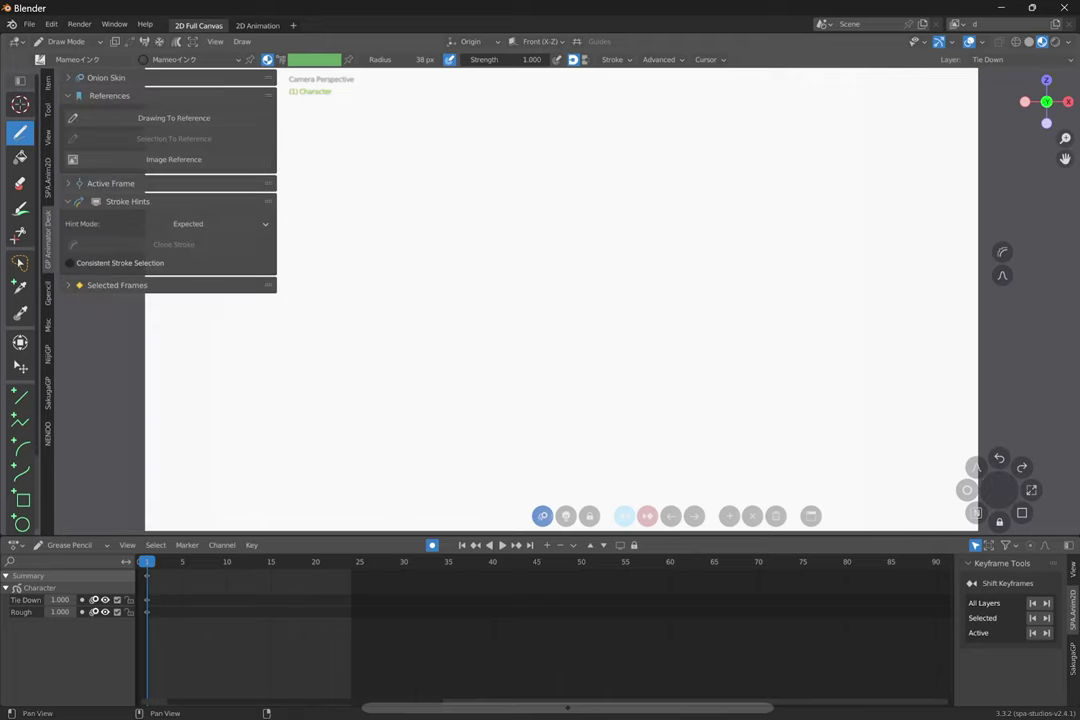
pyautogui.click(48, 325)
pyautogui.click(47, 292)
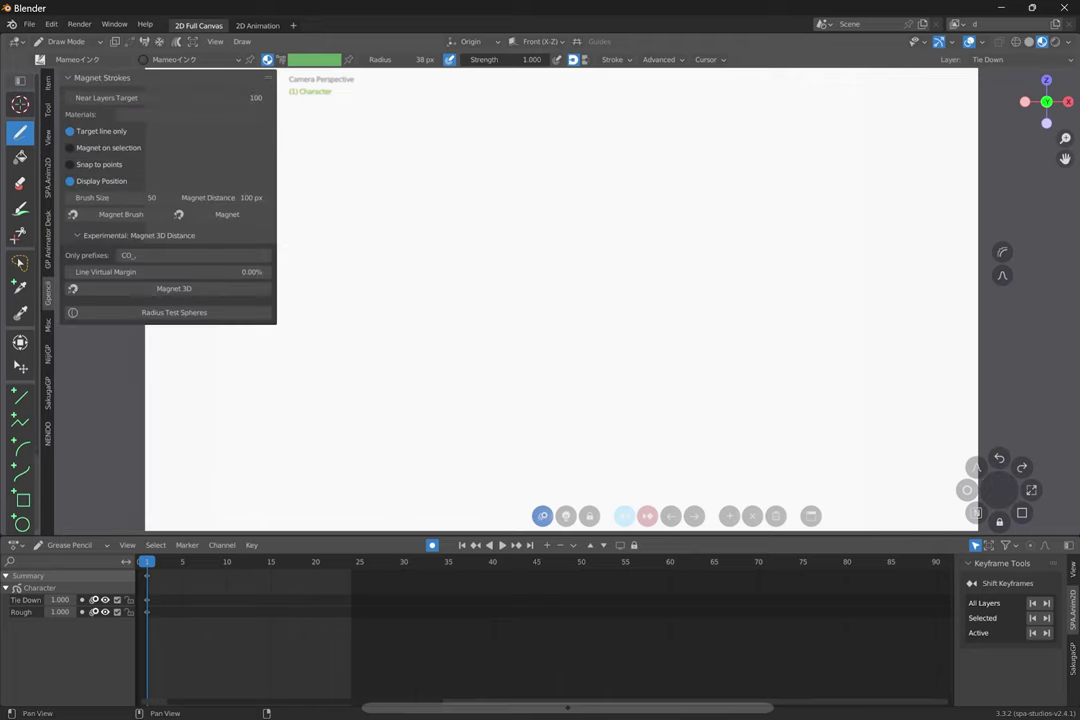
pyautogui.click(47, 398)
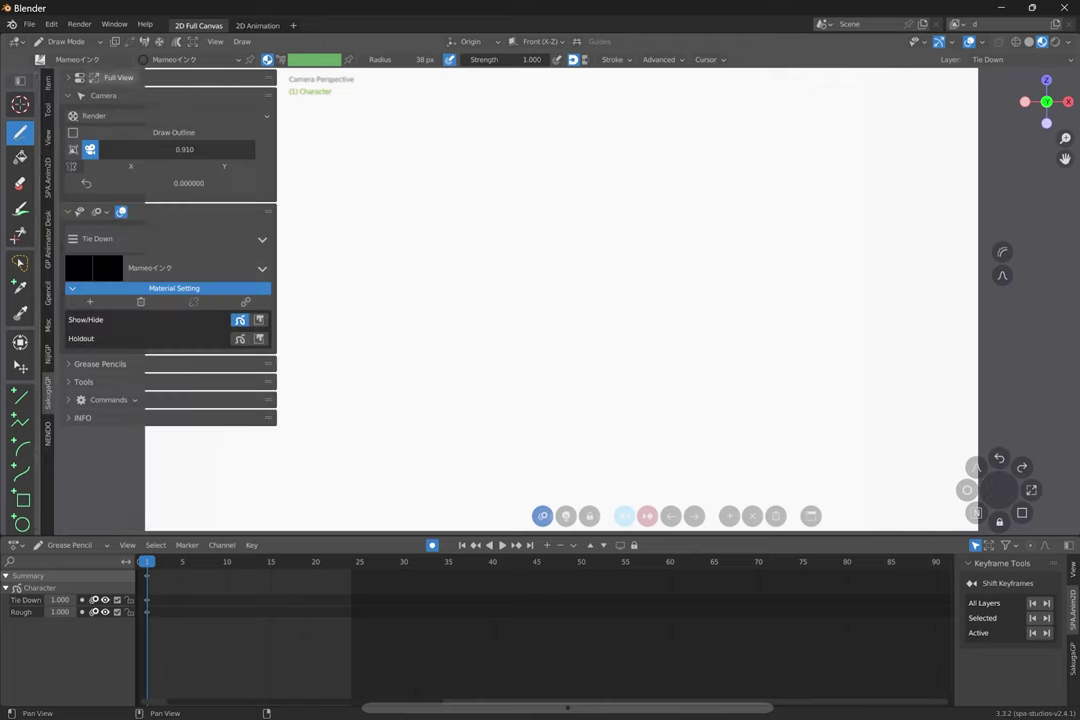
# Step: Flip the sidebar to the opposite side of the viewport and show its SPA.Anim2D tools
pyautogui.press('F5')
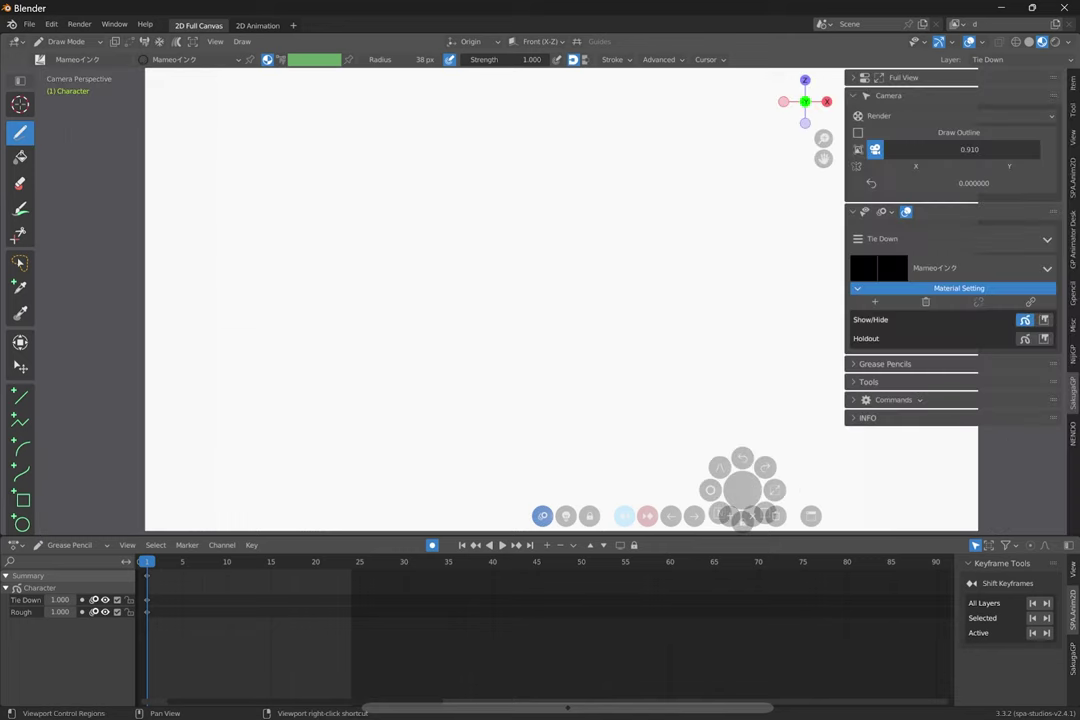
pyautogui.click(1073, 240)
pyautogui.click(1073, 178)
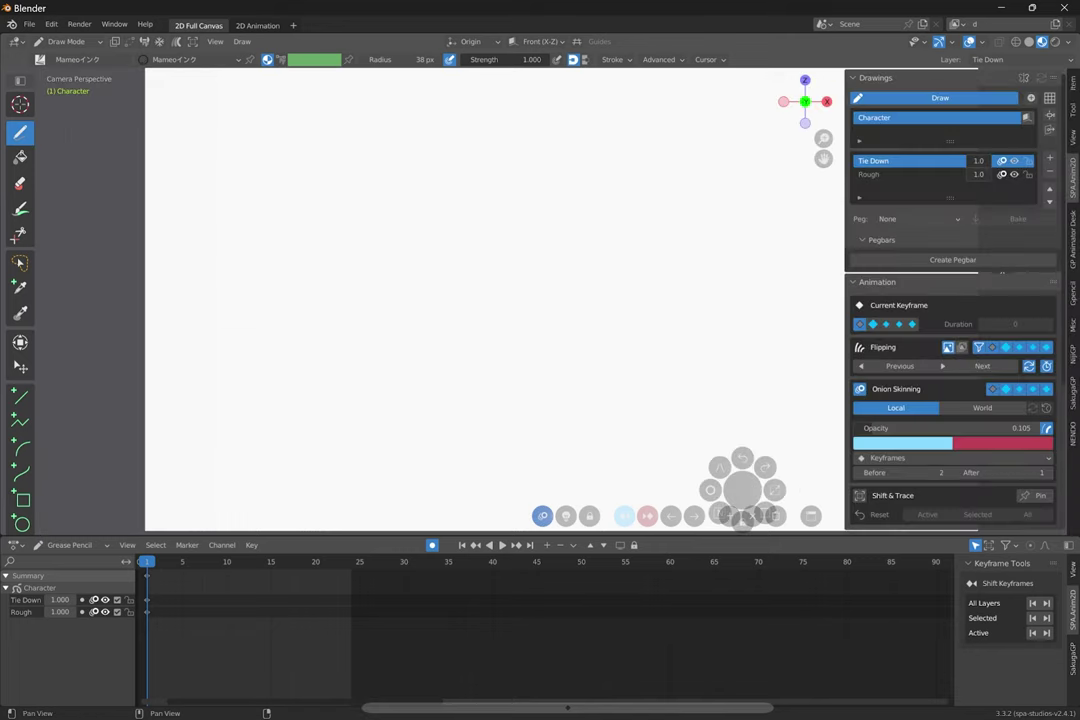
# Step: Search the add-ons in the preferences for "spa" and close the preferences
pyautogui.click(51, 24)
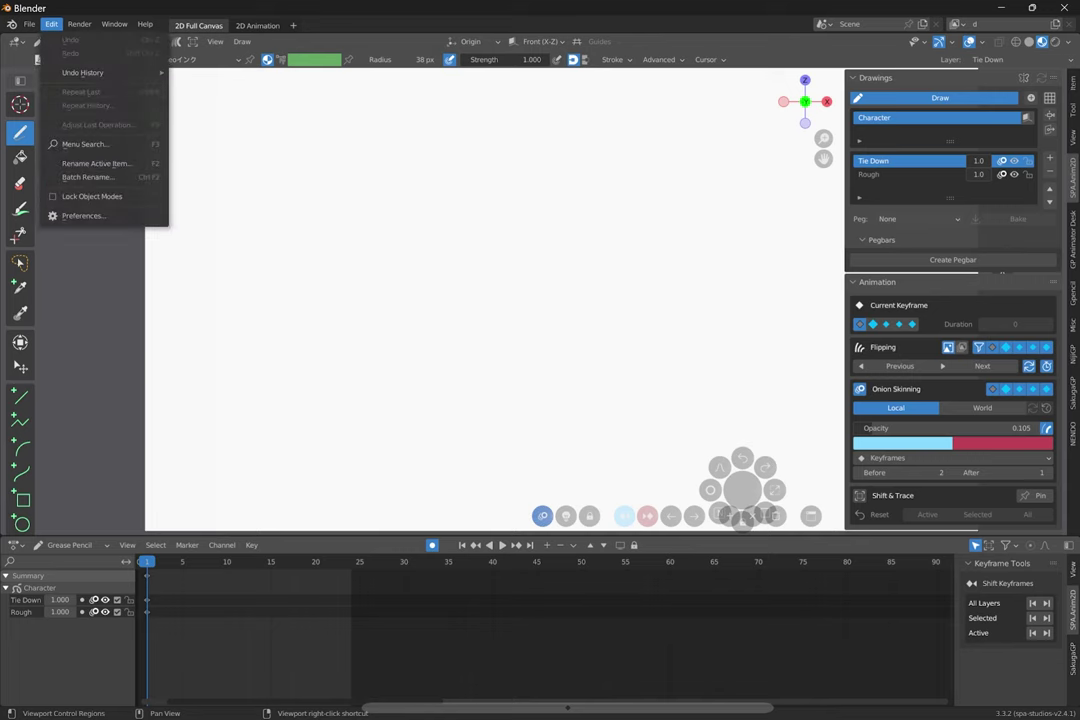
pyautogui.click(83, 215)
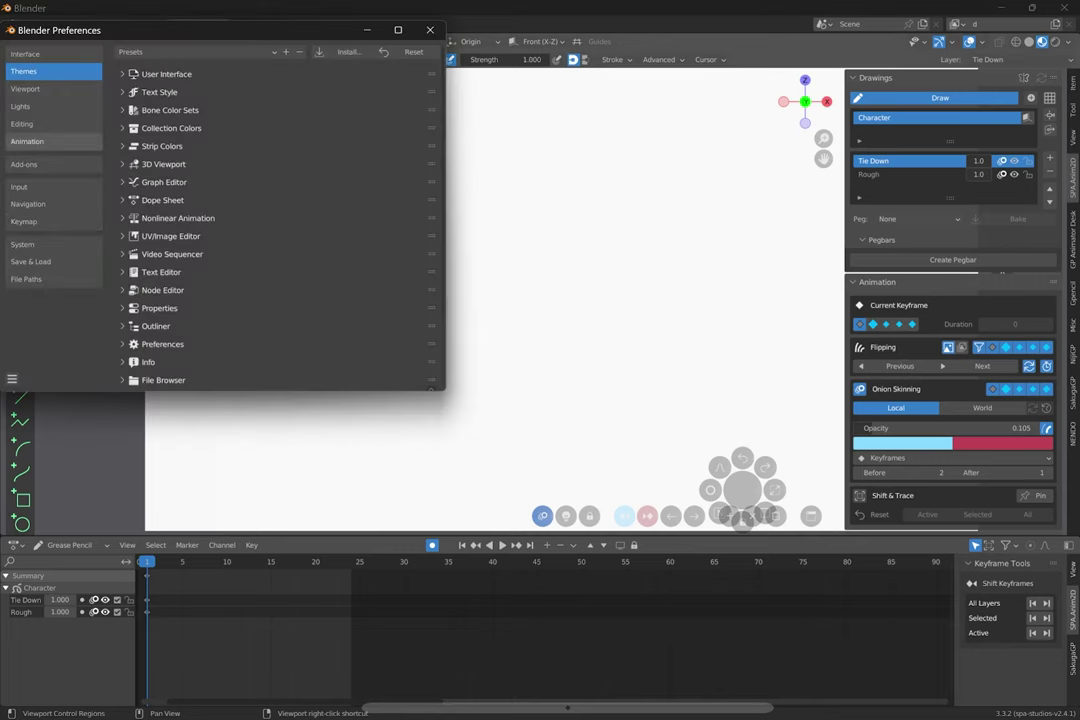
pyautogui.click(53, 164)
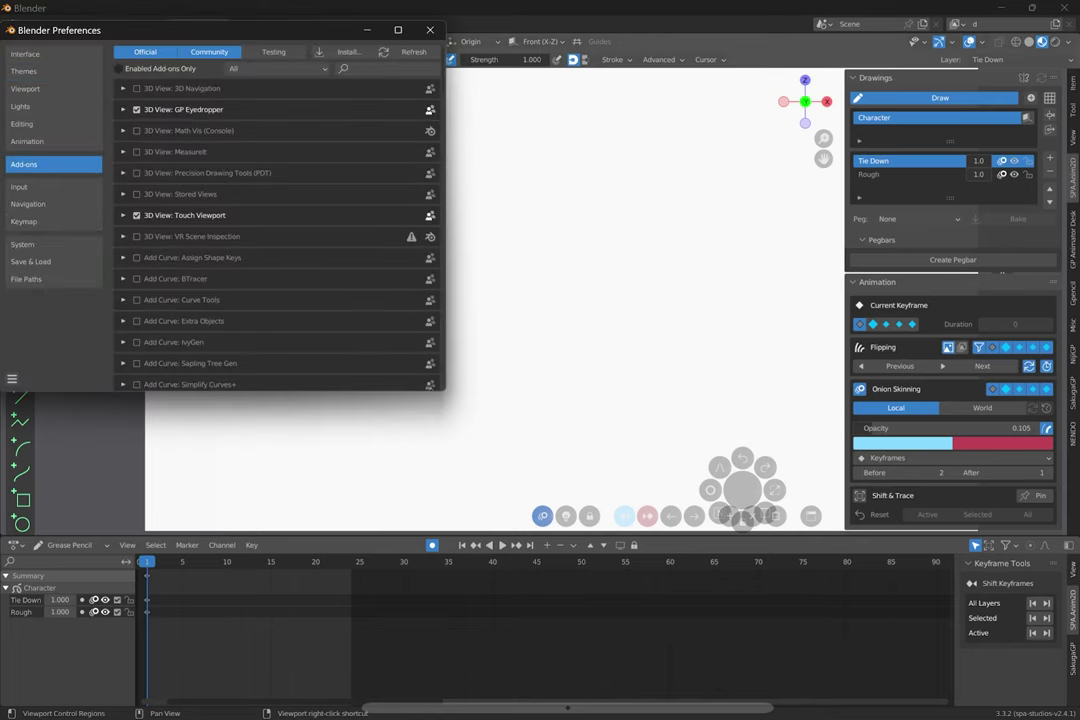
pyautogui.scroll(-5, 278, 215)
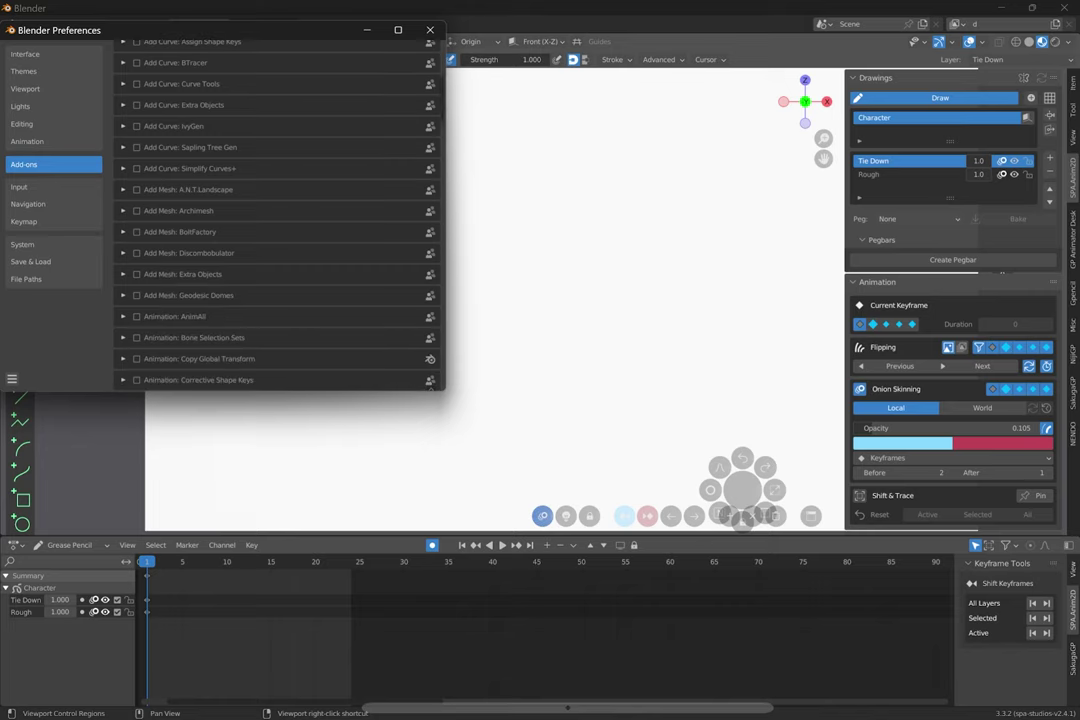
pyautogui.scroll(5, 278, 215)
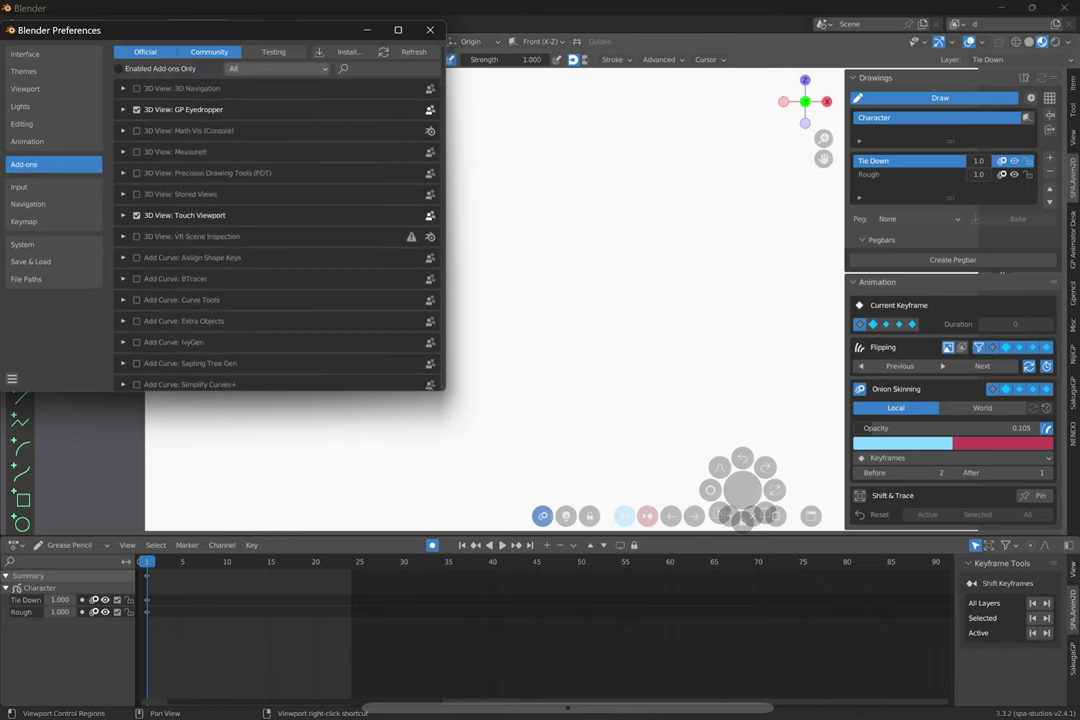
pyautogui.click(376, 69)
pyautogui.write('spa')
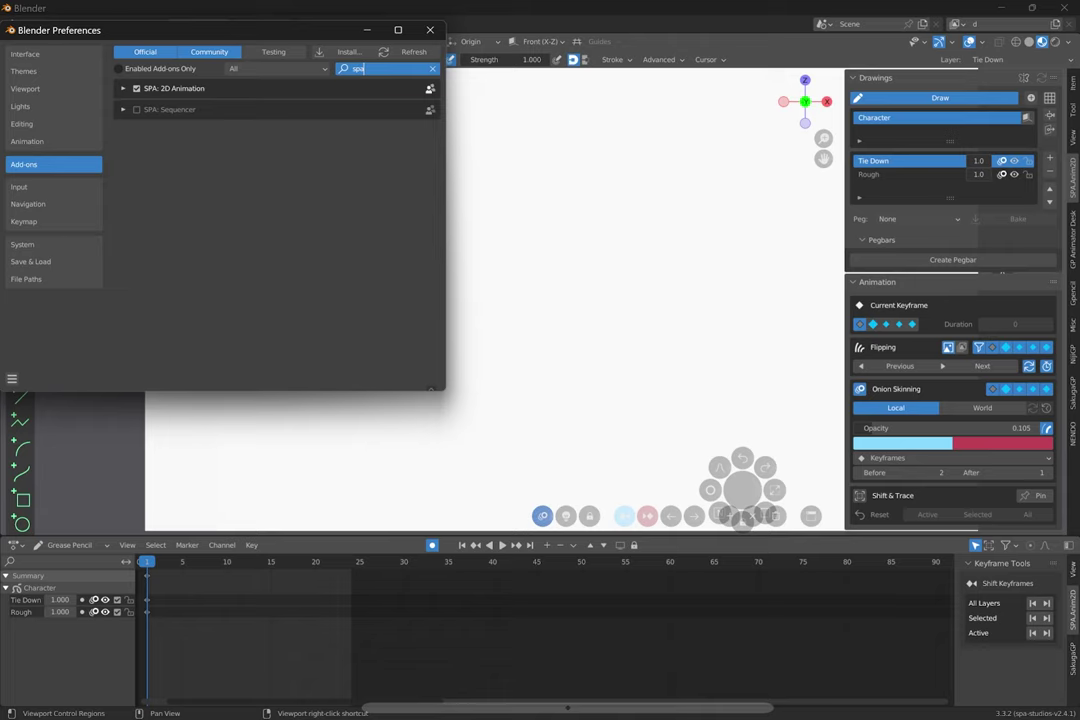
pyautogui.press('Return')
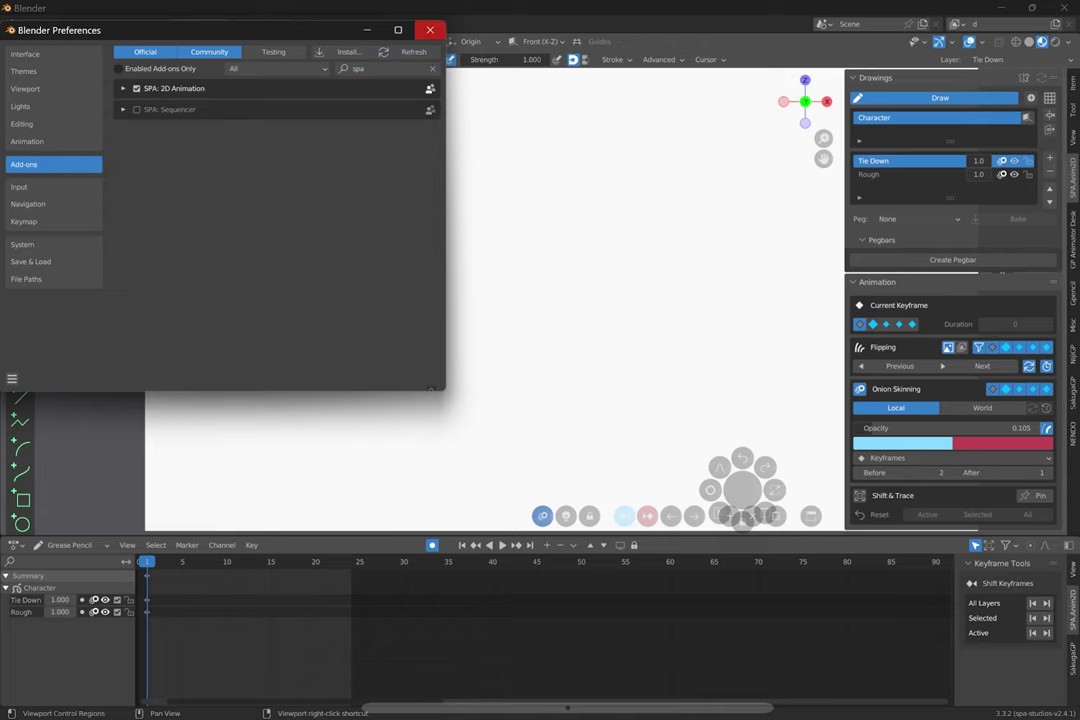
pyautogui.click(430, 30)
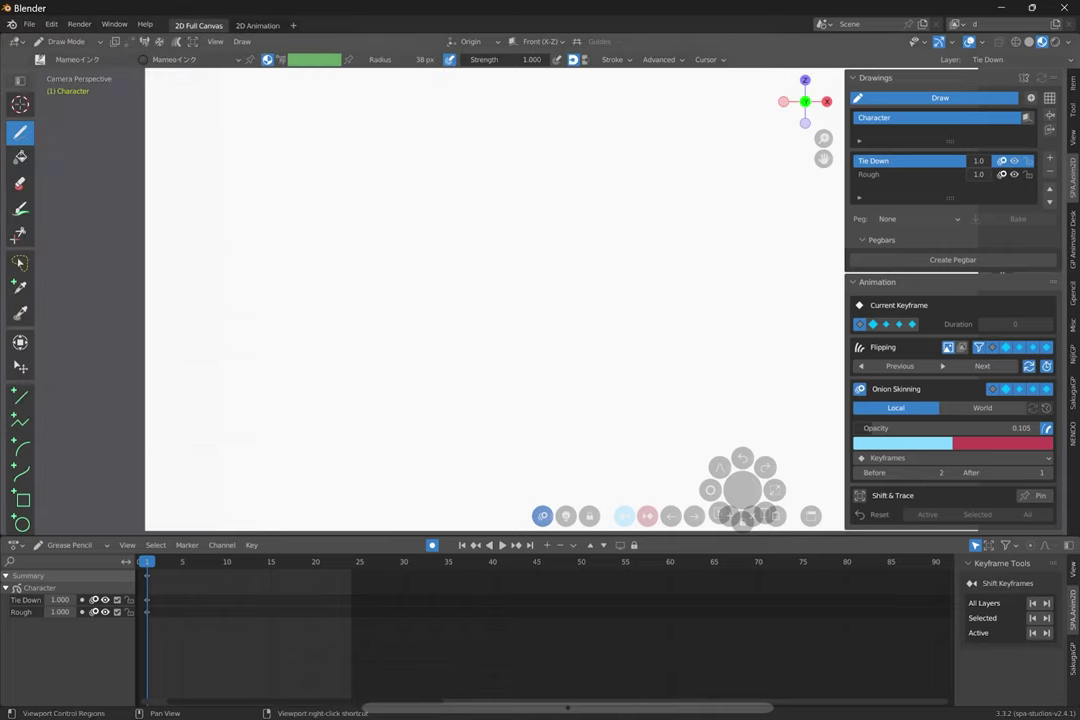
# Step: Sketch a head on the Tie Down layer as a circle with a tapered jaw, undoing a rejected stroke
pyautogui.moveTo(434, 190)
pyautogui.mouseDown()
pyautogui.moveTo(550, 183)
pyautogui.moveTo(426, 176)
pyautogui.moveTo(429, 253)
pyautogui.moveTo(458, 309)
pyautogui.moveTo(506, 301)
pyautogui.moveTo(533, 230)
pyautogui.mouseUp()
pyautogui.hotkey('ctrl', 'z')
pyautogui.moveTo(428, 175)
pyautogui.mouseDown()
pyautogui.moveTo(437, 270)
pyautogui.moveTo(479, 313)
pyautogui.moveTo(518, 298)
pyautogui.moveTo(546, 212)
pyautogui.mouseUp()
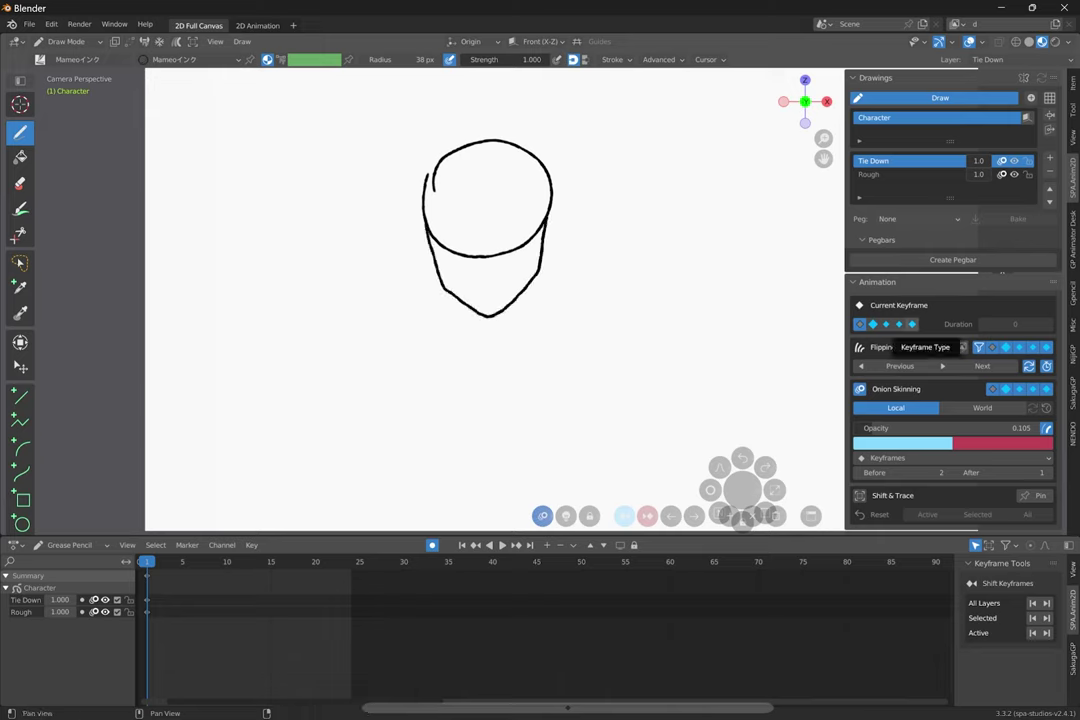
# Step: Select all strokes of the head sketch with a box, try rotating them and undo the change
pyautogui.click(20, 262)
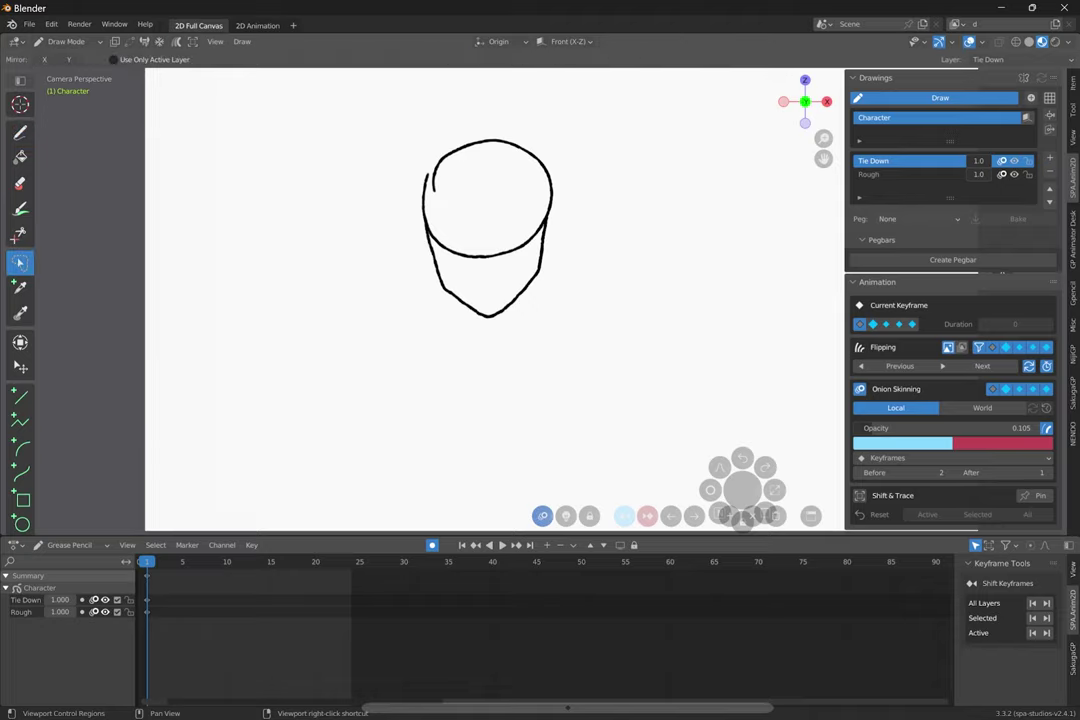
pyautogui.moveTo(590, 195)
pyautogui.mouseDown()
pyautogui.moveTo(530, 338)
pyautogui.moveTo(440, 125)
pyautogui.moveTo(480, 116)
pyautogui.mouseUp()
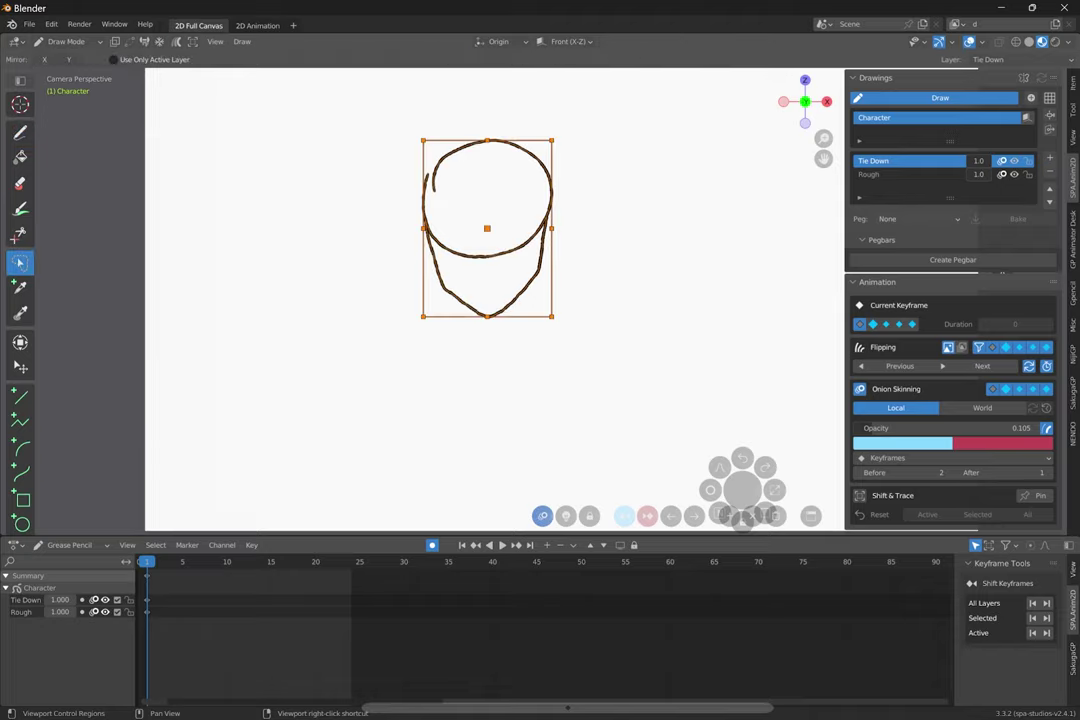
pyautogui.press('r')
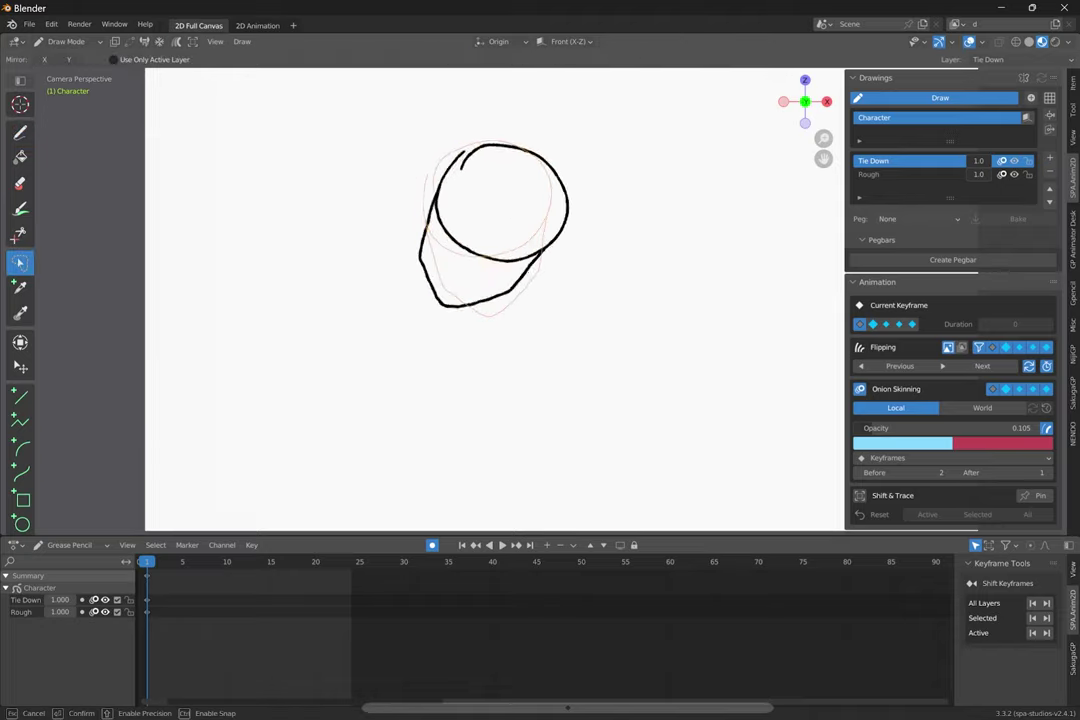
pyautogui.moveTo(607, 190)
pyautogui.mouseDown()
pyautogui.moveTo(558, 125)
pyautogui.moveTo(596, 92)
pyautogui.moveTo(523, 165)
pyautogui.moveTo(506, 98)
pyautogui.moveTo(555, 140)
pyautogui.mouseUp()
pyautogui.hotkey('ctrl', 'z')
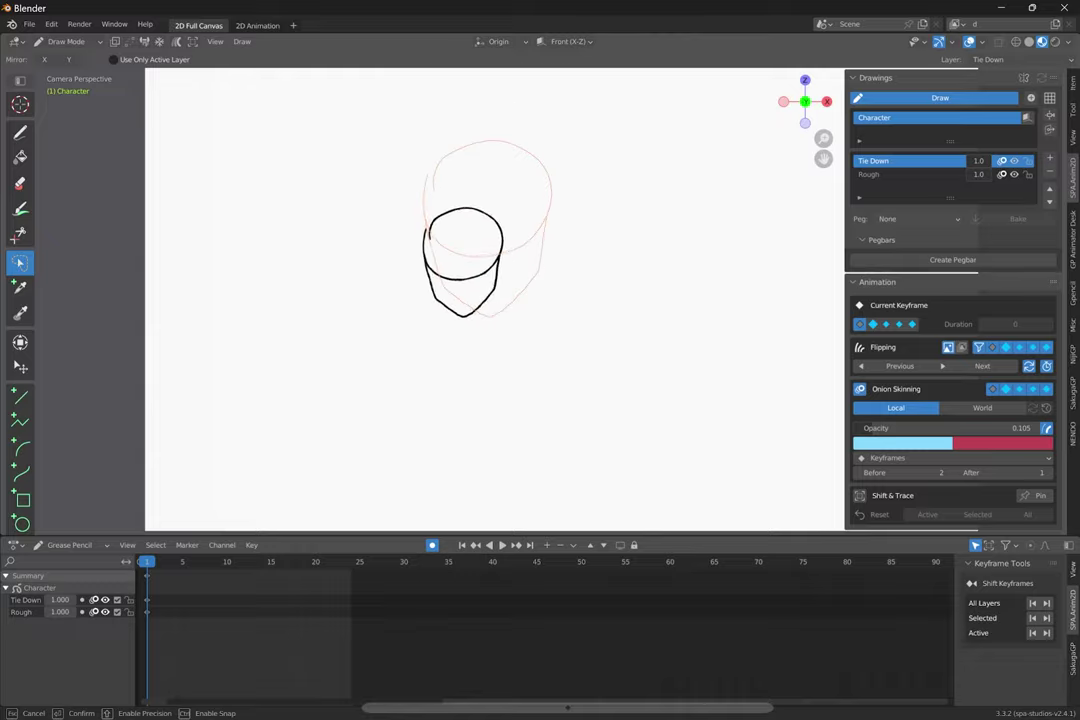
# Step: Enlarge the head sketch with its bounding box, try moving and rotating it, and undo the last transform
pyautogui.moveTo(505, 205); pyautogui.dragTo(569, 116)
pyautogui.moveTo(569, 216)
pyautogui.mouseDown()
pyautogui.moveTo(615, 216)
pyautogui.moveTo(569, 216)
pyautogui.mouseUp()
pyautogui.moveTo(496, 217); pyautogui.dragTo(512, 293)
pyautogui.moveTo(579, 106)
pyautogui.mouseDown()
pyautogui.moveTo(674, 179)
pyautogui.moveTo(320, 242)
pyautogui.moveTo(366, 160)
pyautogui.mouseUp()
pyautogui.hotkey('ctrl', 'z')
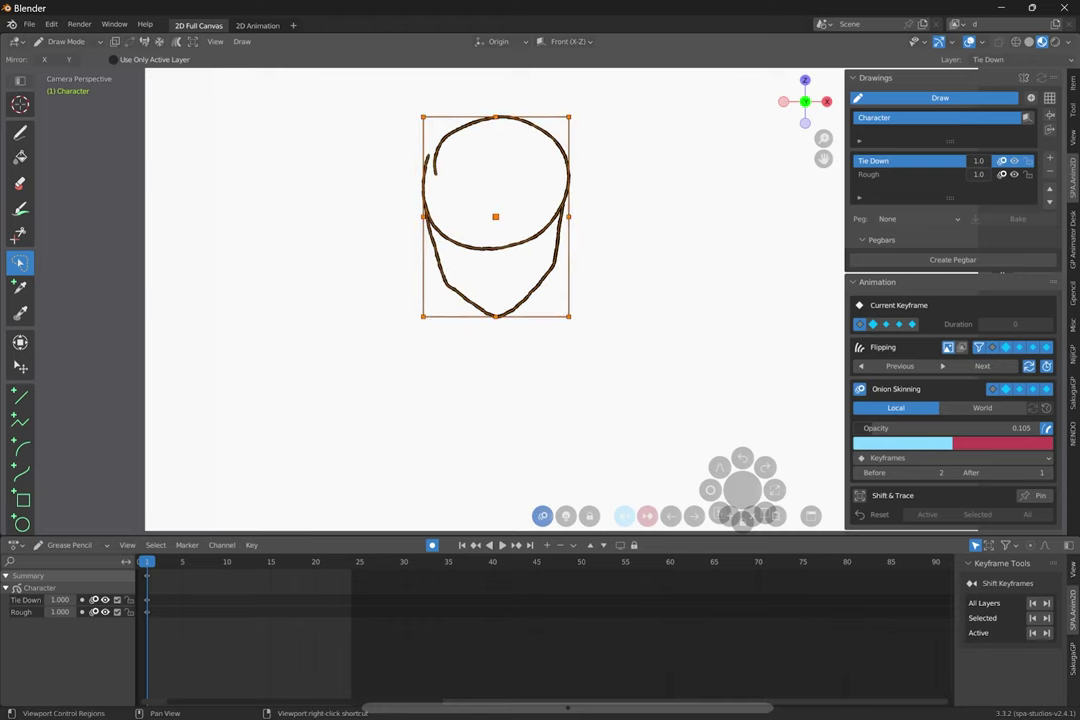
# Step: Try another transform from the head sketch's lower corner, undo it and delete the sketch
pyautogui.moveTo(569, 317)
pyautogui.mouseDown()
pyautogui.moveTo(492, 301)
pyautogui.moveTo(533, 361)
pyautogui.mouseUp()
pyautogui.hotkey('ctrl', 'z')
pyautogui.press('Delete')
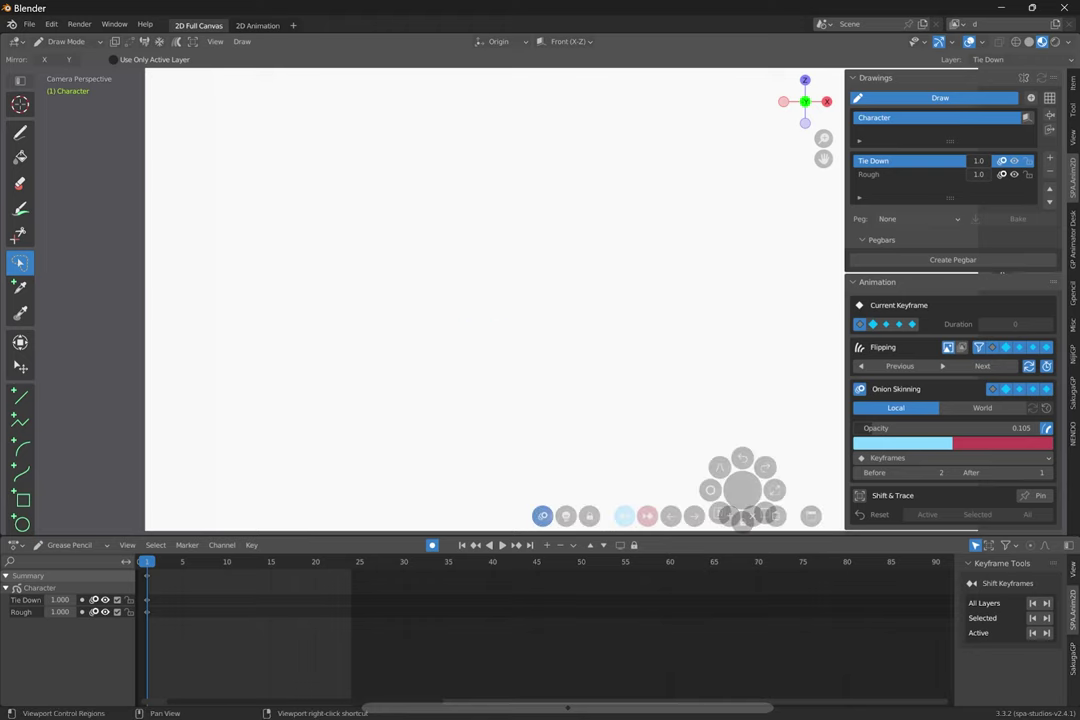
# Step: Draw a large circle on the Tie Down layer at frame 1, undoing rejected strokes
pyautogui.press('b')
pyautogui.moveTo(356, 208)
pyautogui.mouseDown()
pyautogui.moveTo(381, 145)
pyautogui.moveTo(487, 273)
pyautogui.moveTo(349, 204)
pyautogui.moveTo(364, 318)
pyautogui.moveTo(415, 382)
pyautogui.moveTo(462, 363)
pyautogui.mouseUp()
pyautogui.hotkey('ctrl', 'z')
pyautogui.moveTo(356, 189)
pyautogui.mouseDown()
pyautogui.moveTo(400, 352)
pyautogui.moveTo(494, 294)
pyautogui.mouseUp()
pyautogui.hotkey('ctrl', 'z')
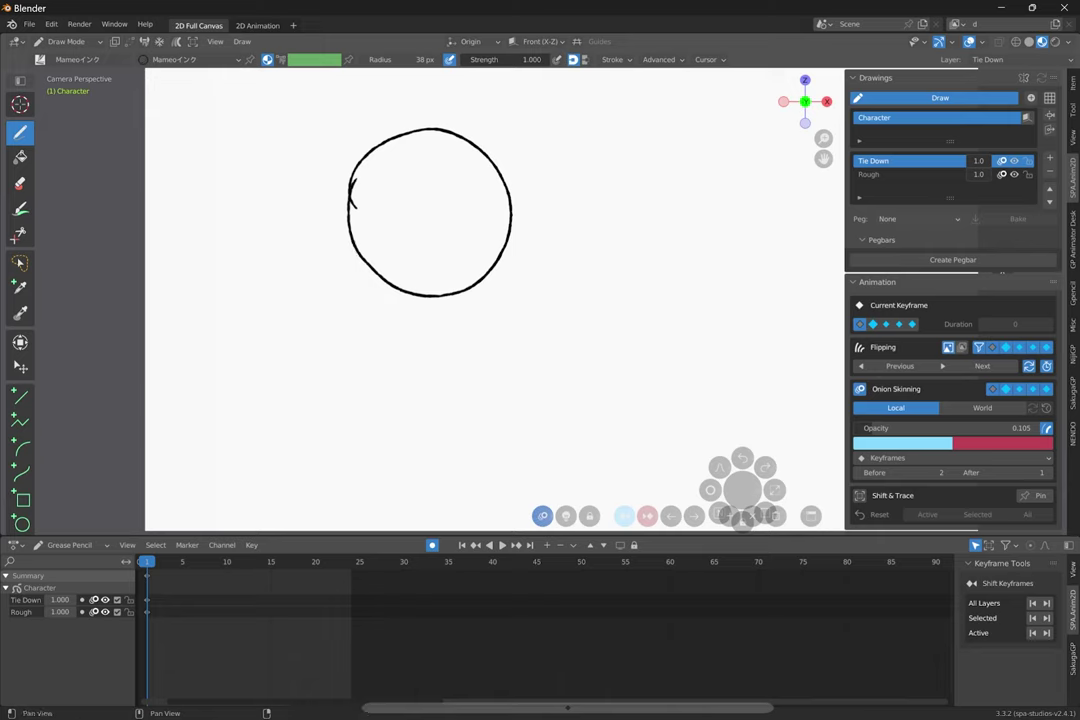
# Step: Draw a smaller circle at frame 8, below and to the right of the first circle
pyautogui.scroll(-5, 950, 300)
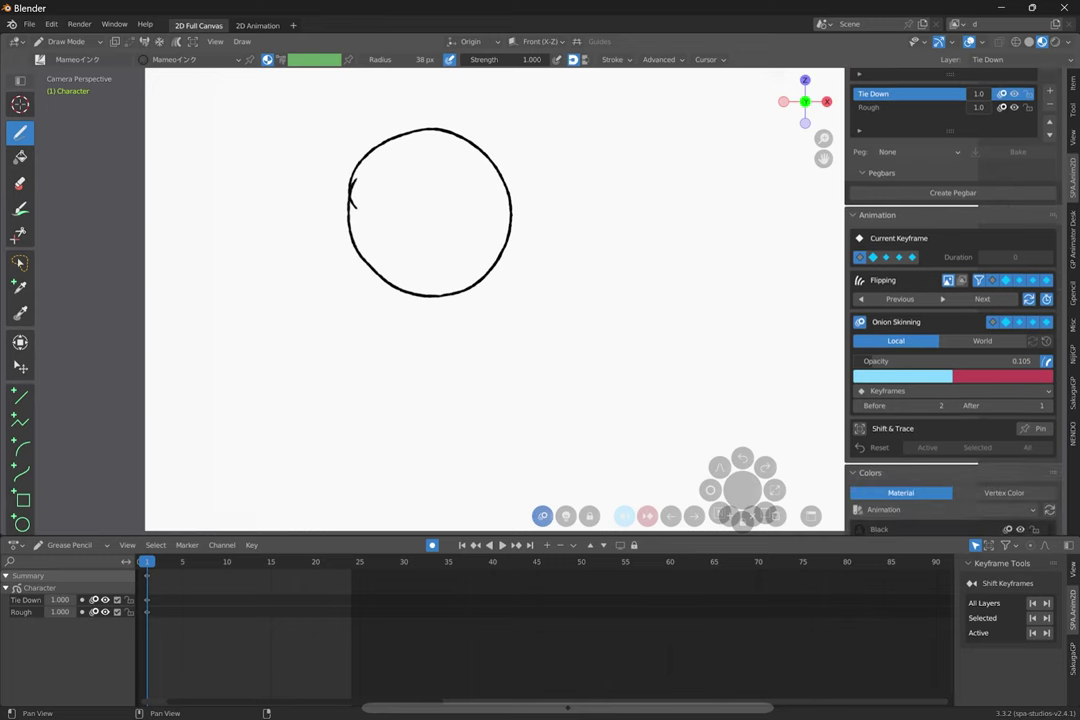
pyautogui.click(209, 562)
pyautogui.moveTo(557, 316)
pyautogui.mouseDown()
pyautogui.moveTo(603, 371)
pyautogui.moveTo(549, 291)
pyautogui.mouseUp()
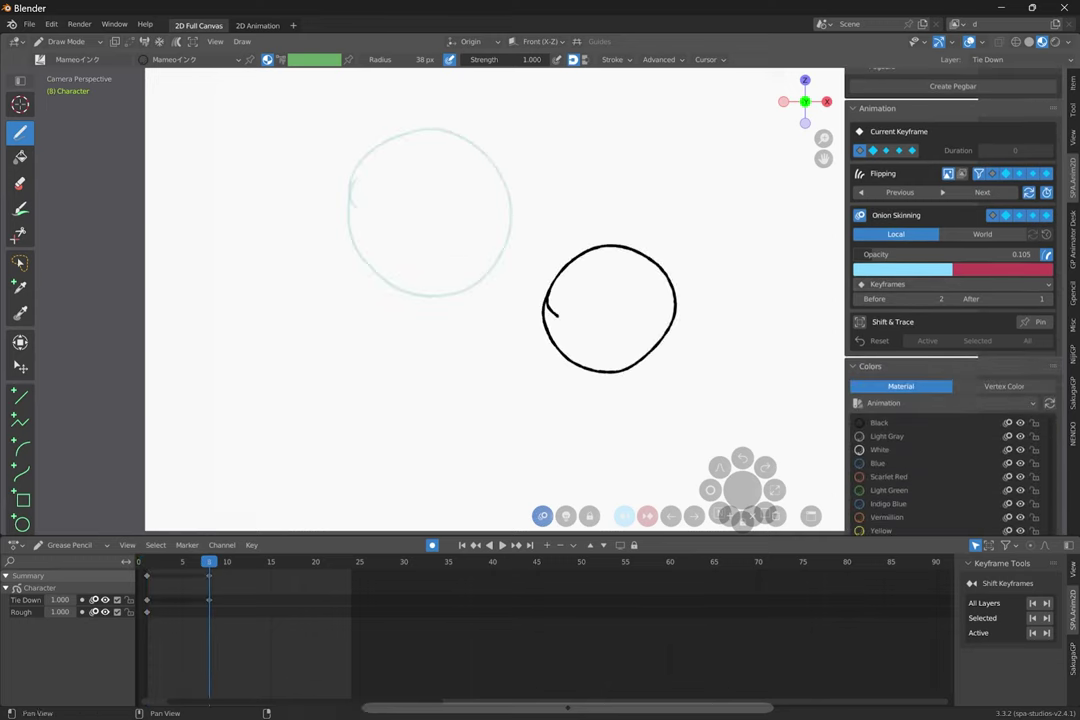
# Step: Try Shift & Trace on the first circle's onion skin, select and deselect the frame 8 circle, and turn Shift & Trace off
pyautogui.click(860, 322)
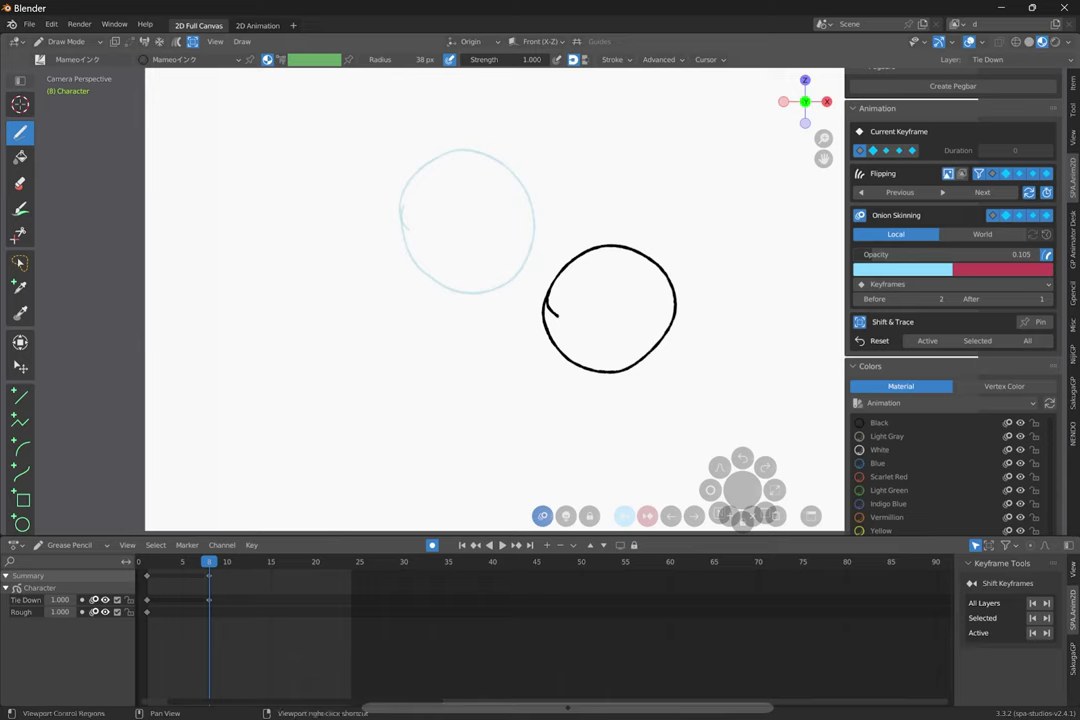
pyautogui.click(20, 263)
pyautogui.moveTo(511, 208); pyautogui.dragTo(572, 312)
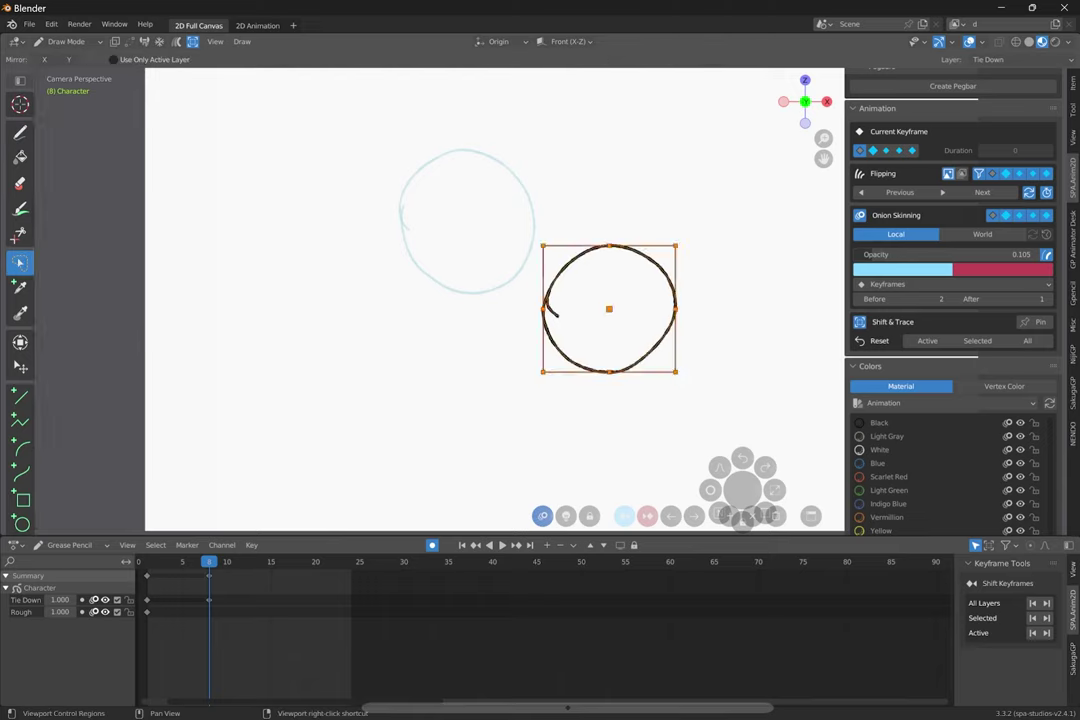
pyautogui.hotkey('alt', 'a')
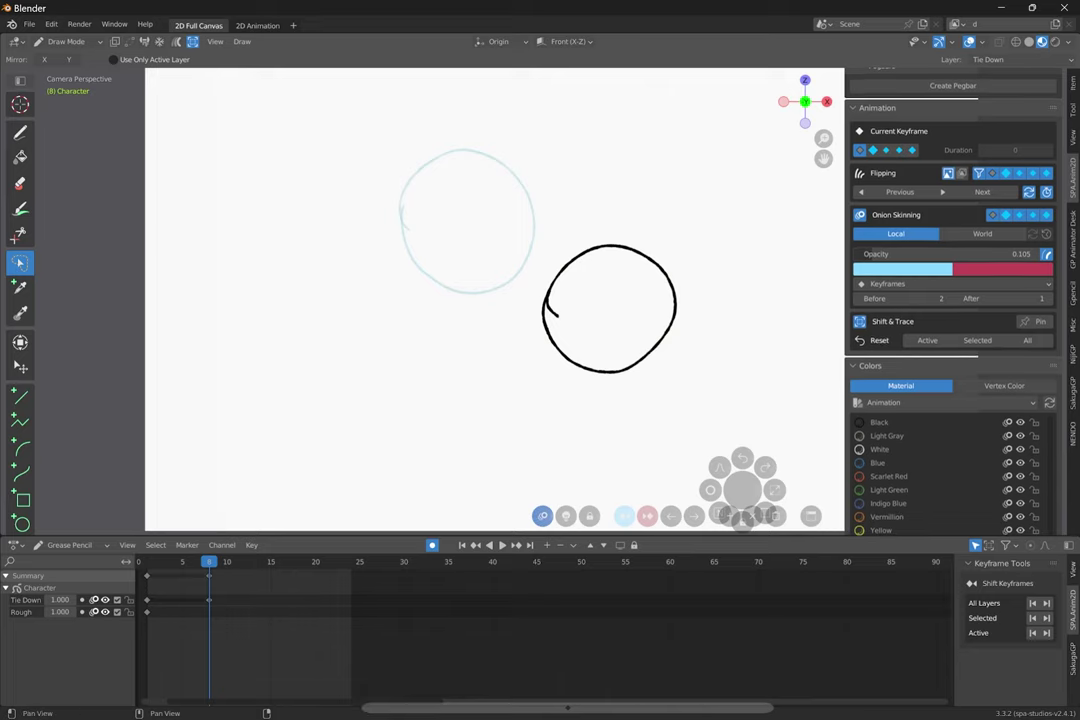
pyautogui.click(860, 322)
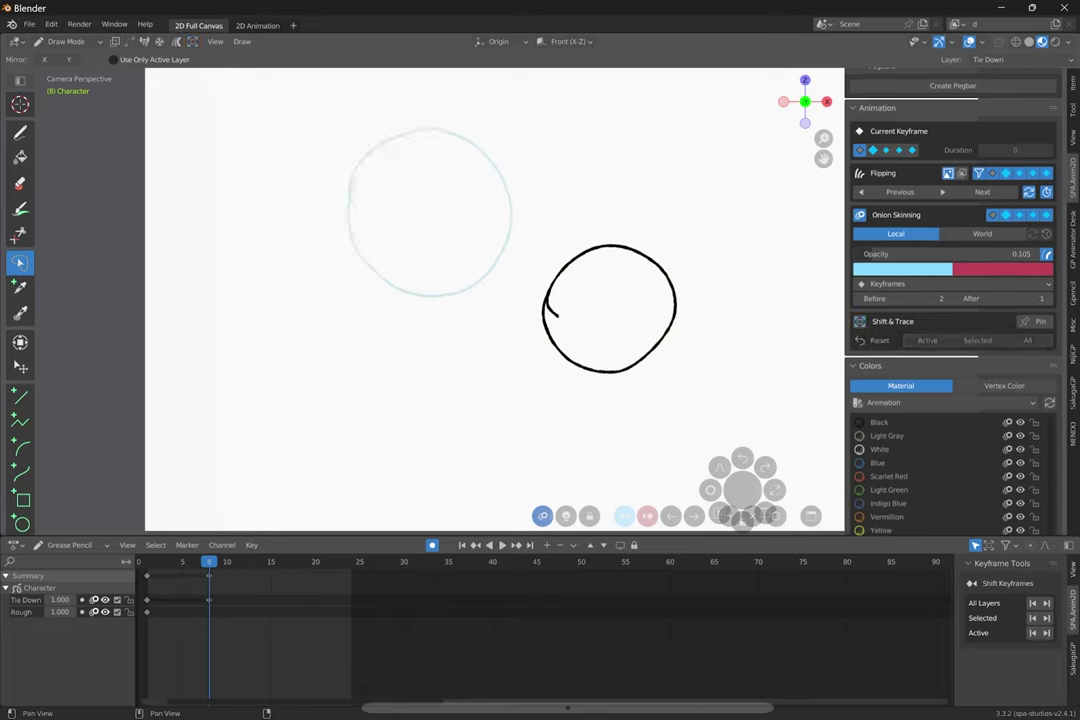
# Step: Make Rough the active layer of the Character object
pyautogui.scroll(5, 950, 300)
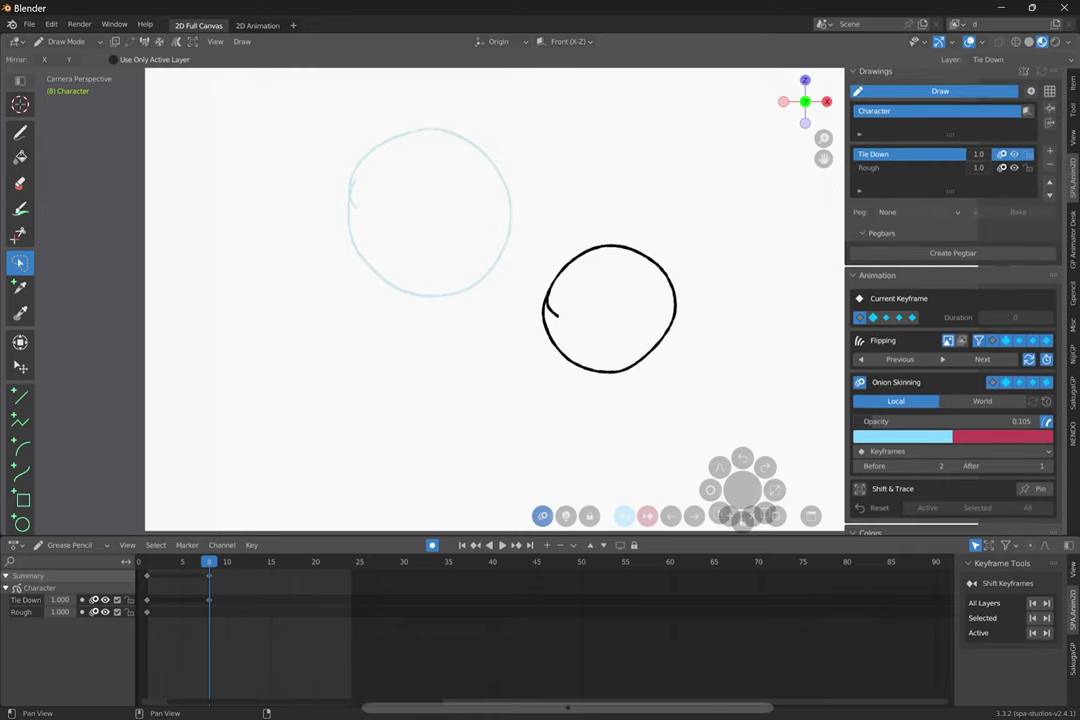
pyautogui.click(26, 600)
pyautogui.click(22, 612)
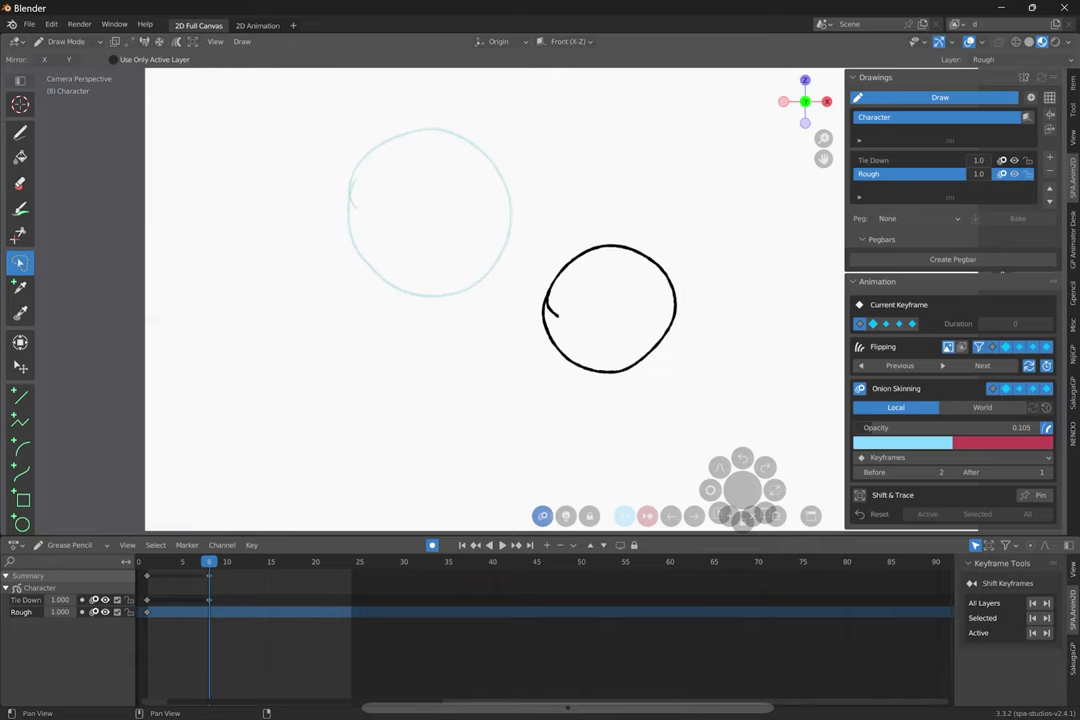
pyautogui.press('Home')
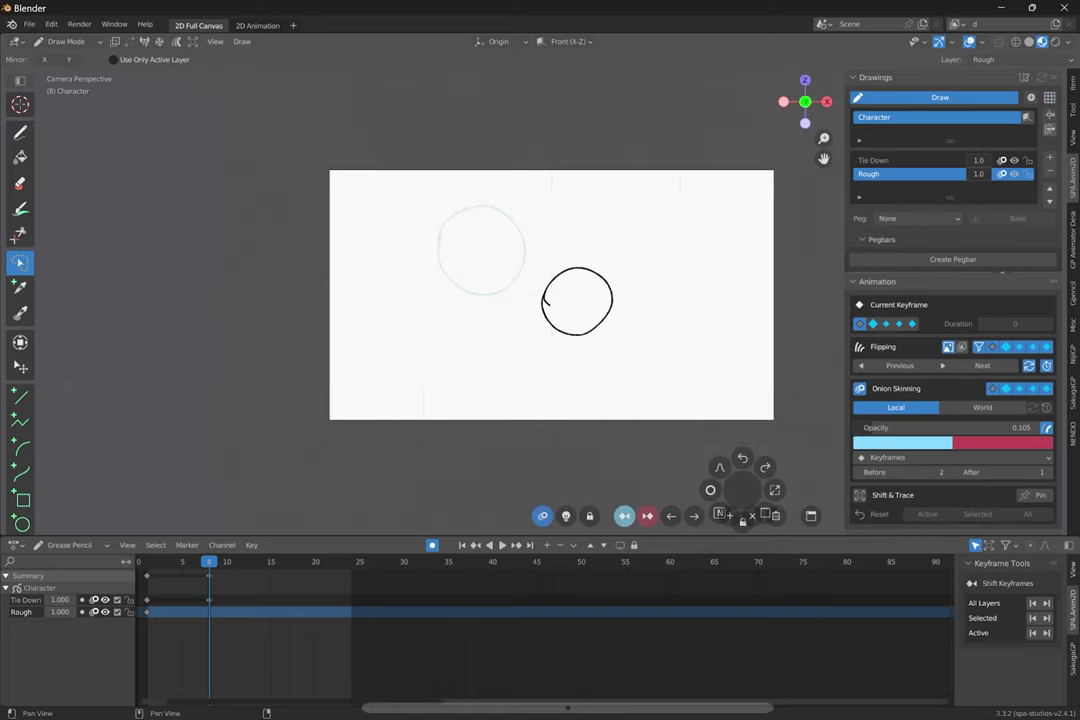
pyautogui.press('m')
pyautogui.press('m')
pyautogui.press('m')
pyautogui.press('m')
pyautogui.click(1010, 59)
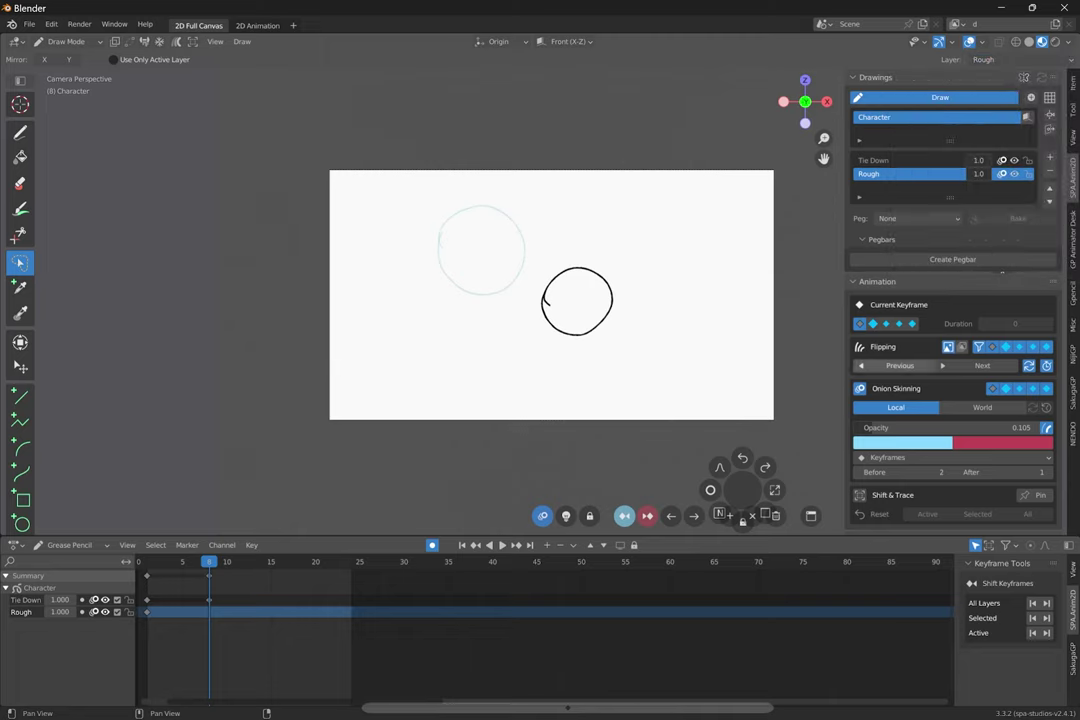
# Step: Flip to the drawing on frame 1 and look through the SPA.Anim2D animation settings
pyautogui.click(982, 366)
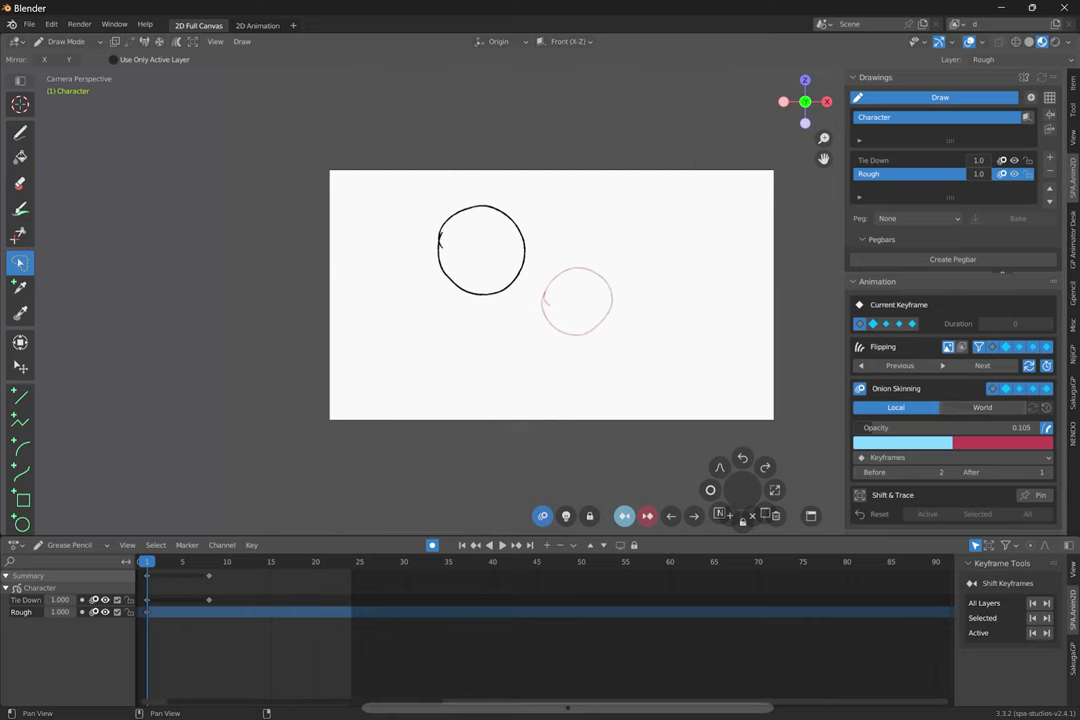
pyautogui.scroll(-5, 953, 300)
pyautogui.scroll(5, 953, 300)
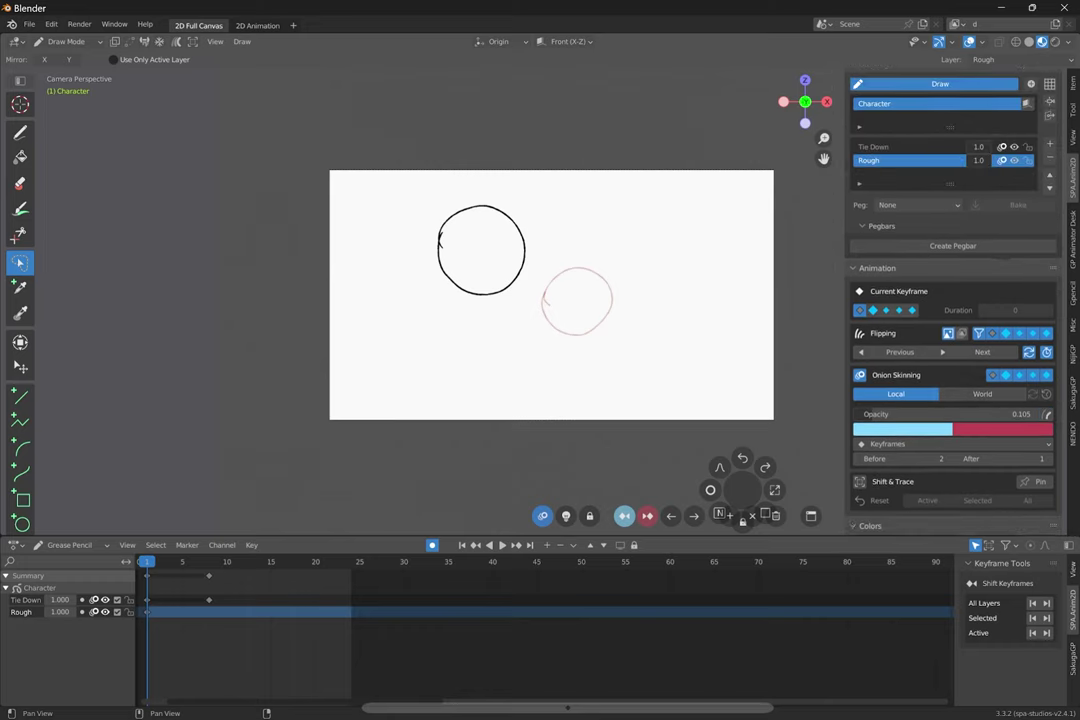
# Step: Switch the Grease Pencil colours to Vertex Color and draw a green circle on the Rough layer near the canvas's upper right
pyautogui.scroll(-8, 953, 300)
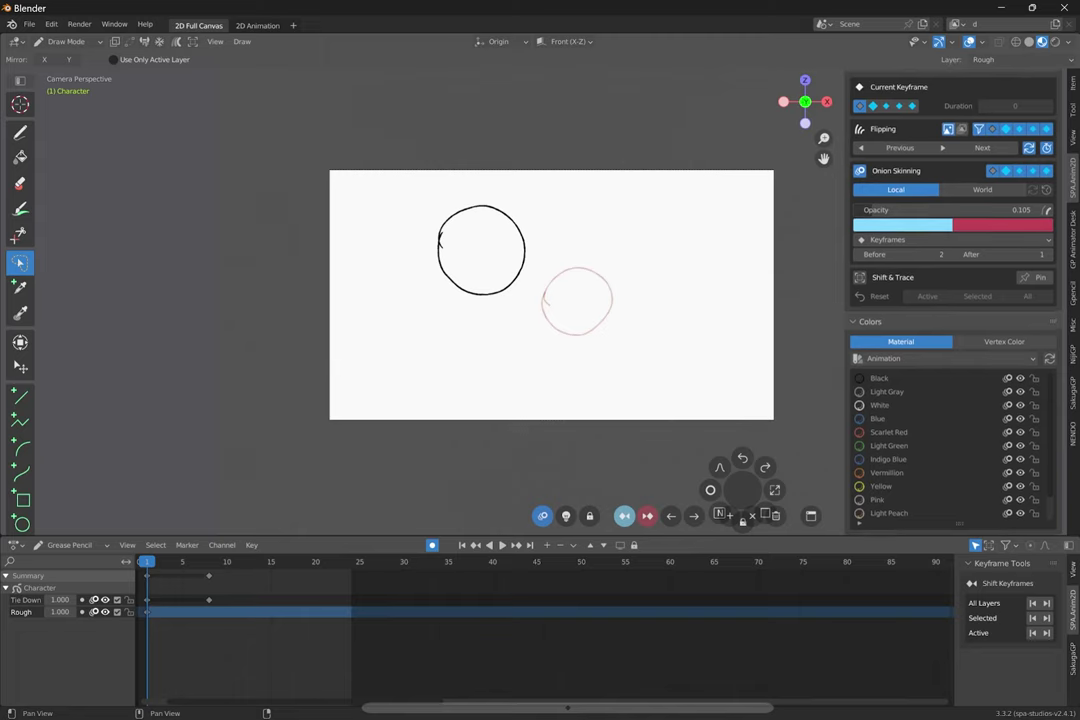
pyautogui.click(1004, 341)
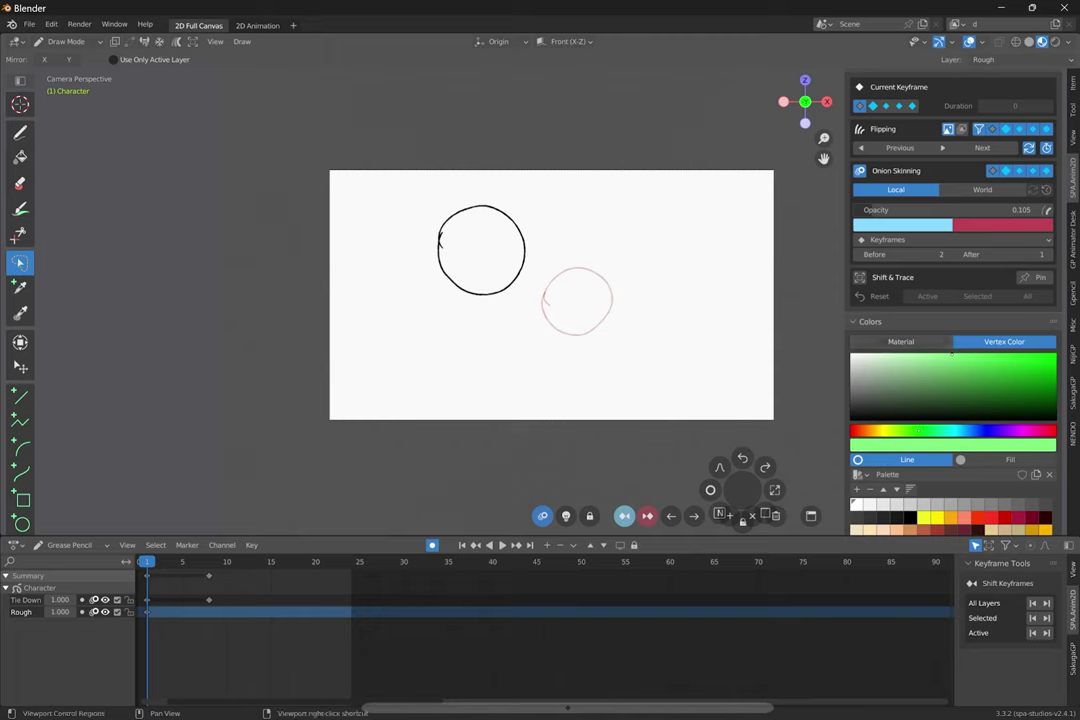
pyautogui.press('b')
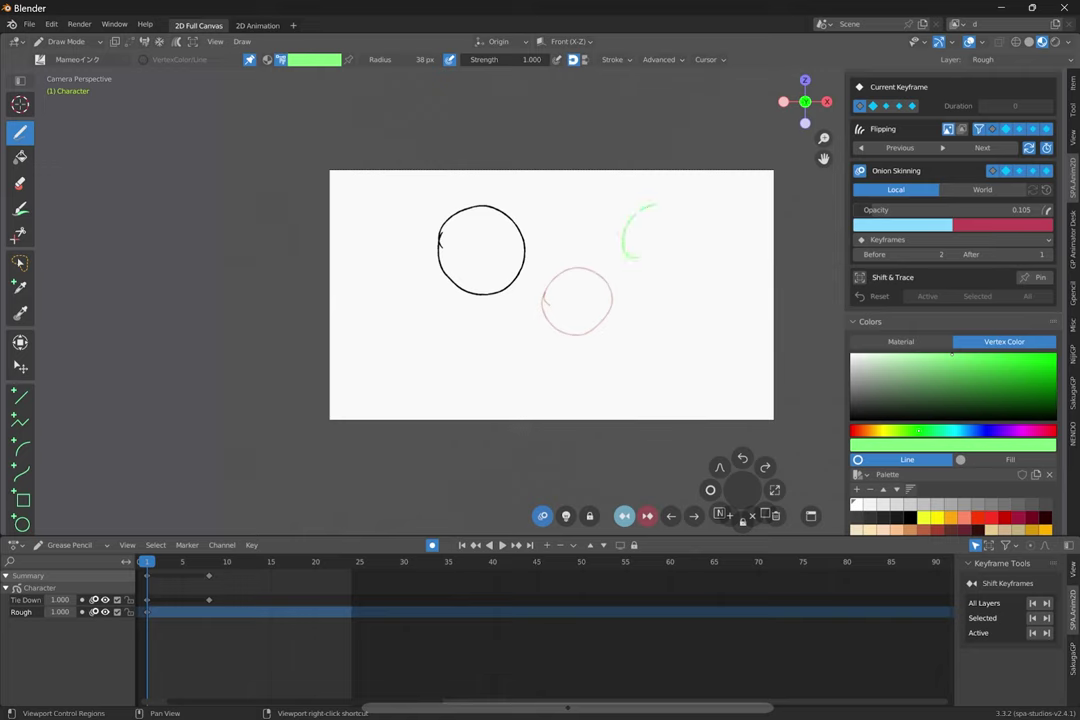
pyautogui.moveTo(630, 258); pyautogui.dragTo(672, 206)
# Step: Choose black from the palette as the line colour and undo the test arcs drawn between the circles
pyautogui.click(891, 515)
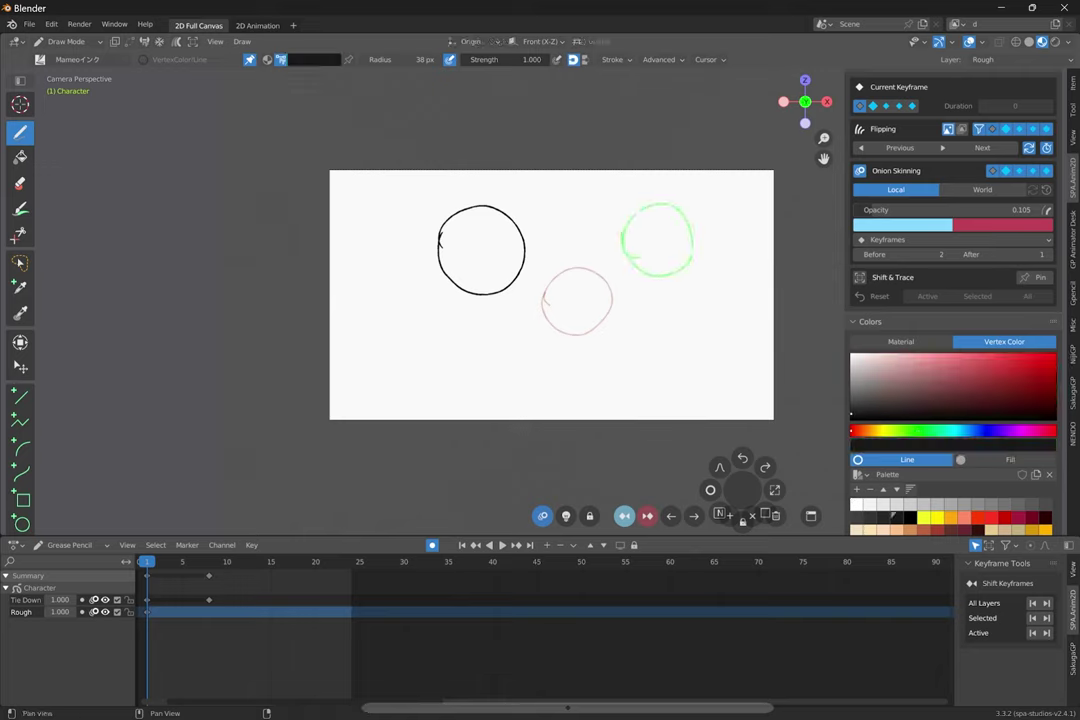
pyautogui.moveTo(622, 310); pyautogui.dragTo(604, 290)
pyautogui.hotkey('ctrl', 'z')
pyautogui.moveTo(604, 290); pyautogui.dragTo(632, 251, button='middle')
pyautogui.keyDown('shift'); pyautogui.moveTo(668, 296); pyautogui.dragTo(676, 297, button='middle'); pyautogui.keyUp('shift')
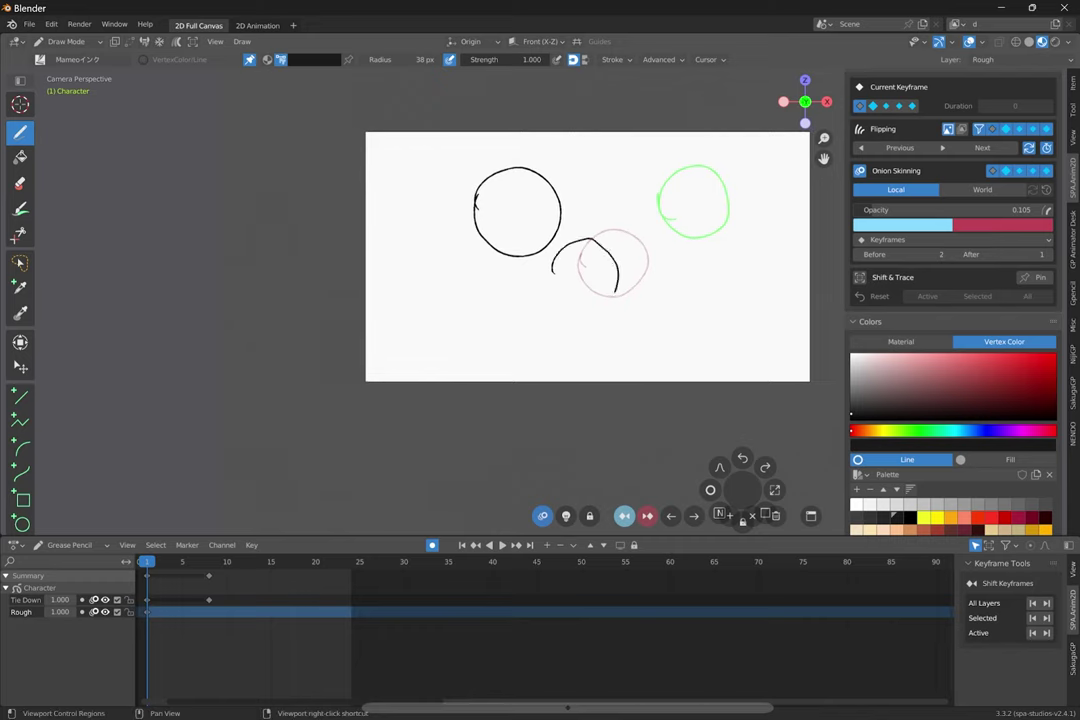
pyautogui.hotkey('ctrl', 'z')
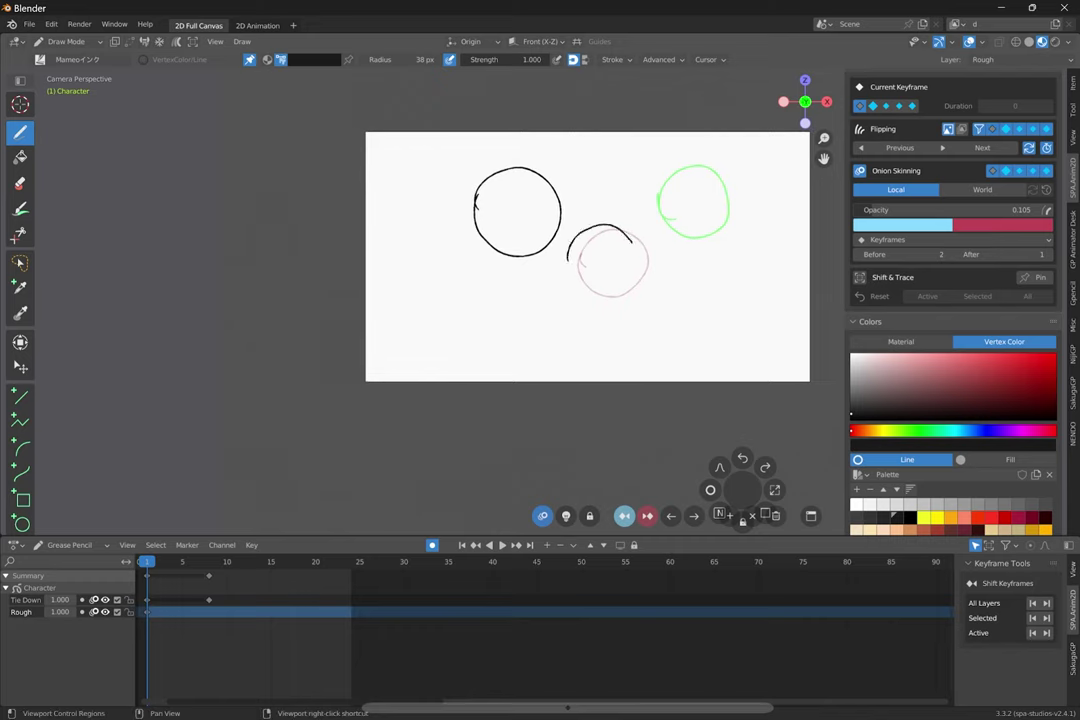
pyautogui.hotkey('ctrl', 'z')
# Step: Switch to the Blender 4.2.3 window with brush testing.blend, enable the Touchview controls and try moving the view with them
pyautogui.moveTo(568, 715)
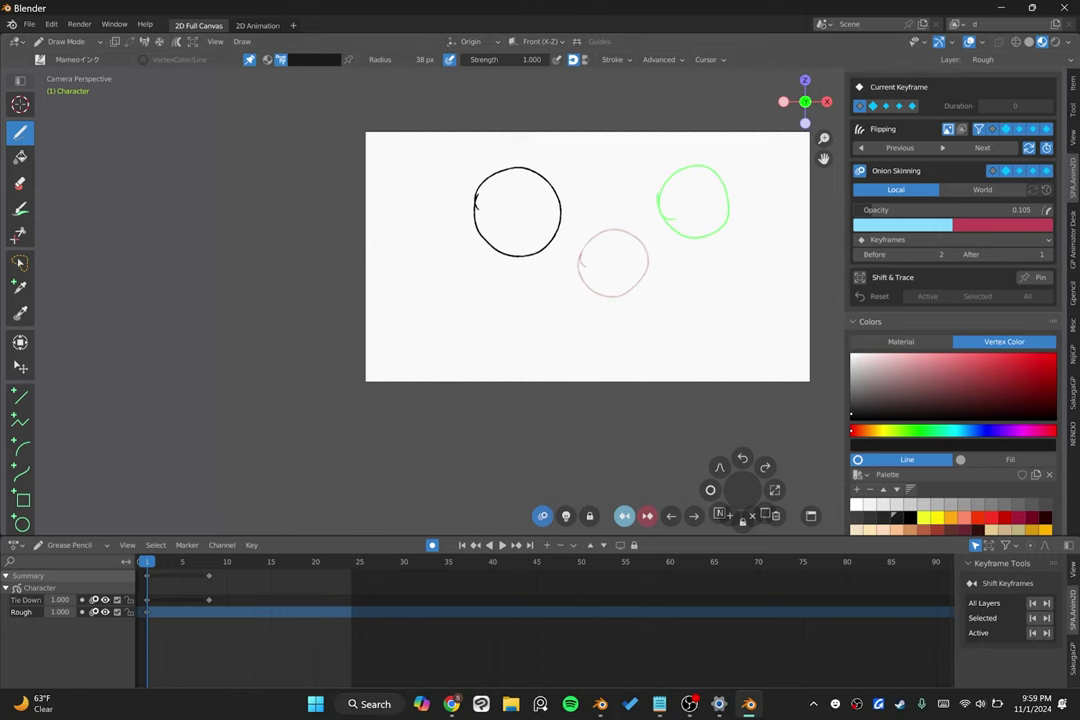
pyautogui.click(600, 704)
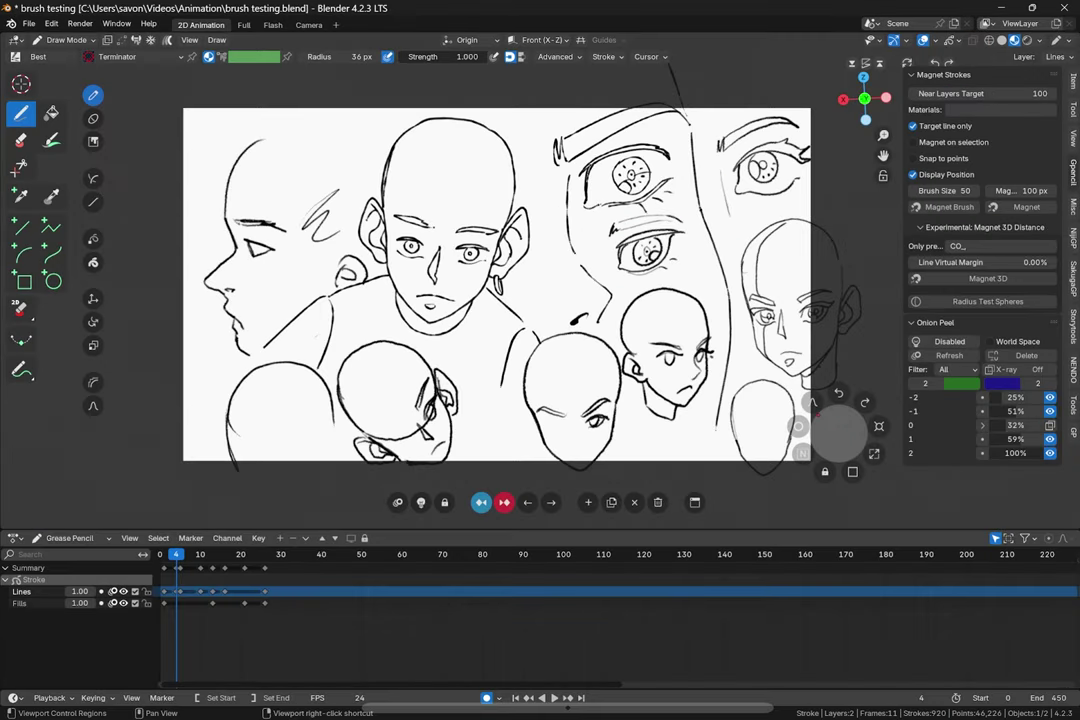
pyautogui.click(1073, 370)
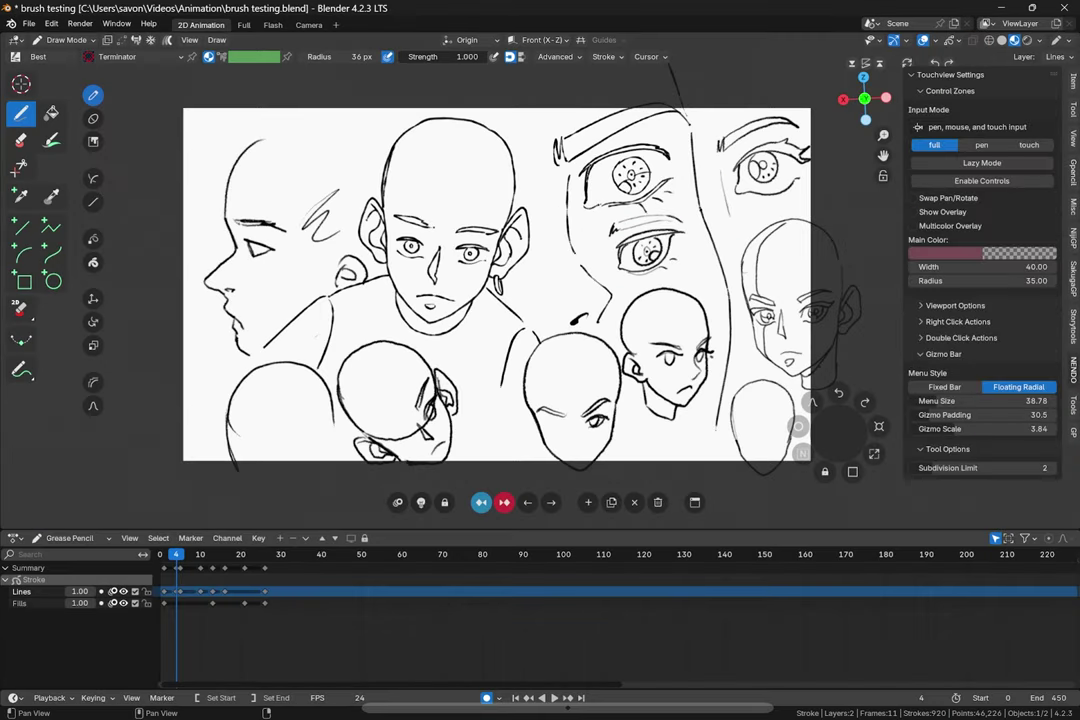
pyautogui.click(29, 23)
pyautogui.click(982, 181)
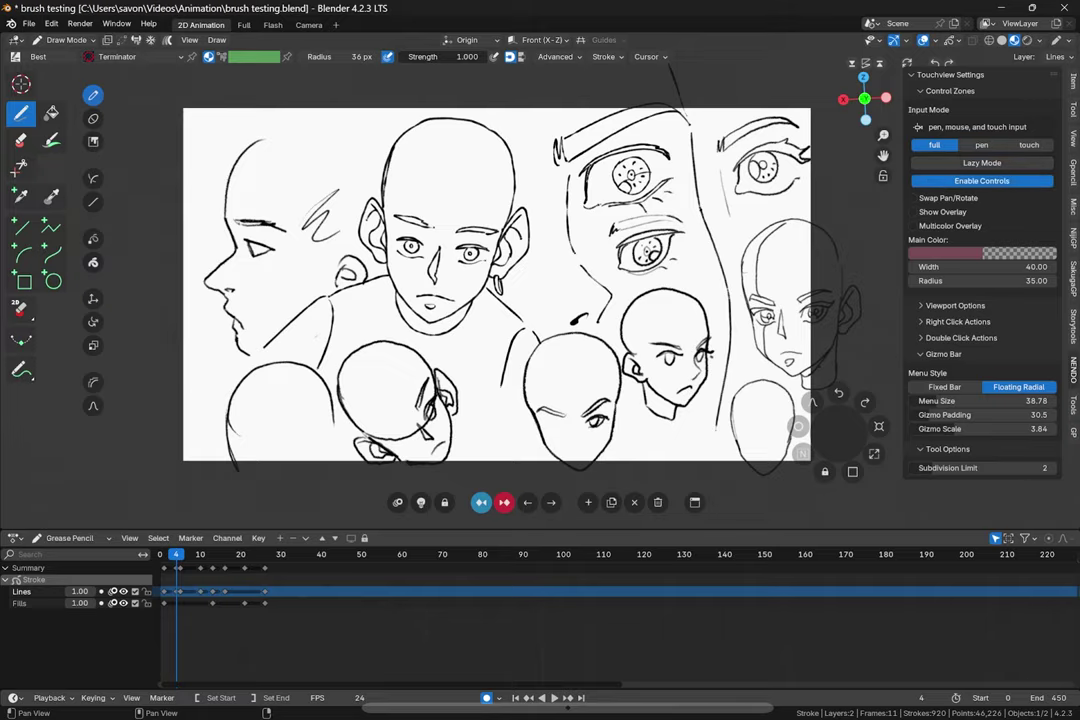
pyautogui.moveTo(520, 300)
pyautogui.mouseDown()
pyautogui.moveTo(520, 317)
pyautogui.moveTo(430, 368)
pyautogui.moveTo(531, 296)
pyautogui.moveTo(423, 427)
pyautogui.moveTo(262, 366)
pyautogui.moveTo(506, 286)
pyautogui.moveTo(484, 317)
pyautogui.moveTo(526, 329)
pyautogui.moveTo(439, 342)
pyautogui.moveTo(492, 332)
pyautogui.moveTo(462, 347)
pyautogui.moveTo(426, 278)
pyautogui.moveTo(430, 341)
pyautogui.moveTo(393, 237)
pyautogui.moveTo(444, 363)
pyautogui.moveTo(455, 268)
pyautogui.moveTo(520, 338)
pyautogui.mouseUp()
pyautogui.moveTo(206, 410)
pyautogui.mouseDown()
pyautogui.moveTo(236, 266)
pyautogui.moveTo(208, 420)
pyautogui.moveTo(219, 332)
pyautogui.moveTo(247, 253)
pyautogui.moveTo(219, 426)
pyautogui.moveTo(248, 207)
pyautogui.moveTo(215, 442)
pyautogui.moveTo(207, 430)
pyautogui.mouseUp()
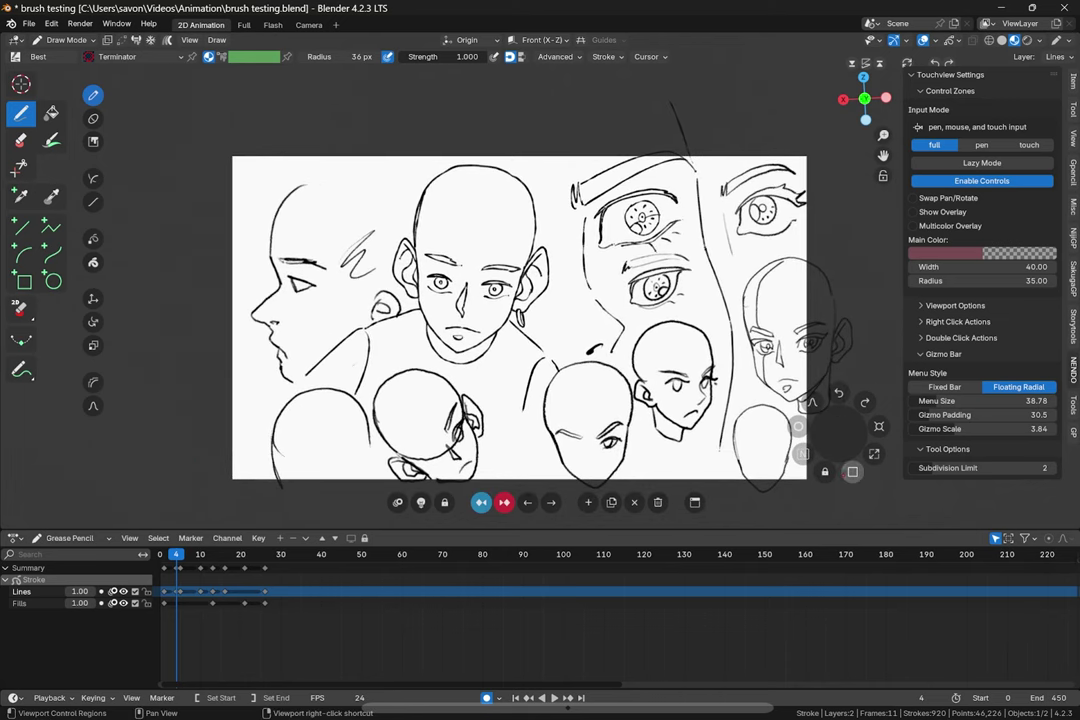
# Step: Move the floating radial menu above the drawing, enlarge the brush, and paint a thick red scribble and a red bar nearby
pyautogui.moveTo(849, 438)
pyautogui.mouseDown()
pyautogui.moveTo(814, 379)
pyautogui.moveTo(768, 377)
pyautogui.moveTo(790, 395)
pyautogui.moveTo(752, 398)
pyautogui.moveTo(656, 357)
pyautogui.moveTo(766, 193)
pyautogui.moveTo(745, 335)
pyautogui.moveTo(760, 180)
pyautogui.moveTo(748, 112)
pyautogui.mouseUp()
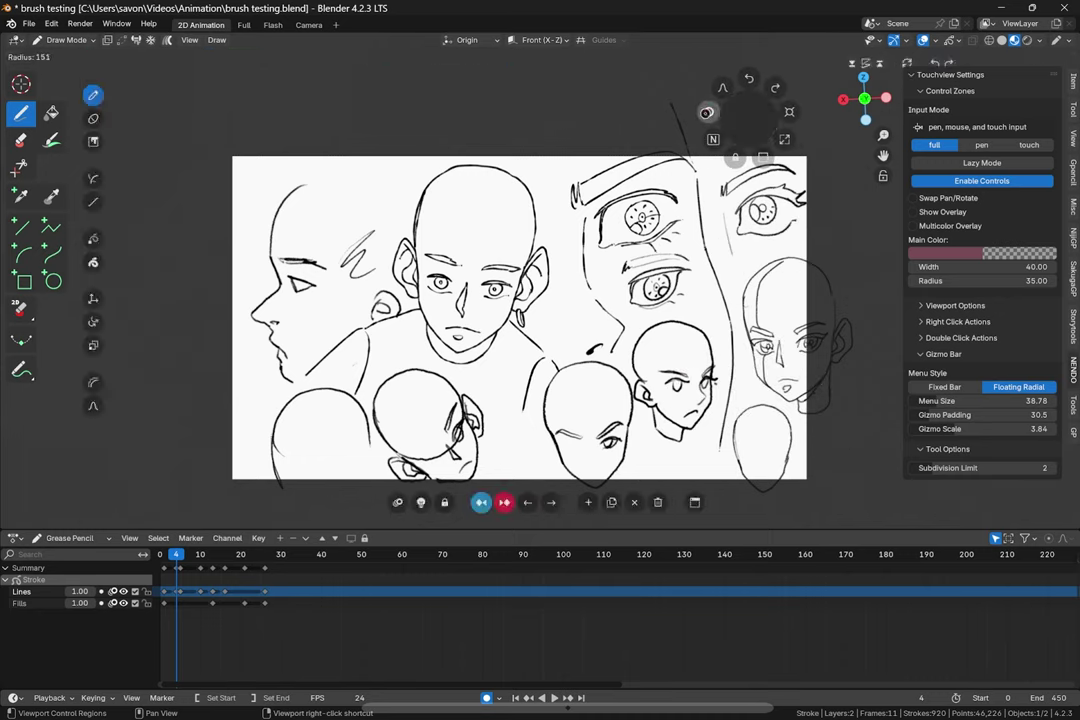
pyautogui.moveTo(722, 270)
pyautogui.mouseDown()
pyautogui.moveTo(790, 240)
pyautogui.moveTo(805, 265)
pyautogui.moveTo(832, 255)
pyautogui.mouseUp()
pyautogui.click(723, 88)
pyautogui.moveTo(783, 101); pyautogui.dragTo(669, 123)
# Step: Set the brush strength to 0.457 and the radius to 333 px, and undo the last test stroke
pyautogui.moveTo(720, 92); pyautogui.dragTo(633, 140)
pyautogui.moveTo(709, 112); pyautogui.dragTo(791, 94)
pyautogui.moveTo(620, 255); pyautogui.dragTo(708, 248)
pyautogui.hotkey('ctrl', 'z')
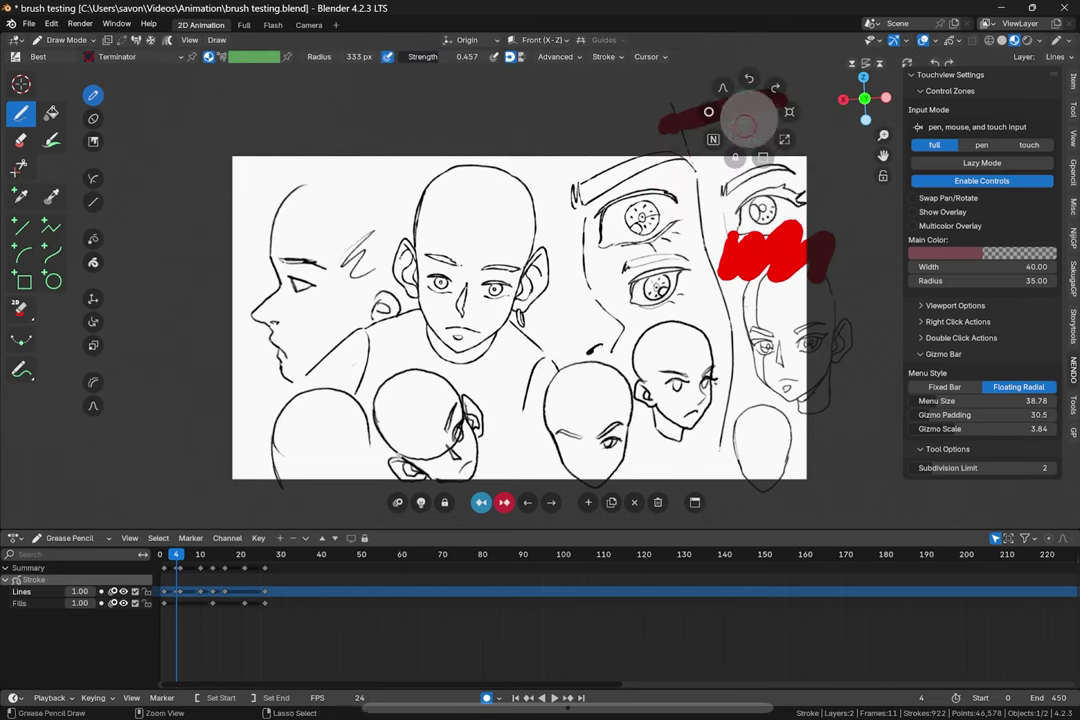
# Step: Hide and restore the sidebar, and unlock the view rotation after trying leaving and re-entering the camera view
pyautogui.click(713, 139)
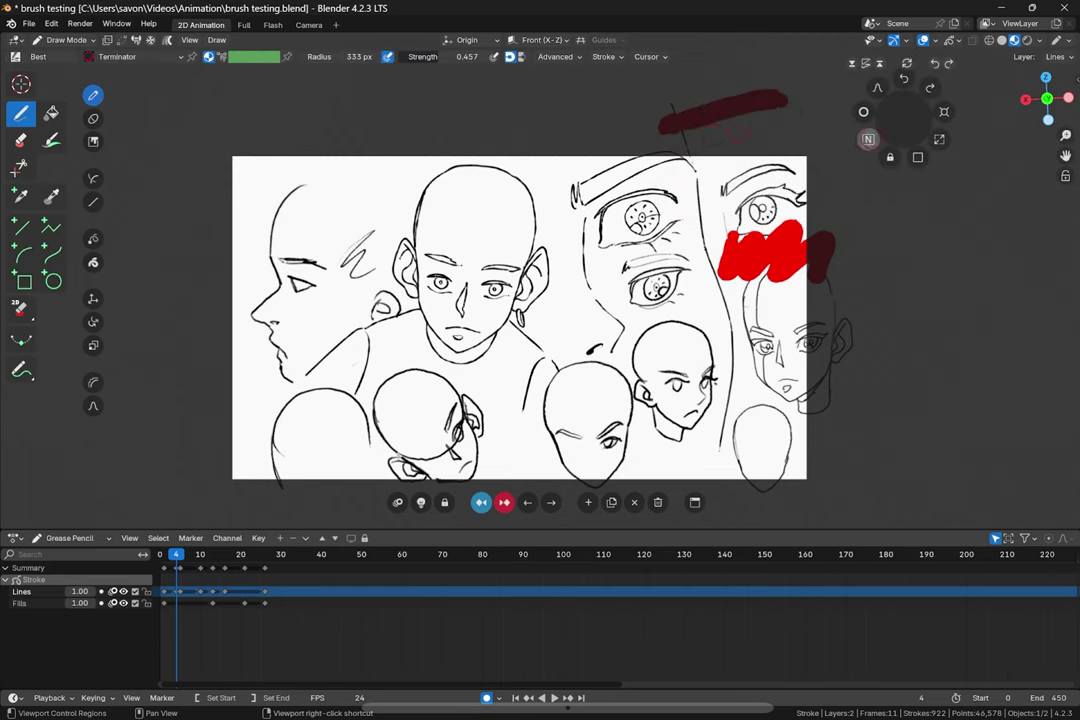
pyautogui.click(868, 139)
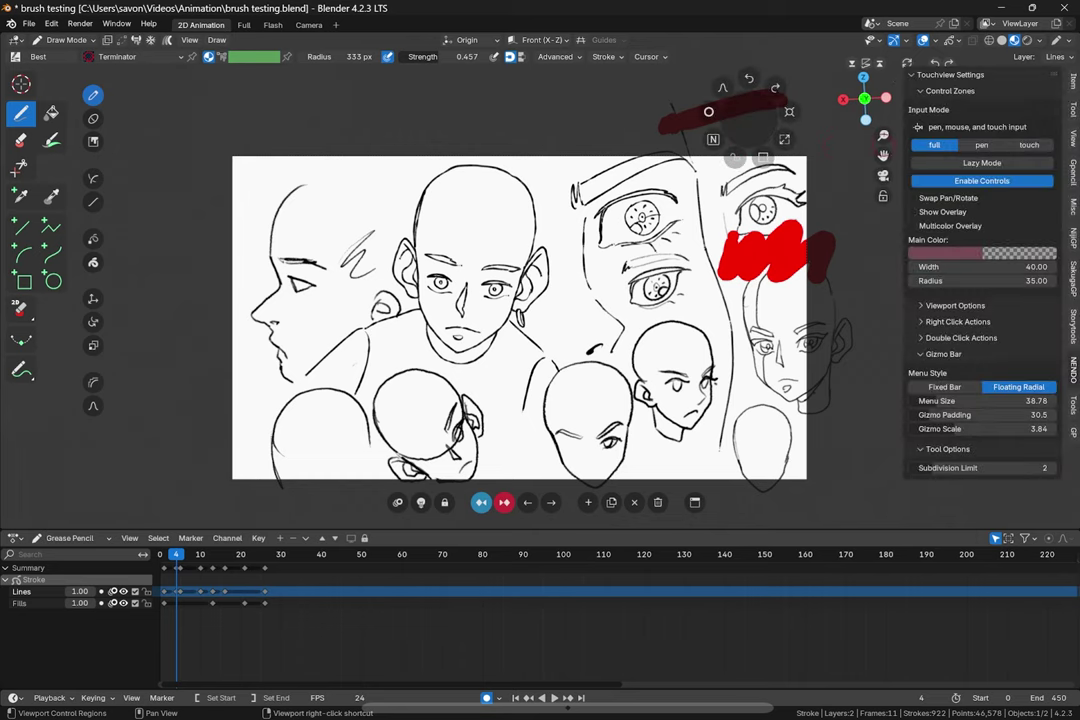
pyautogui.click(880, 175)
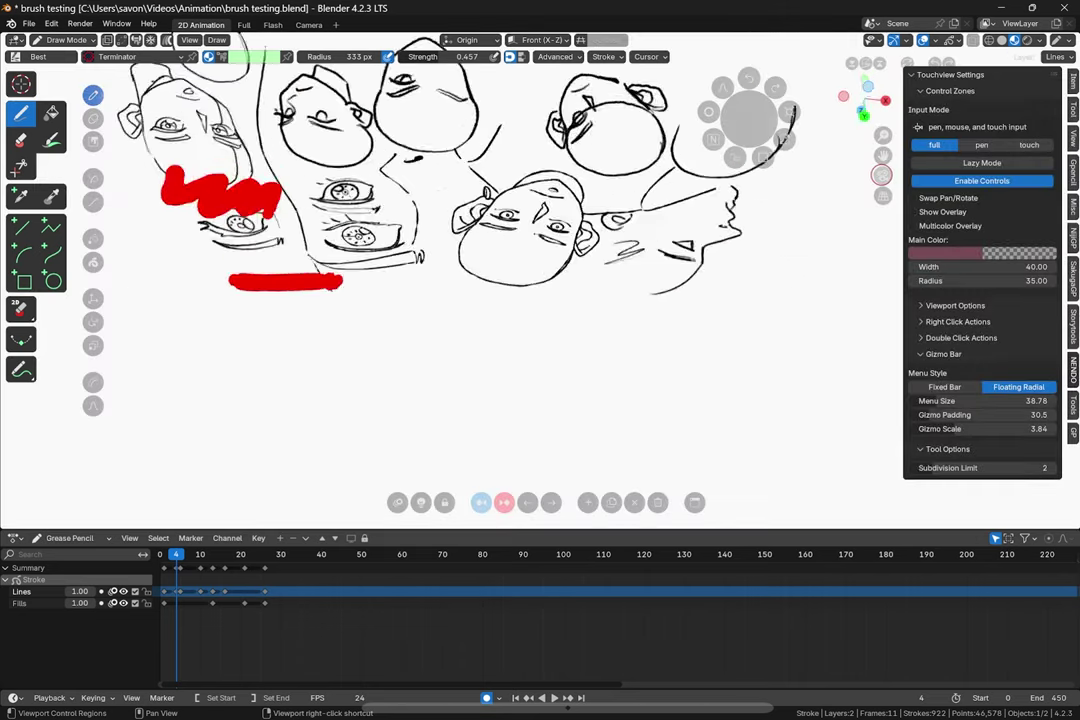
pyautogui.click(880, 175)
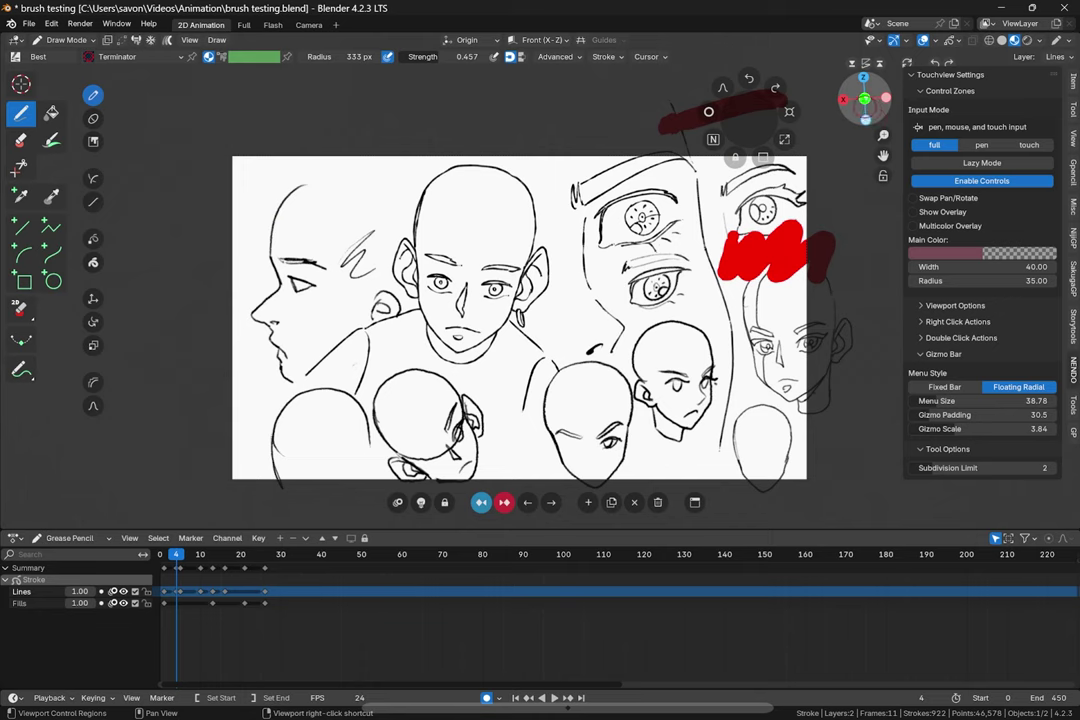
pyautogui.click(735, 157)
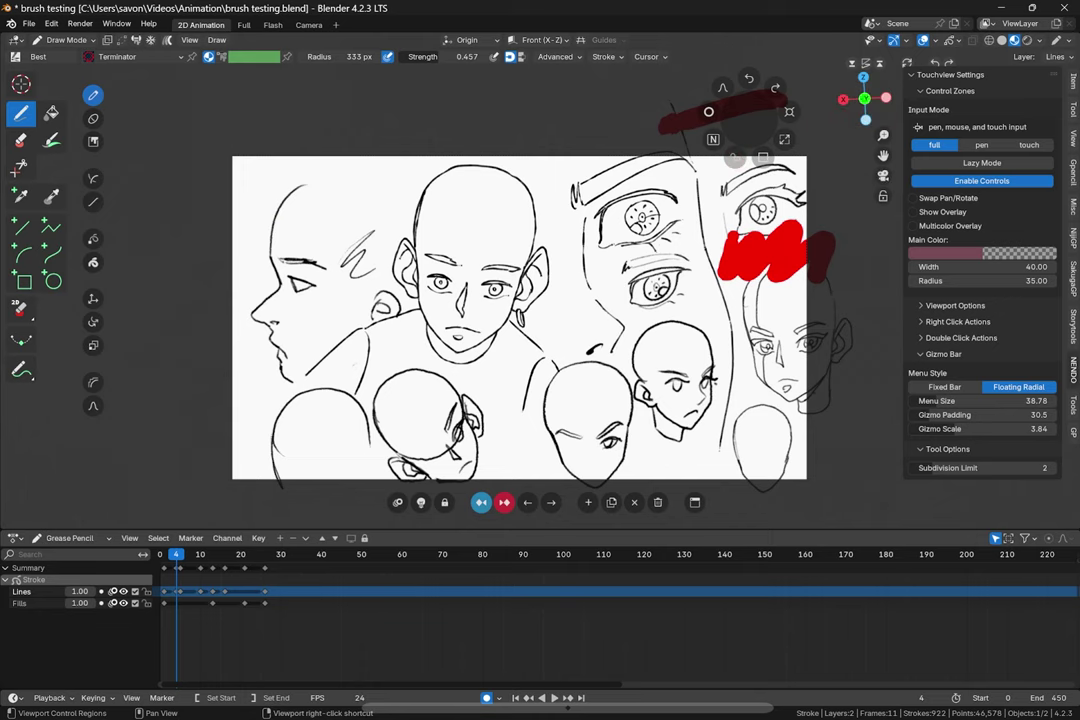
# Step: Try the radial menu's quad view and maximized viewport, returning to the normal layout each time
pyautogui.click(763, 157)
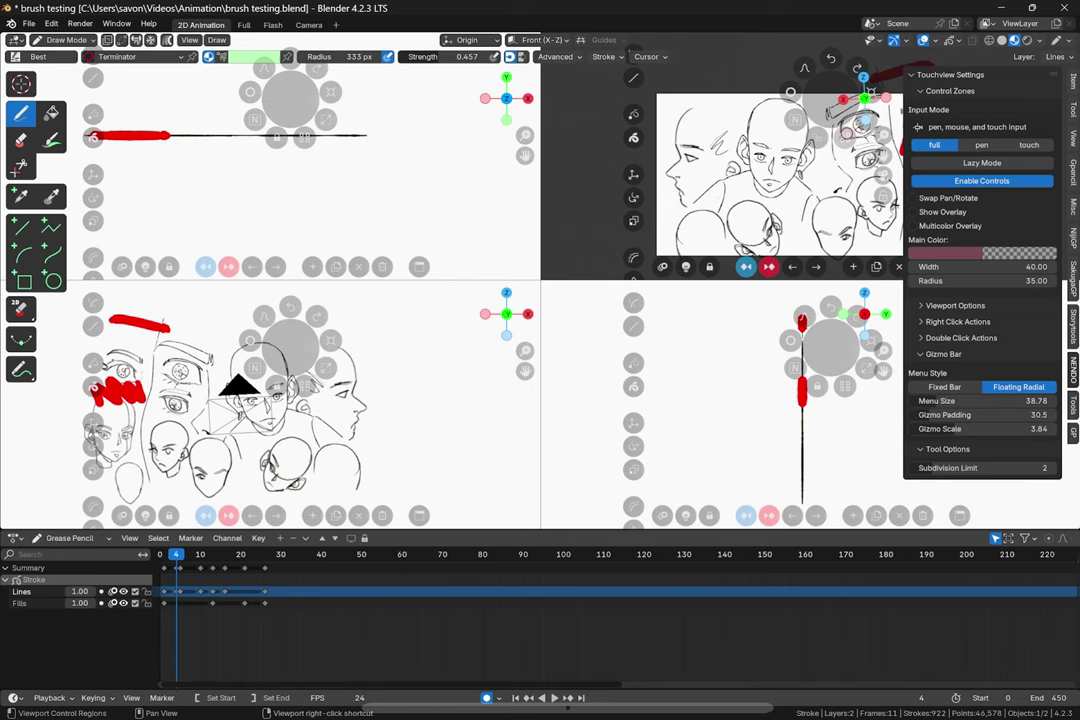
pyautogui.click(847, 133)
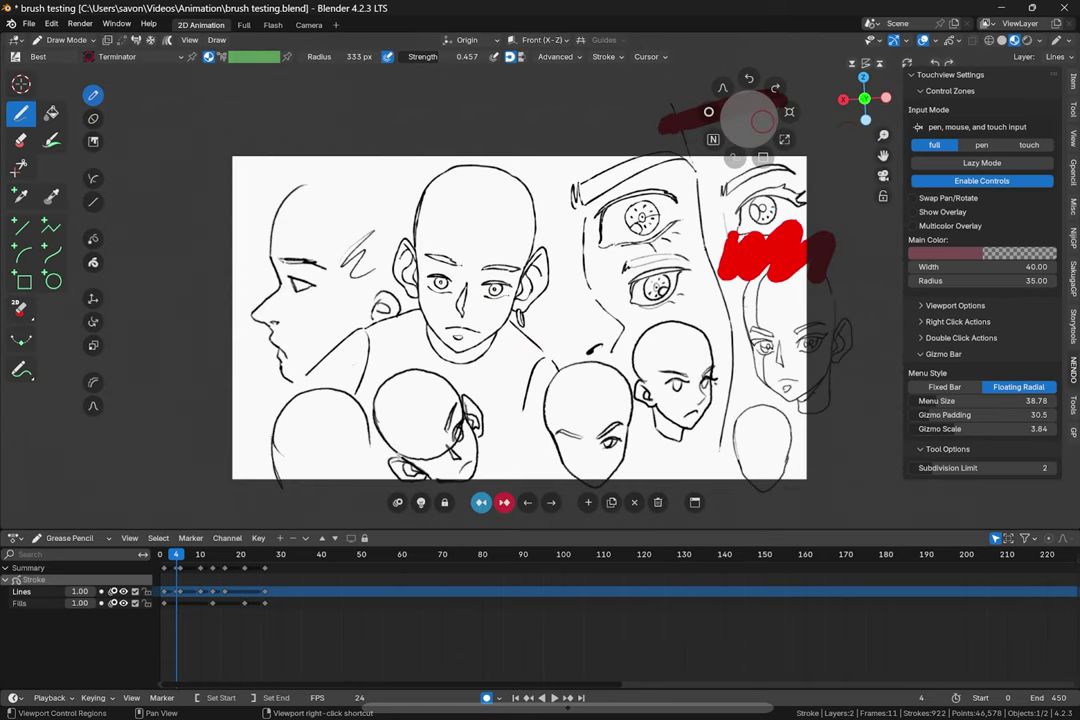
pyautogui.click(763, 157)
pyautogui.click(845, 134)
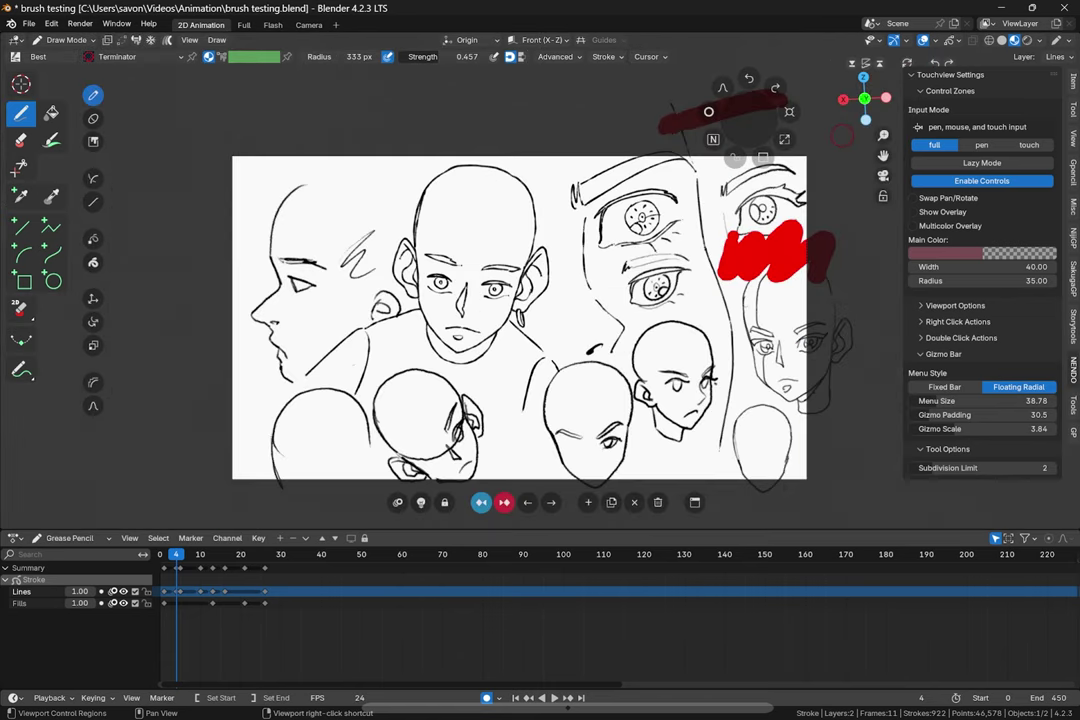
pyautogui.click(784, 139)
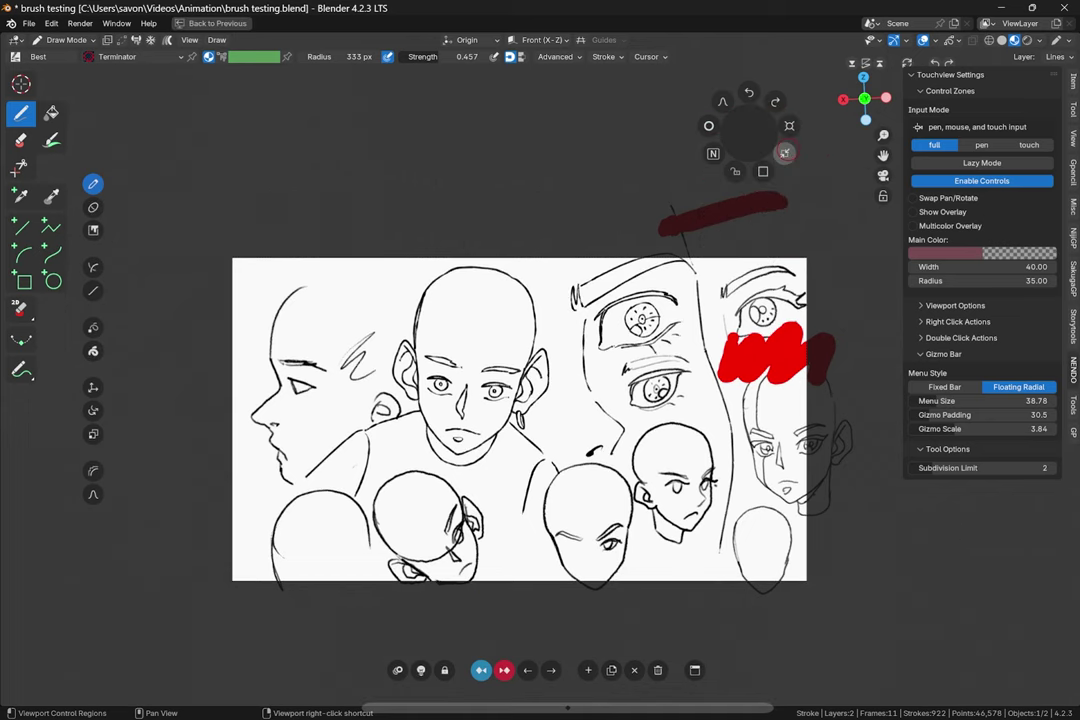
pyautogui.click(785, 152)
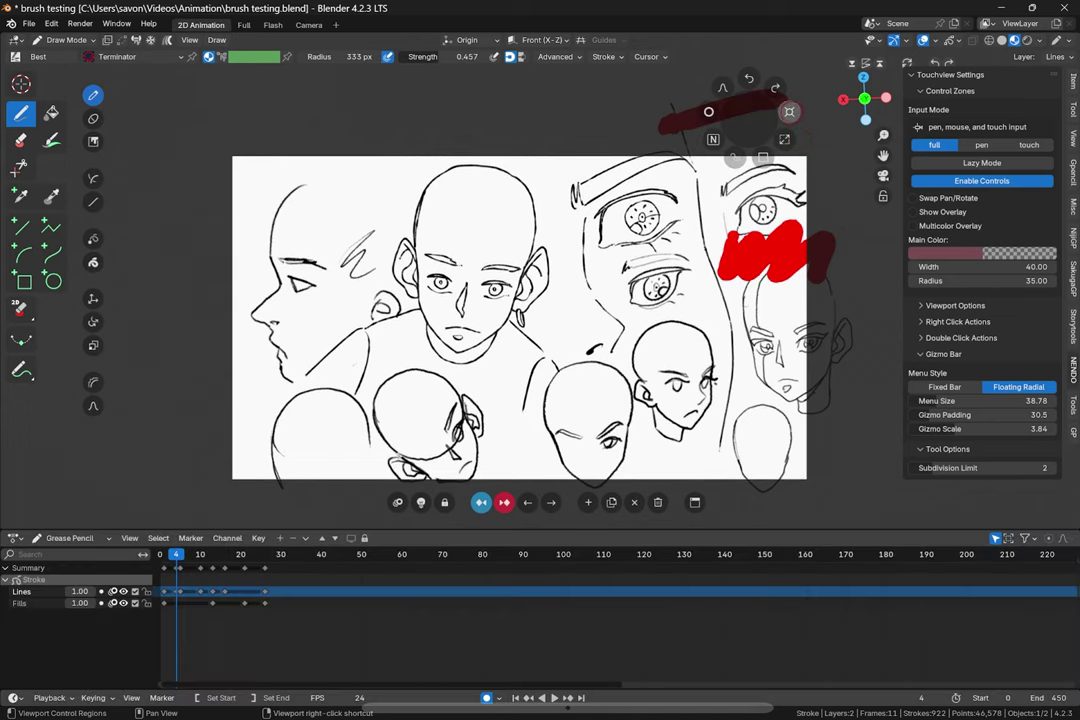
# Step: Undo the red bar above the canvas and move the floating radial menu beside the drawing's lower-left corner
pyautogui.moveTo(749, 118); pyautogui.dragTo(791, 211)
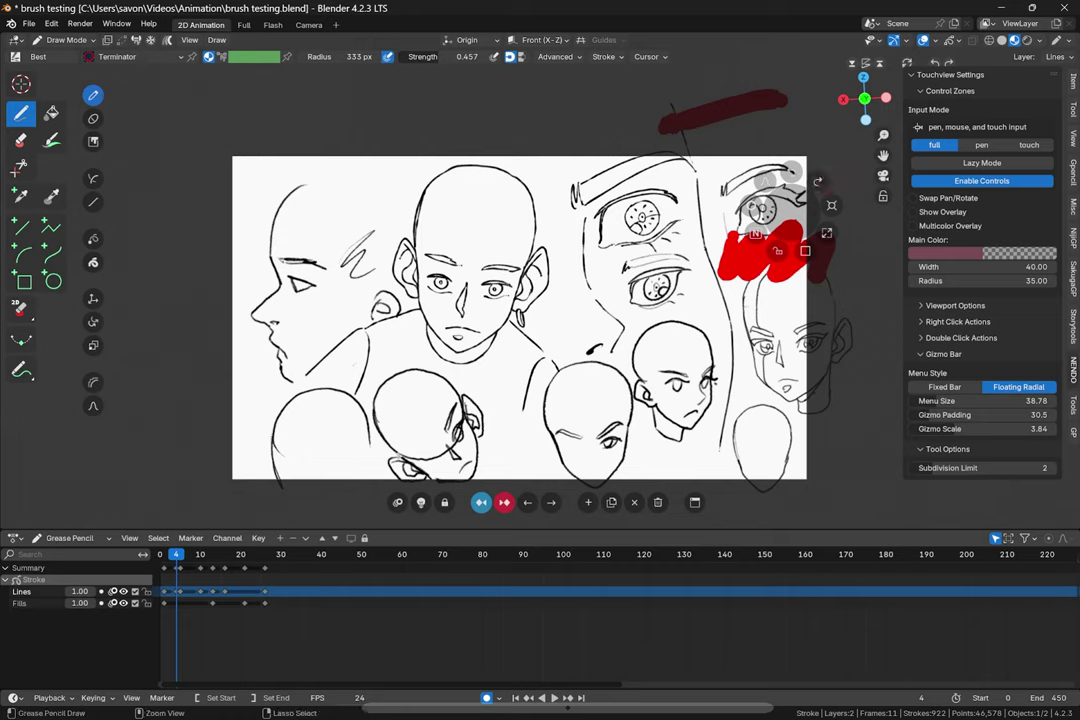
pyautogui.hotkey('ctrl', 'z')
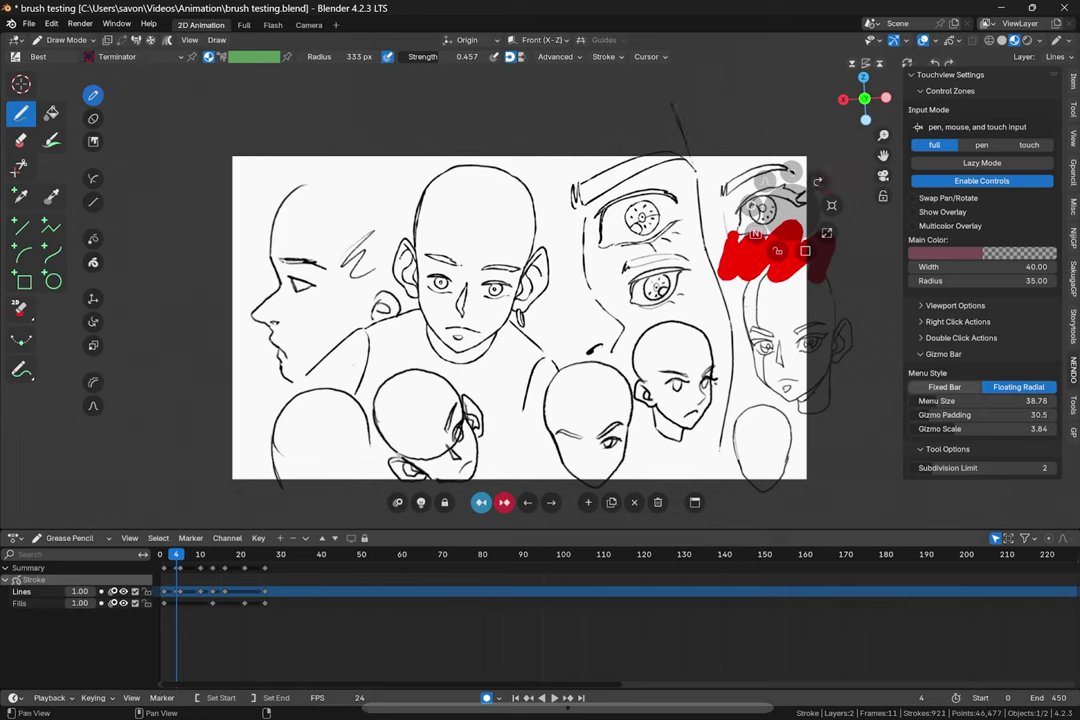
pyautogui.moveTo(791, 211); pyautogui.dragTo(788, 271)
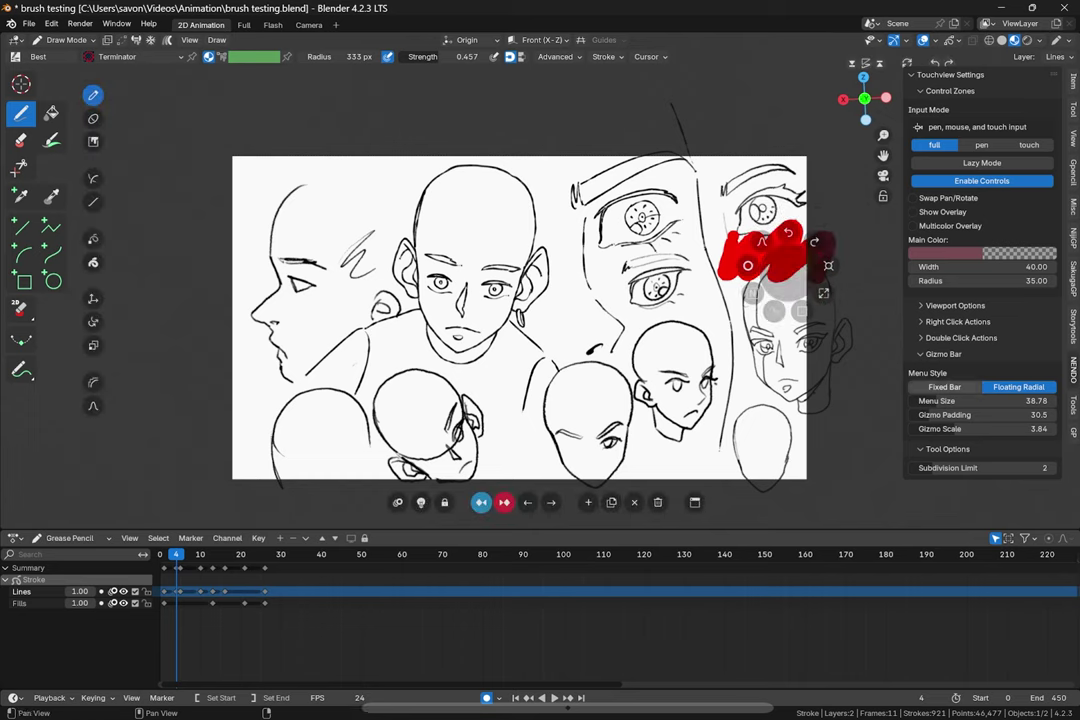
pyautogui.moveTo(747, 265)
pyautogui.mouseDown()
pyautogui.moveTo(771, 340)
pyautogui.moveTo(640, 305)
pyautogui.moveTo(262, 308)
pyautogui.moveTo(262, 338)
pyautogui.moveTo(194, 378)
pyautogui.moveTo(193, 400)
pyautogui.mouseUp()
# Step: Set the floating radial menu's size to 35.16 and collapse the menu to its central disc
pyautogui.click(241, 320)
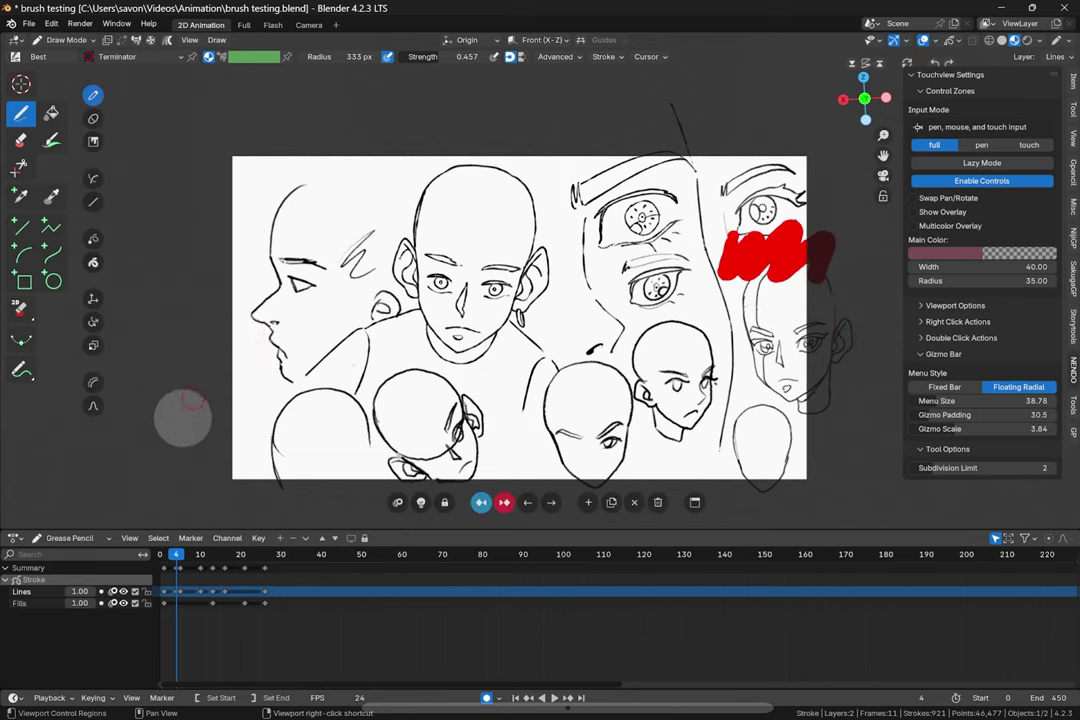
pyautogui.moveTo(938, 401); pyautogui.dragTo(970, 401)
pyautogui.click(190, 405)
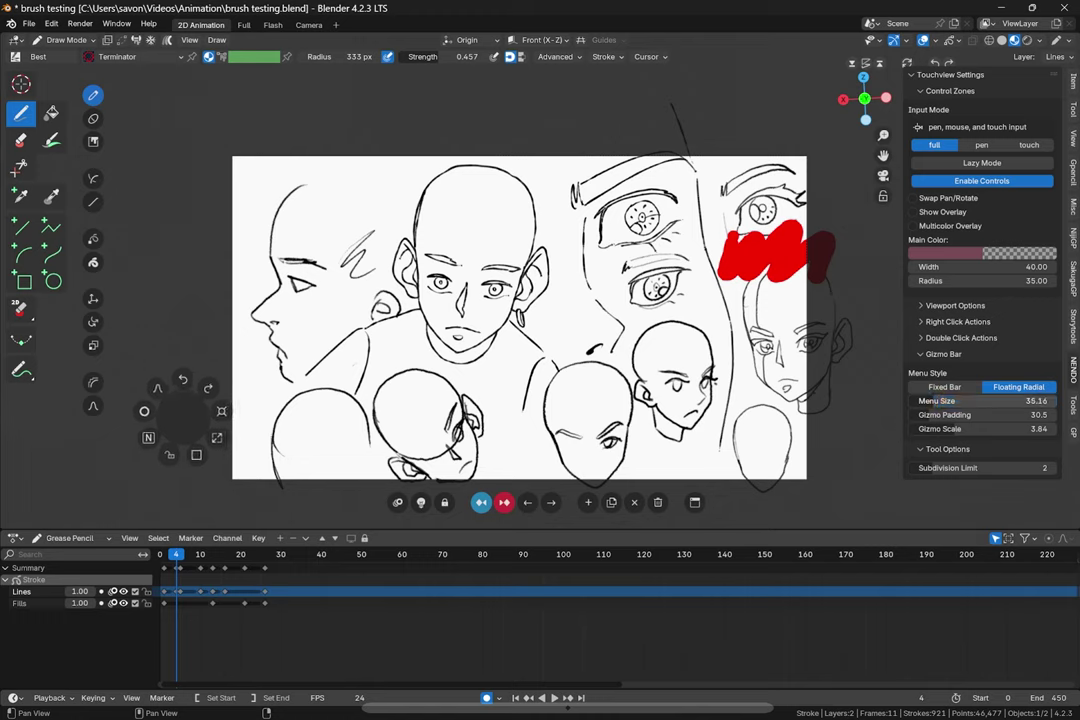
pyautogui.click(186, 403)
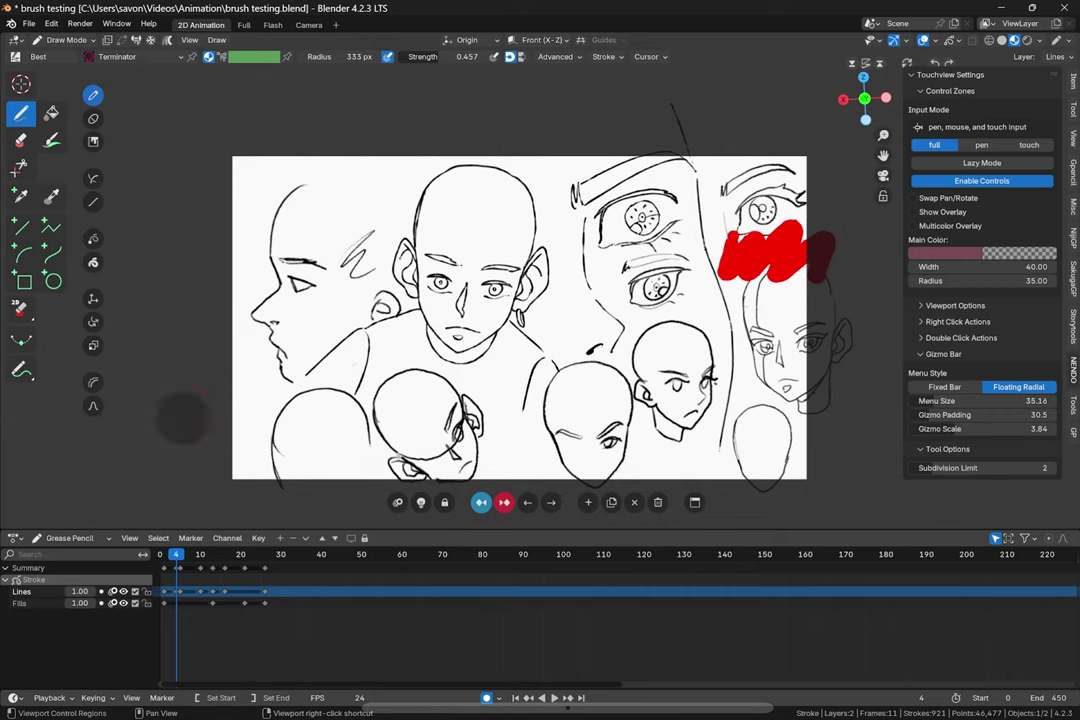
# Step: Open the add-on preferences and bring up the file browser for installing an add-on from disk
pyautogui.click(51, 23)
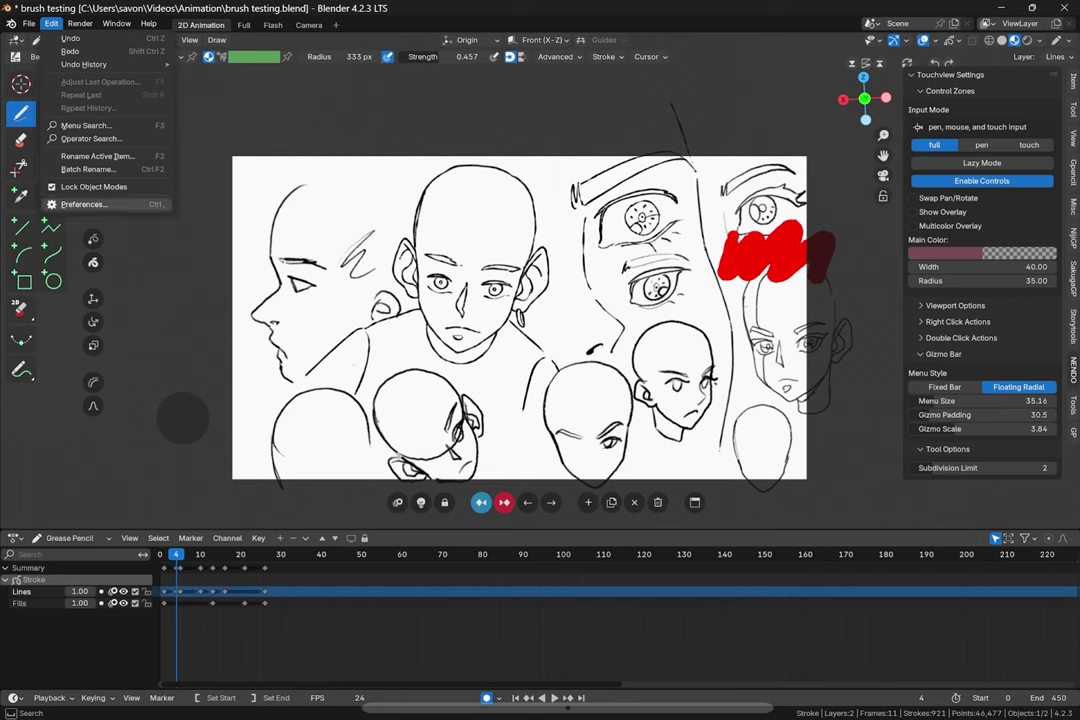
pyautogui.click(85, 204)
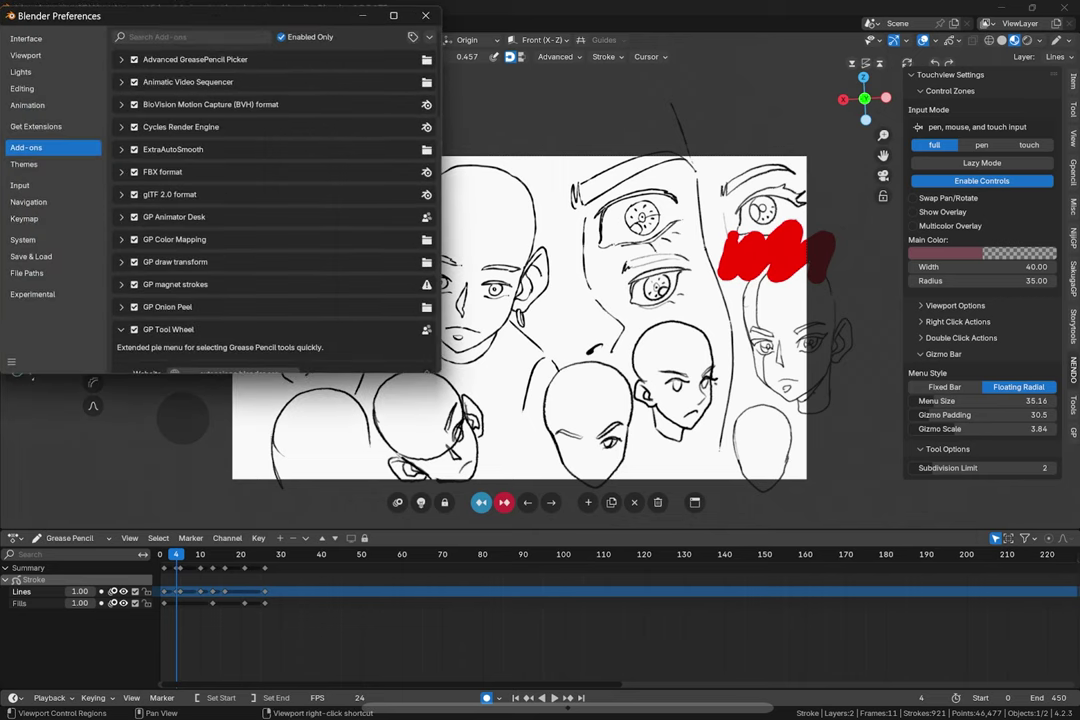
pyautogui.click(429, 37)
pyautogui.click(370, 69)
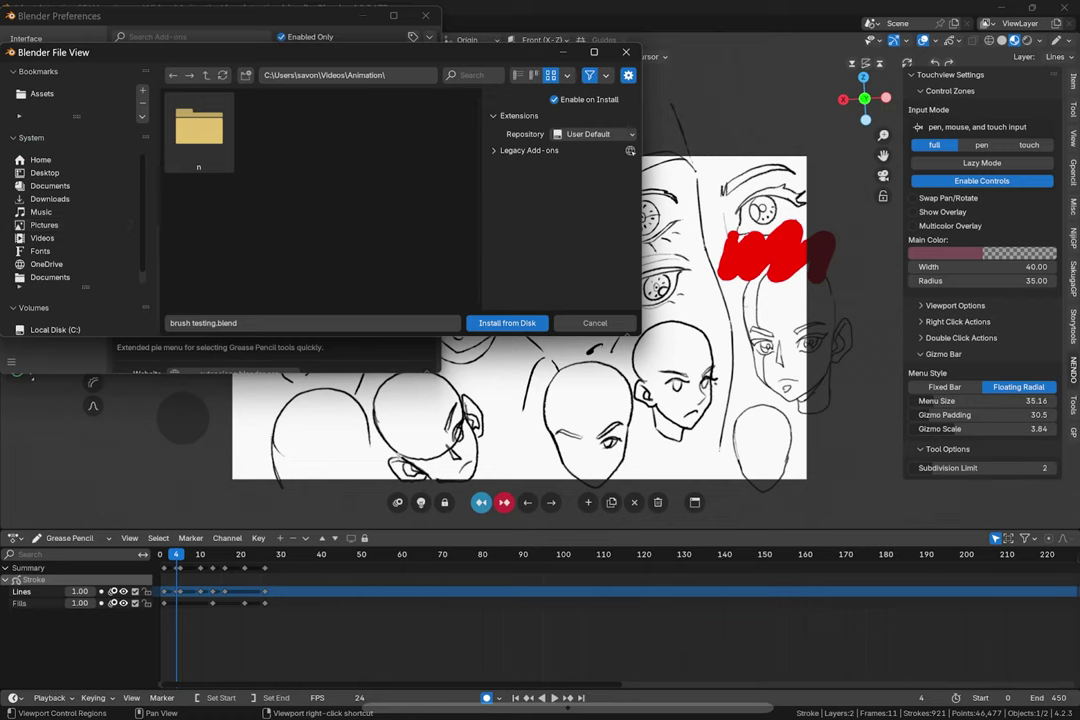
# Step: Select gp-multiframe-assignment-main.zip in the Assets bookmark's Blender folder, and close the file browser without installing it
pyautogui.scroll(-1, 60, 200)
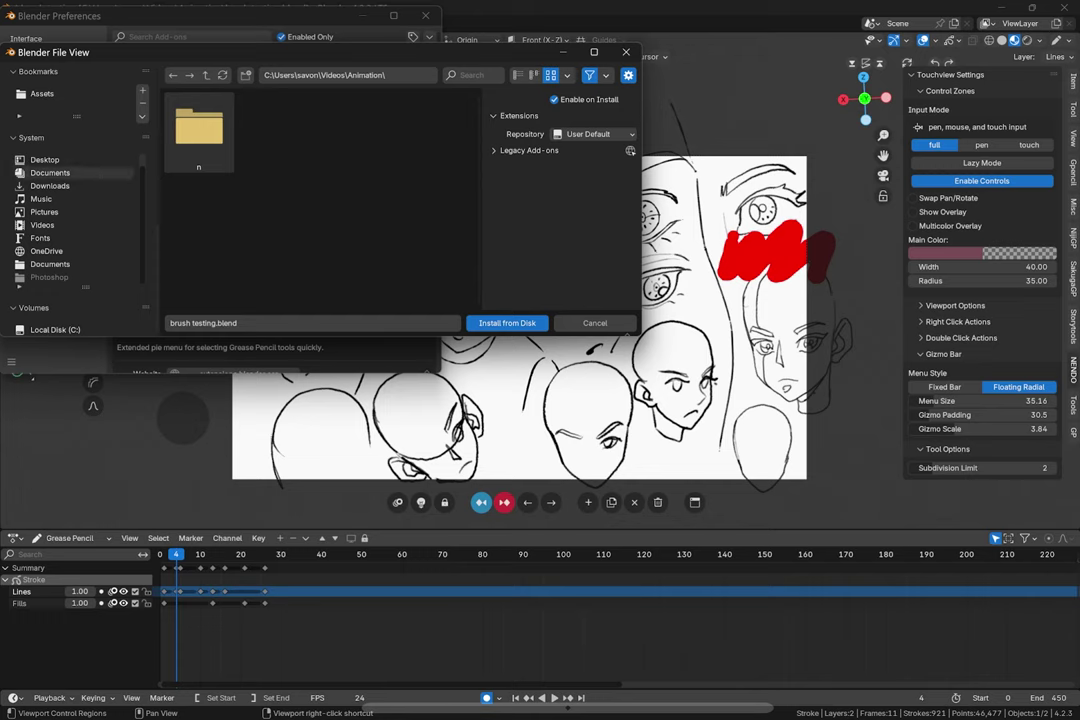
pyautogui.click(50, 172)
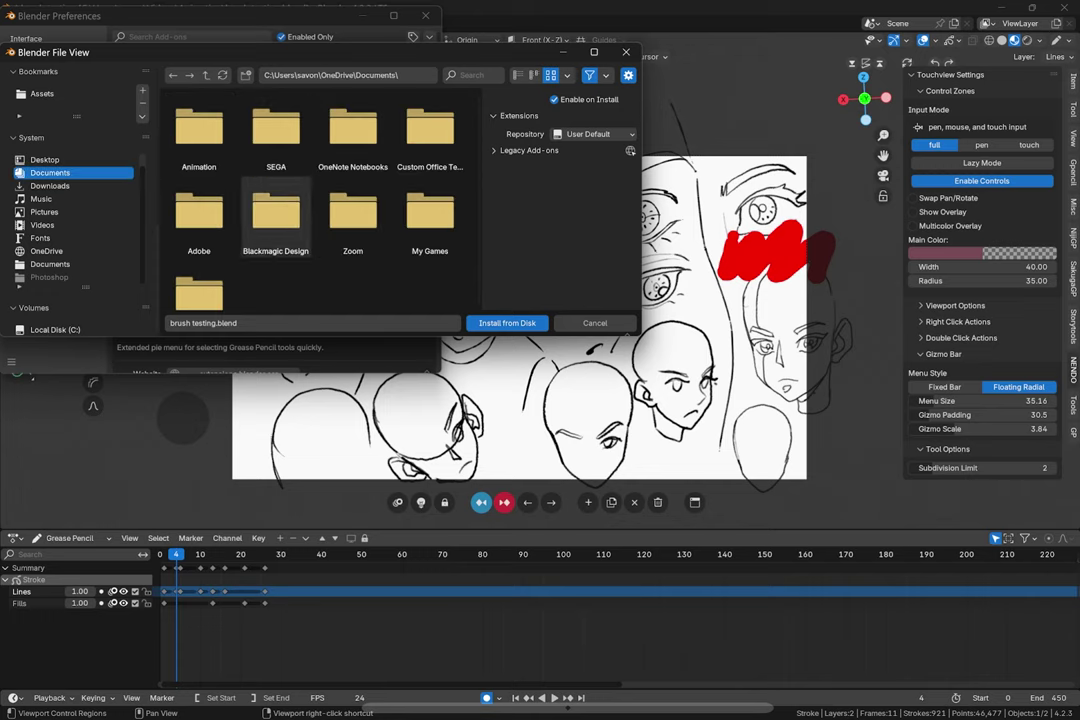
pyautogui.click(42, 93)
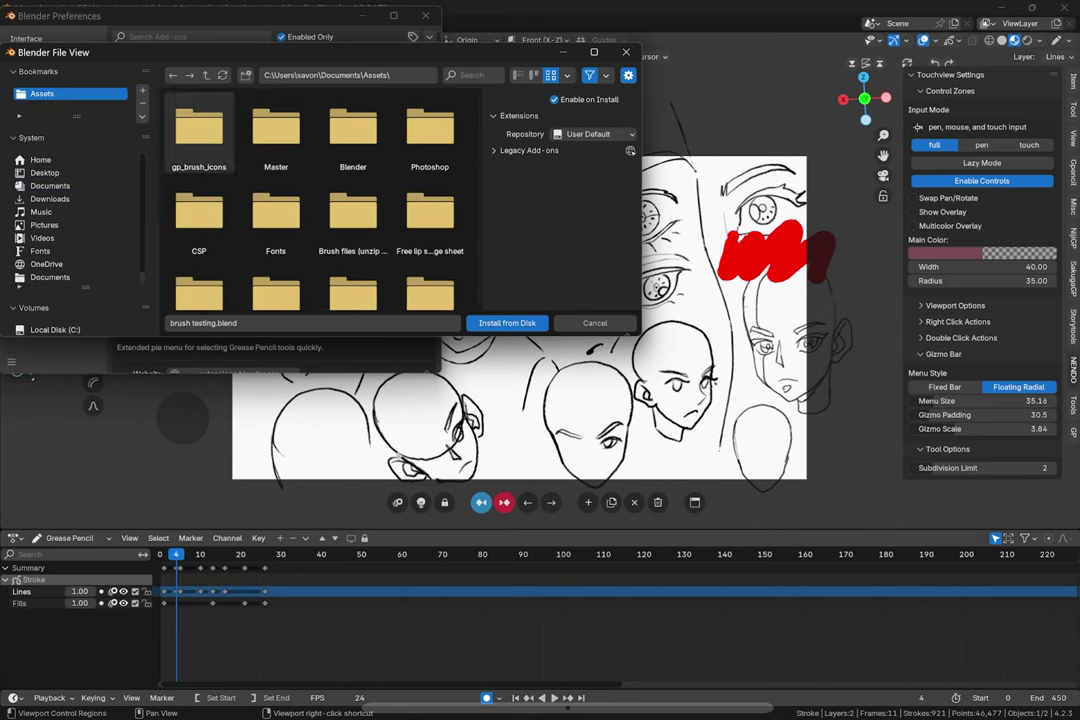
pyautogui.click(353, 130)
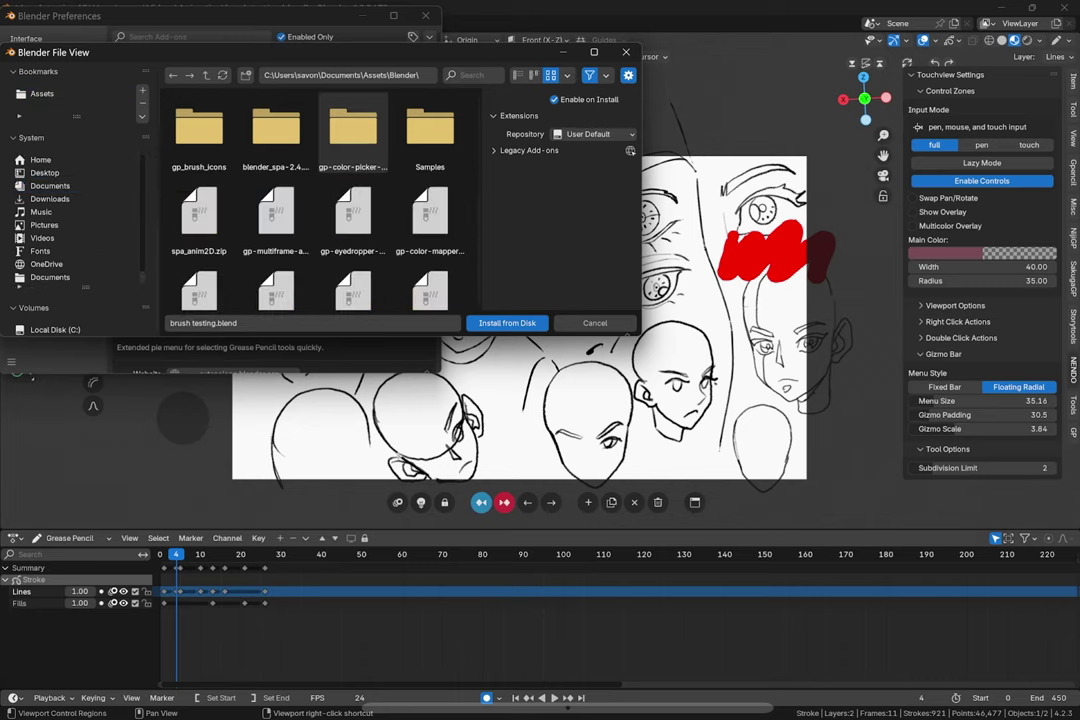
pyautogui.click(276, 215)
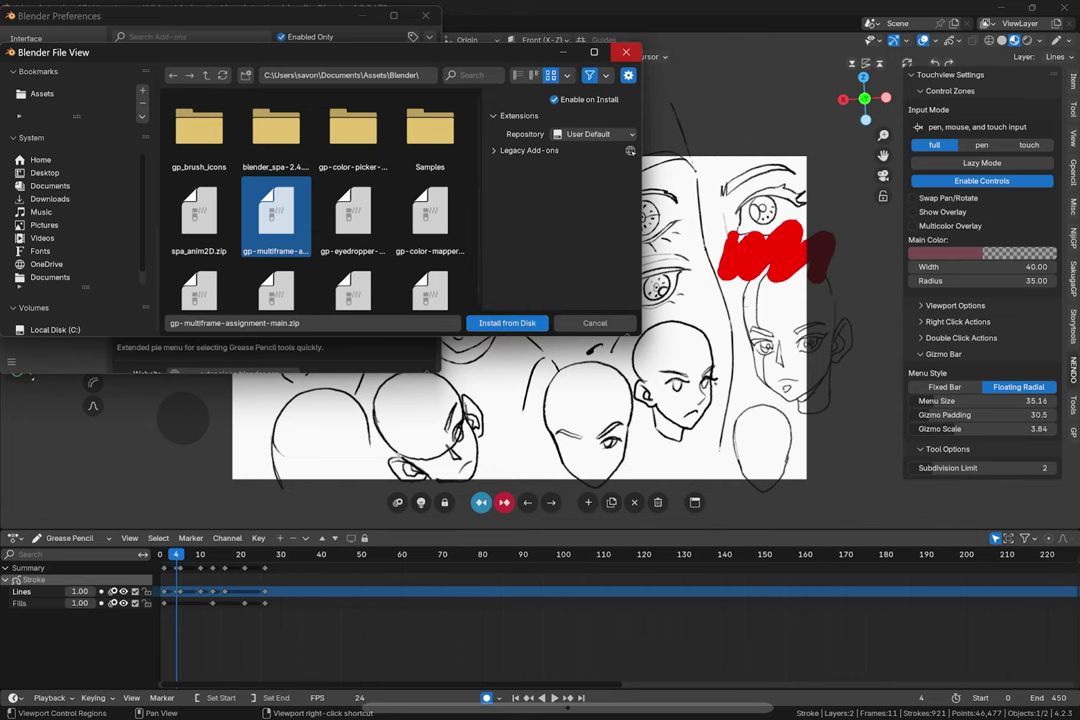
pyautogui.click(626, 51)
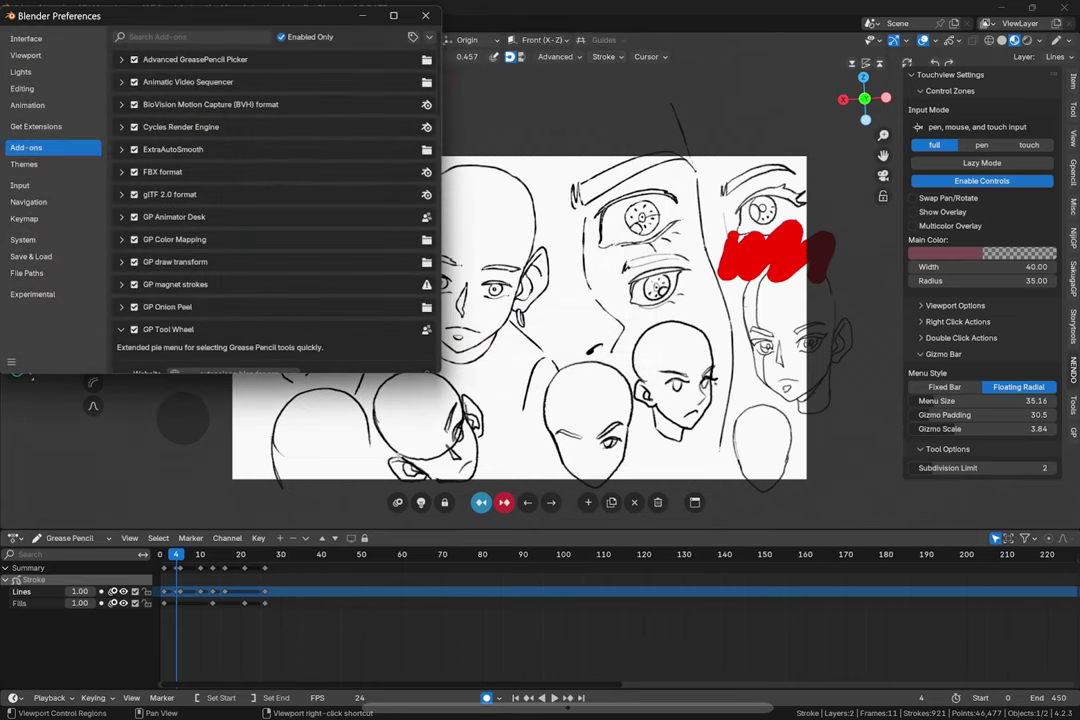
# Step: Include disabled add-ons in the list, look through the Grease Pencil add-ons, and close the preferences
pyautogui.click(429, 37)
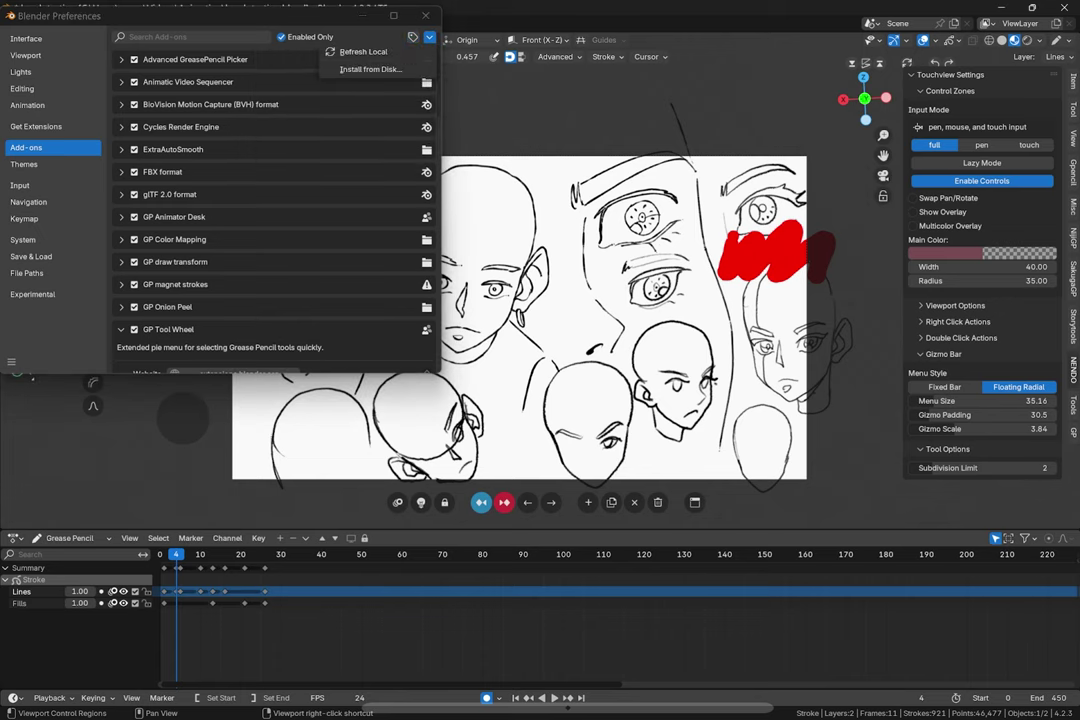
pyautogui.scroll(-2, 270, 200)
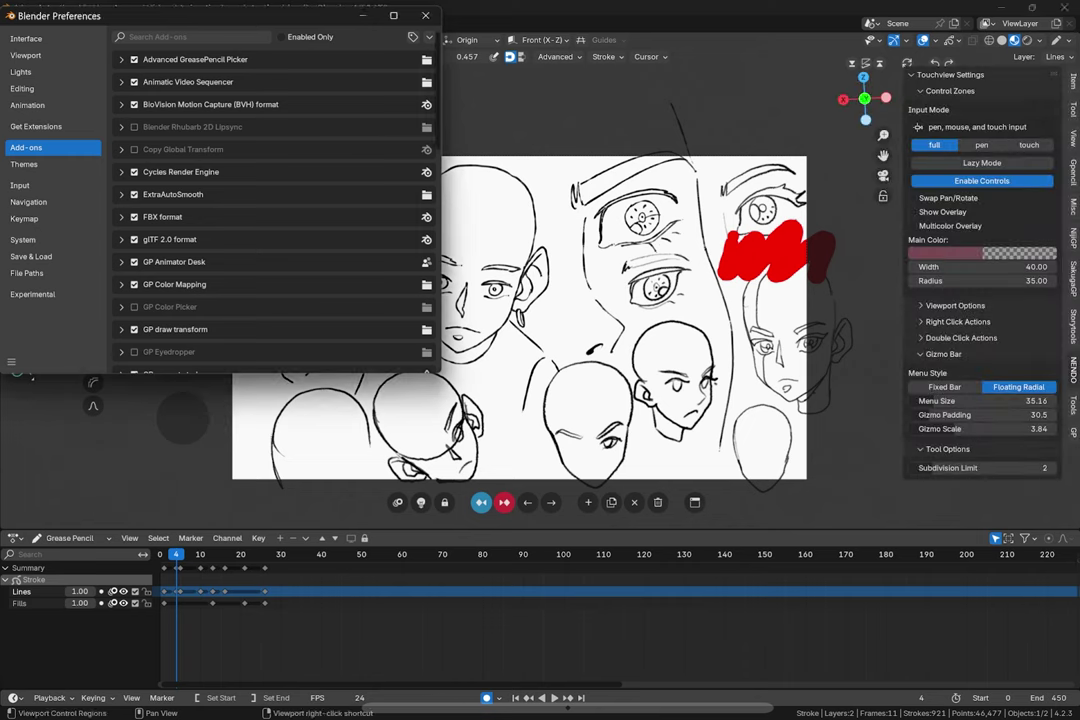
pyautogui.scroll(-8, 270, 200)
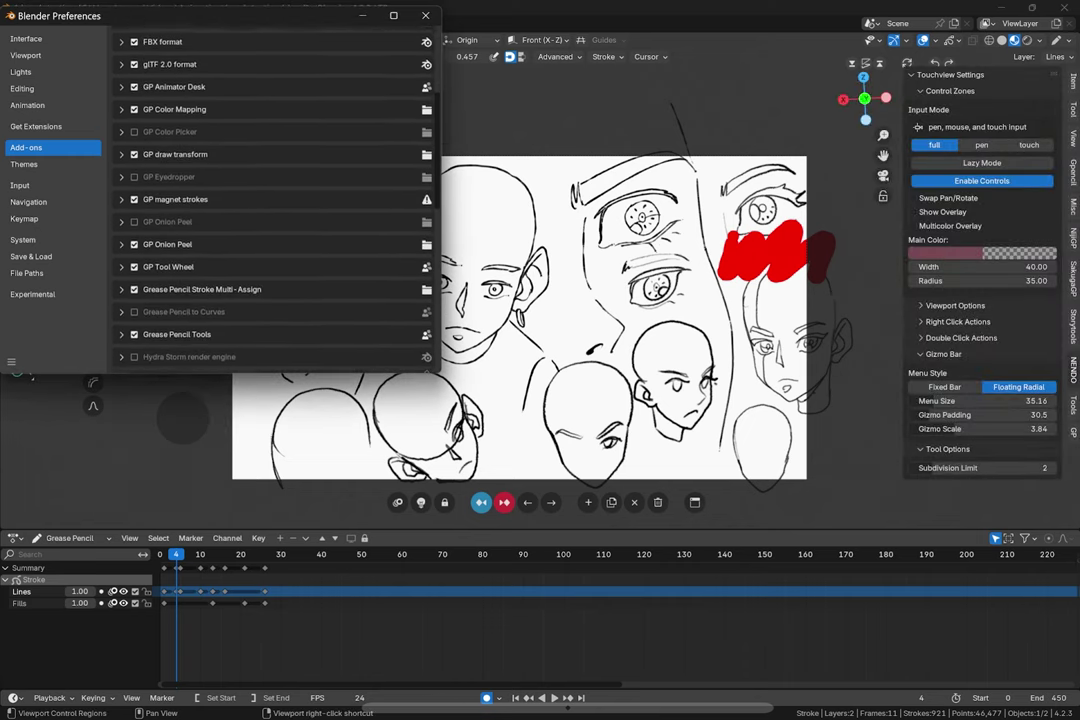
pyautogui.scroll(-2, 270, 200)
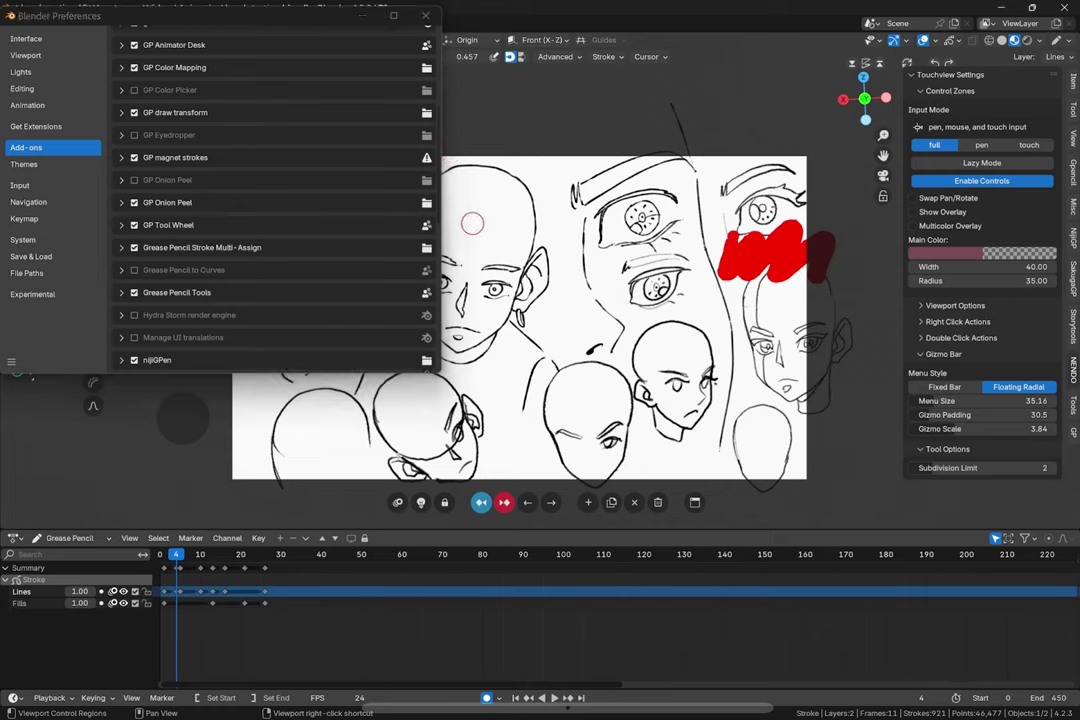
pyautogui.click(426, 16)
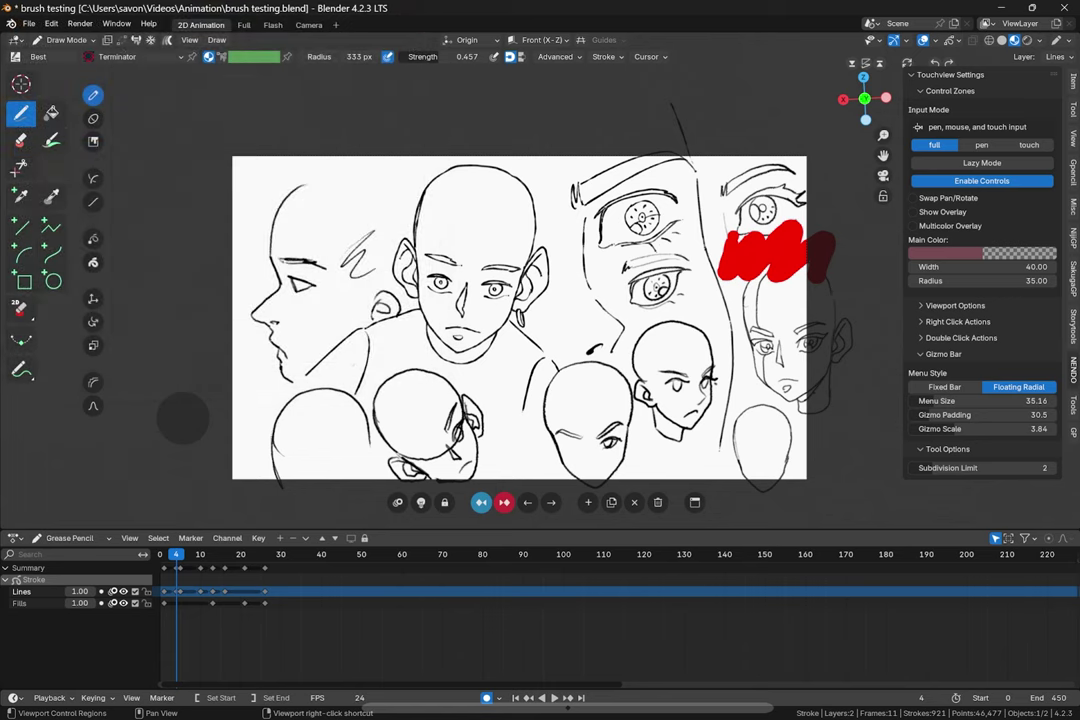